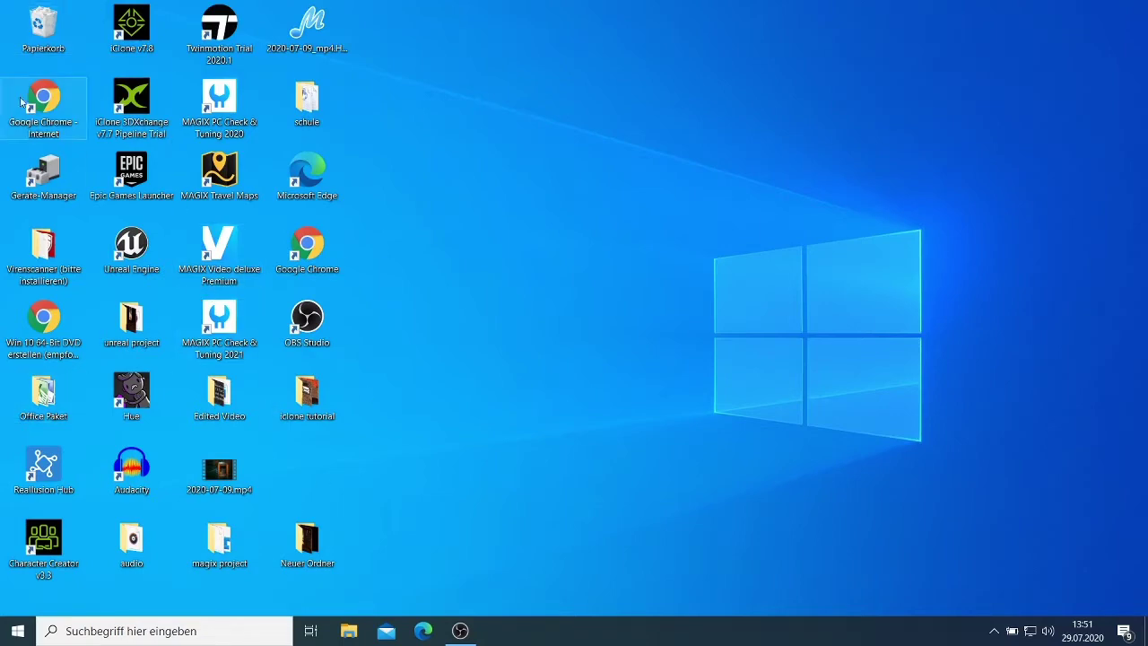
Open Google Chrome in a maximized window and search the web for "unreal engine" in a new tab
double_click(65, 119)
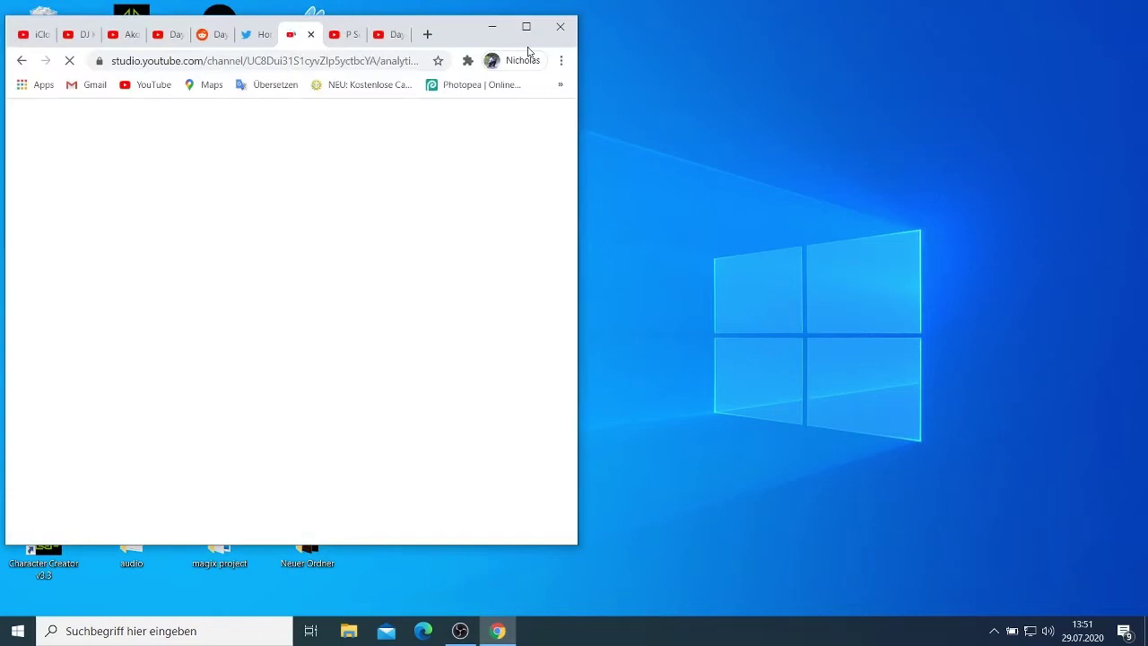
left_click(526, 26)
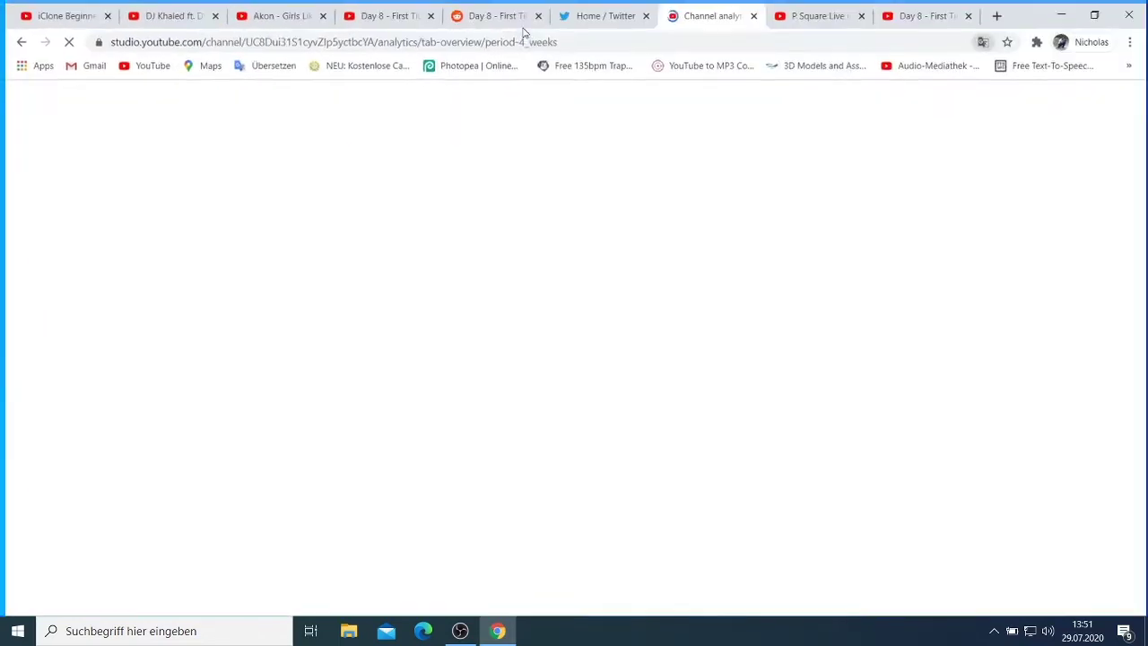
left_click(998, 12)
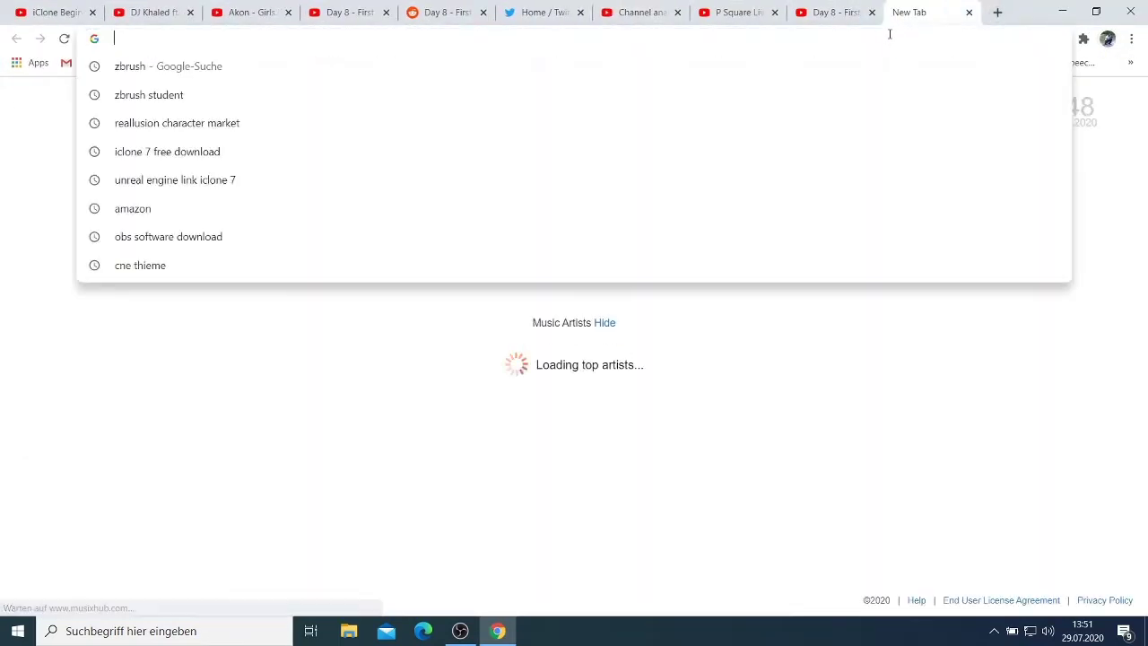
type("unre")
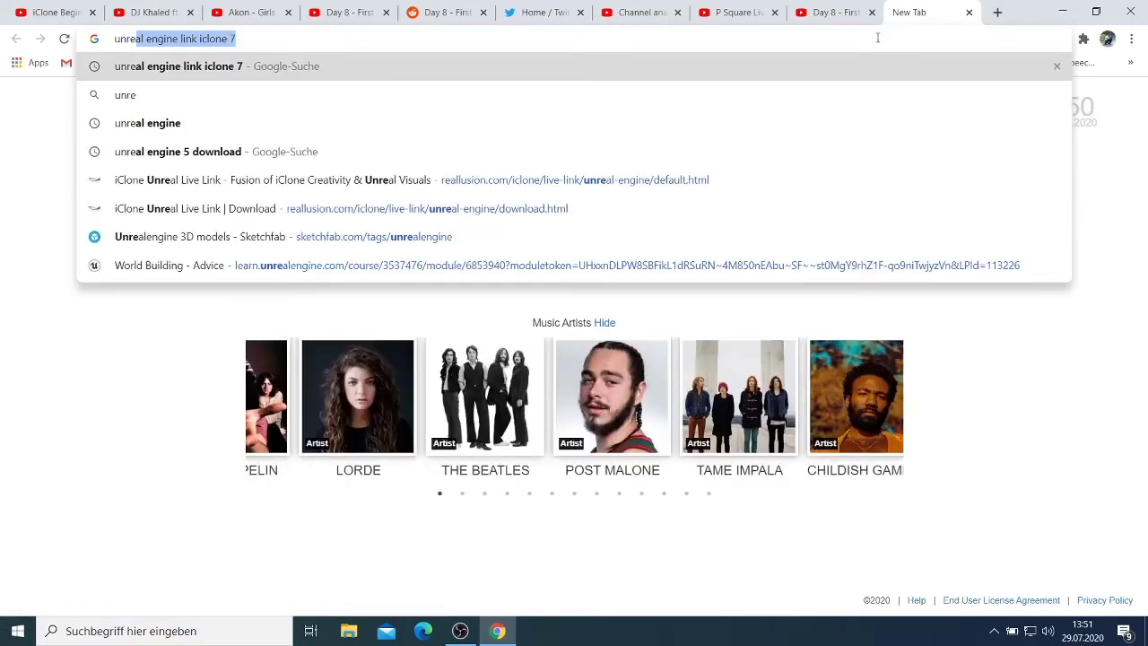
left_click(260, 120)
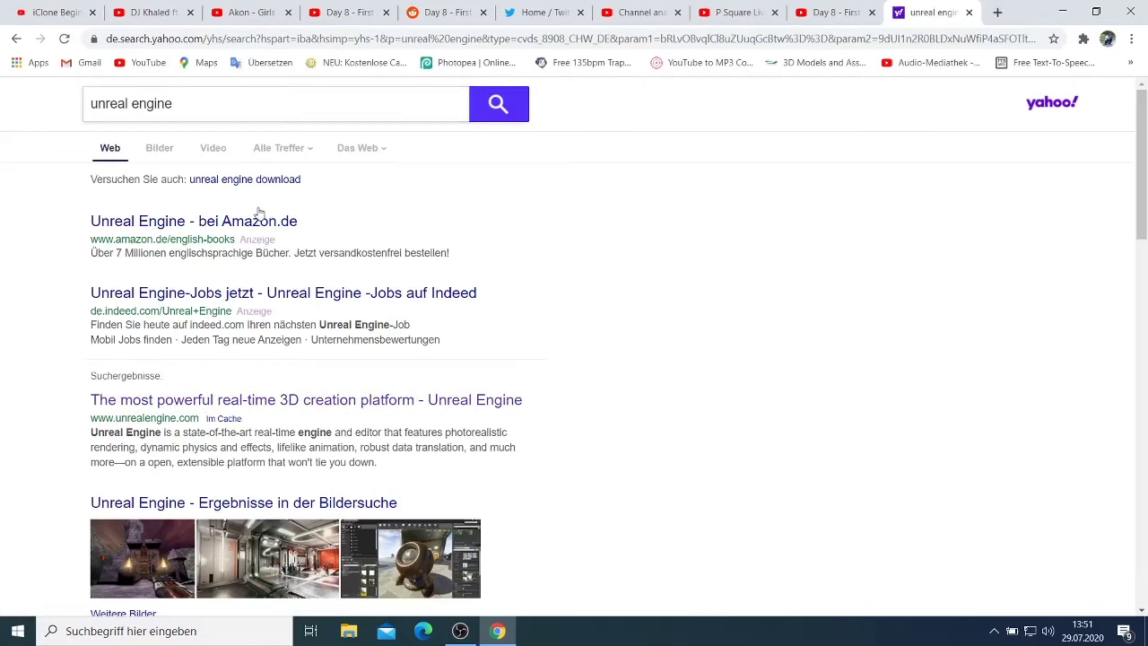
Open the official unrealengine.com website from the search results
scroll(258, 213, "down", 2)
scroll(258, 214, "down", 1)
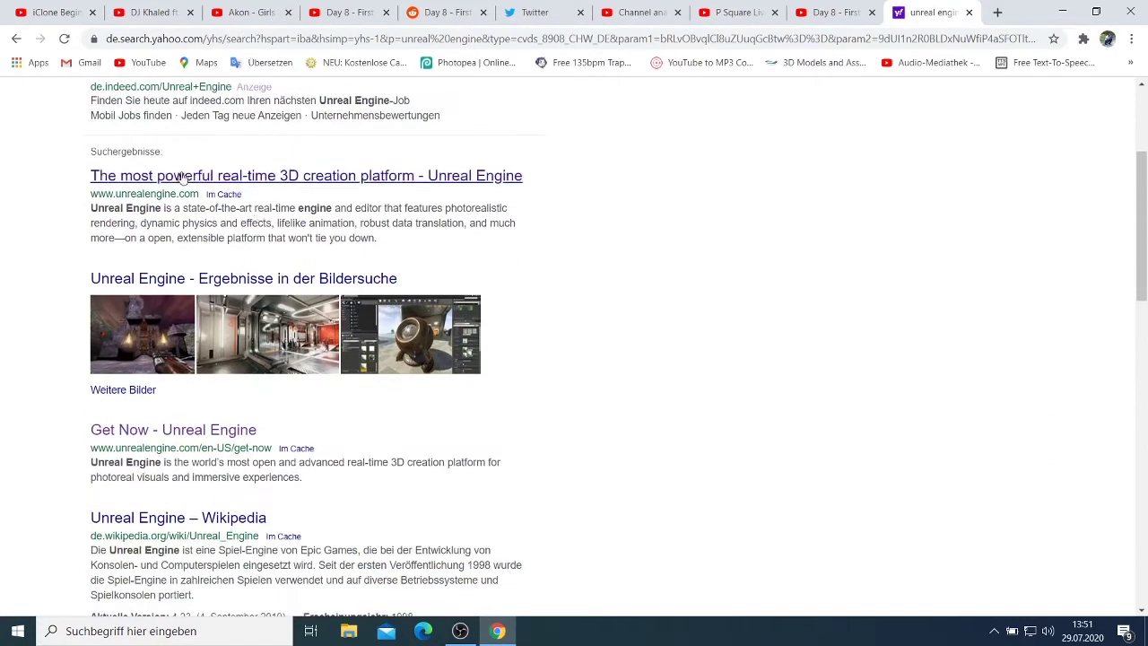
left_click(331, 178)
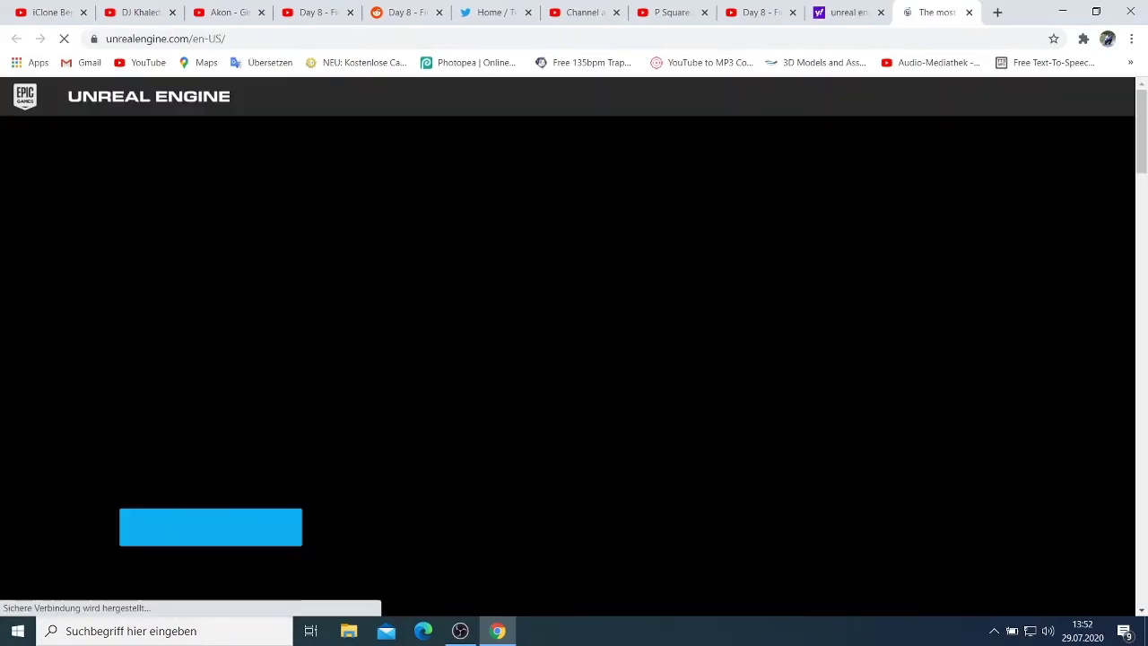
Look over the Unreal Engine home page and open its account sign-in page
scroll(433, 406, "down", 2)
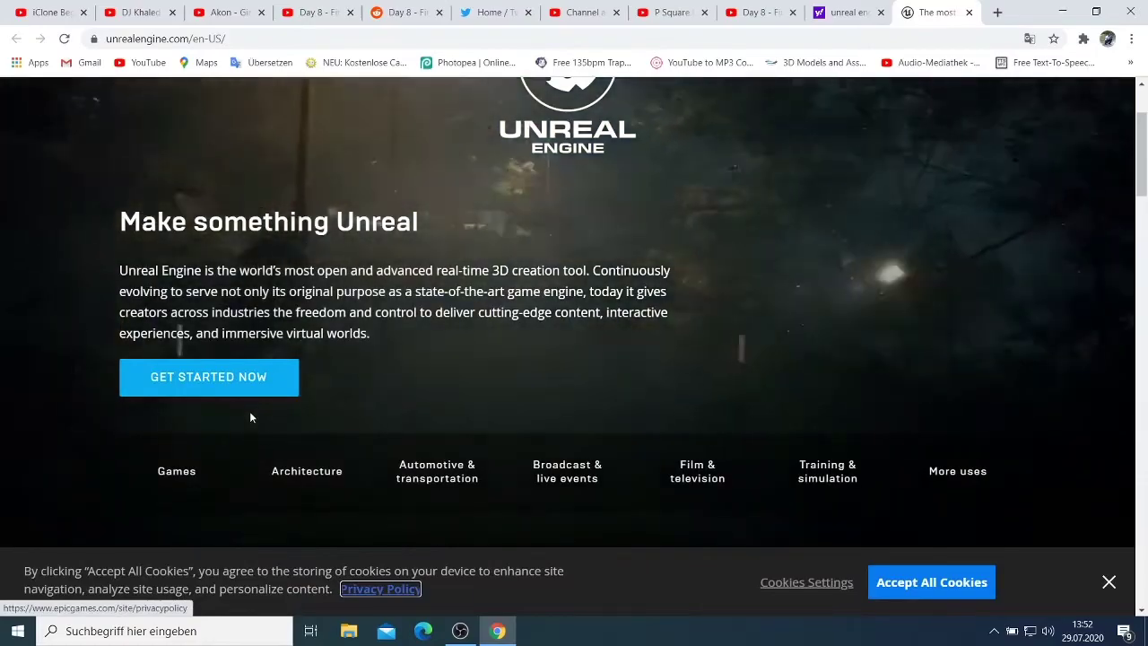
scroll(455, 327, "down", 1)
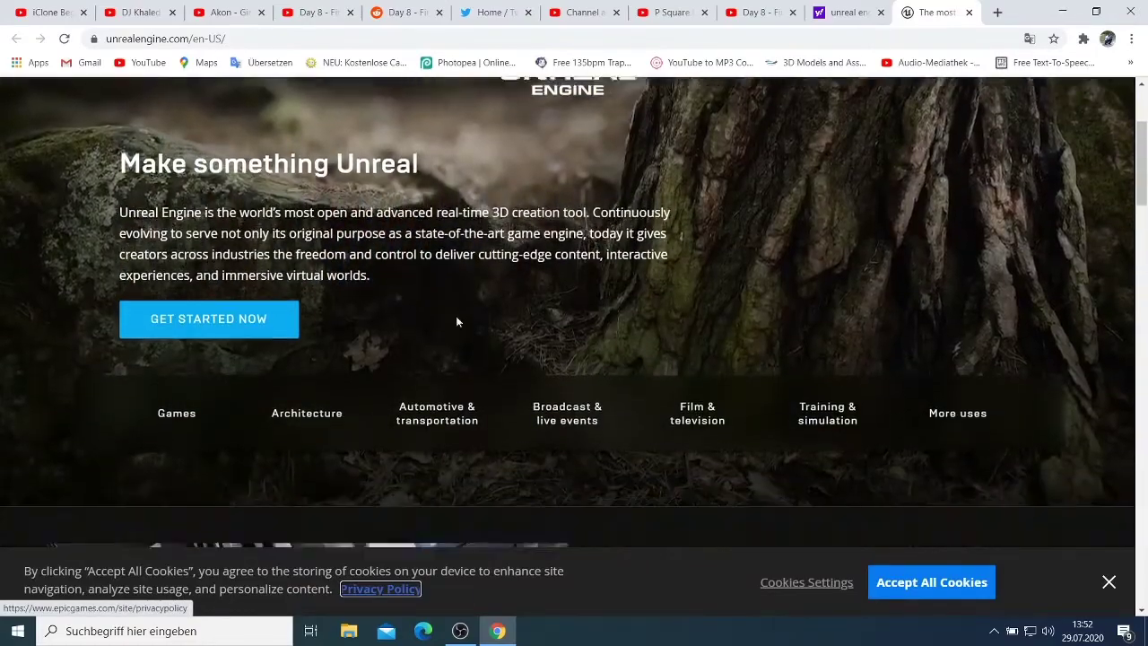
scroll(457, 318, "up", 3)
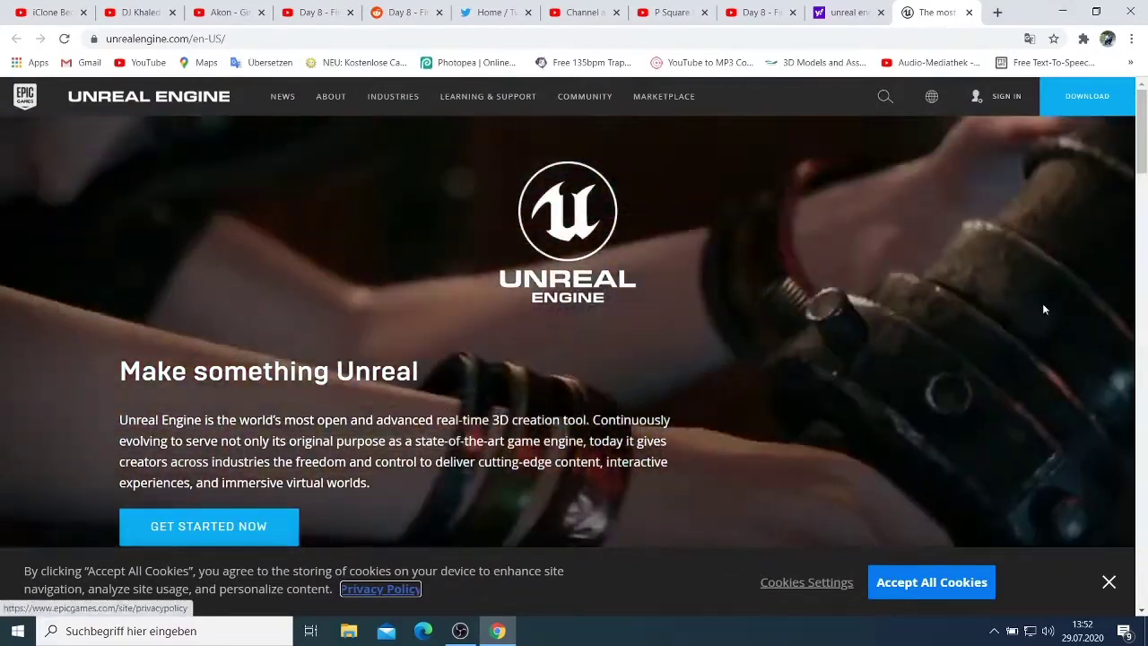
scroll(195, 453, "down", 1)
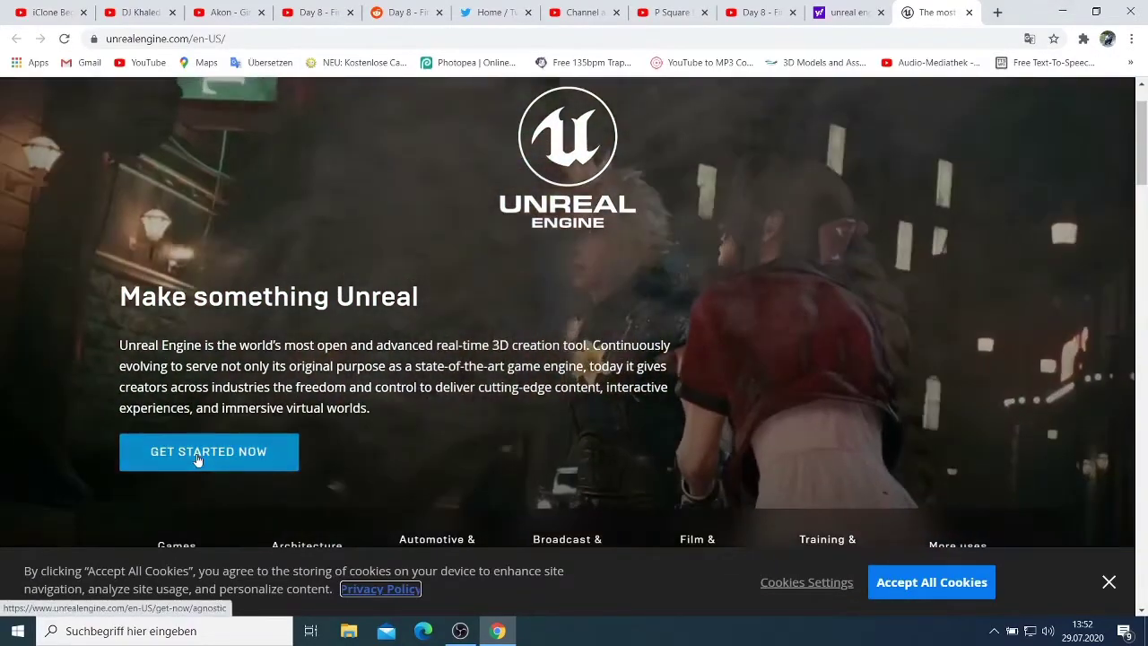
scroll(738, 372, "up", 1)
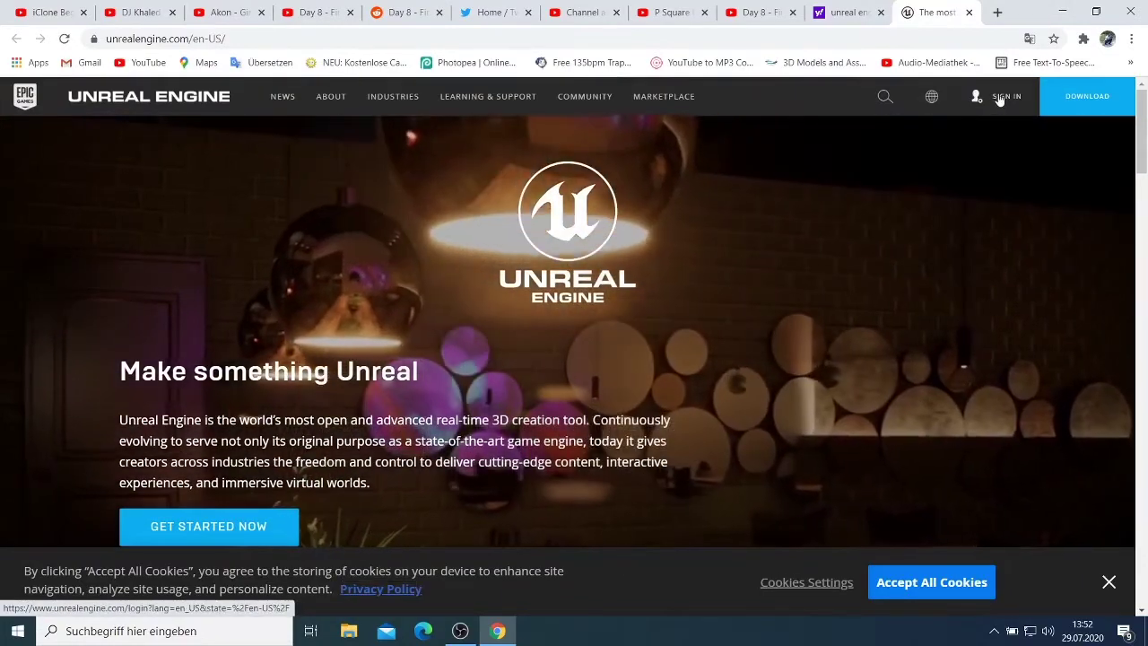
left_click(997, 97)
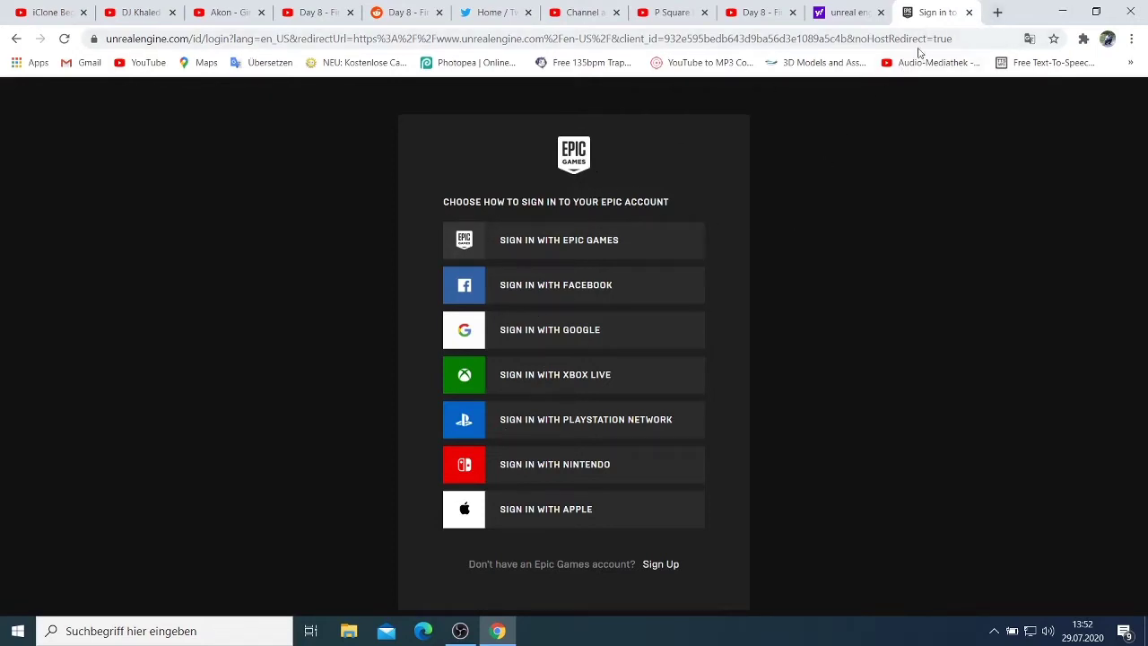
Switch to the Epic Games Launcher and show the Unreal Engine library with the installed engine versions
left_click(1062, 12)
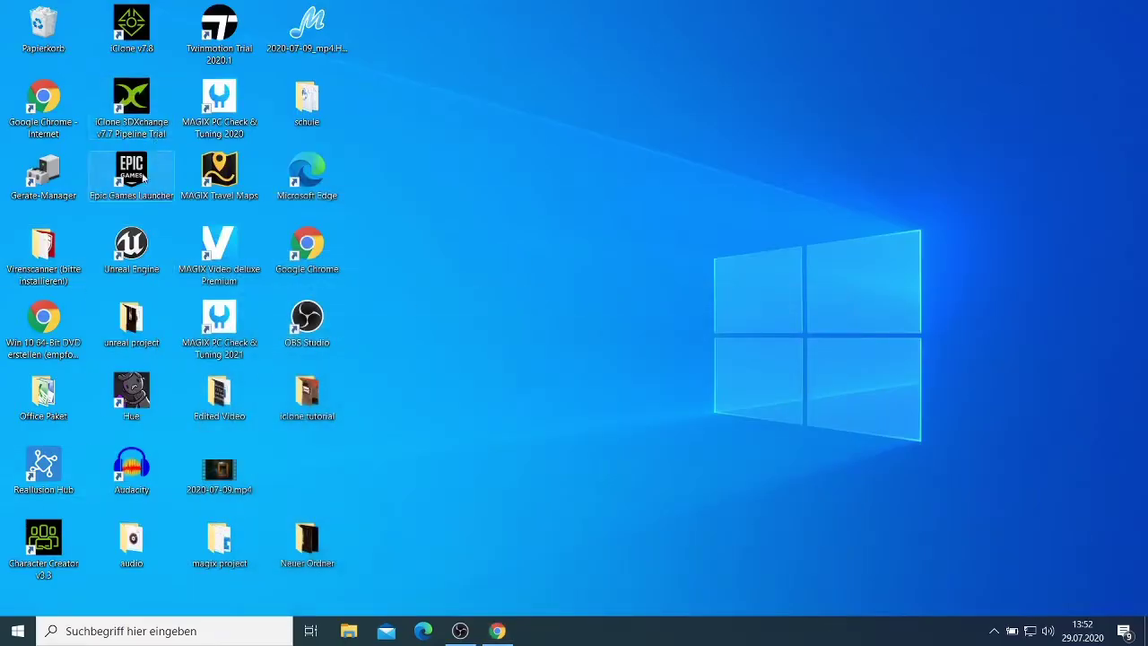
double_click(142, 177)
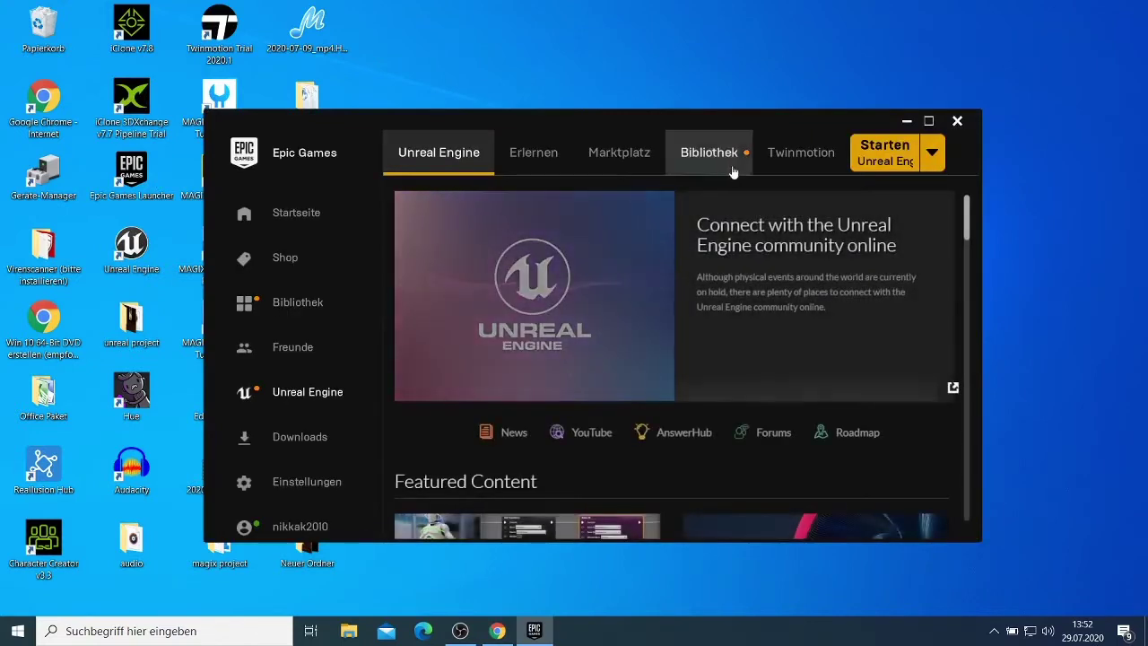
left_click(728, 170)
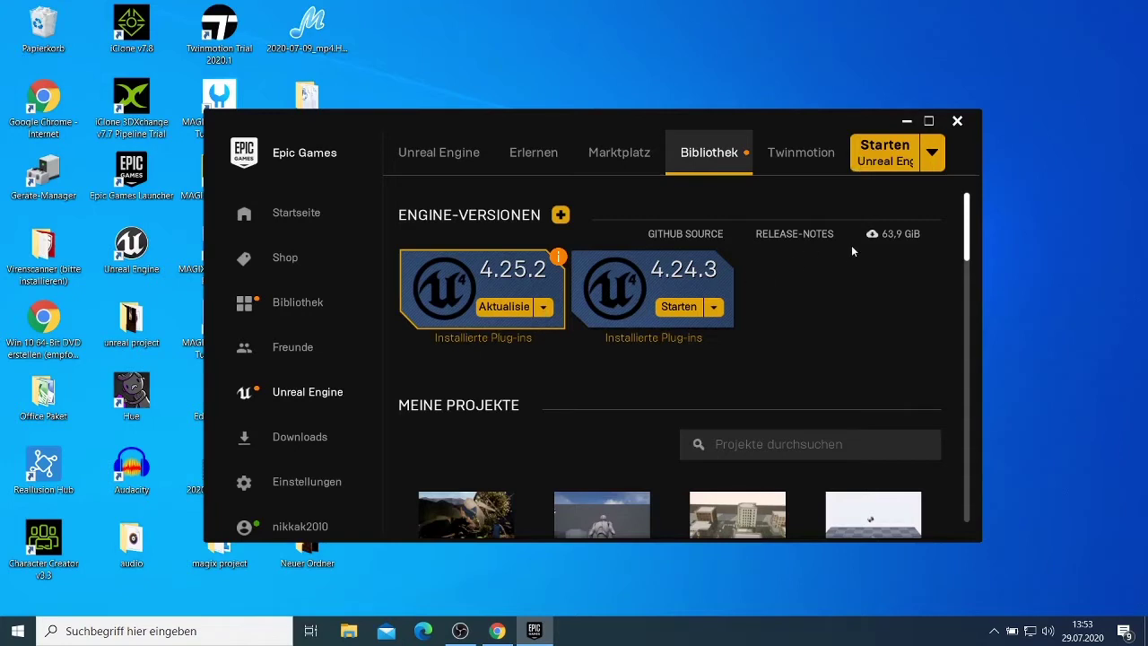
Start updating the installed Unreal Engine version 4.25.2
left_click(542, 308)
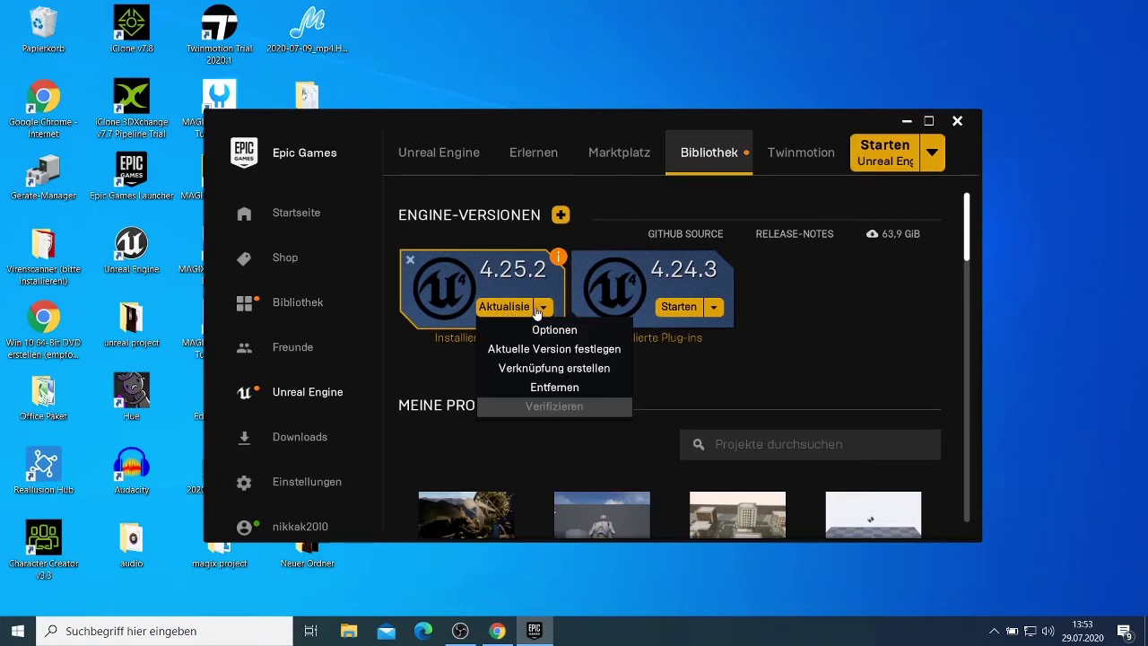
left_click(540, 307)
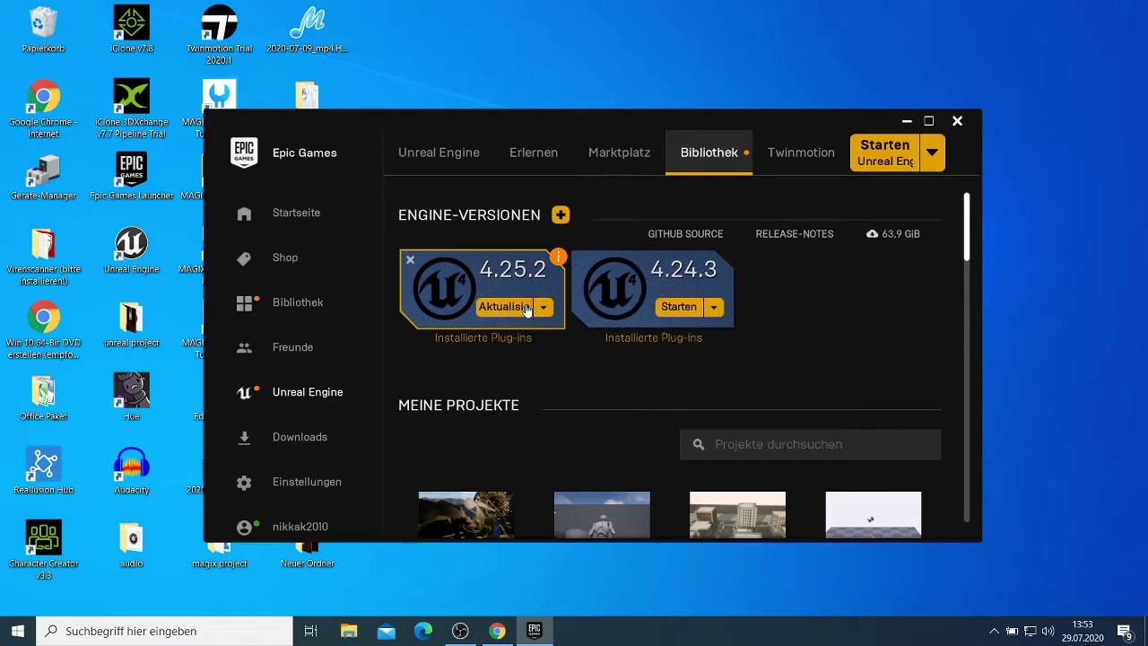
left_click(527, 308)
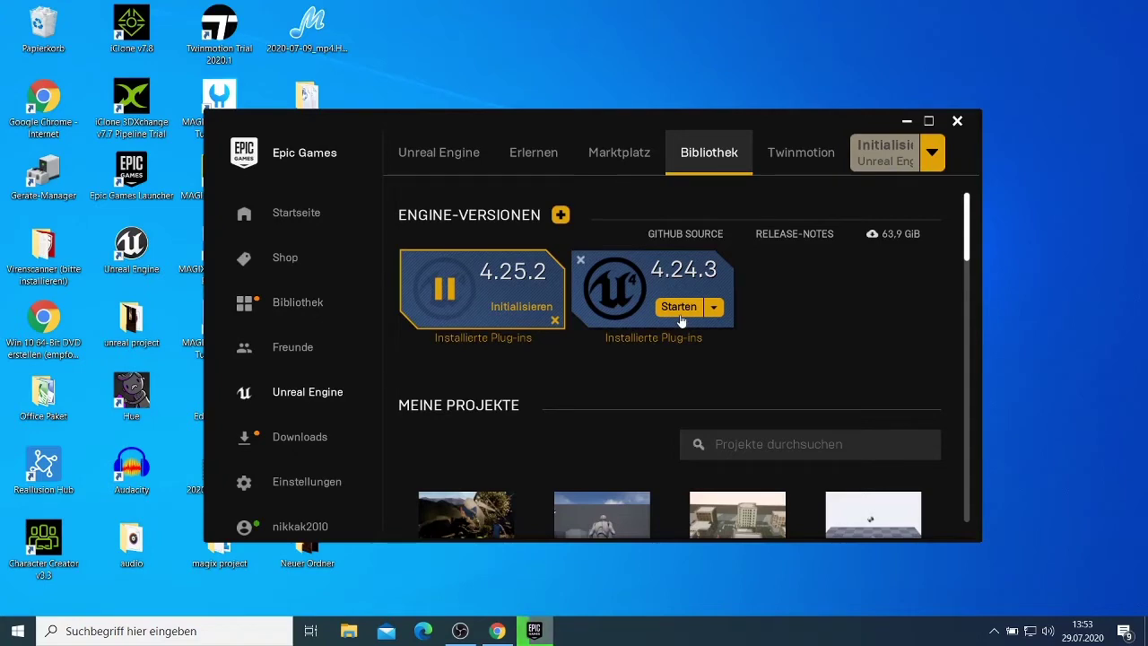
Pause the running Unreal Engine 4.25.2 update in the download queue and return to the engine library
left_click(304, 437)
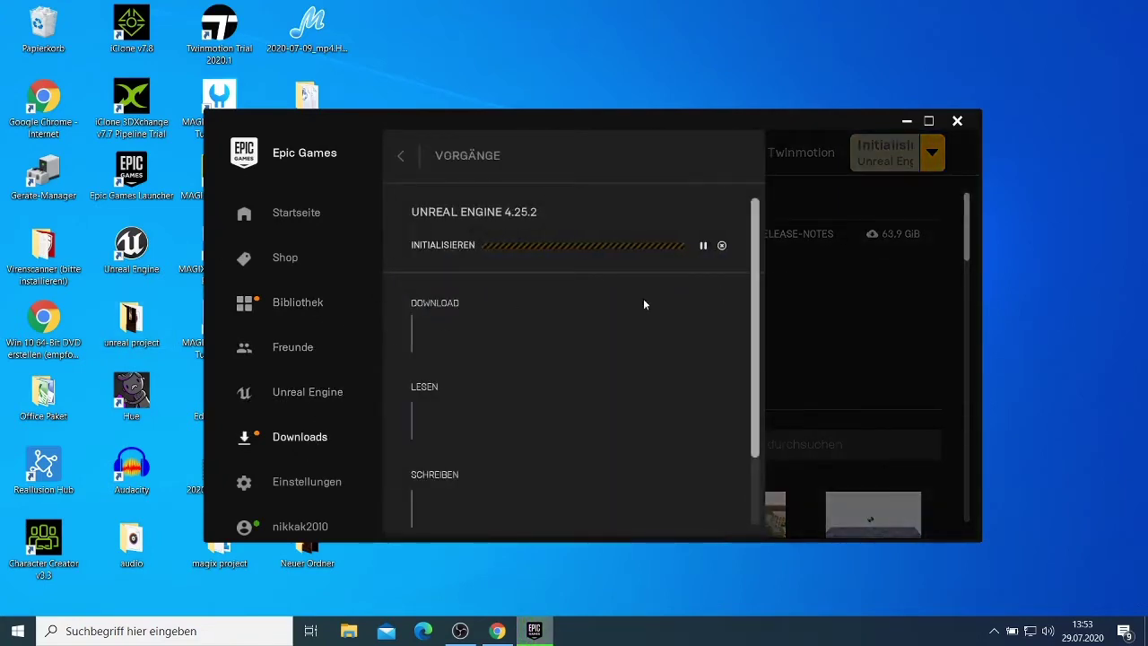
left_click(703, 246)
left_click(802, 294)
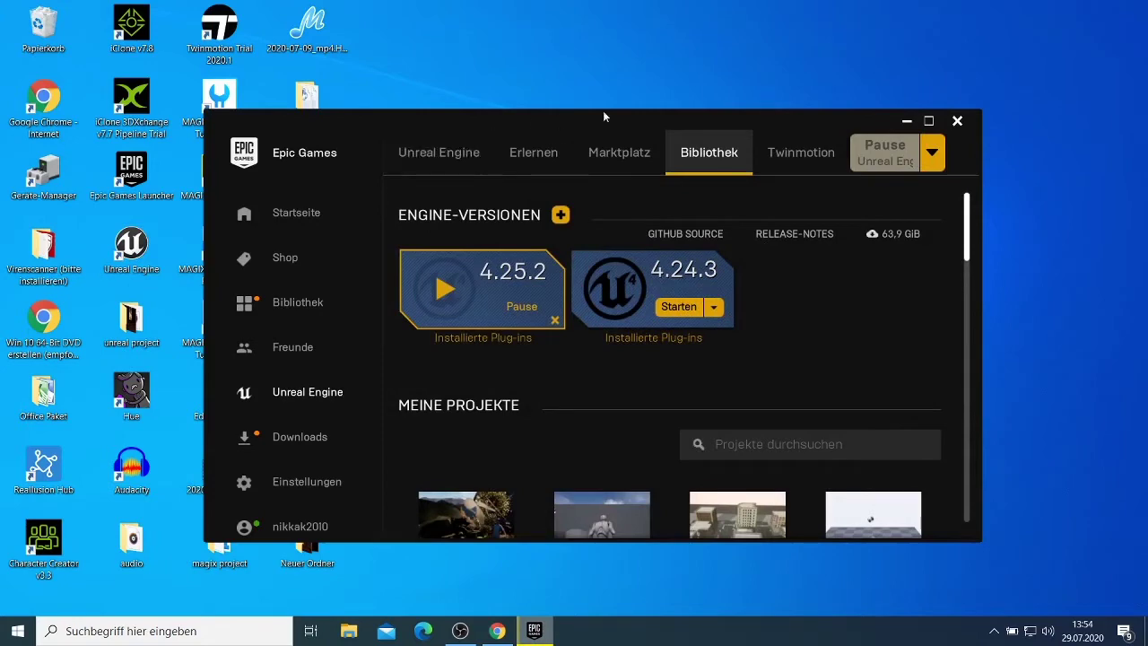
Launch Unreal Engine version 4.24.3 from the launcher's engine library
left_click(906, 122)
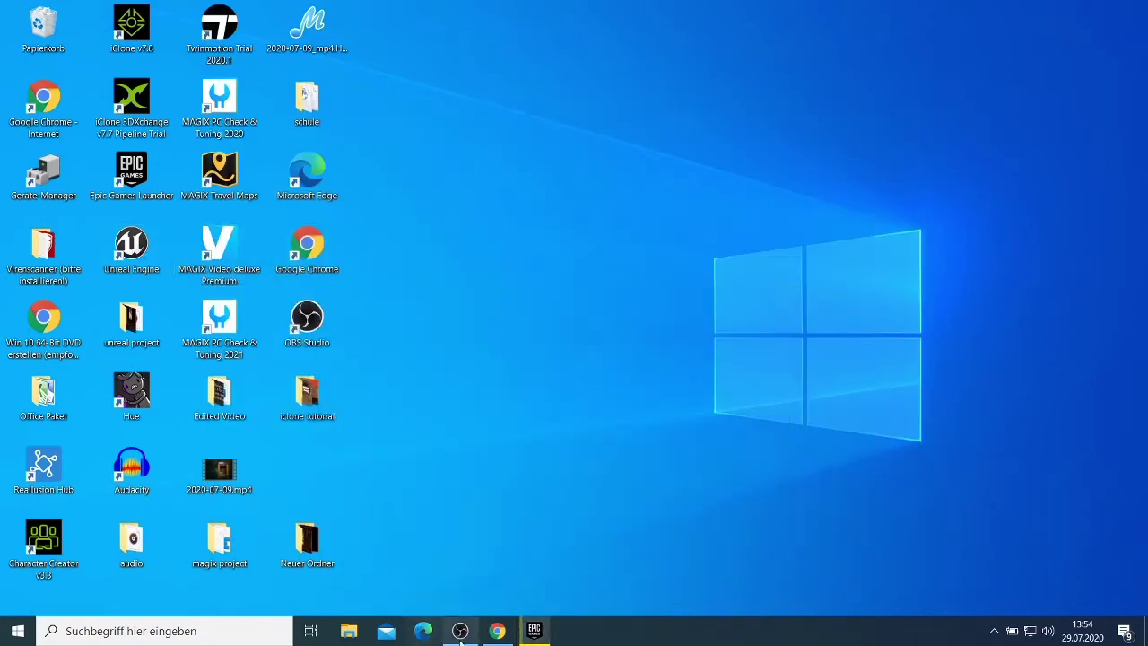
left_click(535, 630)
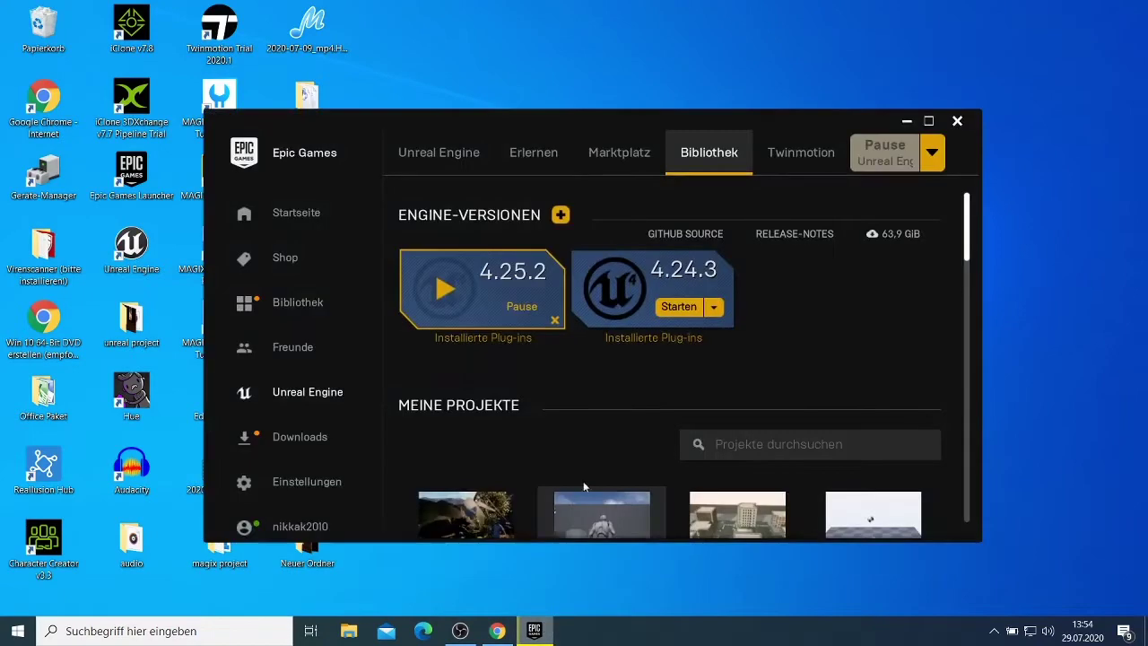
left_click(679, 307)
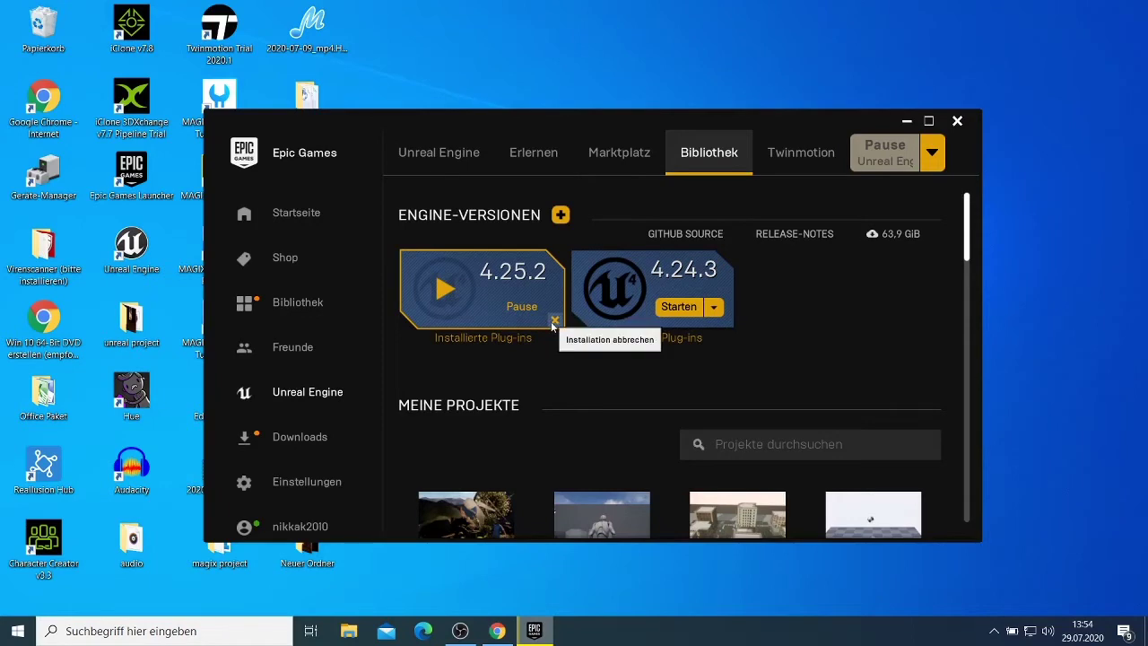
left_click(674, 308)
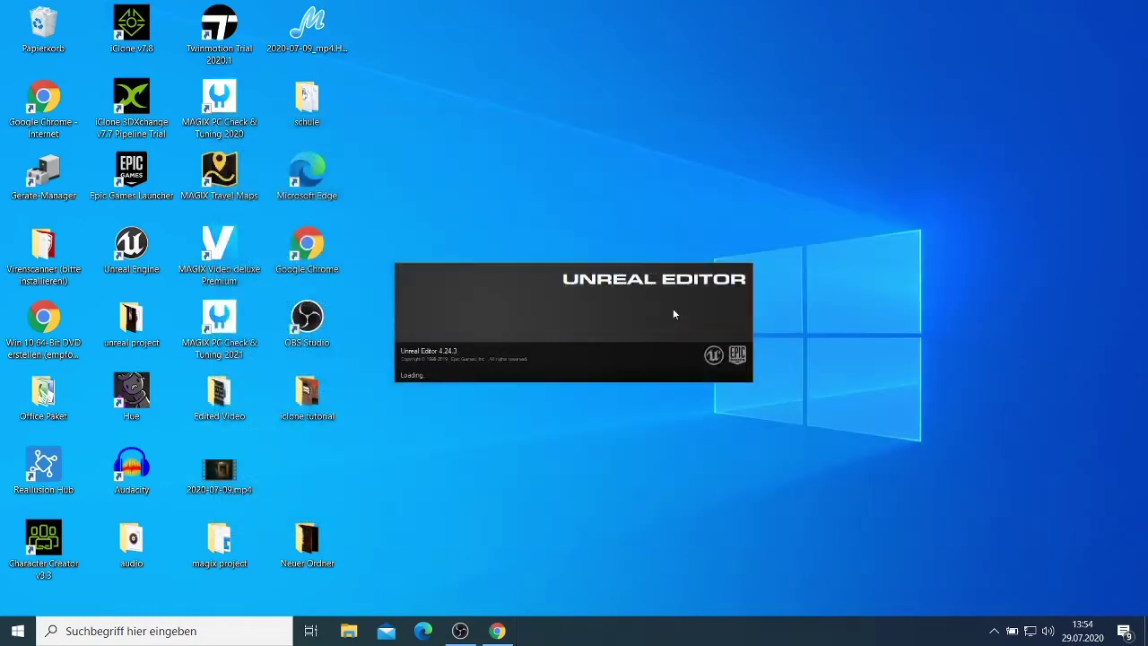
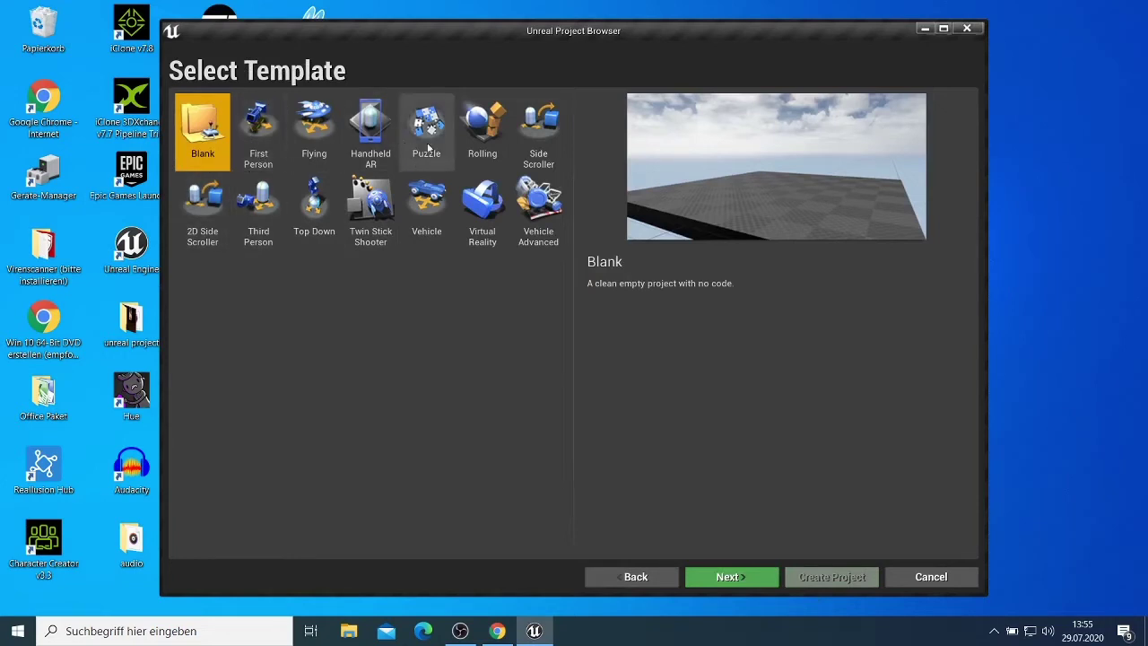
Create a new project from the Third Person template and name it myfirstgame
left_click(253, 214)
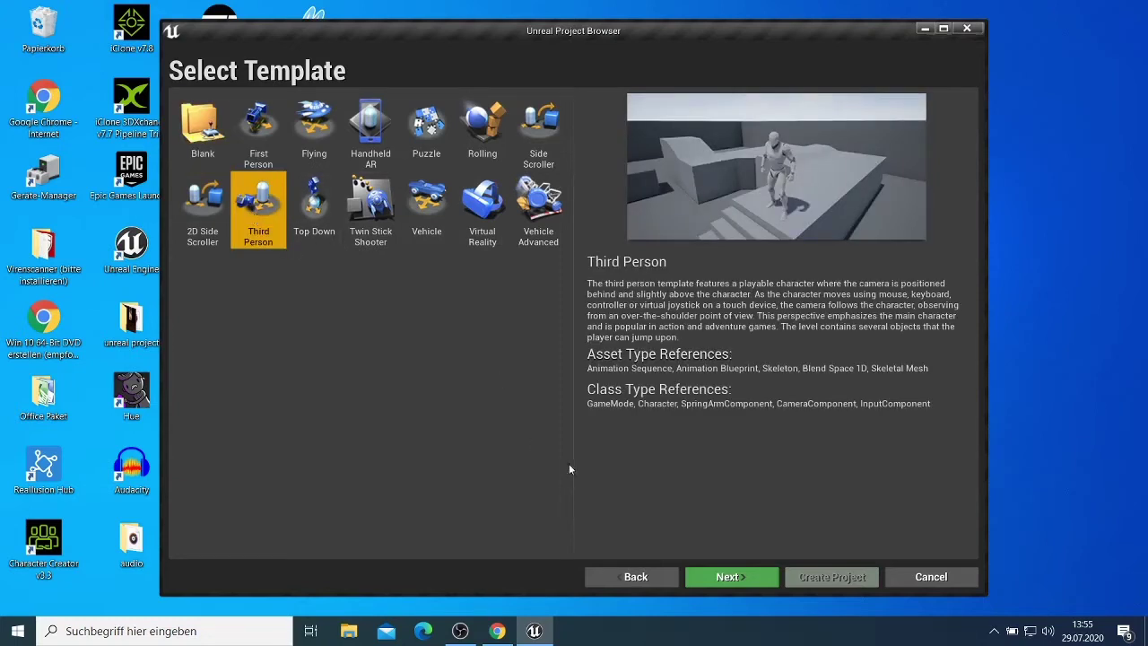
left_click(728, 578)
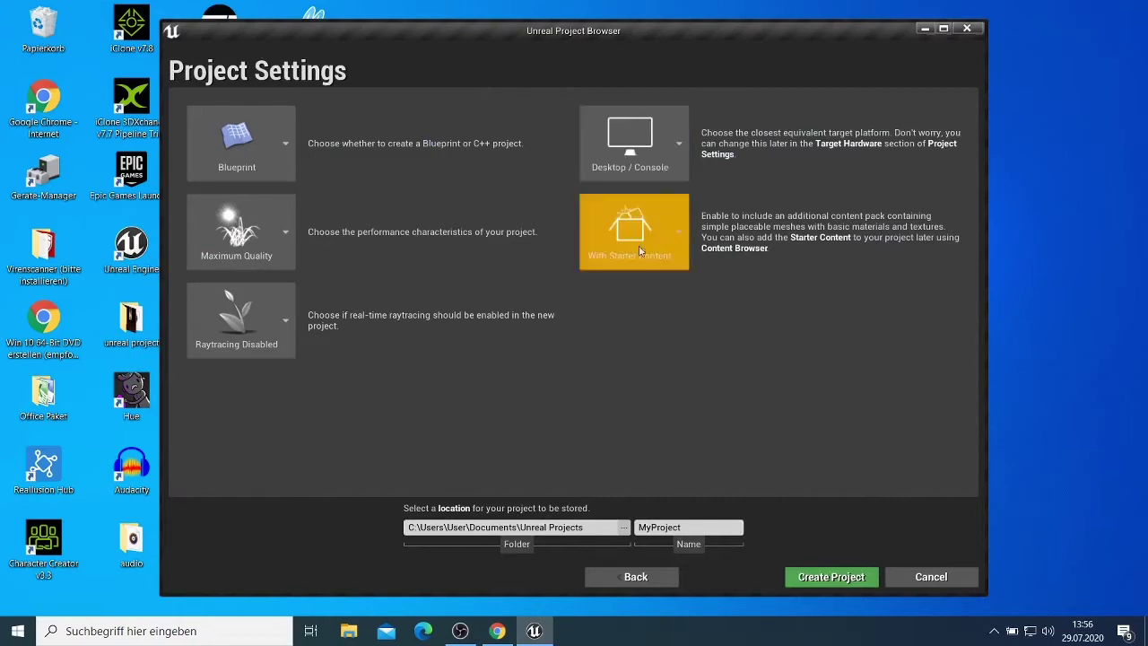
left_click(687, 531)
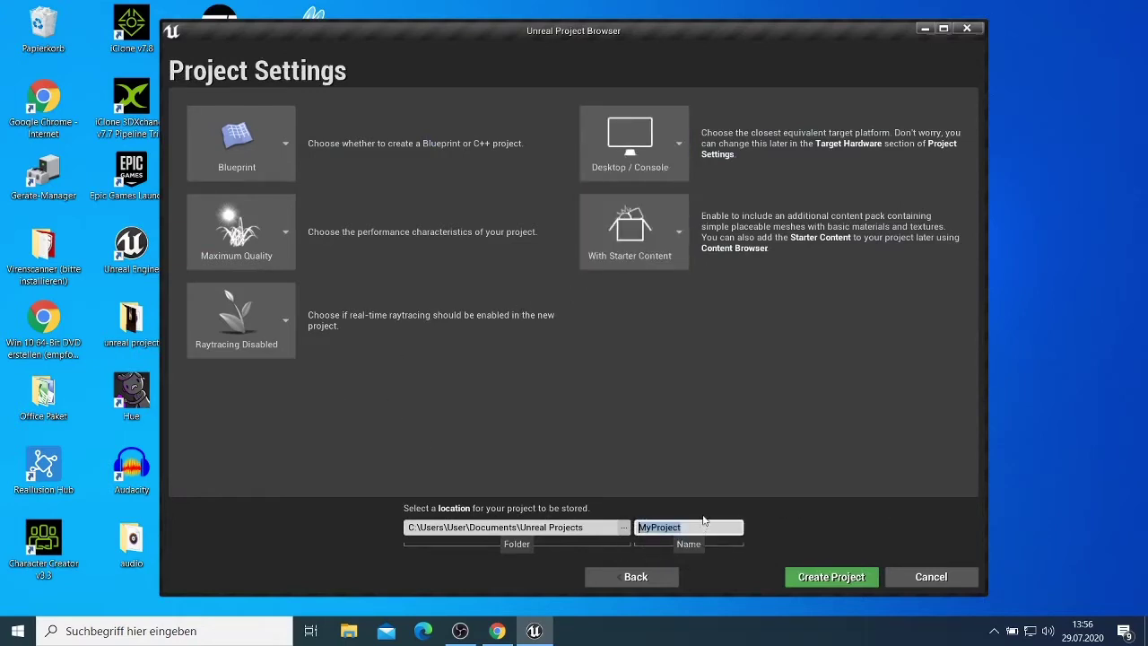
type("m")
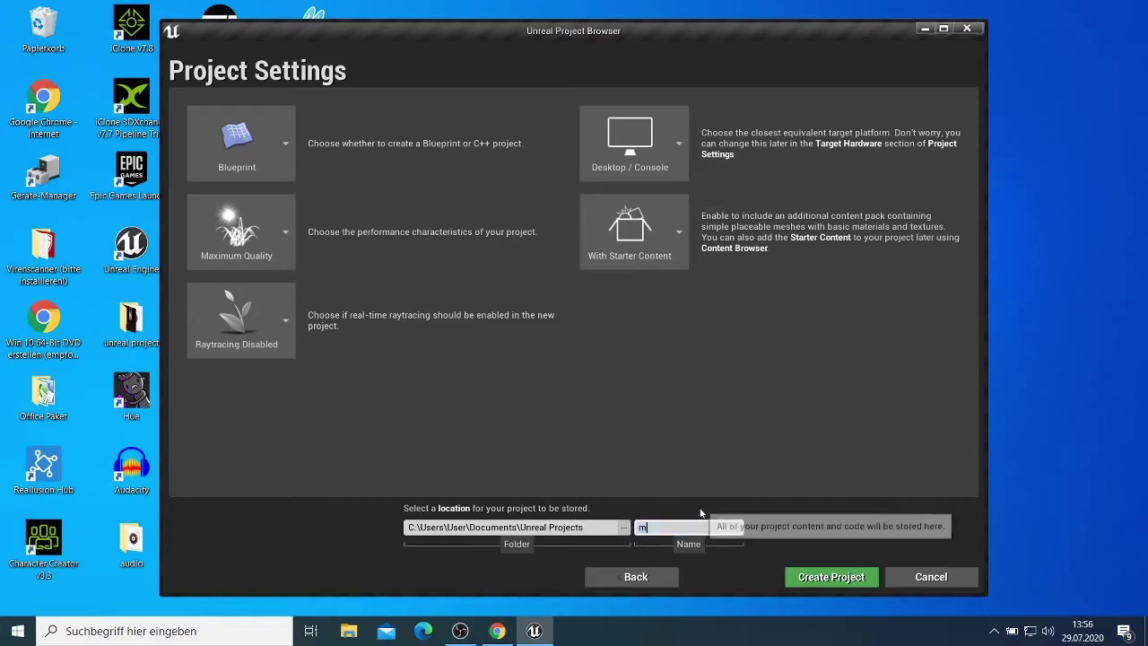
type("ayfi")
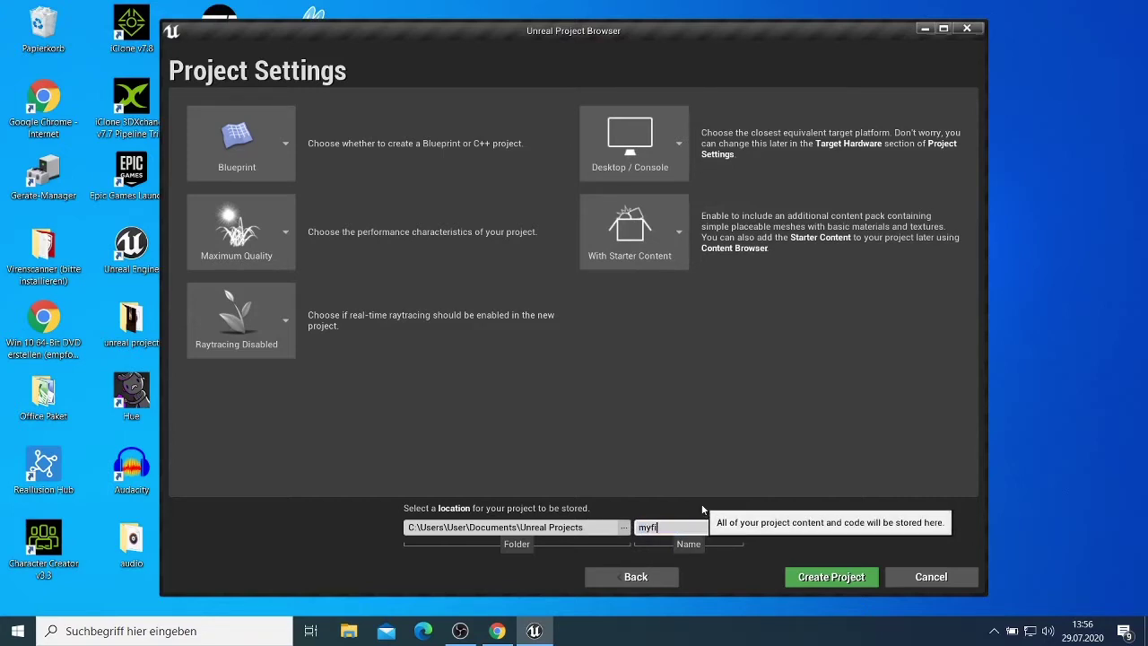
type("rstgamr")
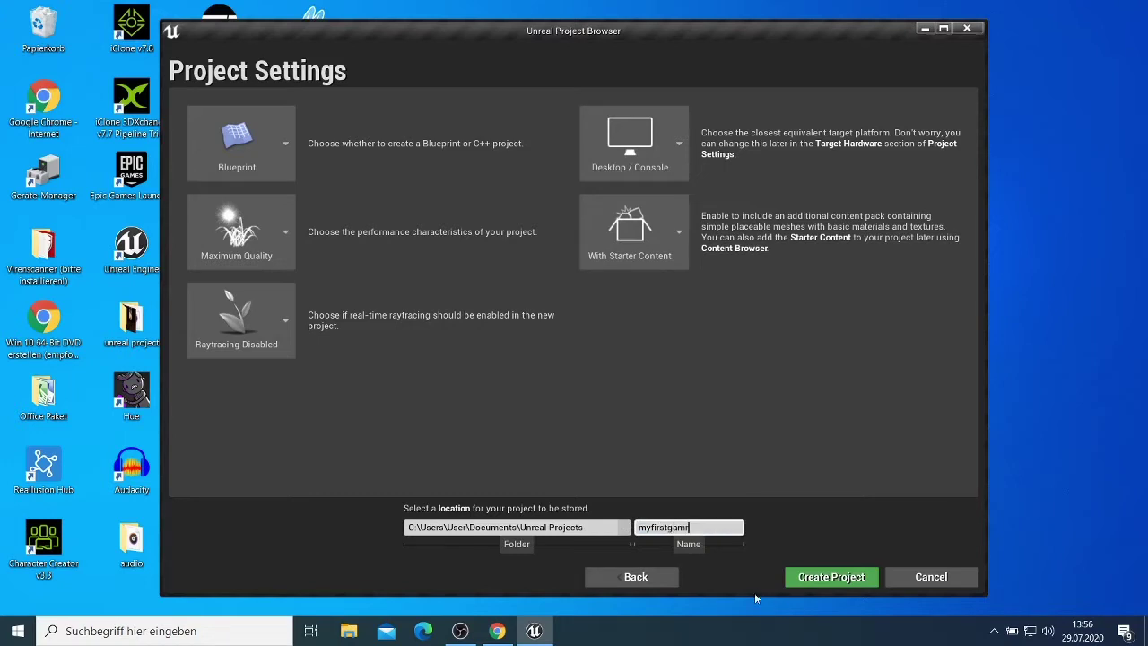
key("BackSpace")
type("e")
left_click(817, 574)
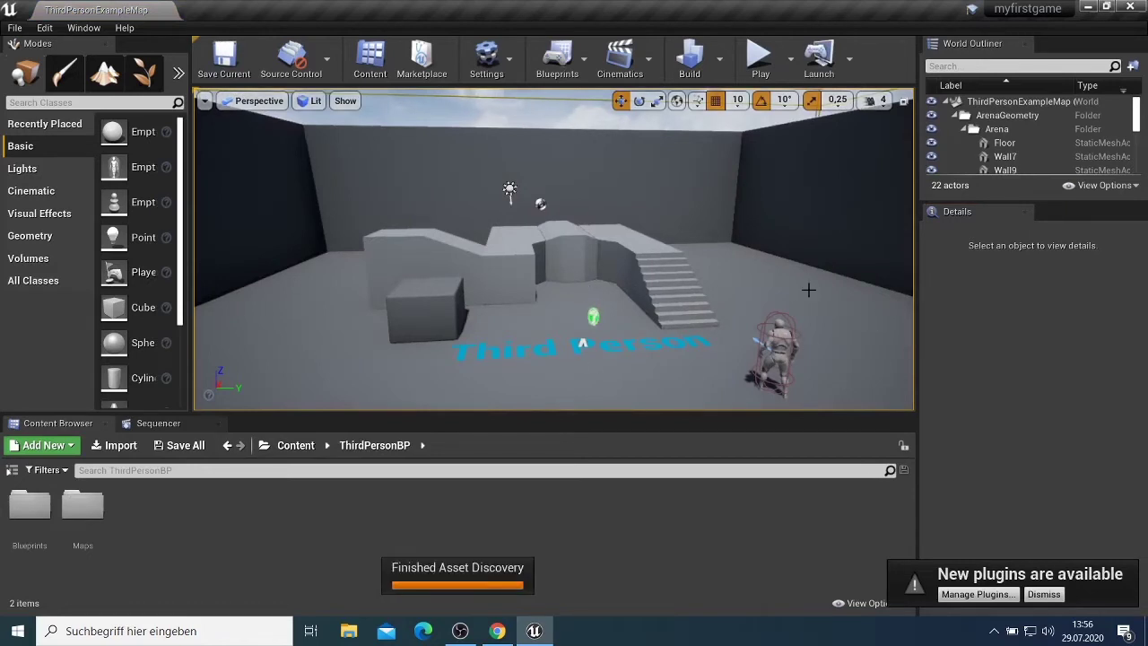
Select the third-person mannequin character in the level viewport
left_click_drag(810, 287, 763, 294)
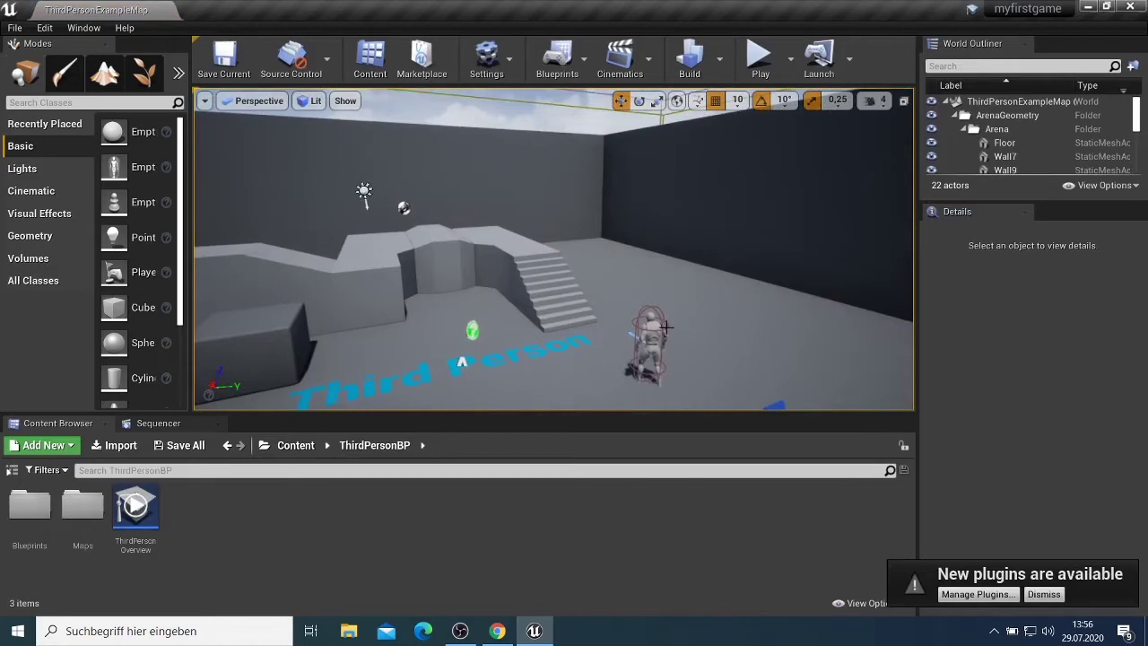
left_click(648, 348)
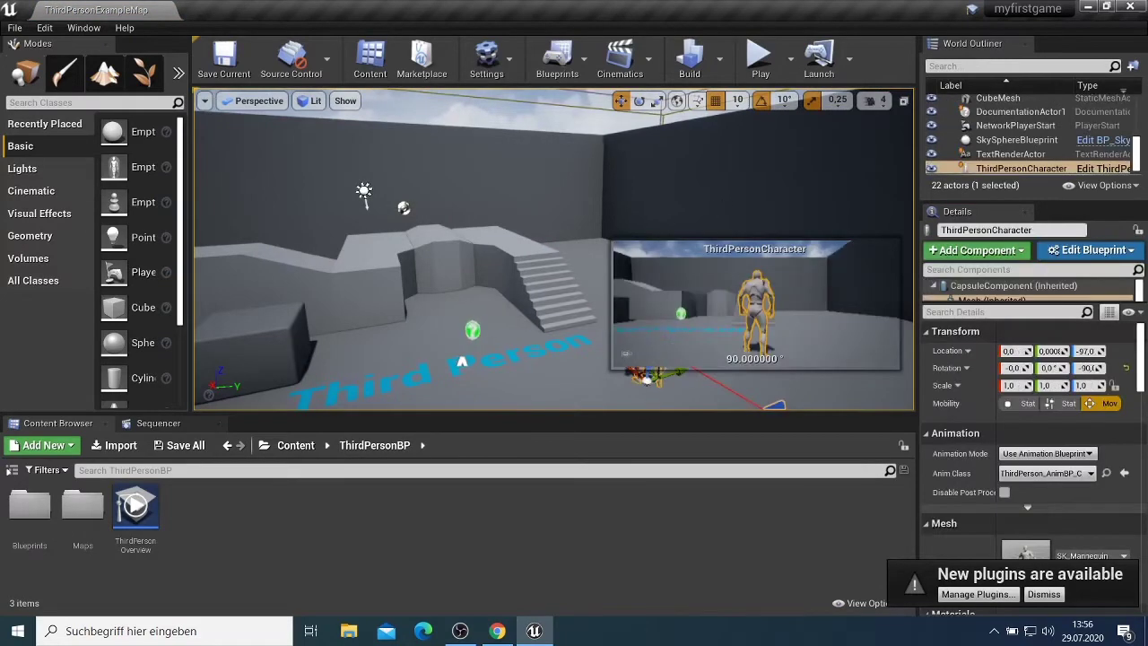
Play the third-person level in the viewport and walk the character up to the staircase
left_click(753, 199)
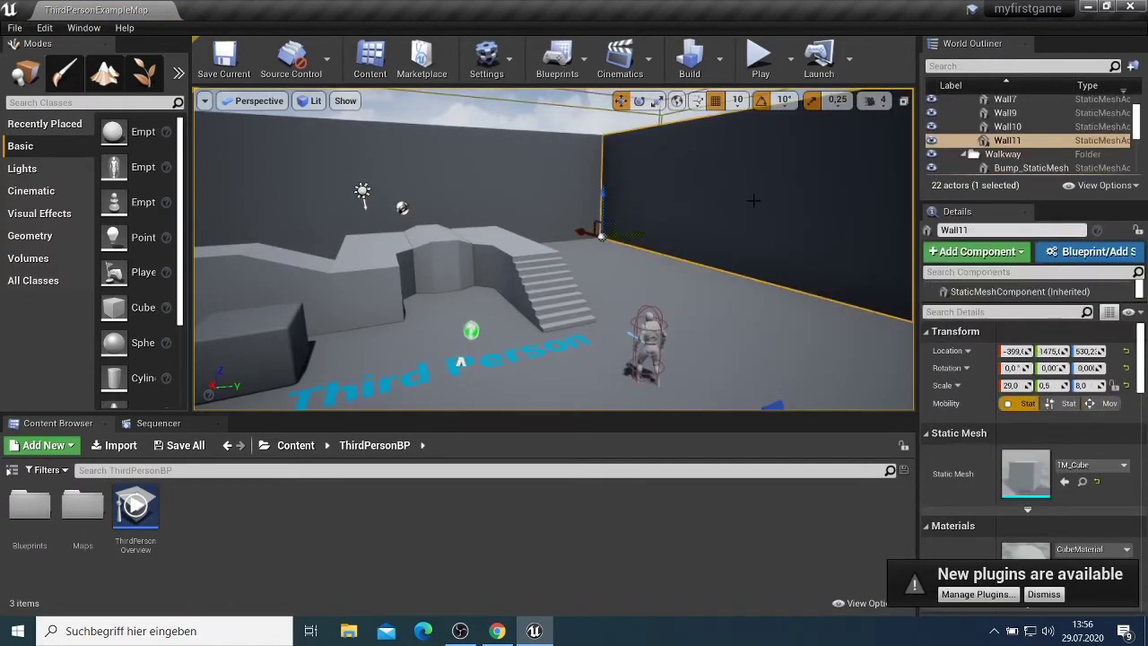
left_click(760, 58)
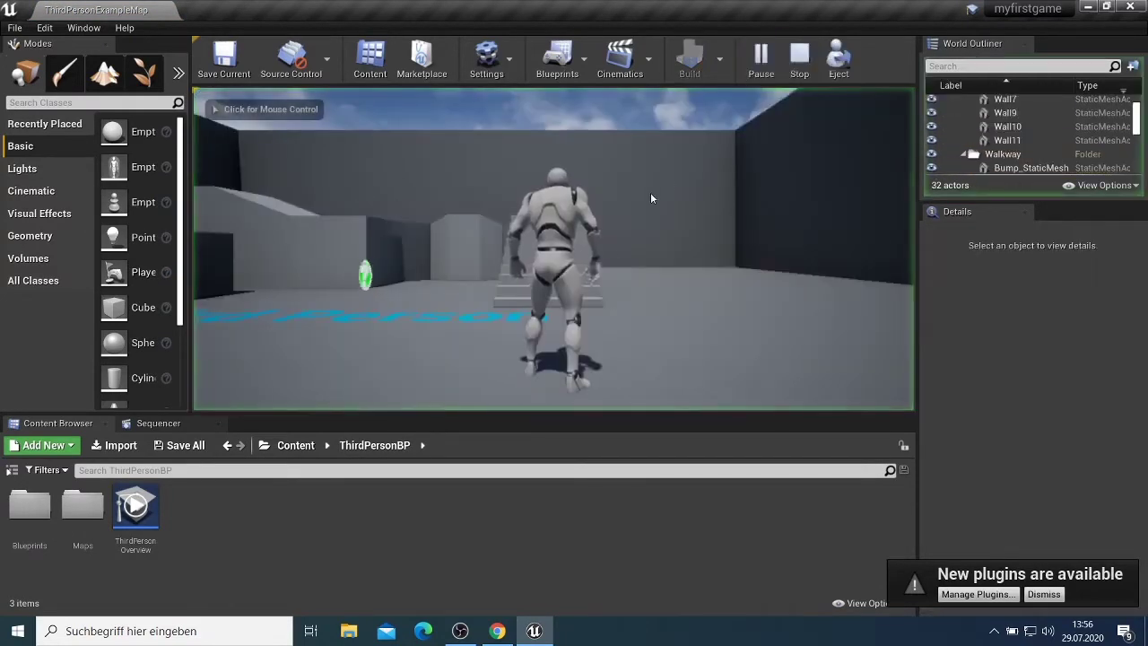
left_click(618, 256)
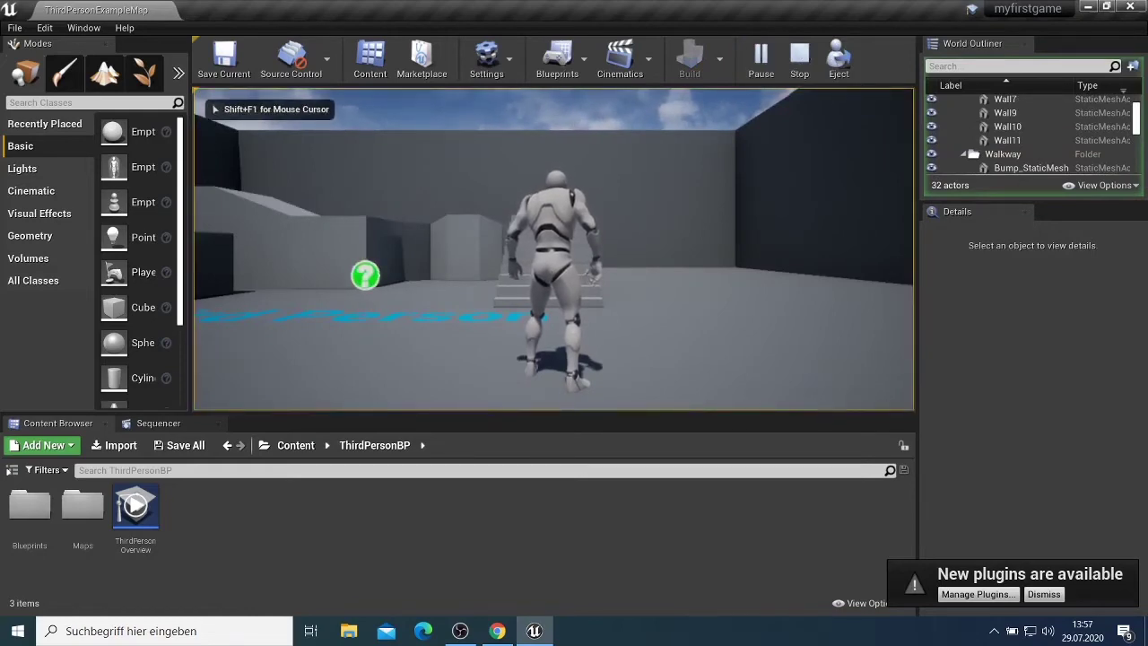
key("w")
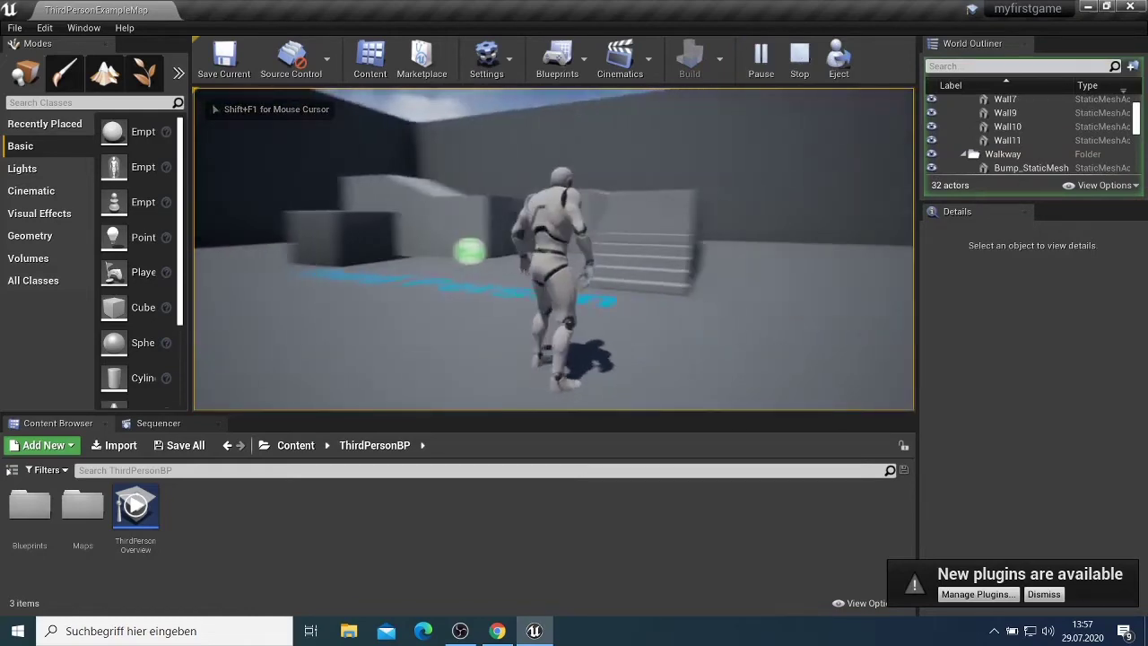
key("w")
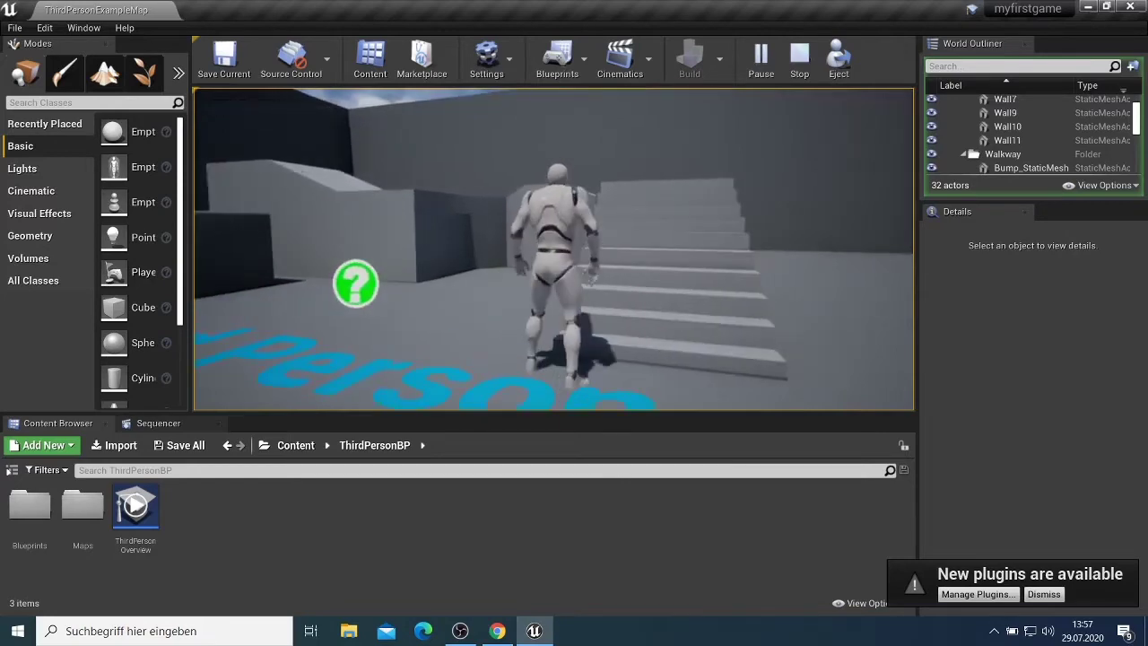
key("w")
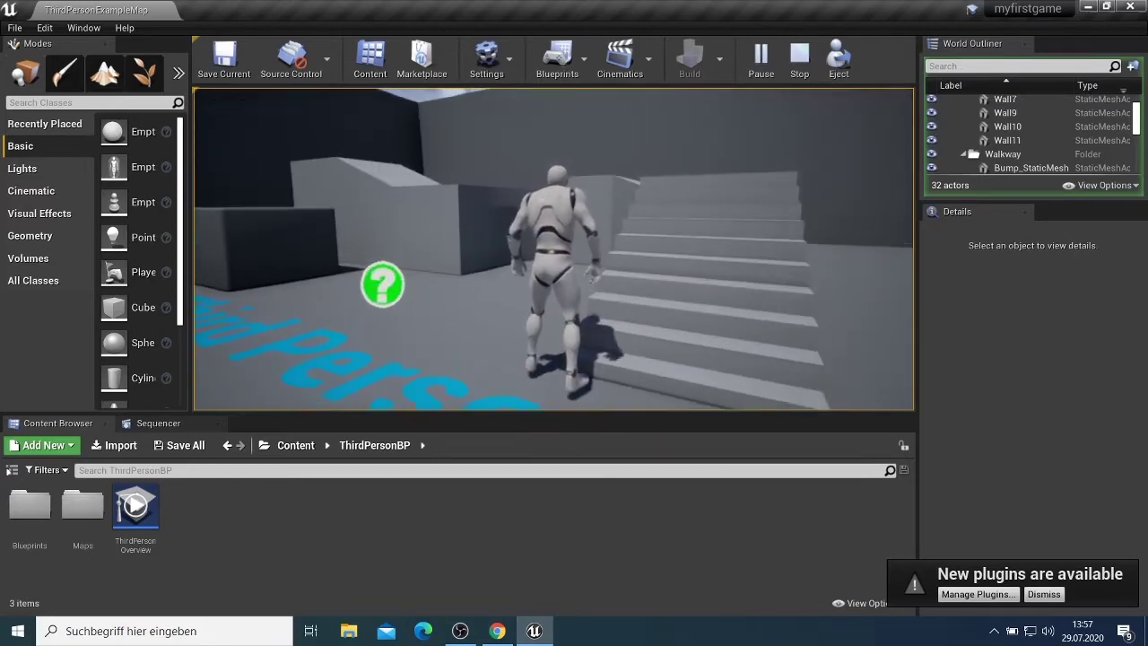
key("a")
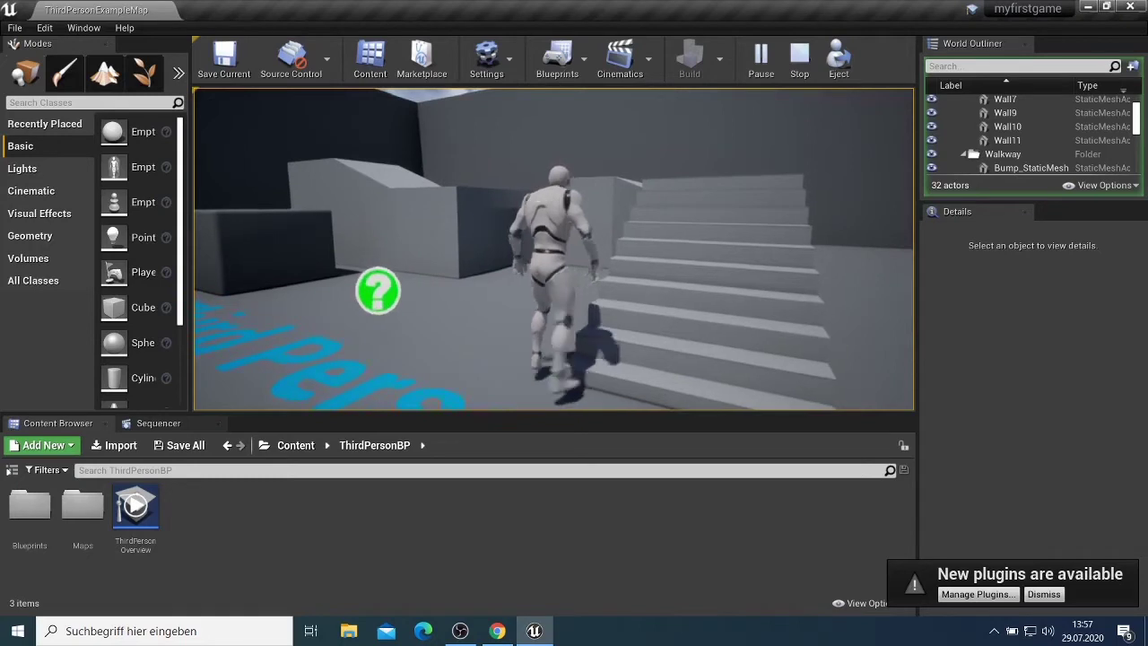
Run the character around the open floor and test its jump, ending the play session when done
key("s")
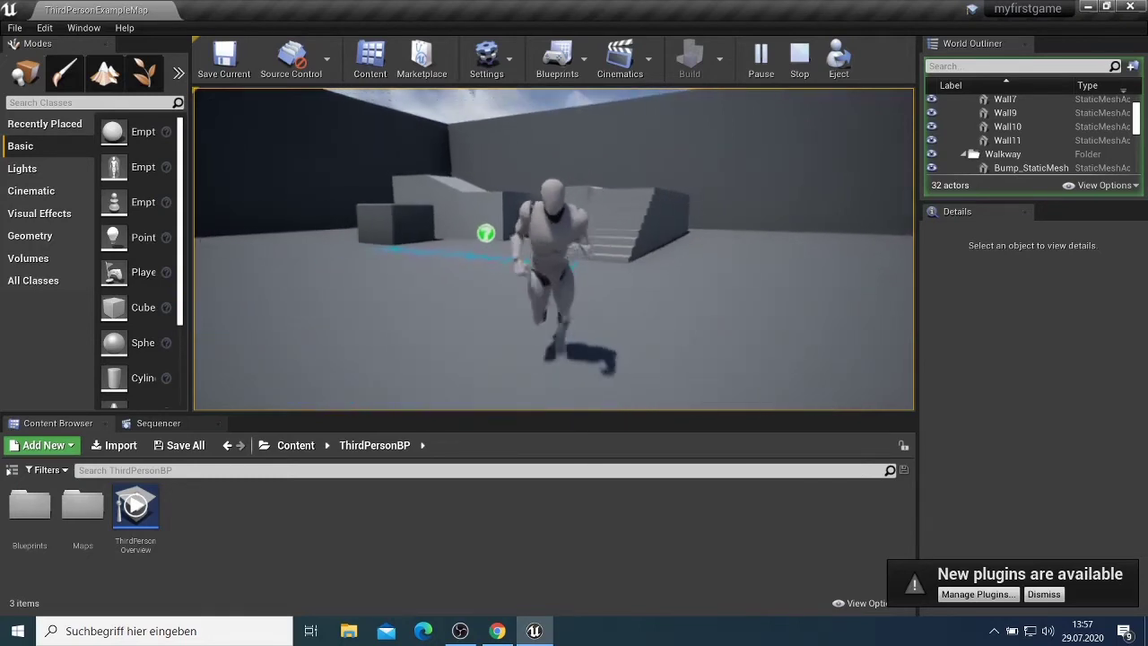
key("a")
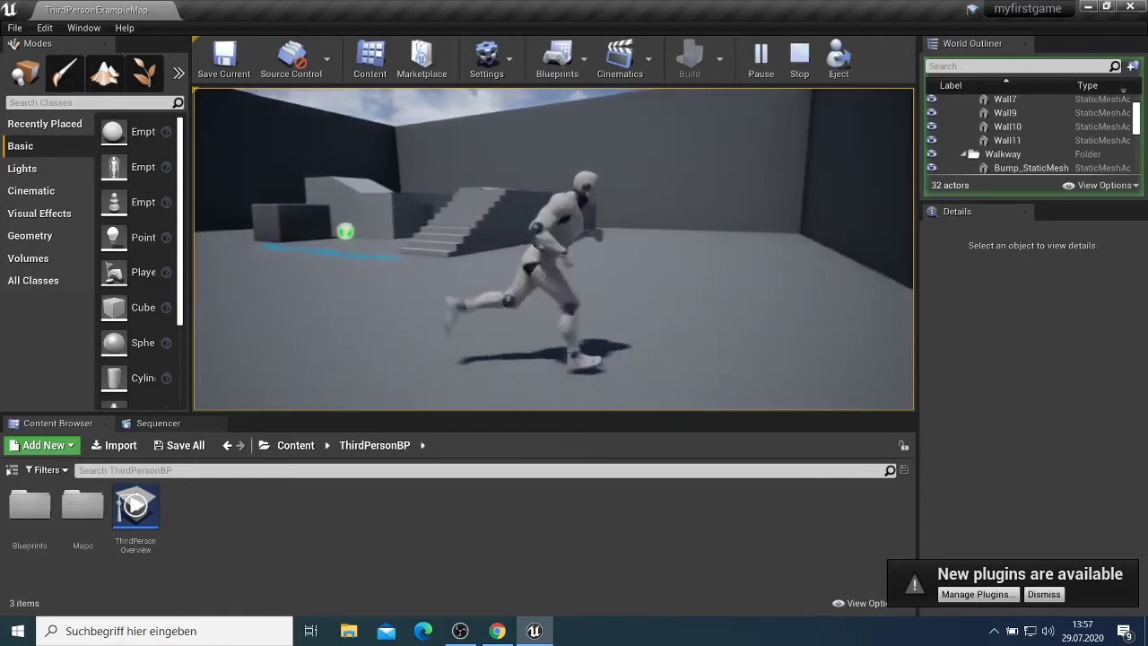
key("w")
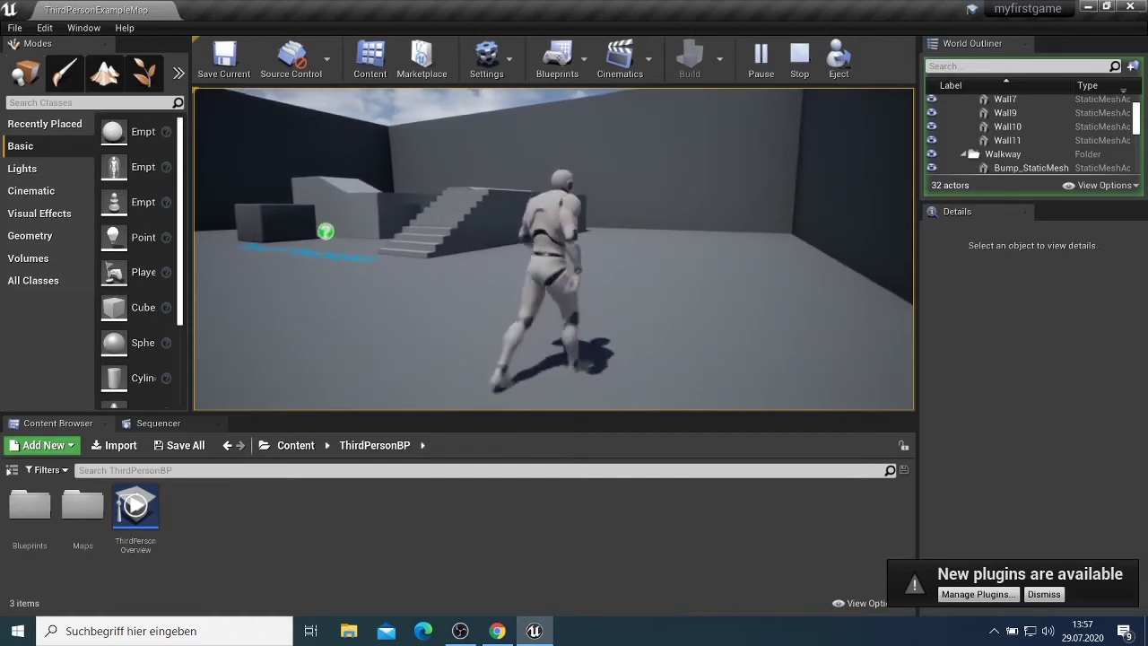
key("a")
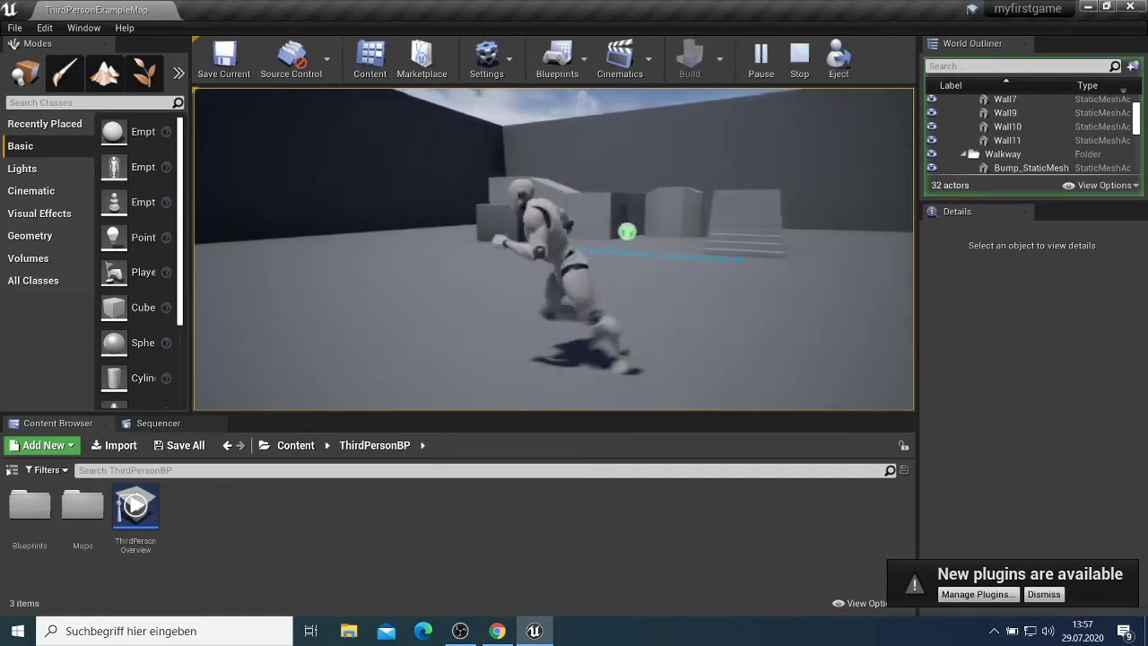
key("d")
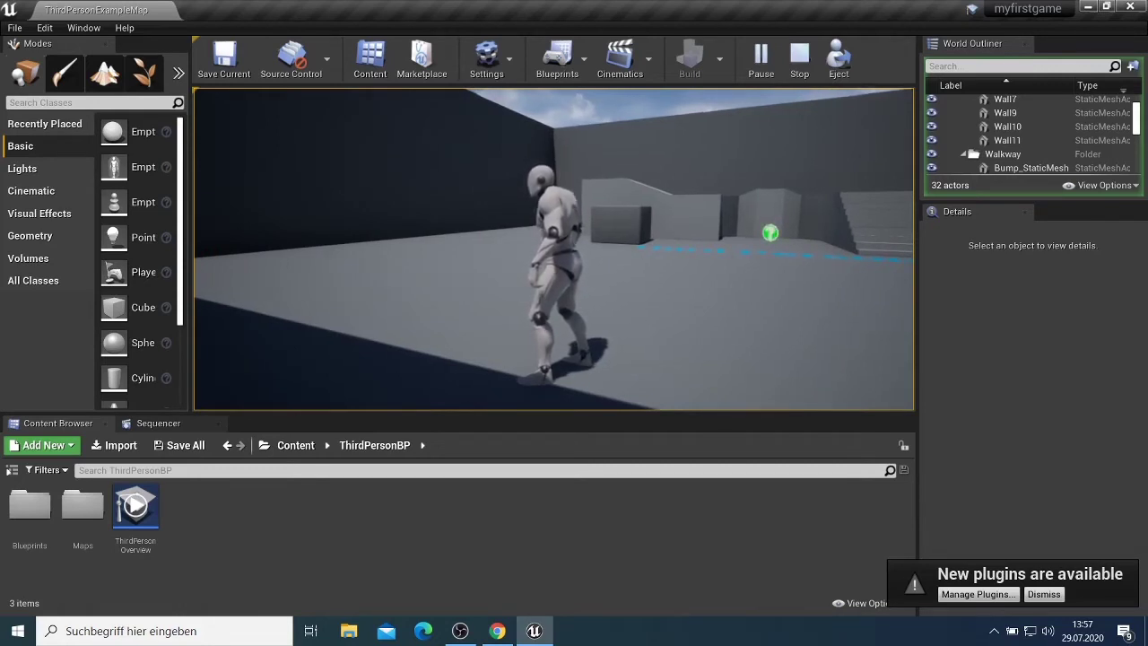
key("space")
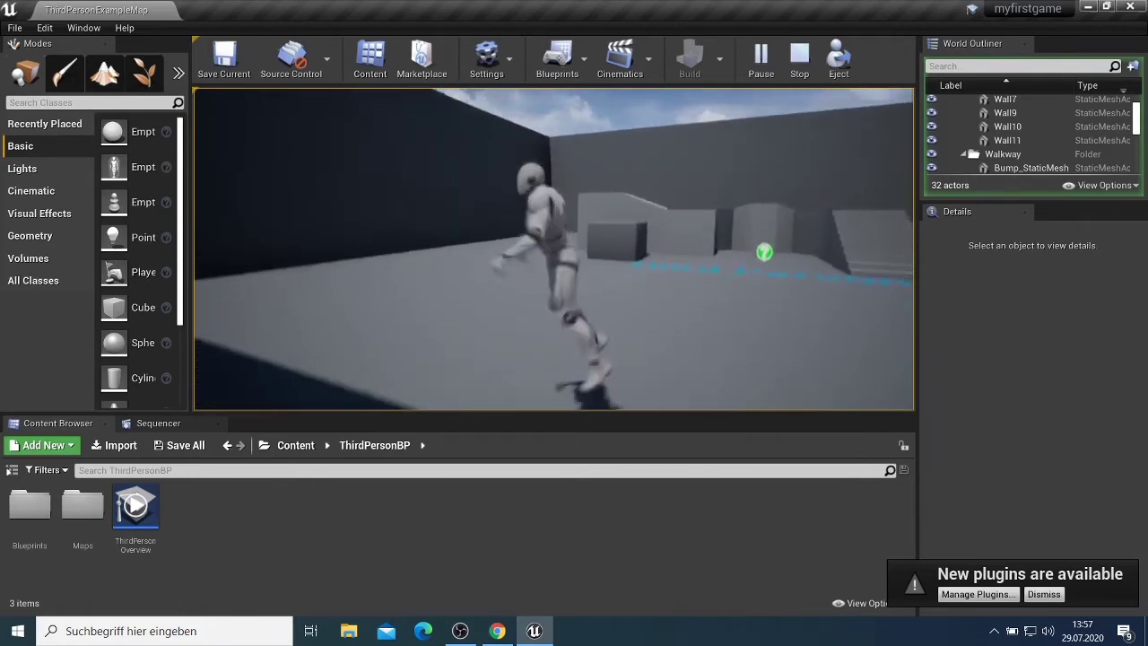
key("space")
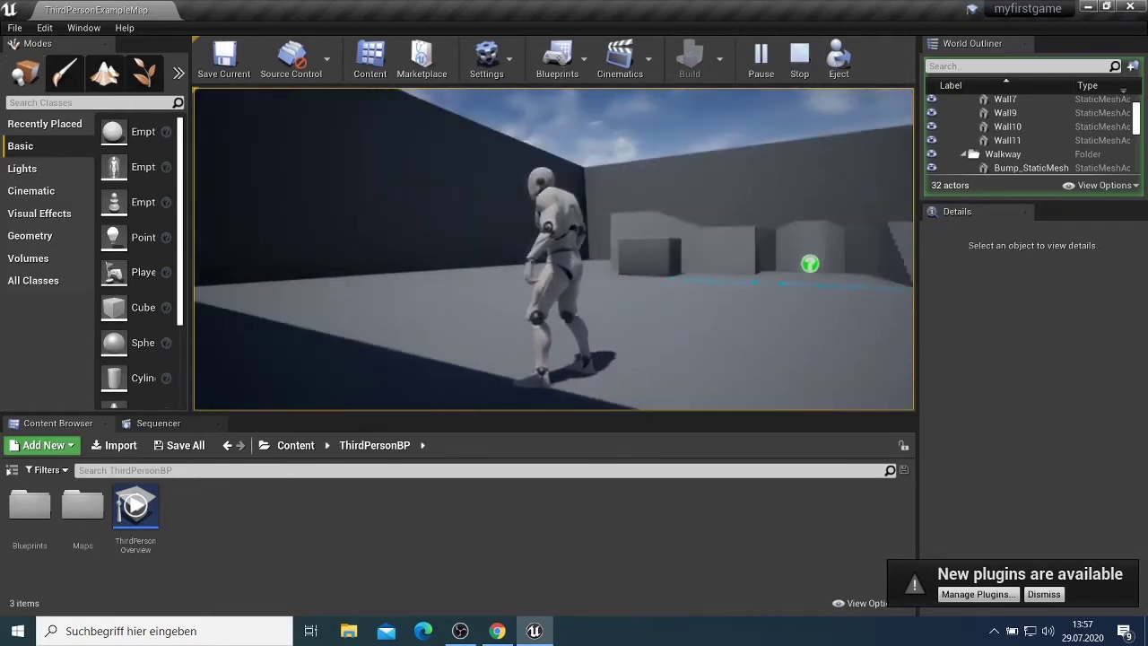
key("Escape")
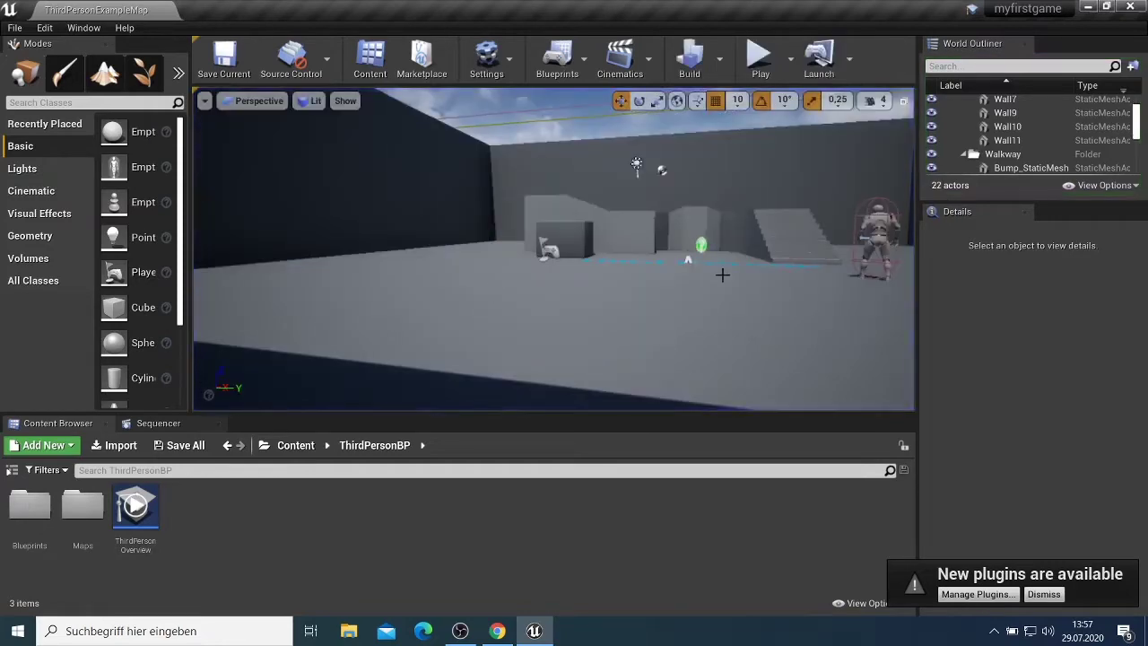
Close the myfirstgame project and relaunch Unreal Engine 4.24.3 from the desktop, putting the launcher window out of the way
mouse_move(722, 275)
right_mouse_down()
mouse_move(861, 278)
mouse_move(753, 278)
mouse_move(728, 259)
right_mouse_up()
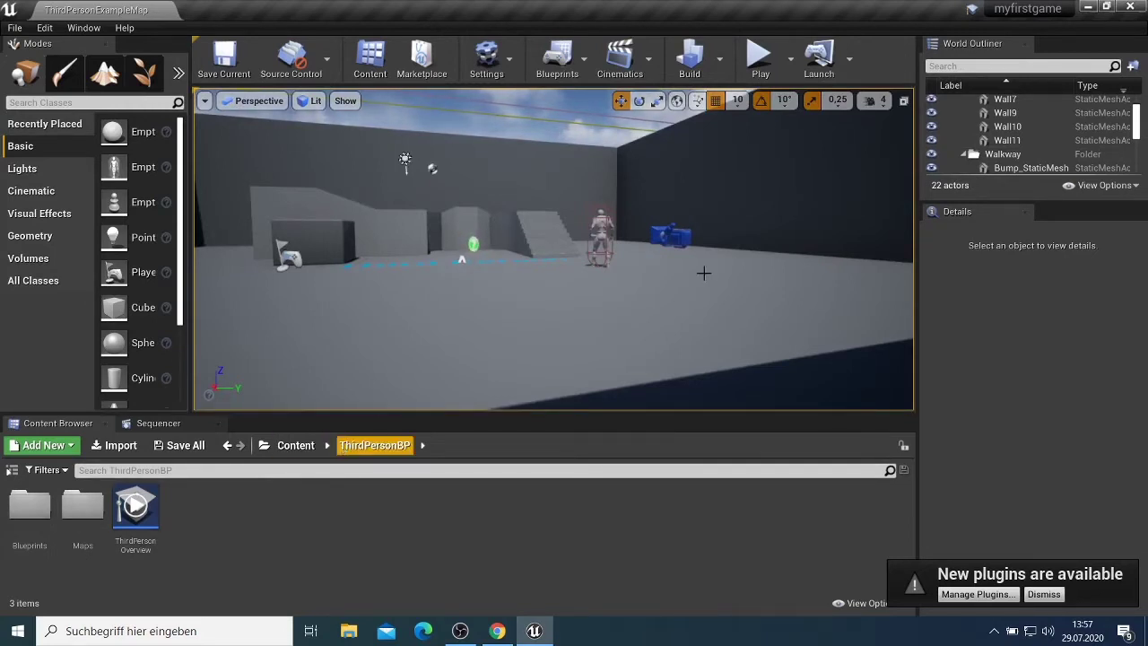
left_click(1131, 6)
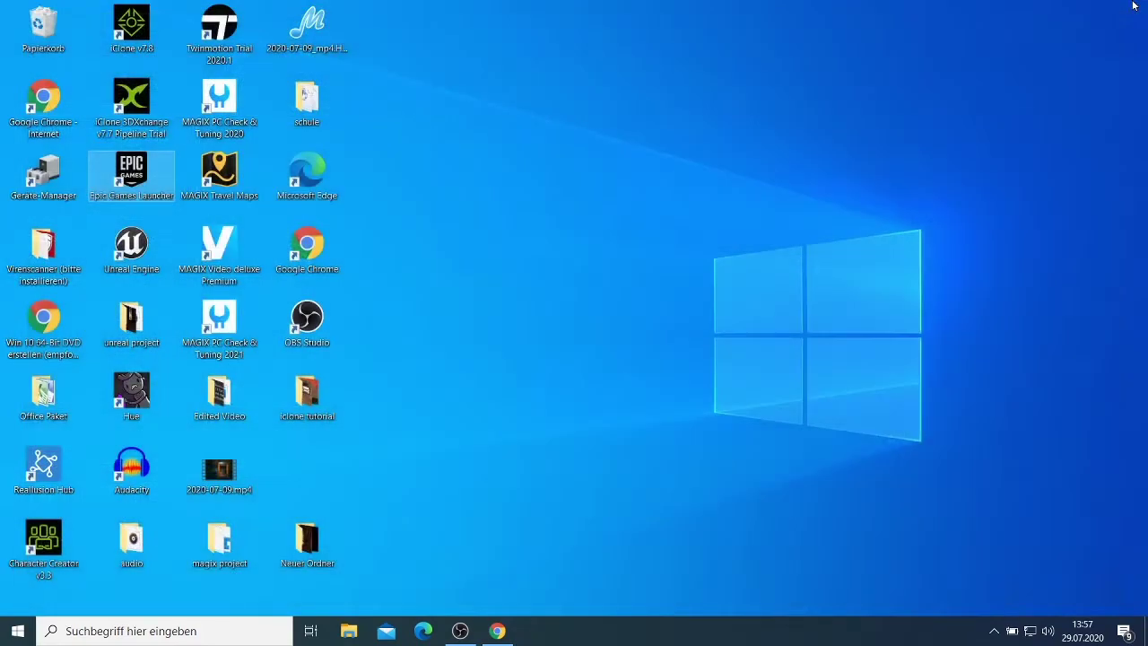
left_click(131, 247)
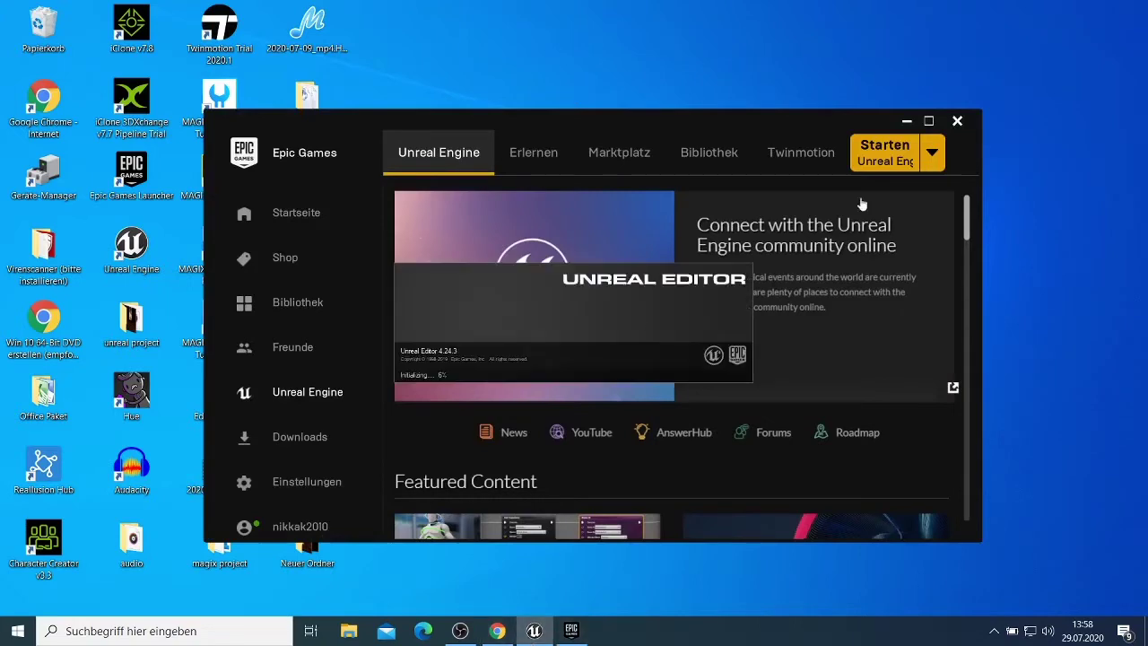
left_click(906, 121)
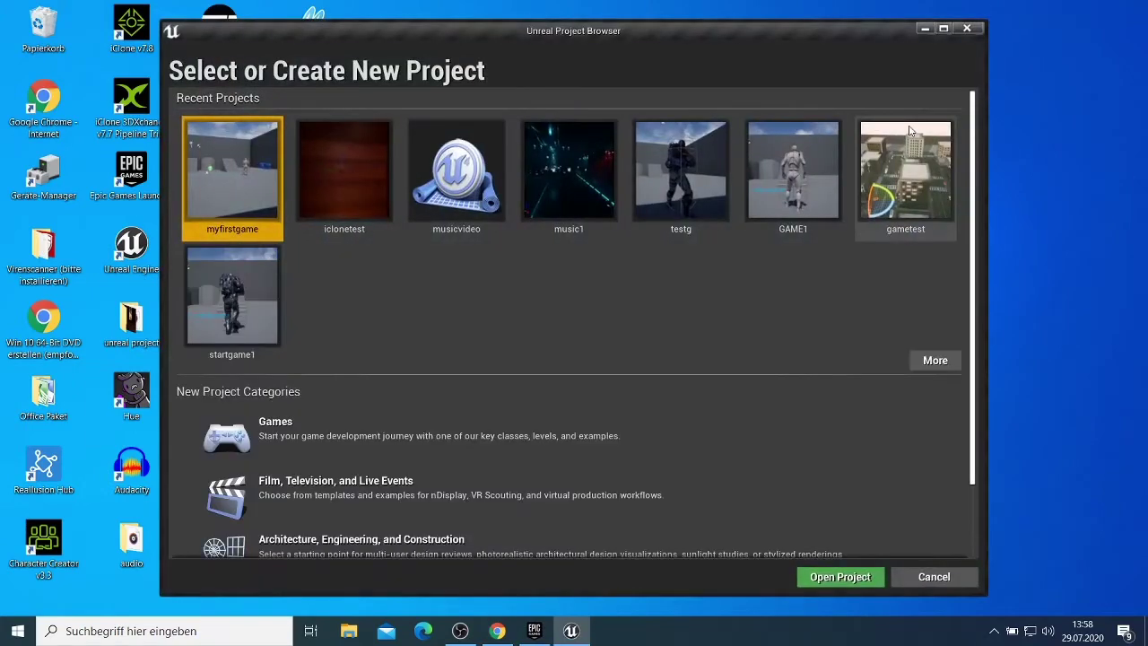
Start a new project in the Film, Television, and Live Events category using the Blank template
scroll(735, 240, "down", 1)
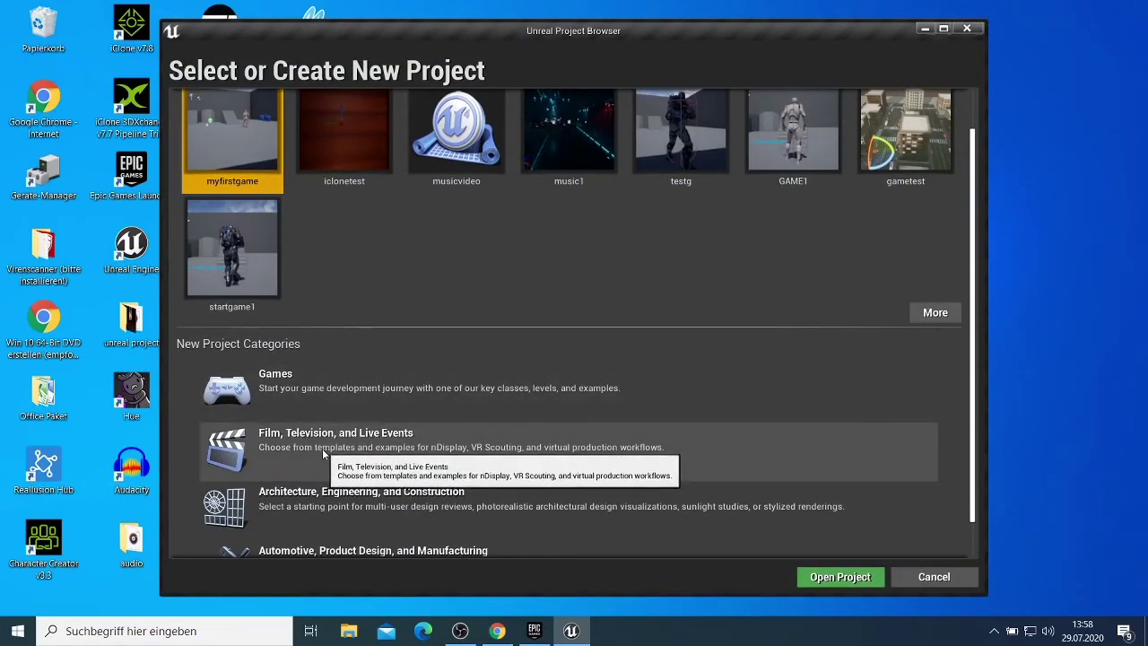
left_click(381, 446)
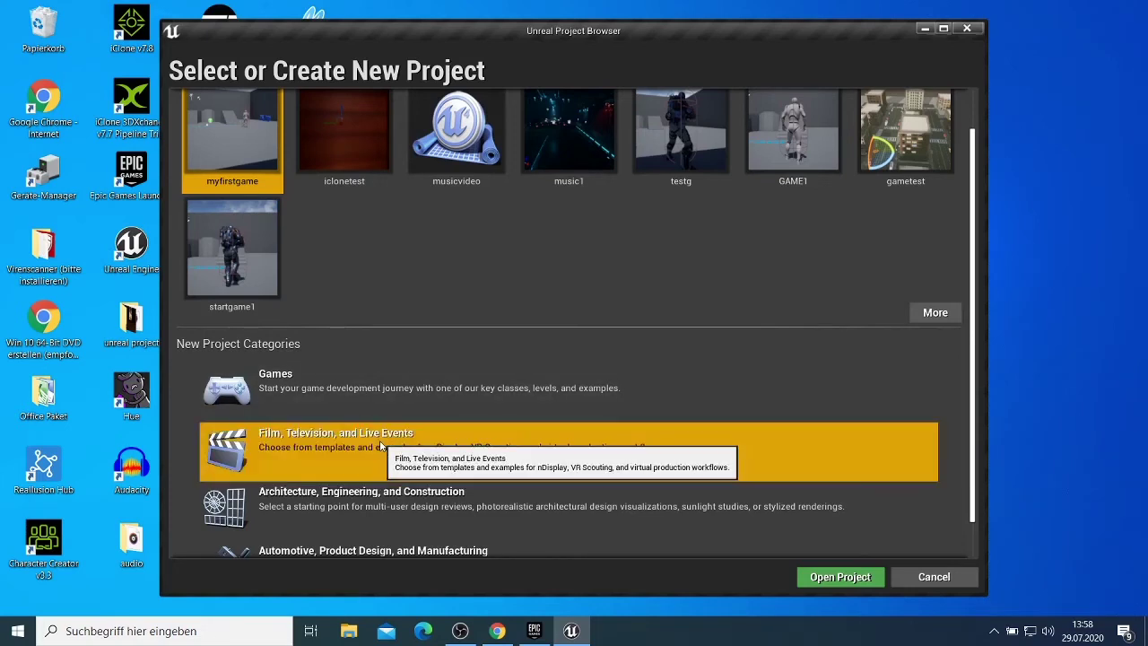
left_click(741, 578)
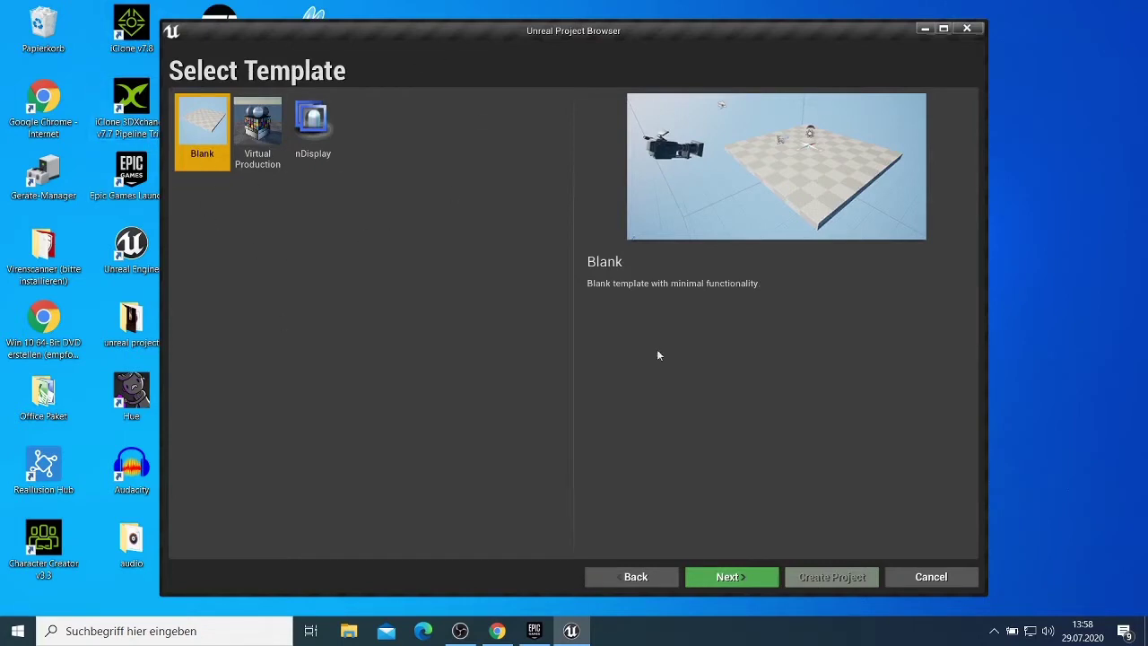
left_click(714, 575)
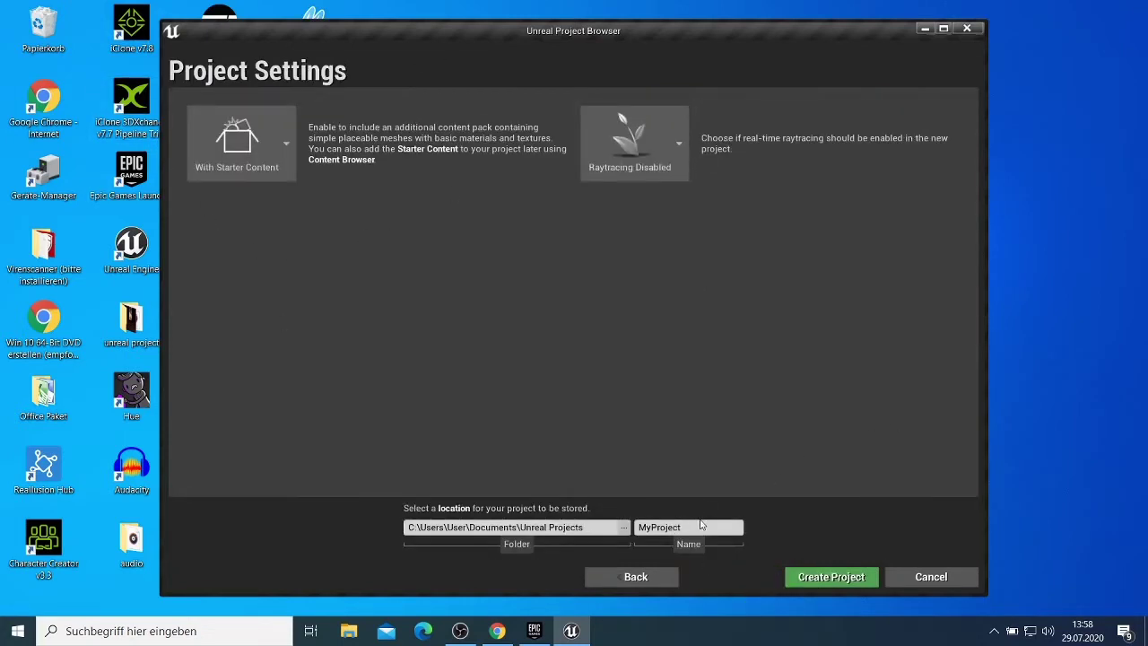
Name the project myfirstvideo and create it with starter content, accepting the 2048 reflection capture resolution
left_click_drag(702, 526, 628, 506)
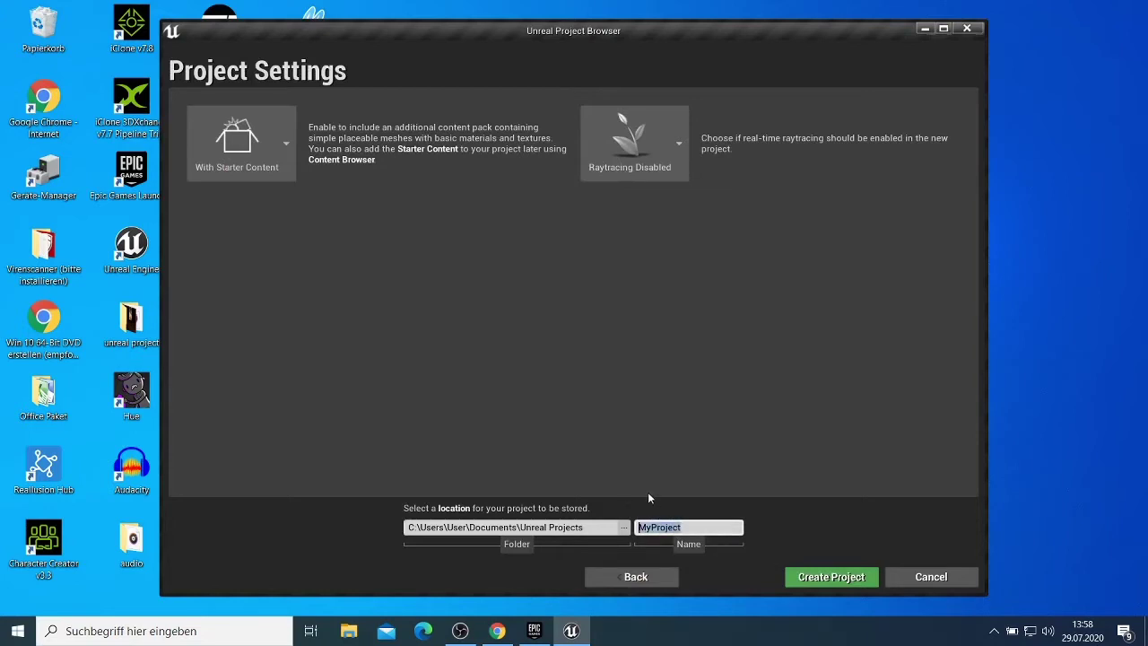
type("myfirstvideoi")
key("BackSpace")
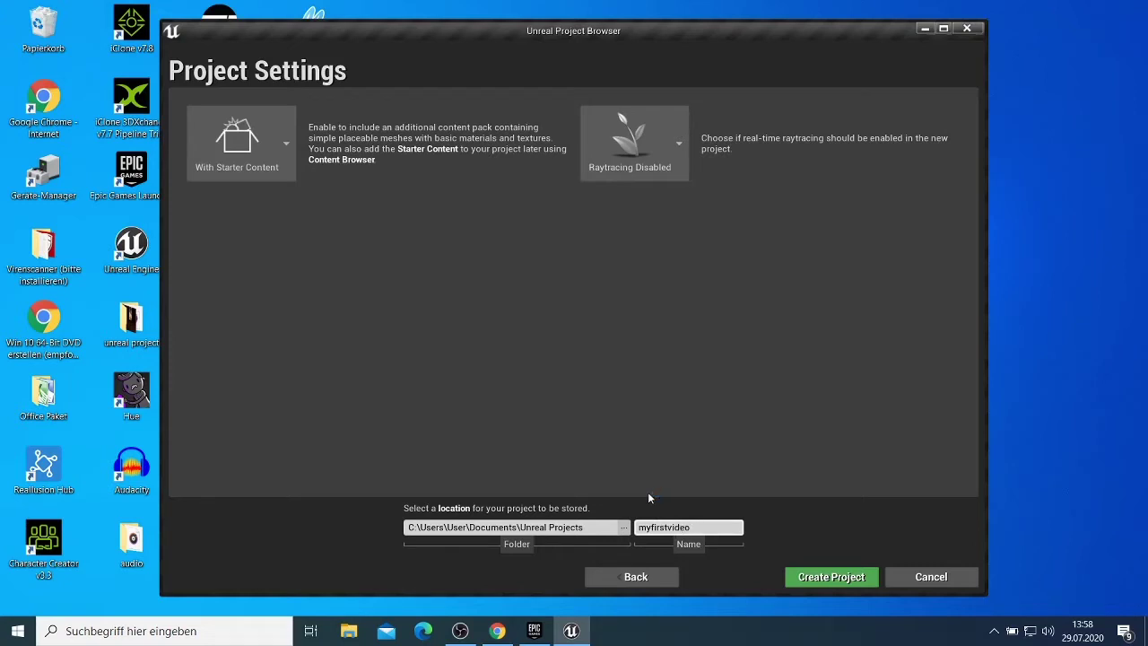
left_click(838, 579)
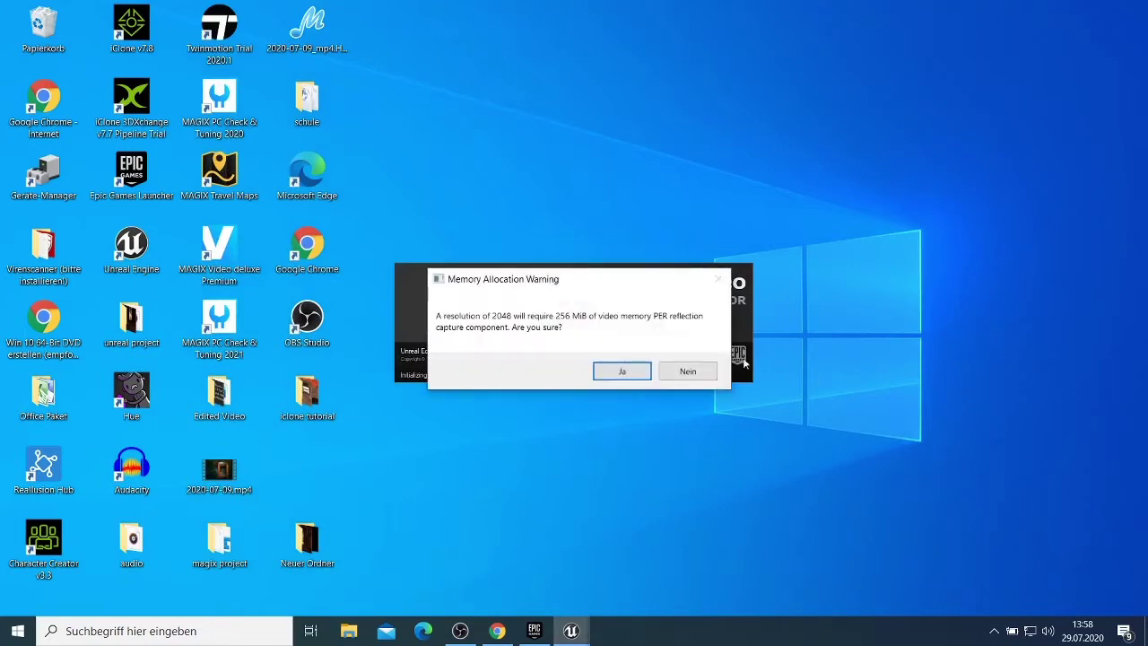
left_click(634, 373)
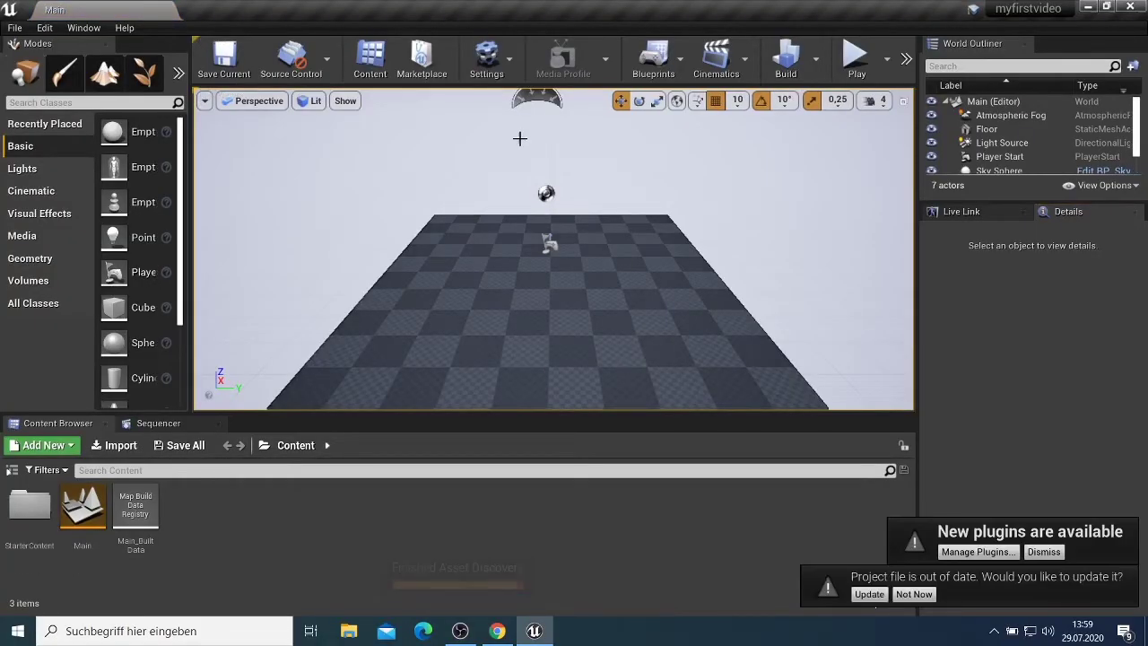
Examine the blank level's floor, player start and sky objects from different distances and angles
mouse_move(547, 296)
left_mouse_down()
mouse_move(502, 296)
mouse_move(583, 296)
mouse_move(543, 295)
left_mouse_up()
left_click_drag(475, 330, 475, 330)
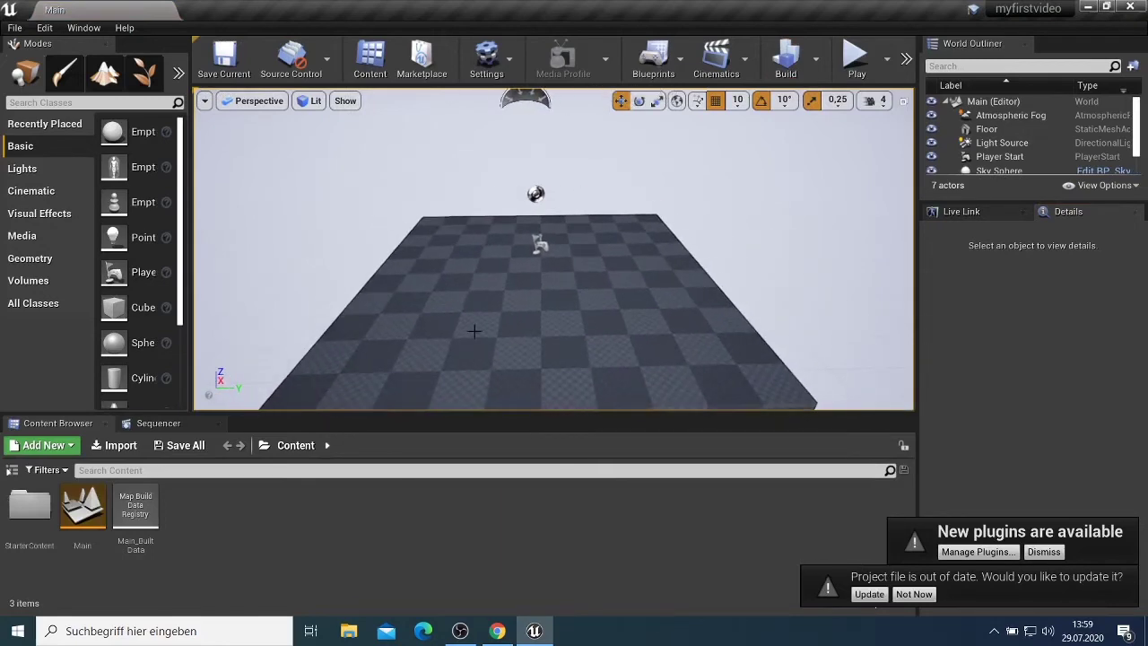
scroll(474, 330, "up", 3)
scroll(475, 330, "down", 3)
scroll(474, 330, "up", 3)
scroll(475, 330, "down", 5)
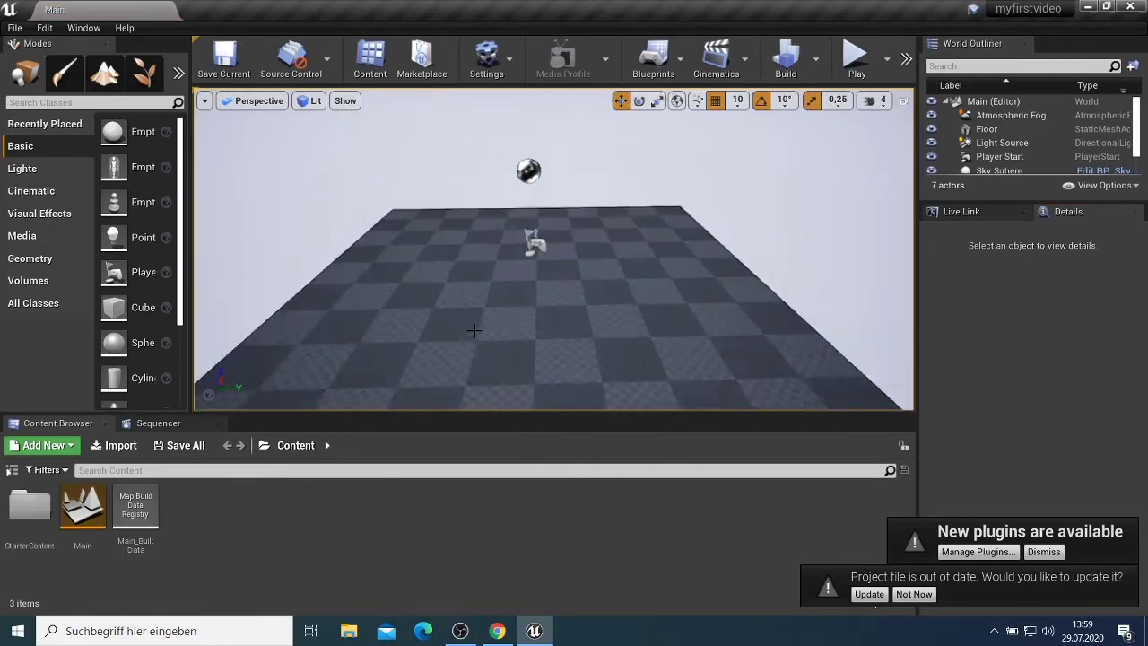
left_click_drag(538, 296, 372, 299)
mouse_move(742, 347)
left_mouse_down()
mouse_move(713, 349)
mouse_move(796, 349)
mouse_move(752, 349)
left_mouse_up()
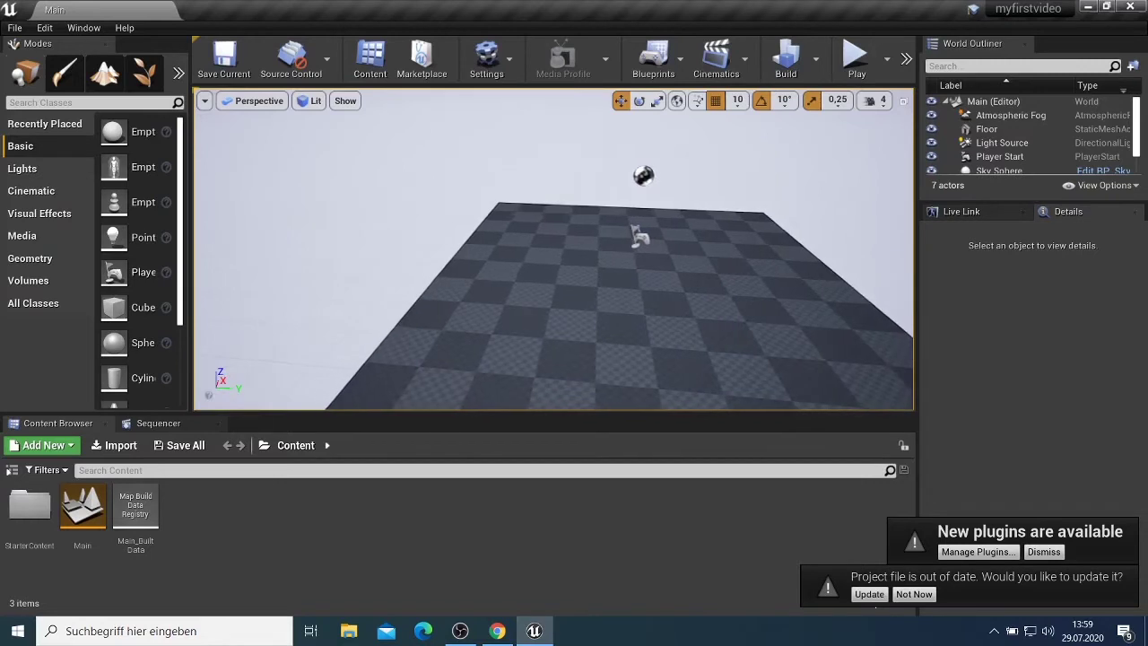
right_click_drag(751, 349, 751, 323)
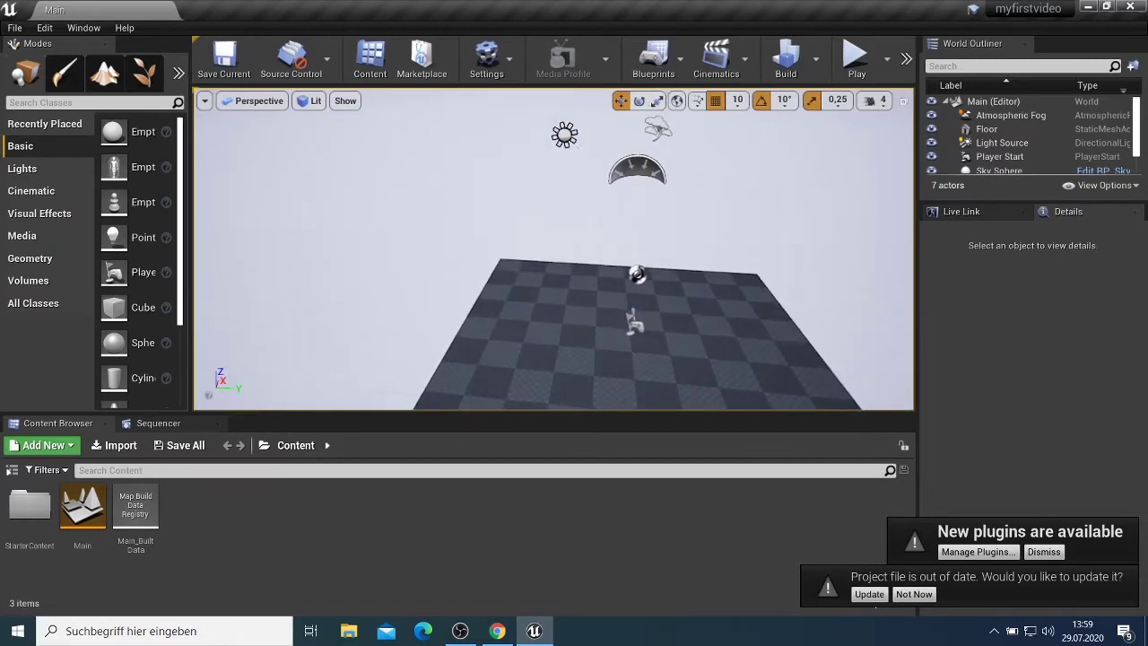
left_click_drag(752, 323, 752, 273)
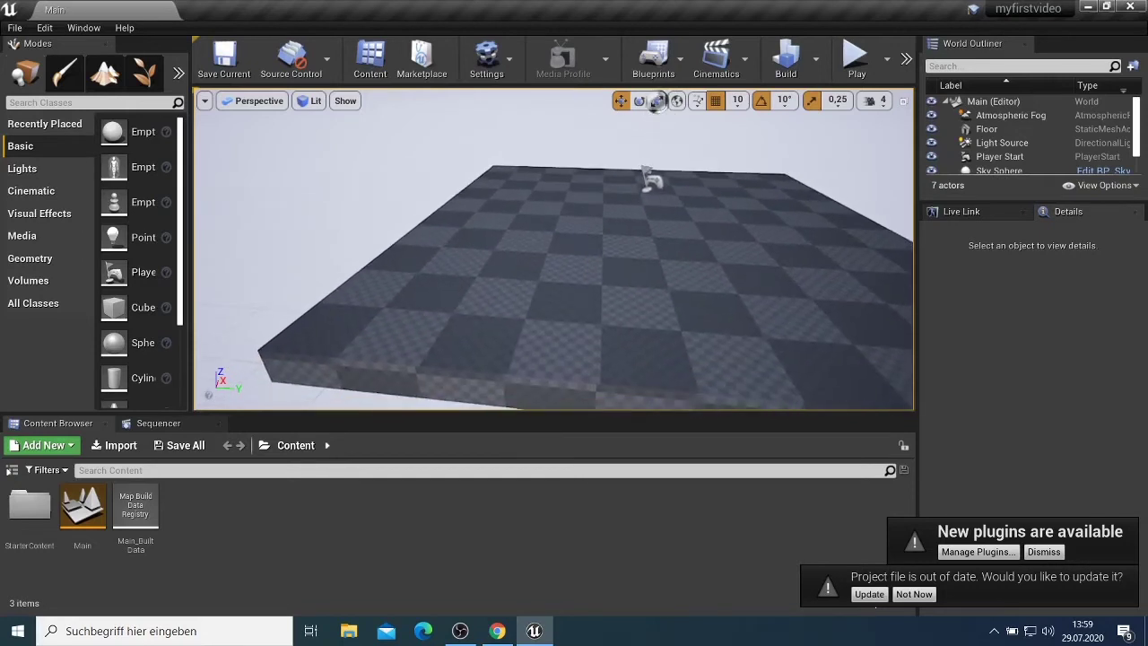
left_click_drag(657, 121, 681, 115)
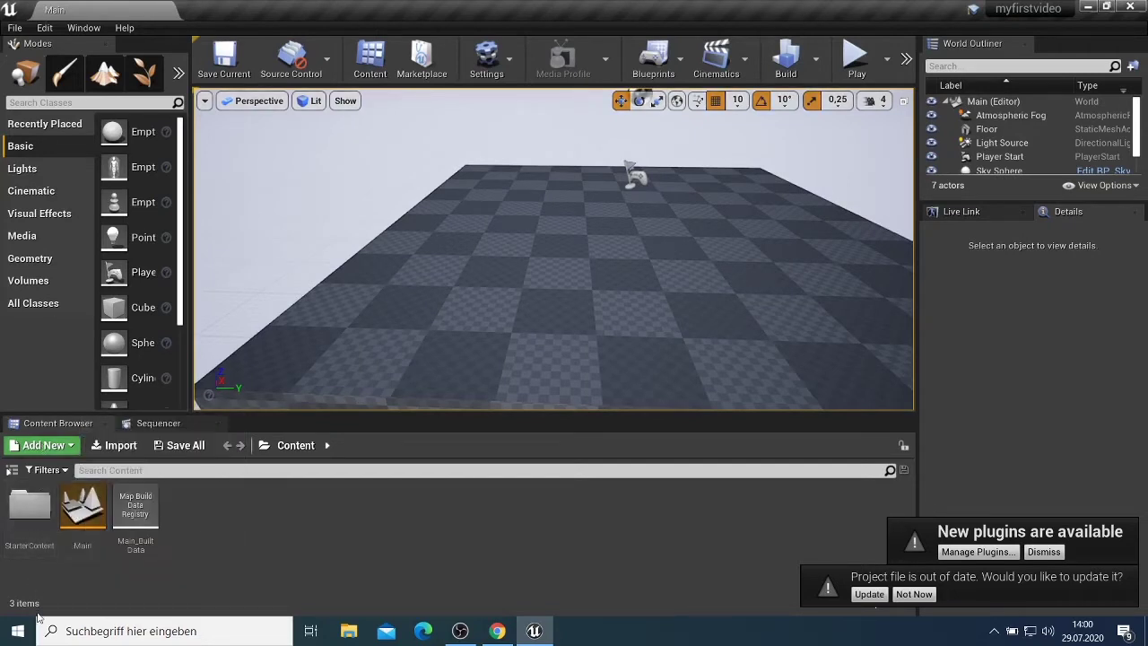
Open the Maps folder inside StarterContent in the project's content
double_click(27, 525)
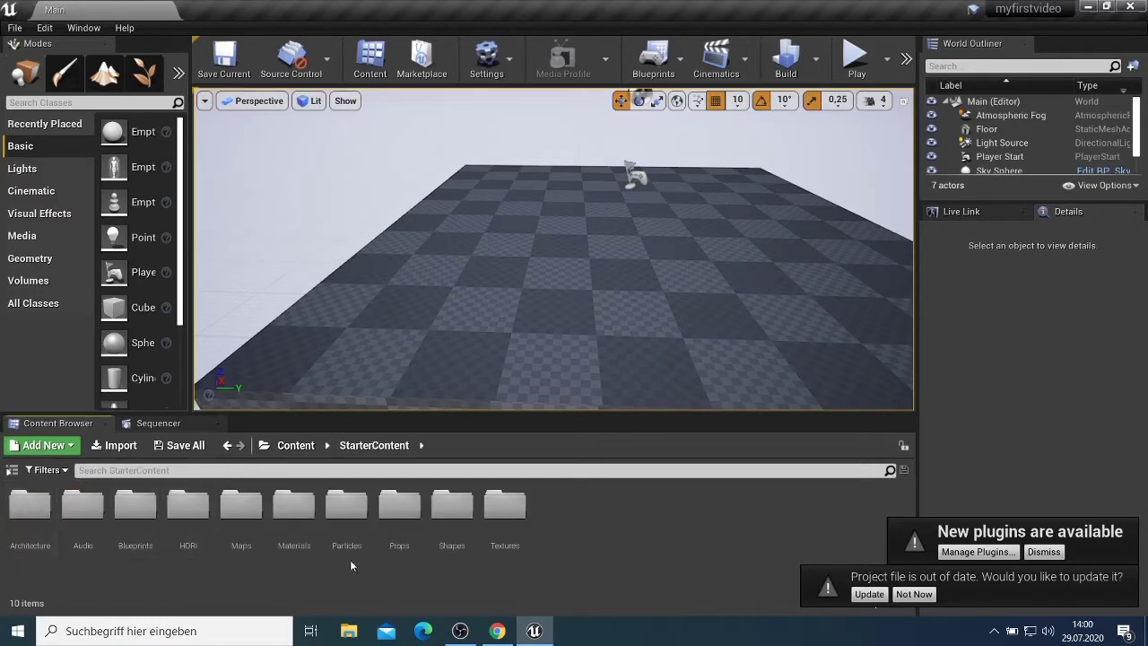
left_click(246, 517)
double_click(247, 518)
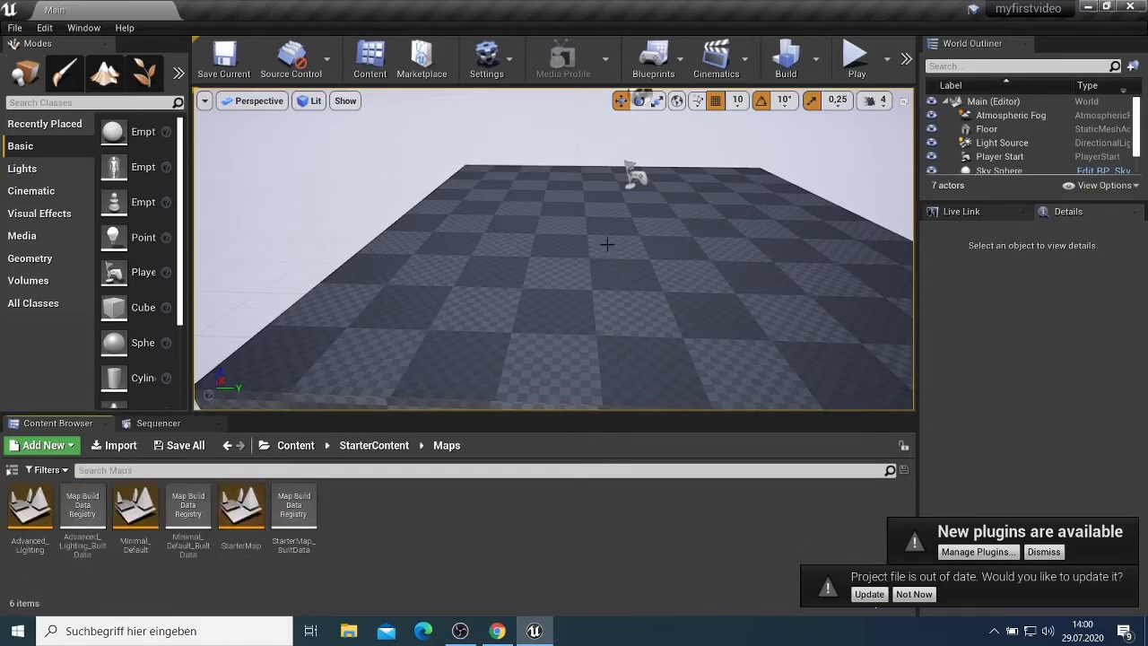
Return from the Maps folder to the project's root Content folder
left_click(226, 446)
left_click(226, 446)
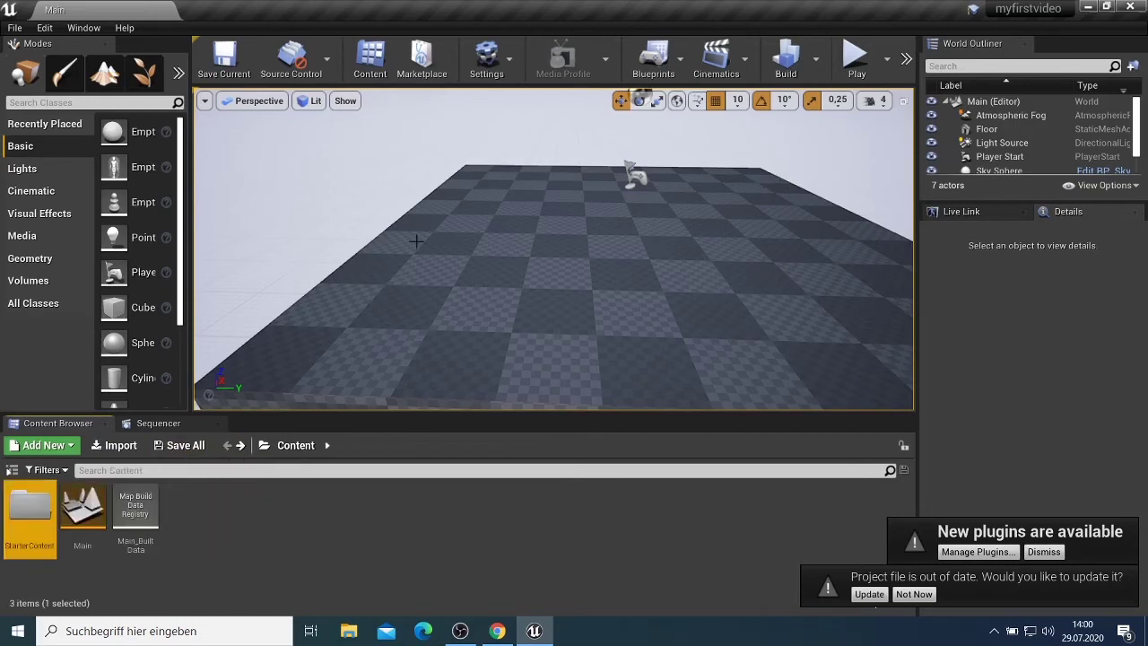
left_click(16, 30)
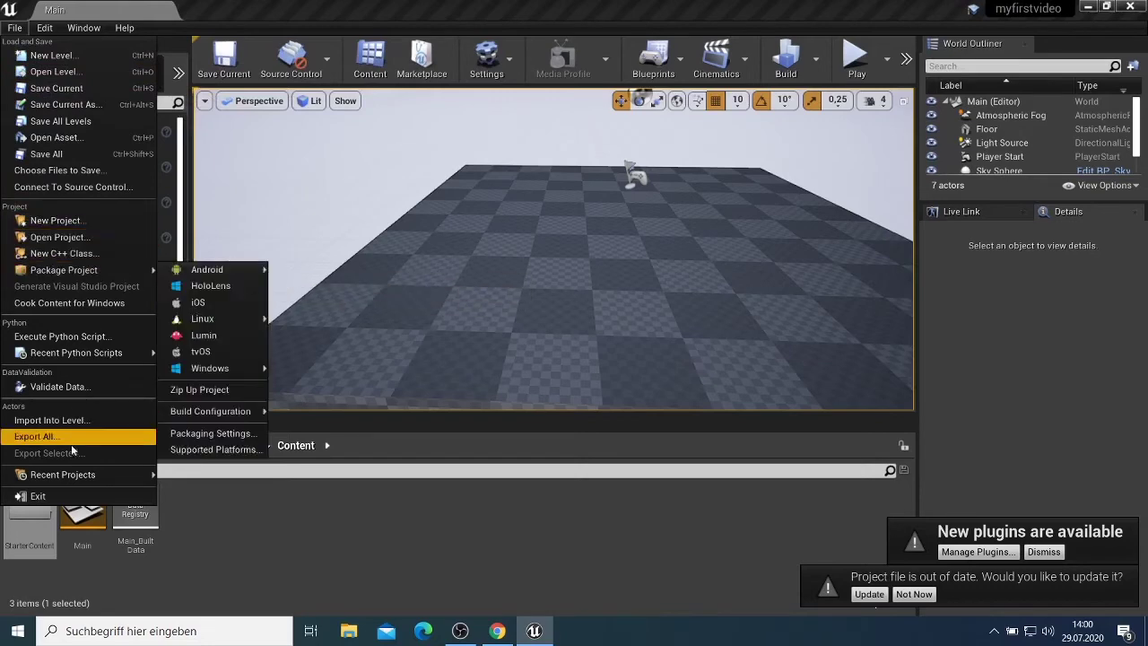
Open the plugin manager, look through the built-in categories and enable the installed iClone Live Link plugin
mouse_move(45, 29)
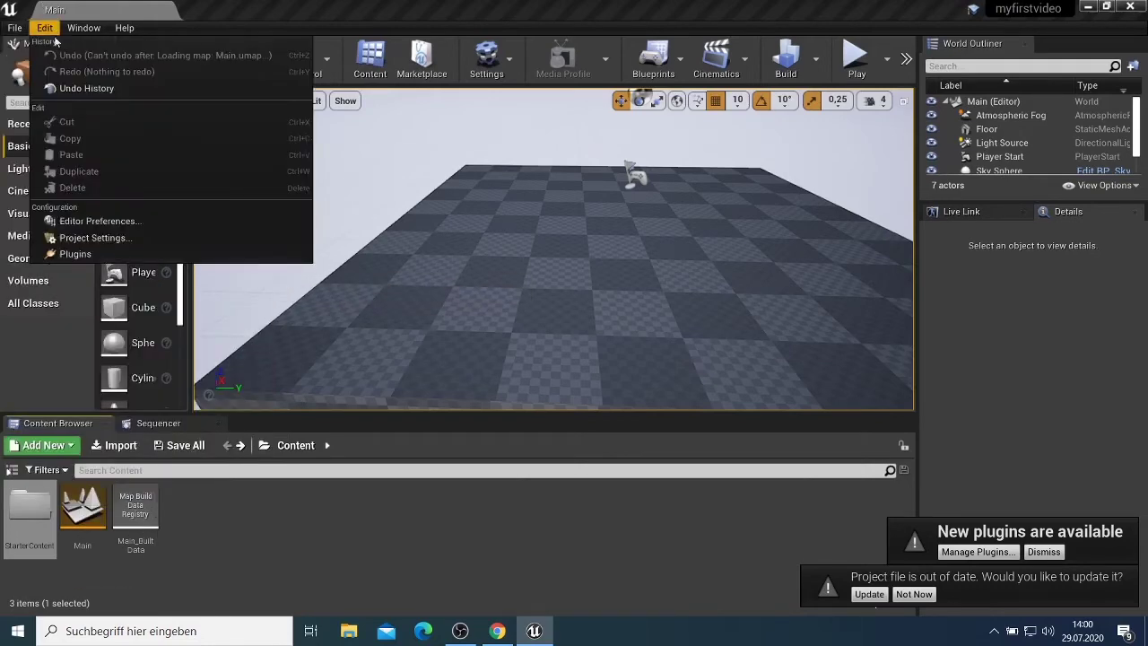
left_click(94, 257)
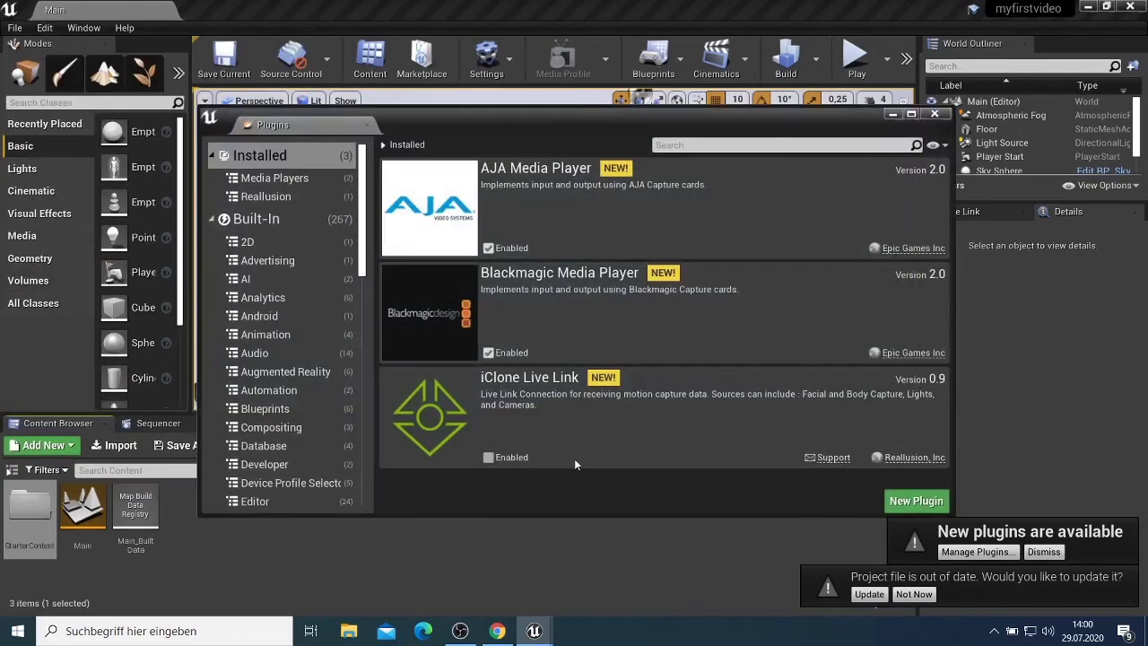
scroll(278, 323, "down", 5)
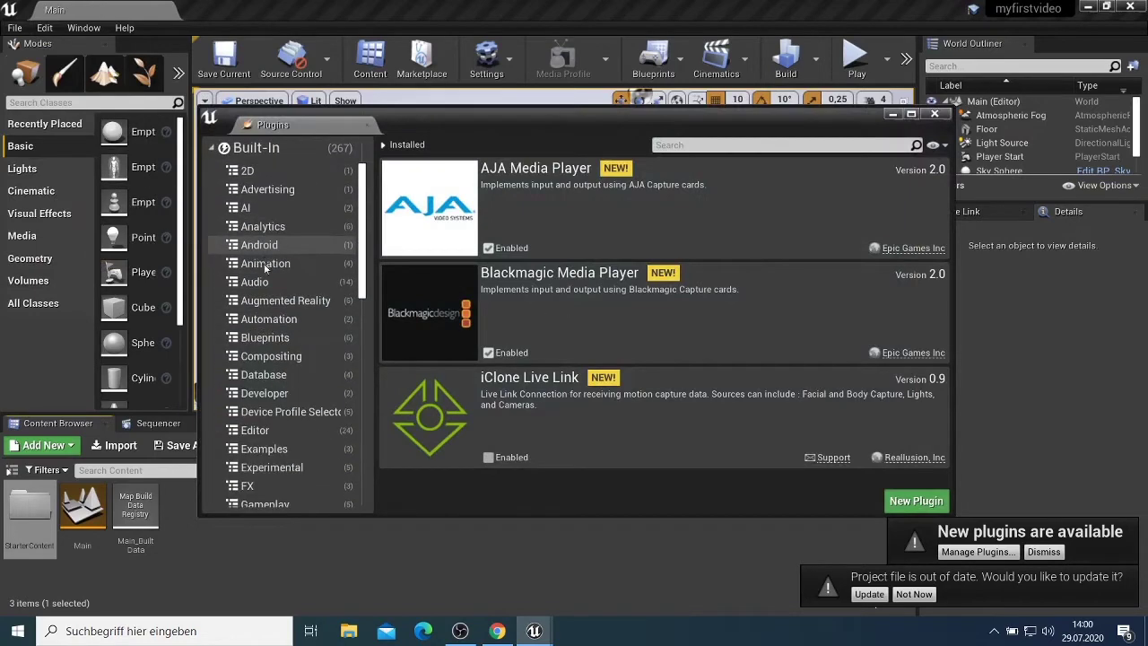
left_click(45, 28)
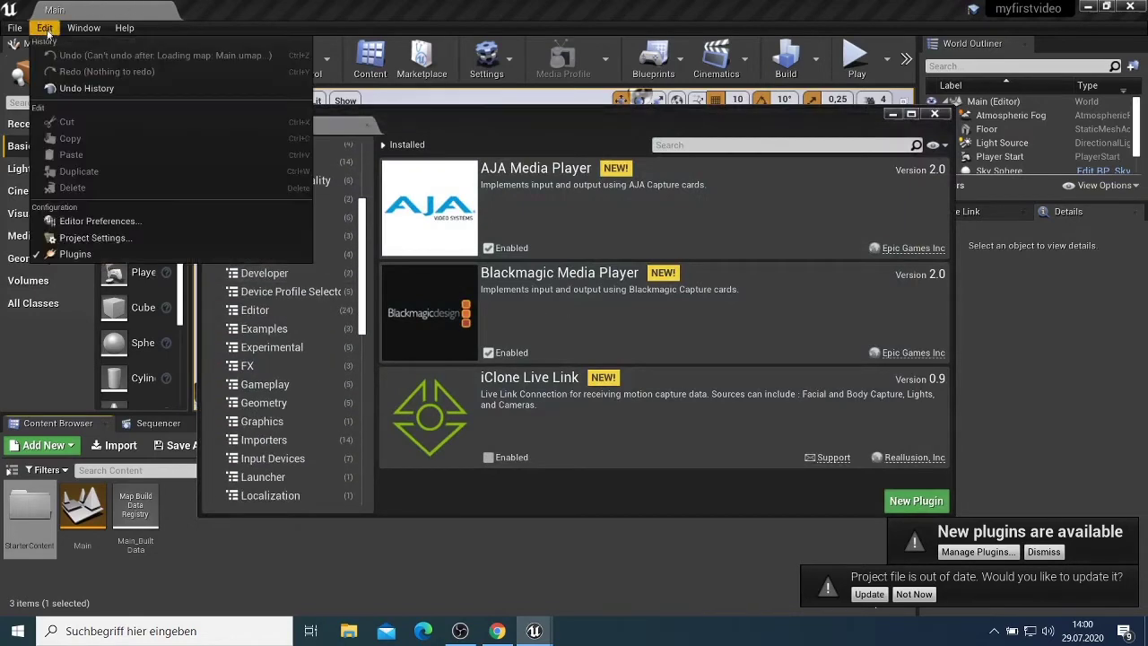
left_click(314, 25)
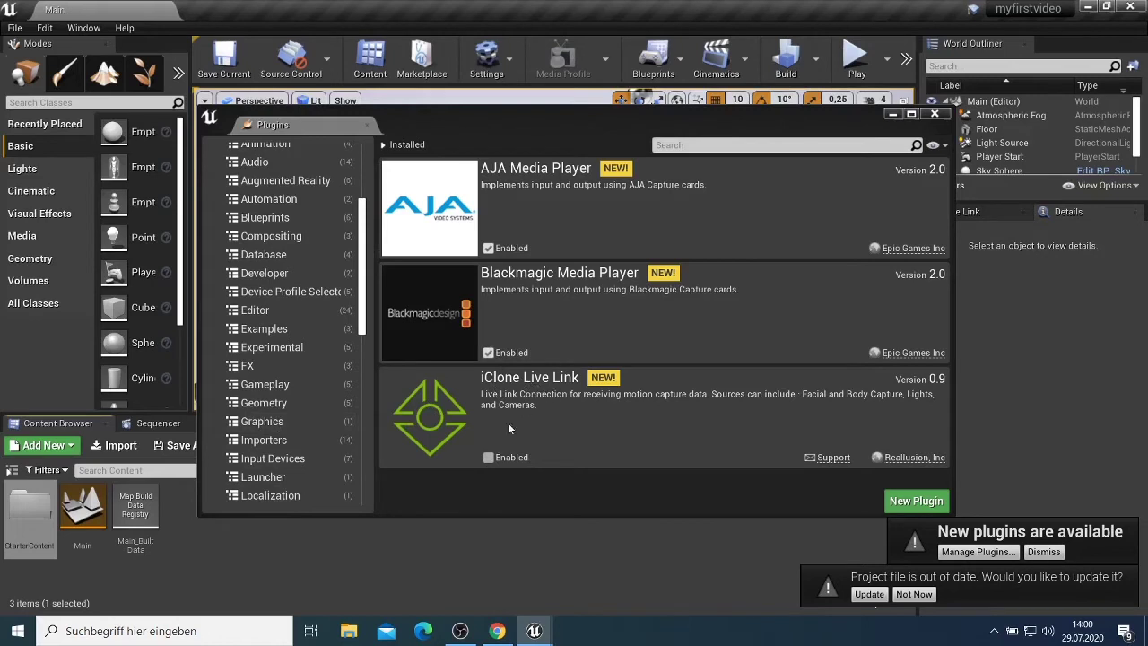
left_click(493, 458)
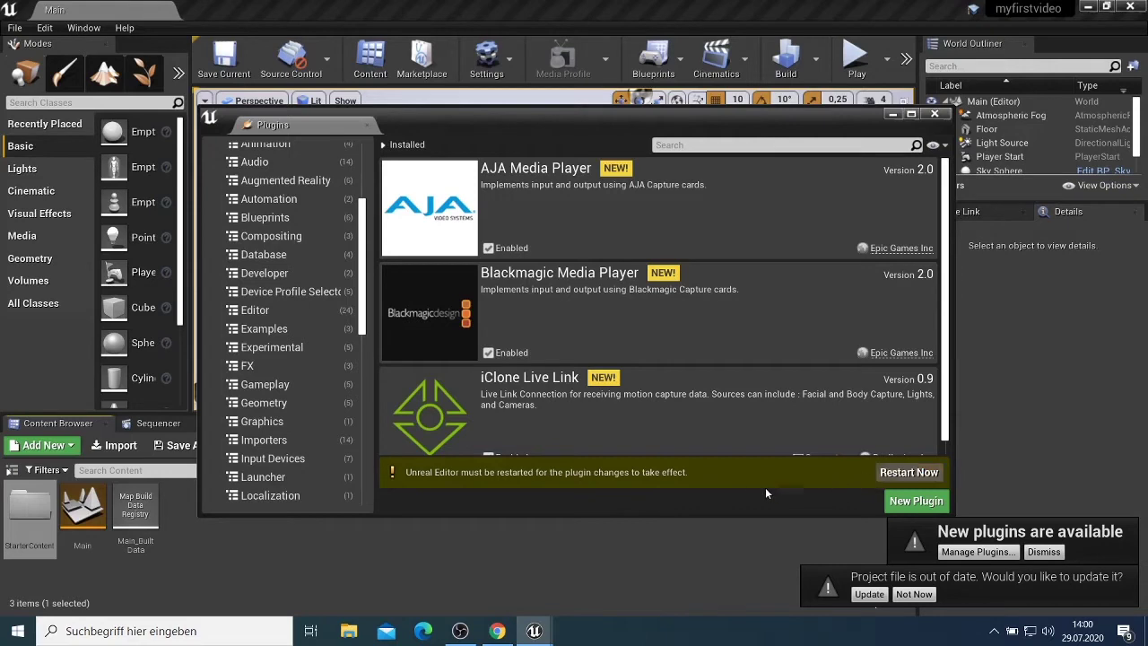
Restart the editor, accept the 2048 reflection capture resolution and put away the plugin manager window
left_click(914, 475)
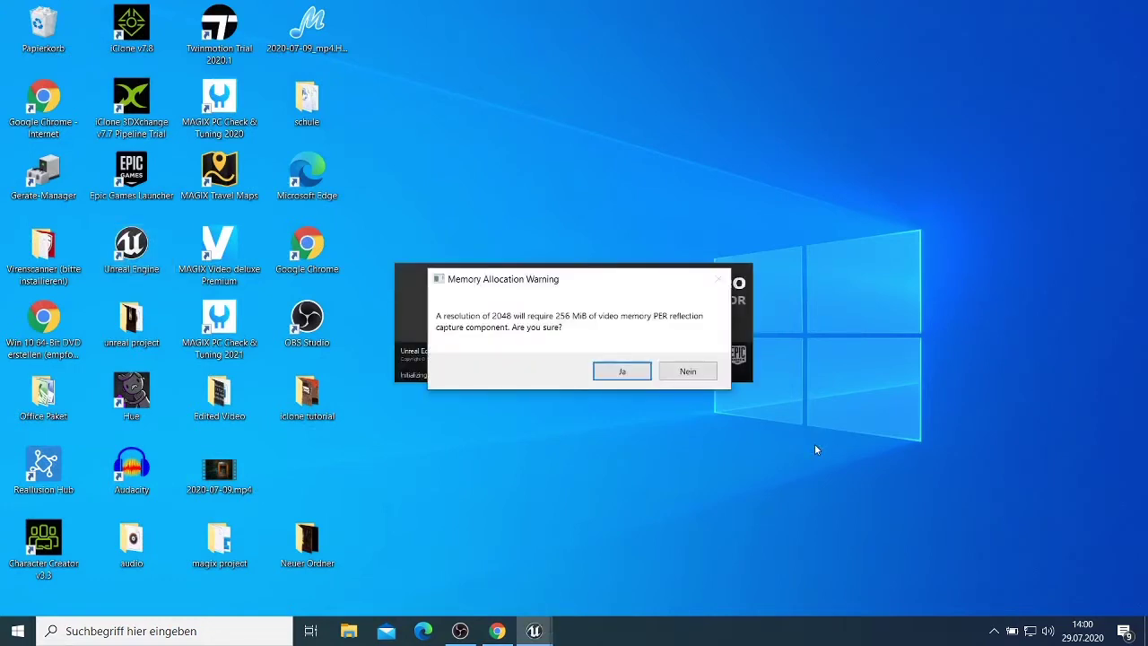
left_click(622, 372)
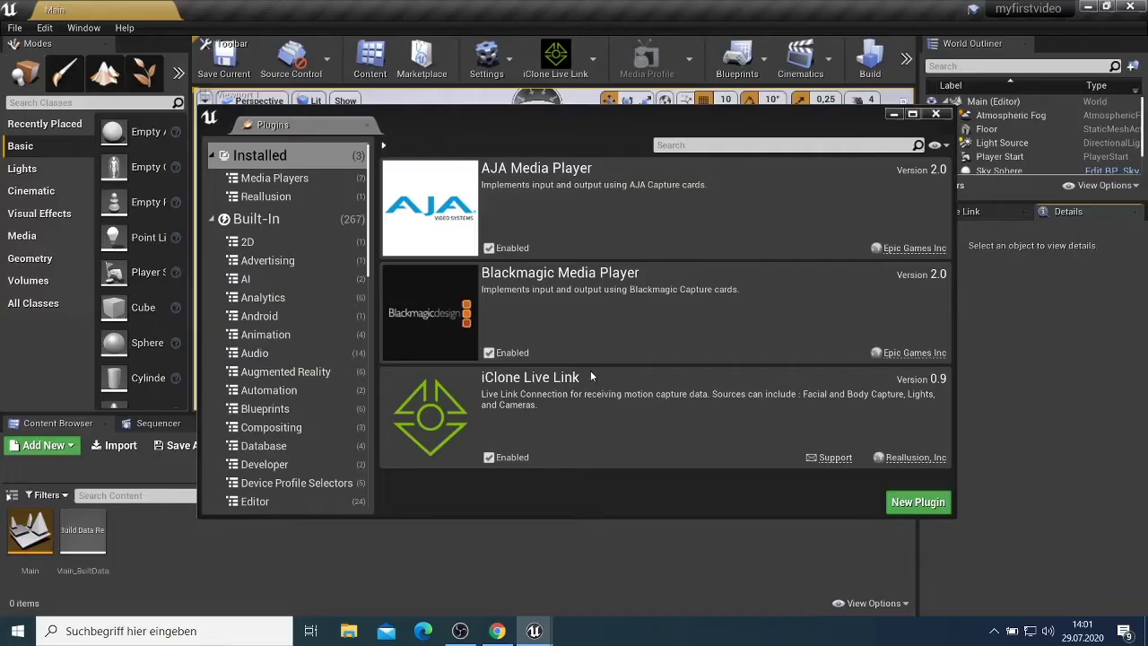
left_click(894, 117)
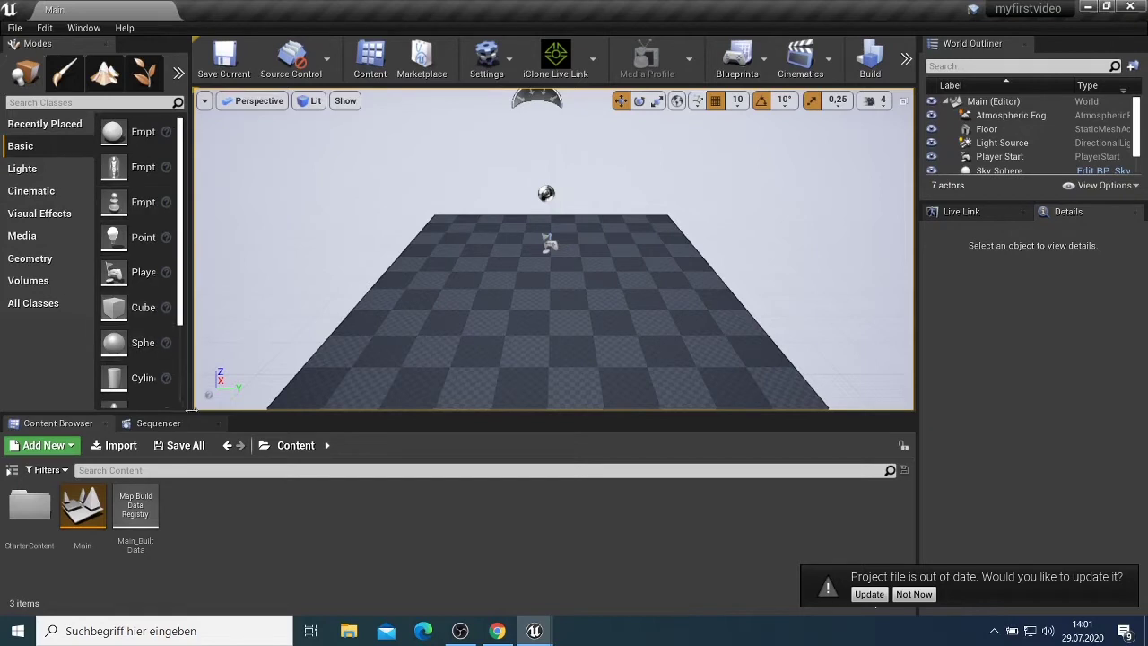
Look through the placeable actor categories from Lights, Cinematic and Visual Effects to Geometry, Volumes and All Classes
left_click(41, 172)
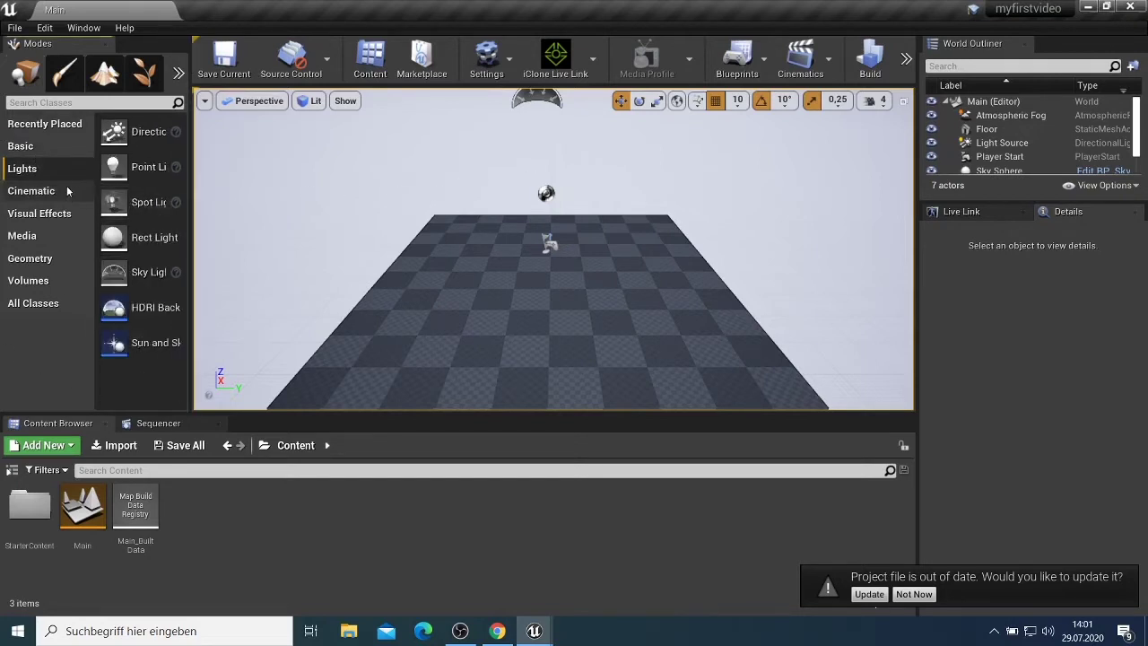
left_click(45, 198)
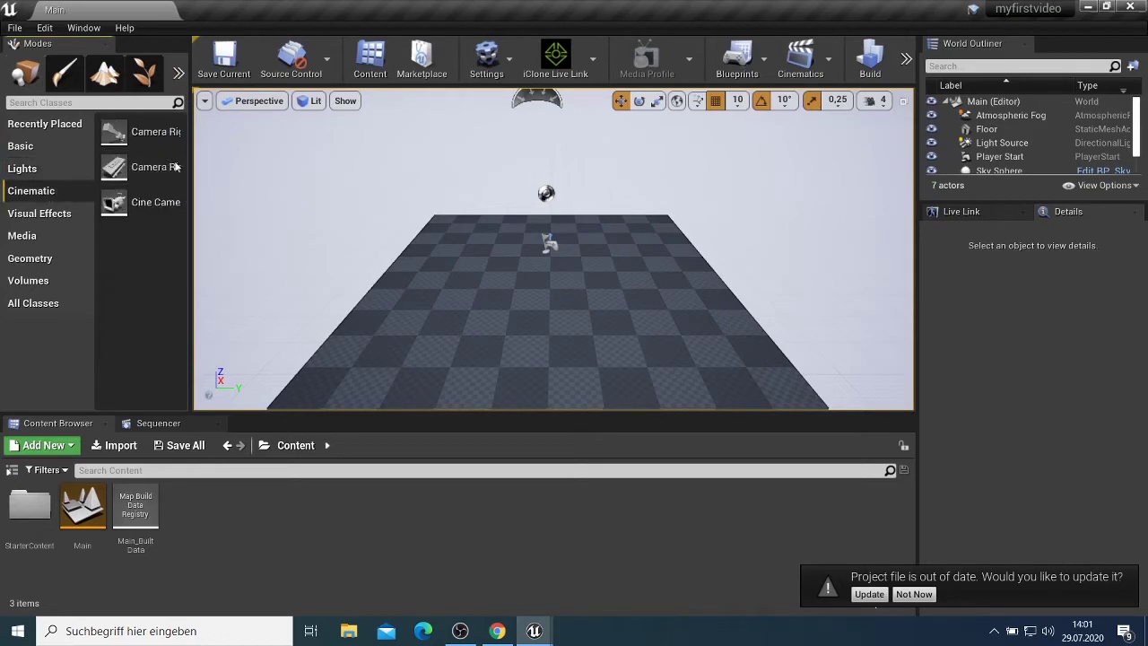
left_click(56, 217)
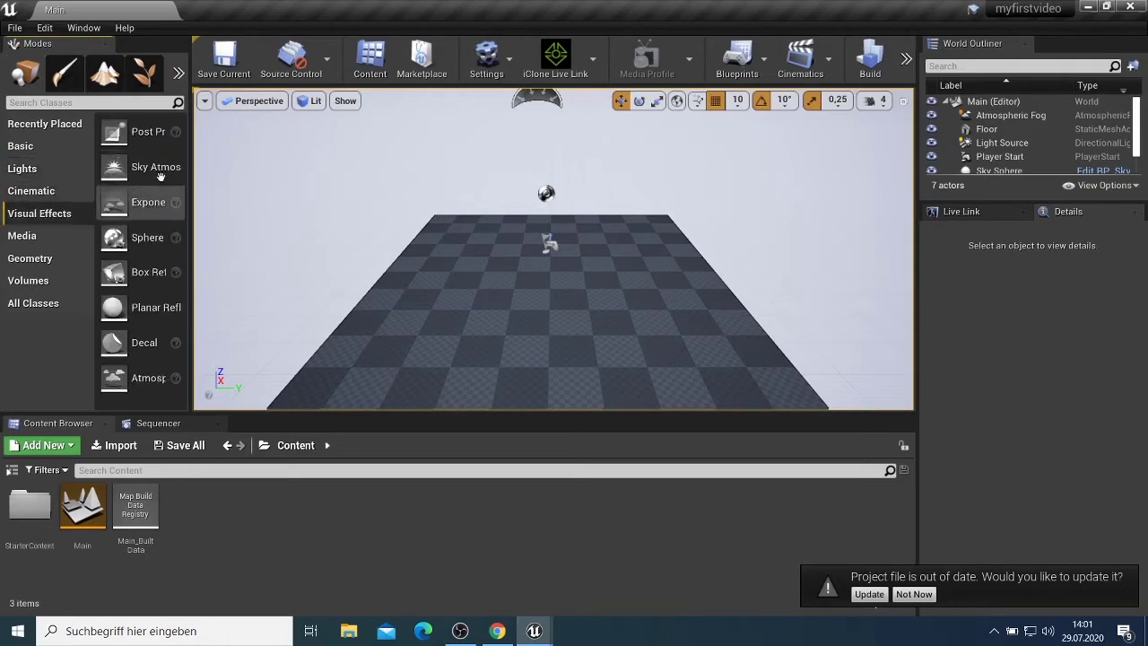
left_click(40, 237)
left_click(48, 259)
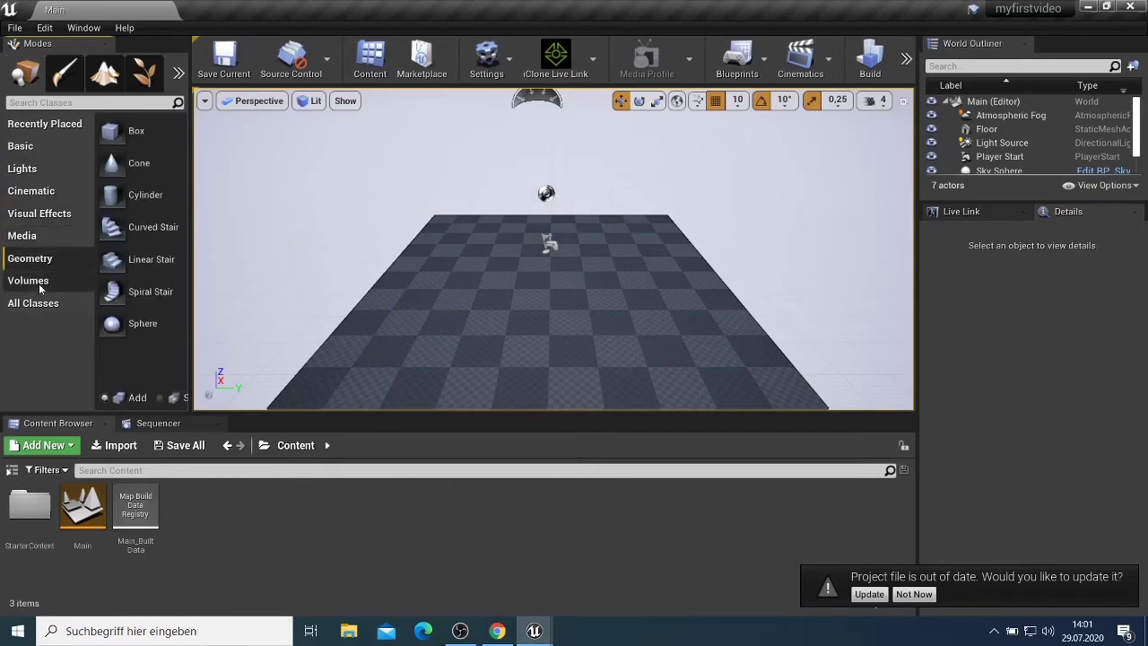
left_click(36, 281)
left_click(36, 303)
Search the placeable actor classes for "camer" and view the Live Link settings before returning to Details
left_click(88, 103)
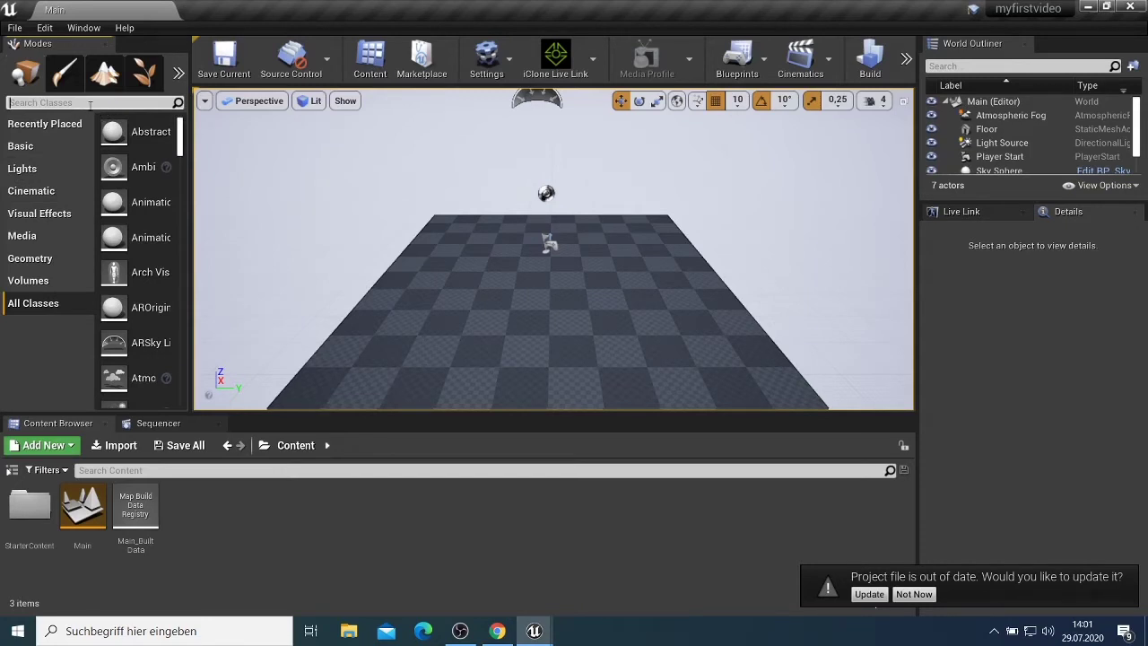
type("camer")
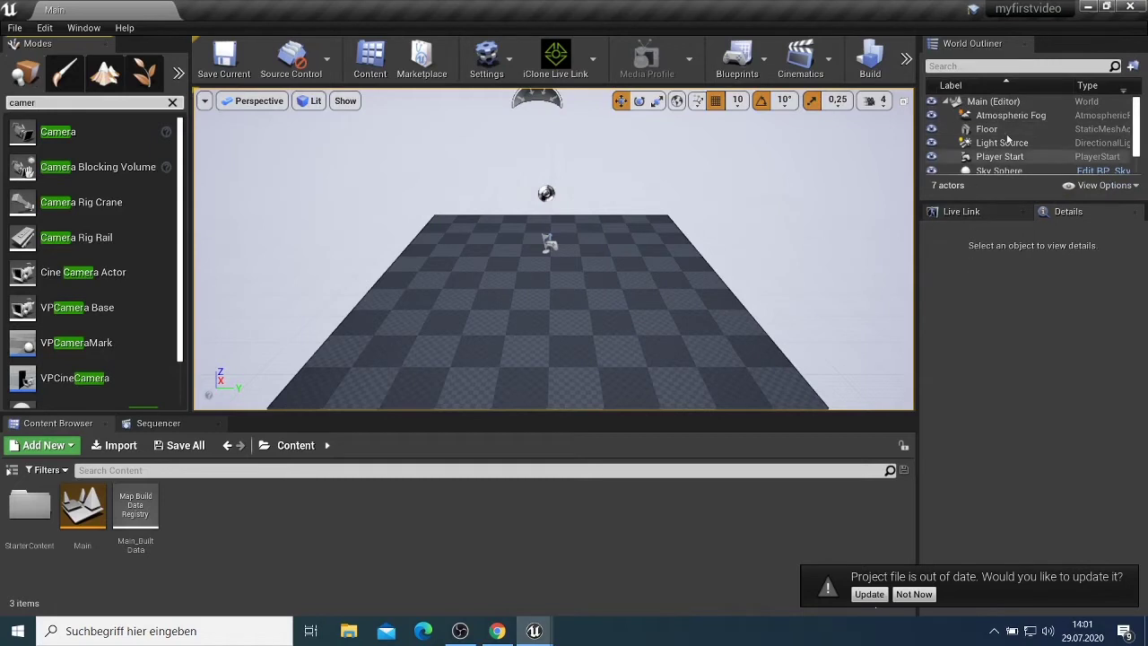
left_click(1002, 214)
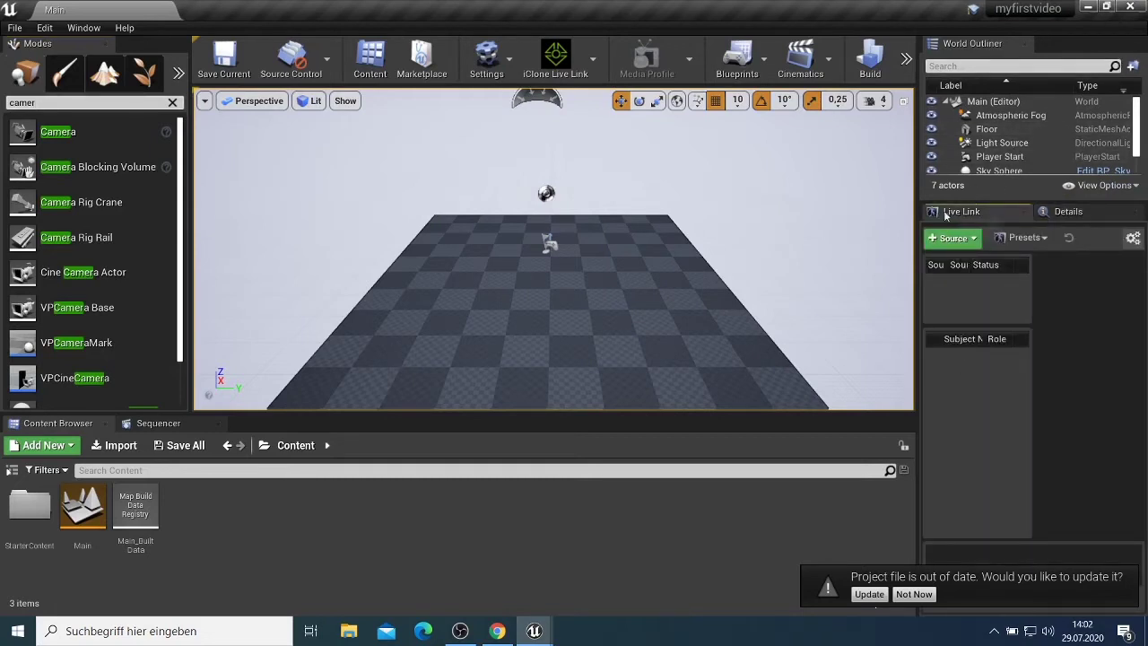
left_click(1068, 212)
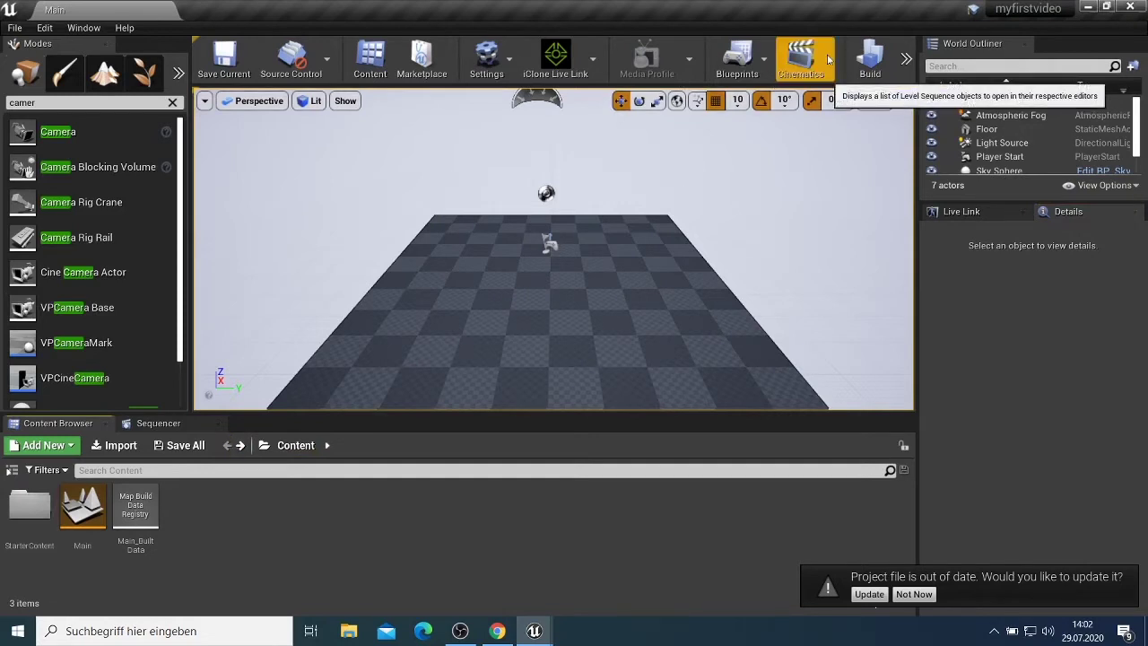
Create a new folder named cinematic in the root Content folder
left_click(49, 454)
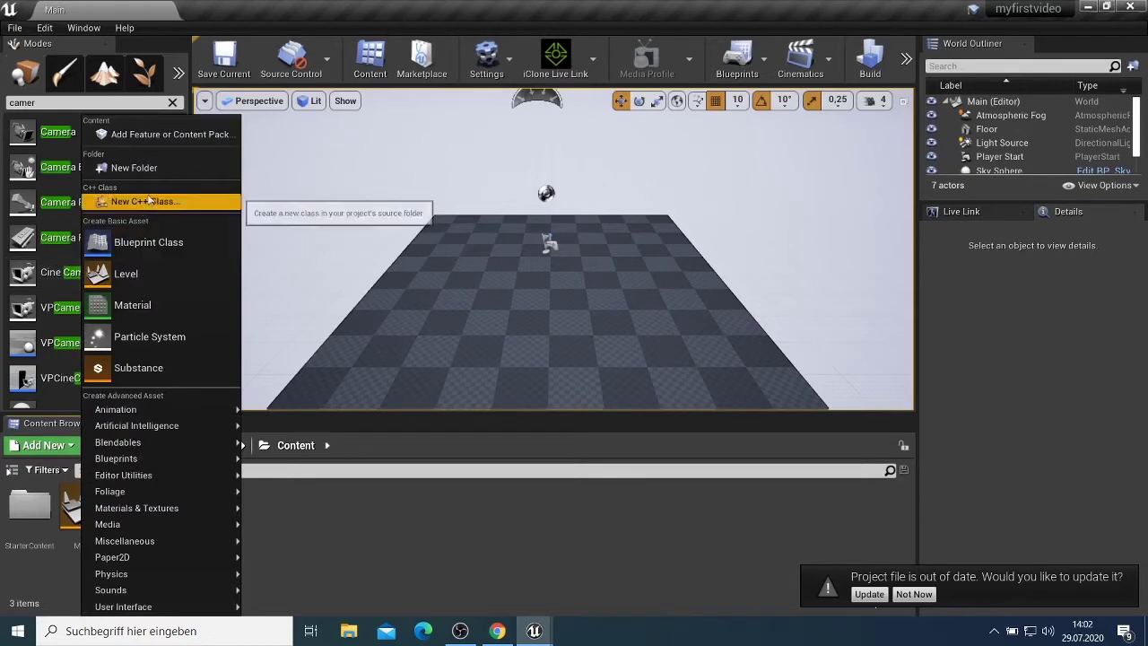
left_click(148, 167)
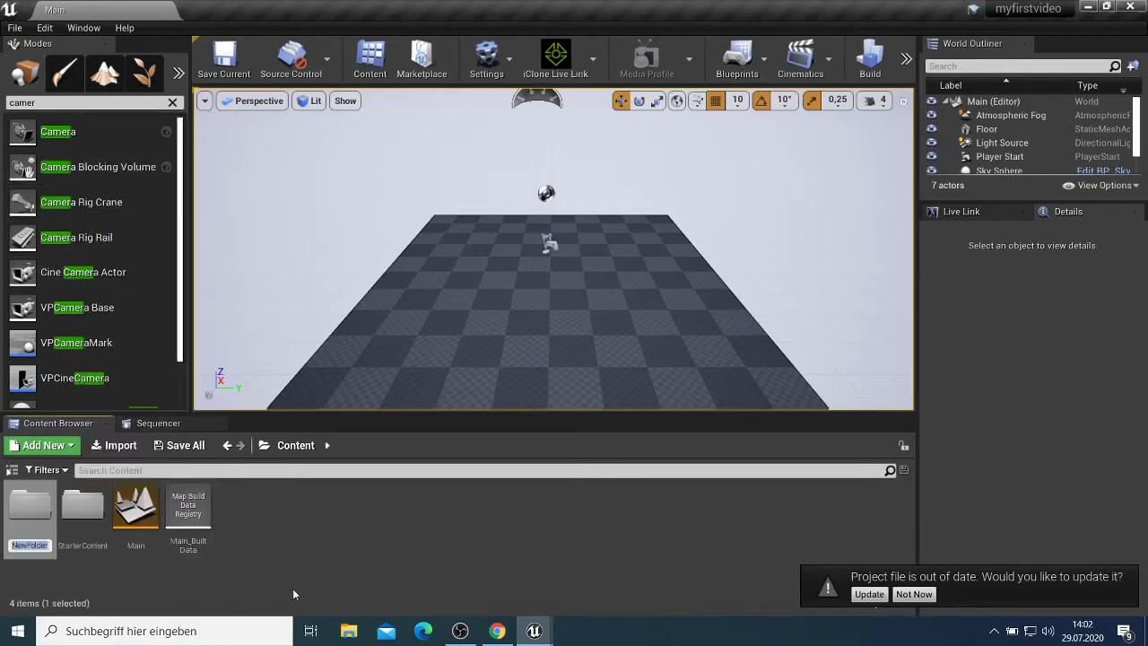
type("d")
type("inemat")
type("ic")
key("Return")
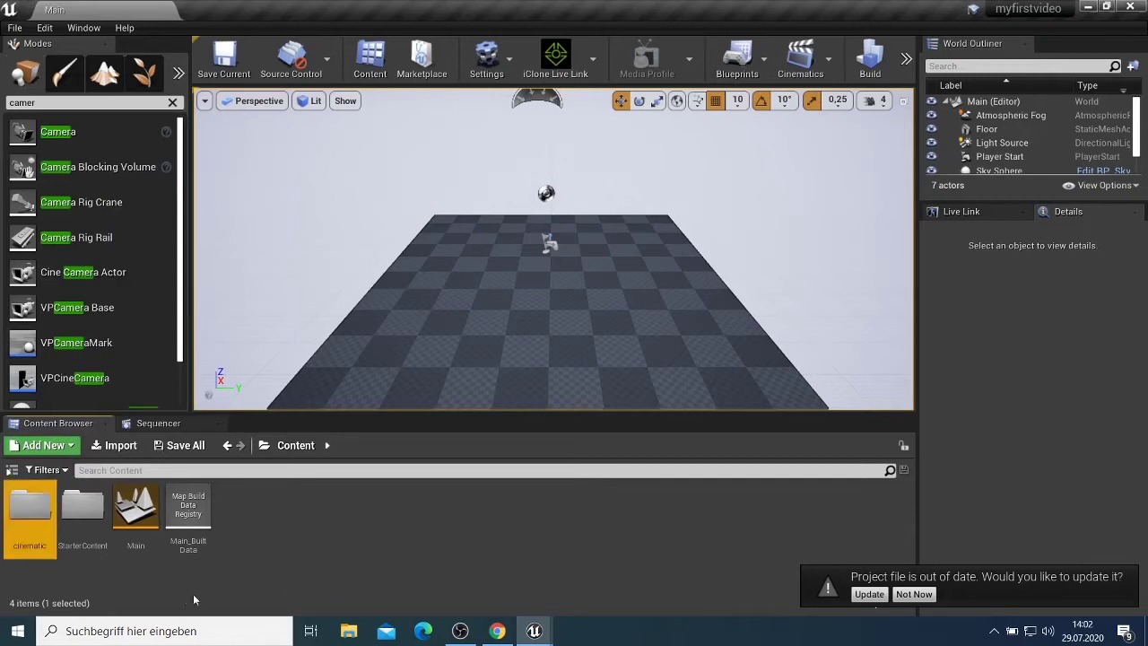
Add a level sequence named master and save it in the cinematic folder
left_click(833, 61)
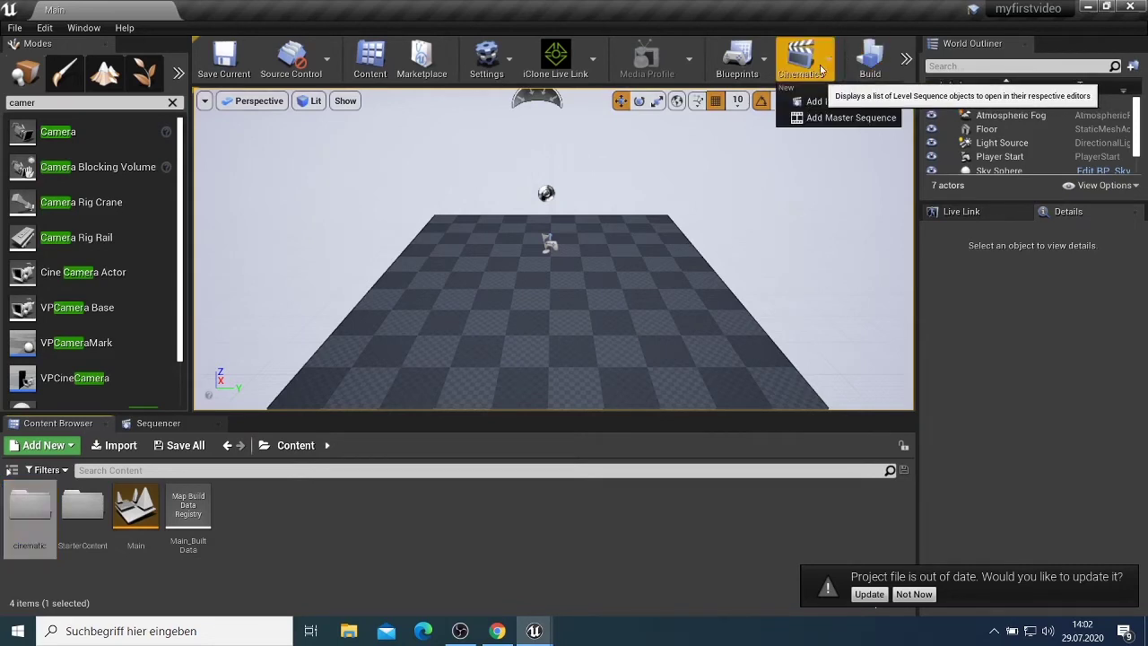
left_click(829, 104)
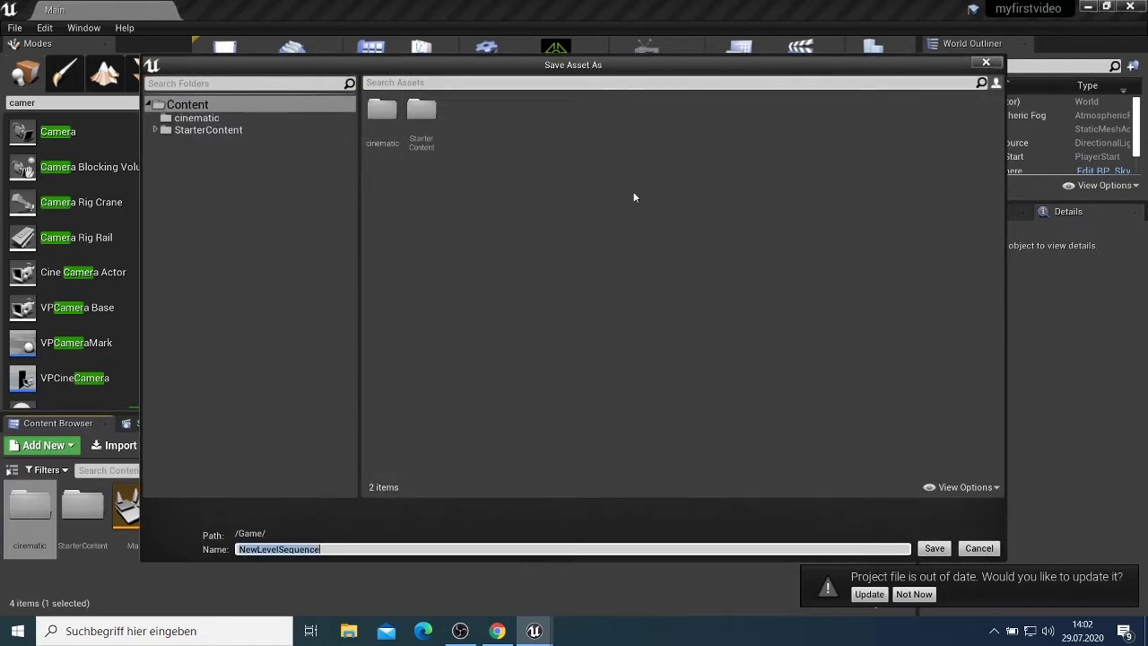
double_click(384, 118)
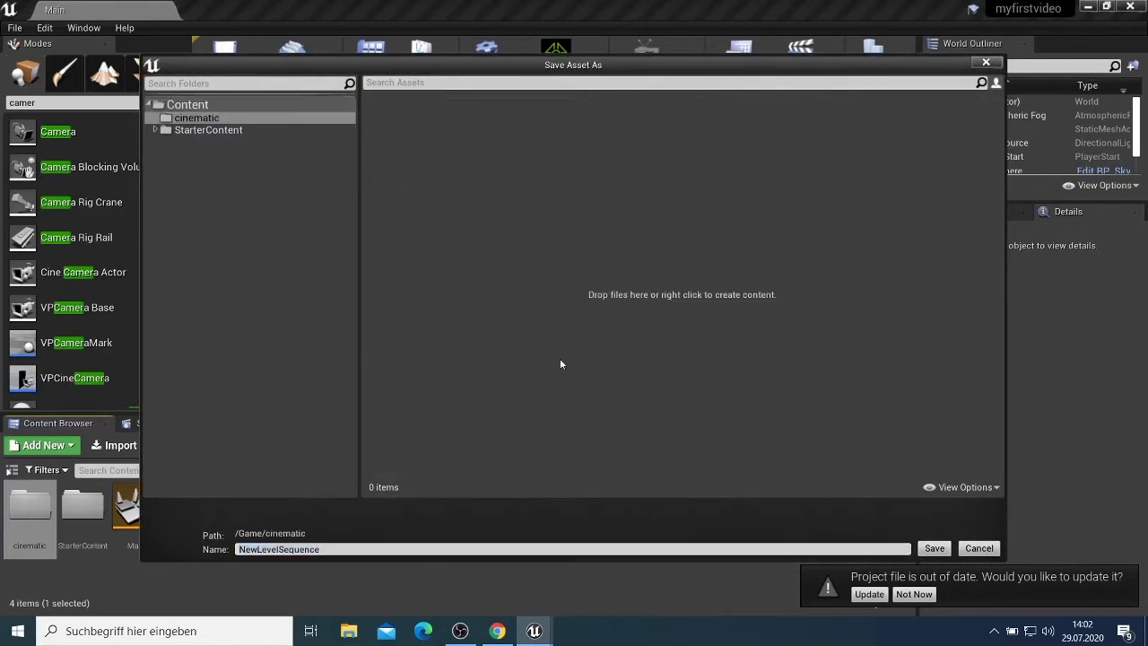
left_click(333, 549)
double_click(331, 549)
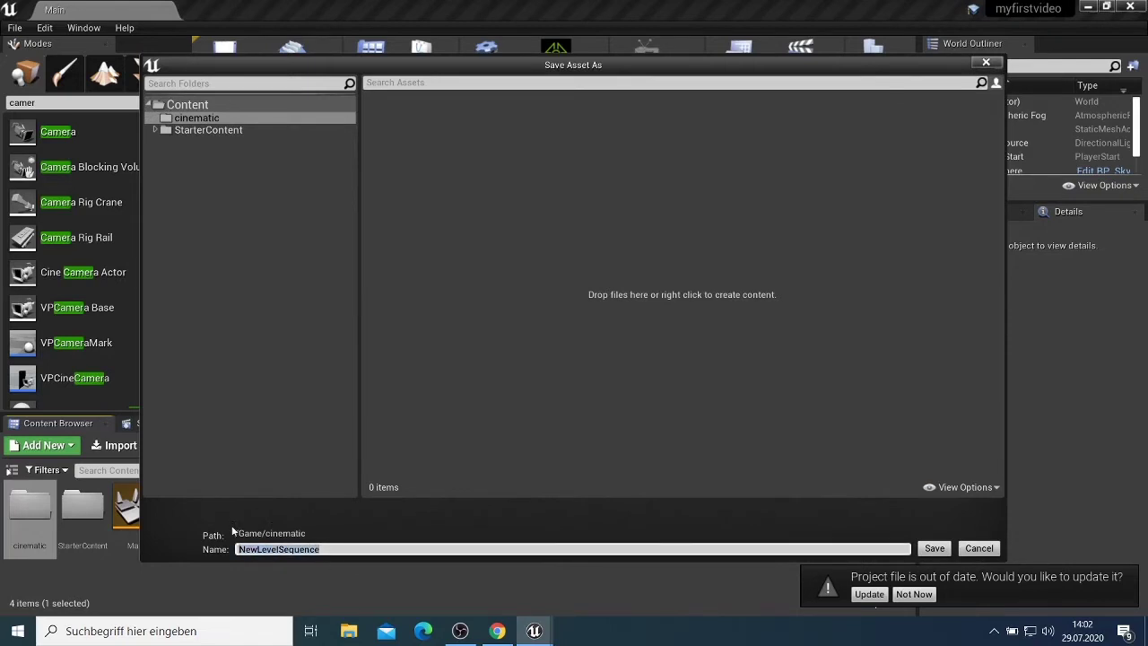
type("master")
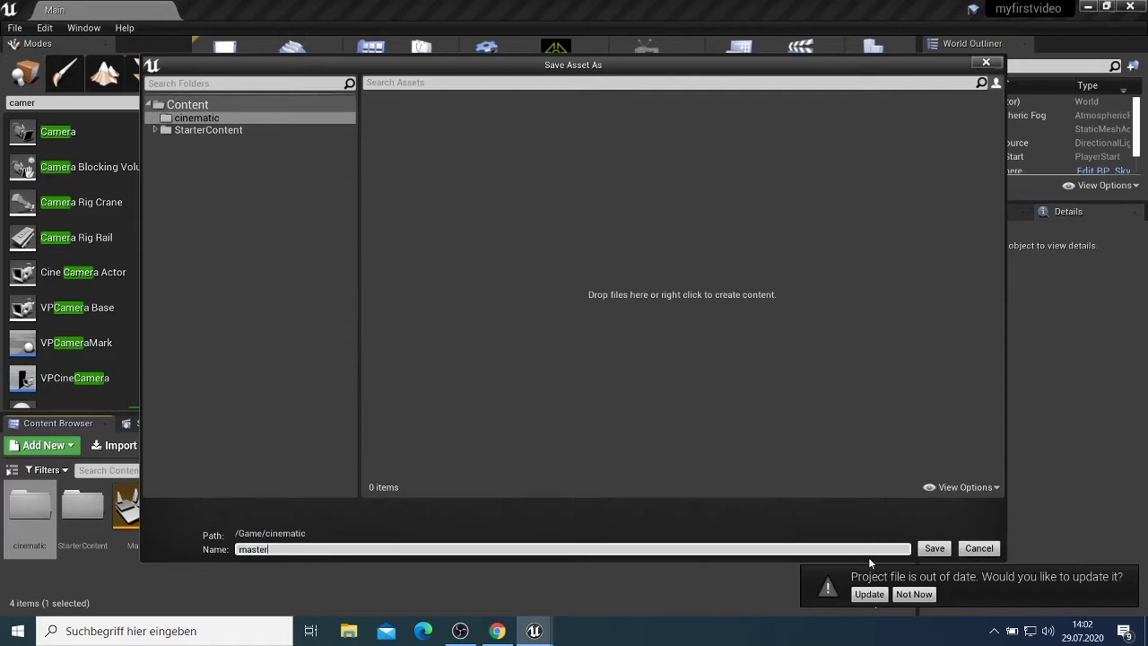
left_click(935, 548)
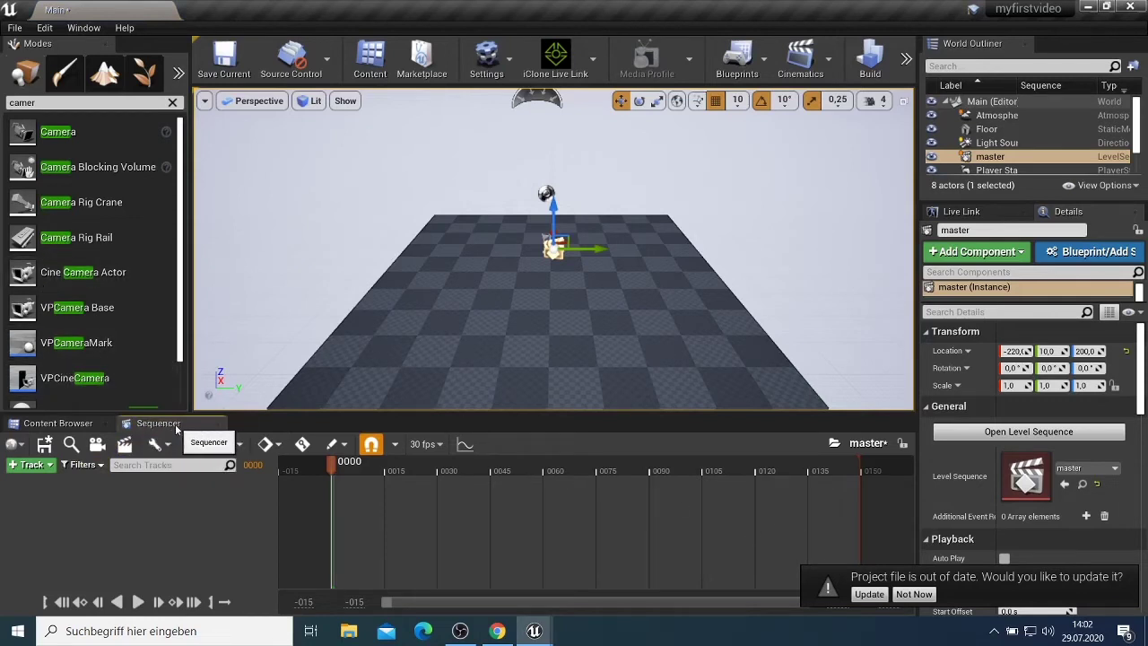
Dock the Sequencer beside the viewport and move it back next to the Content Browser
left_click(829, 67)
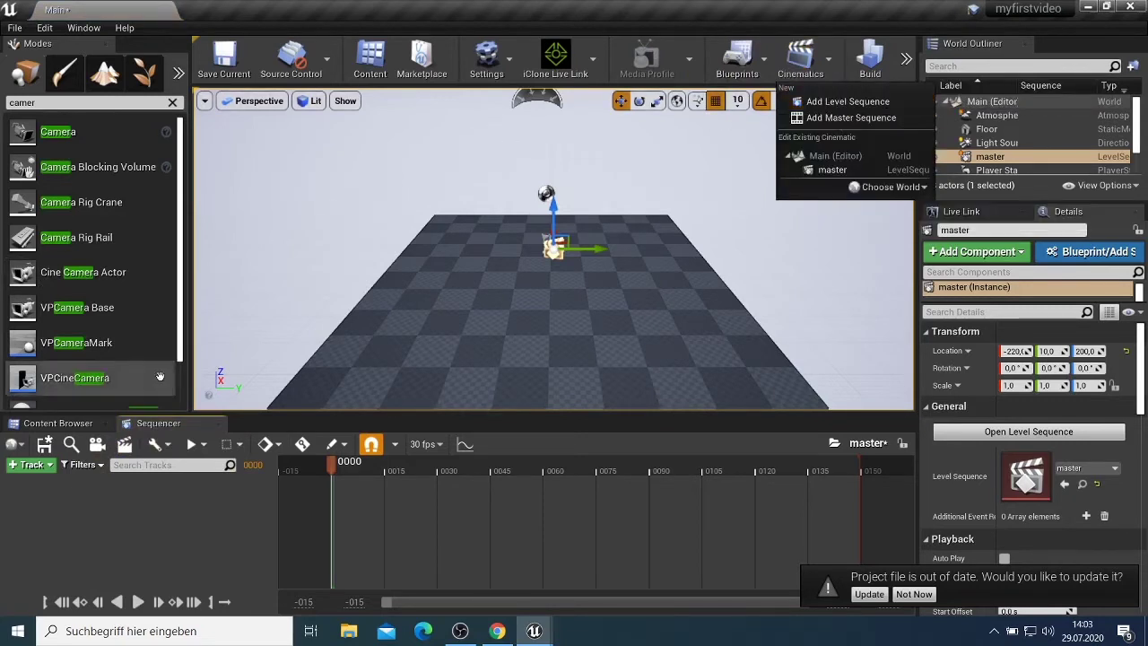
left_click_drag(184, 423, 249, 337)
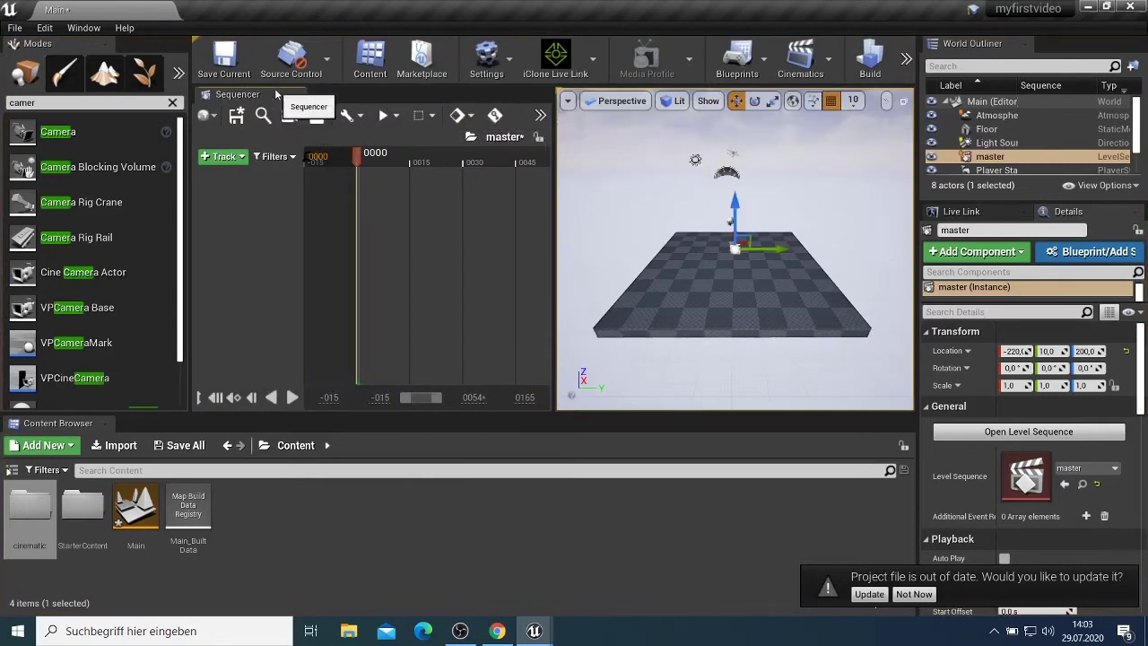
left_click_drag(272, 93, 156, 436)
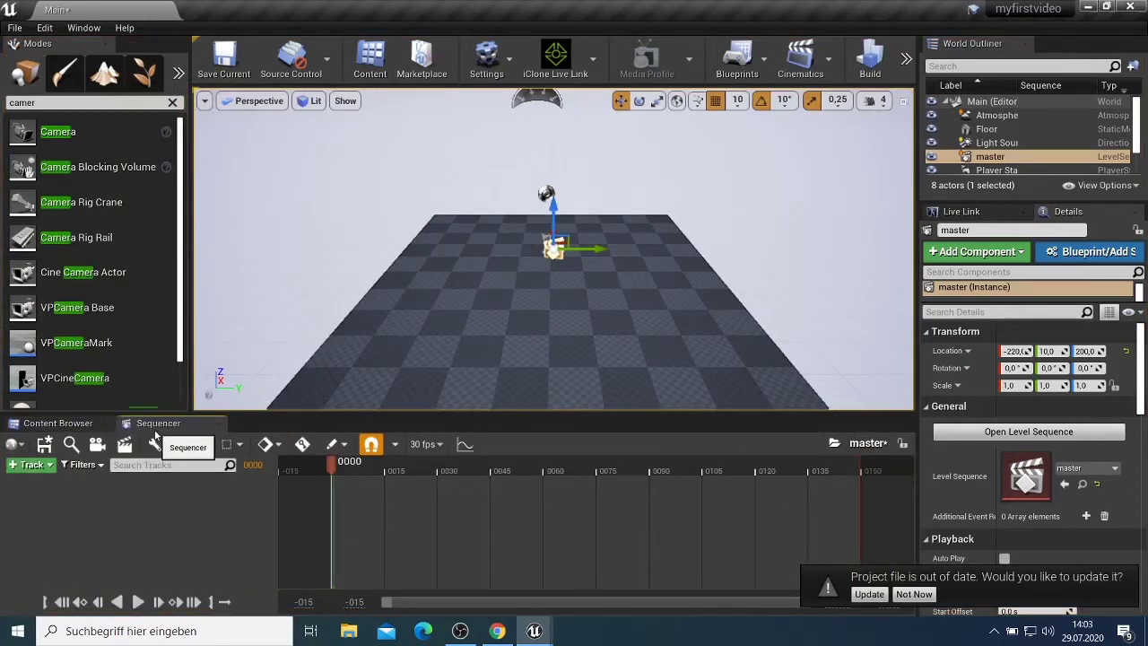
Create a level sequence named shot01 in the cinematic folder beside the master sequence
left_click(79, 424)
double_click(32, 508)
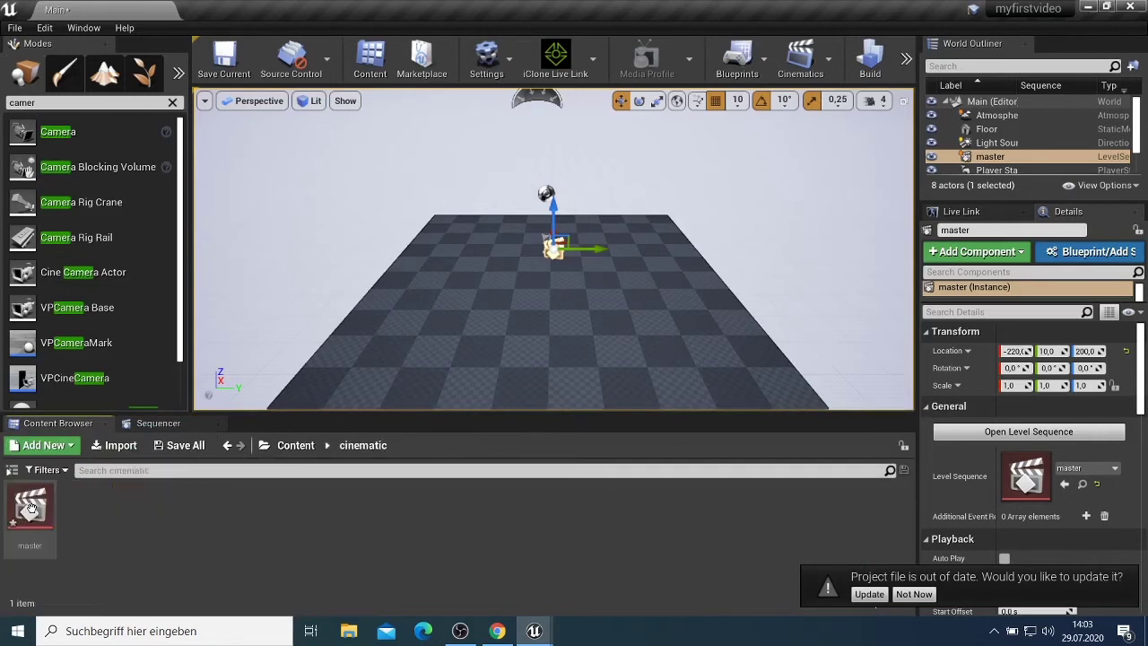
right_click(78, 527)
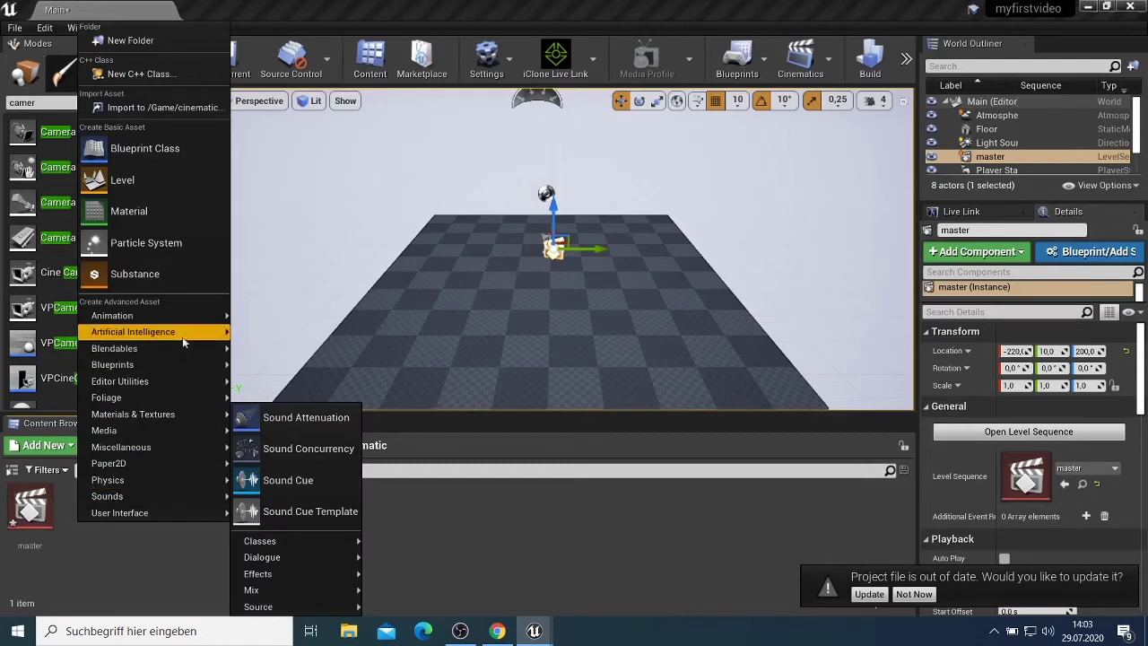
mouse_move(215, 318)
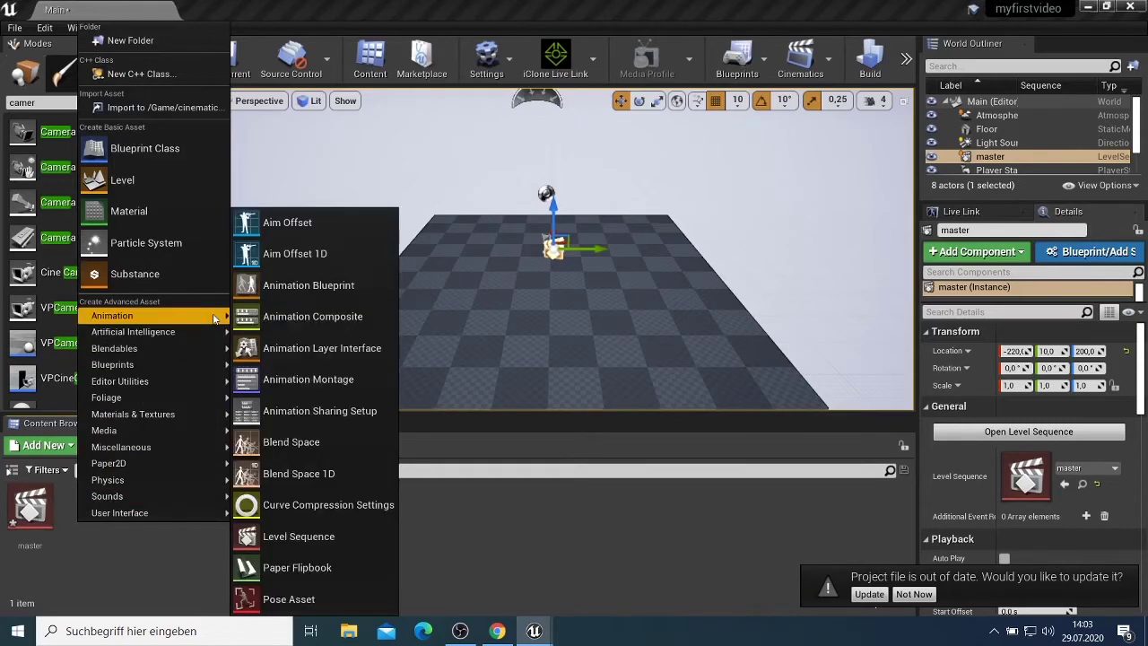
left_click(318, 542)
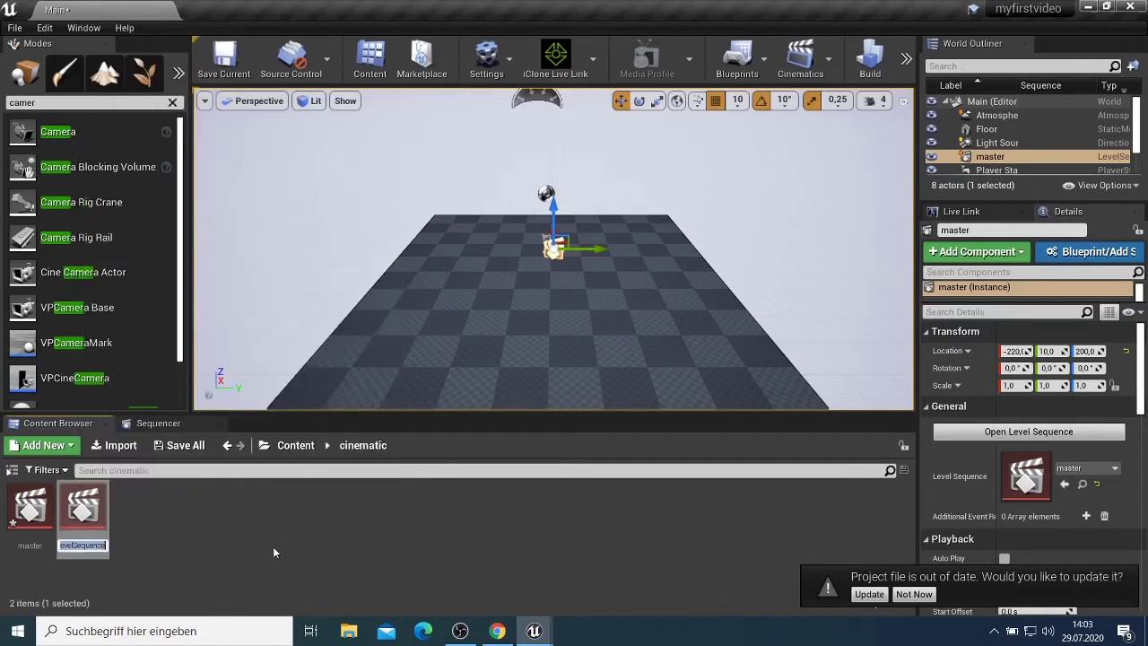
type("shot01")
key("Return")
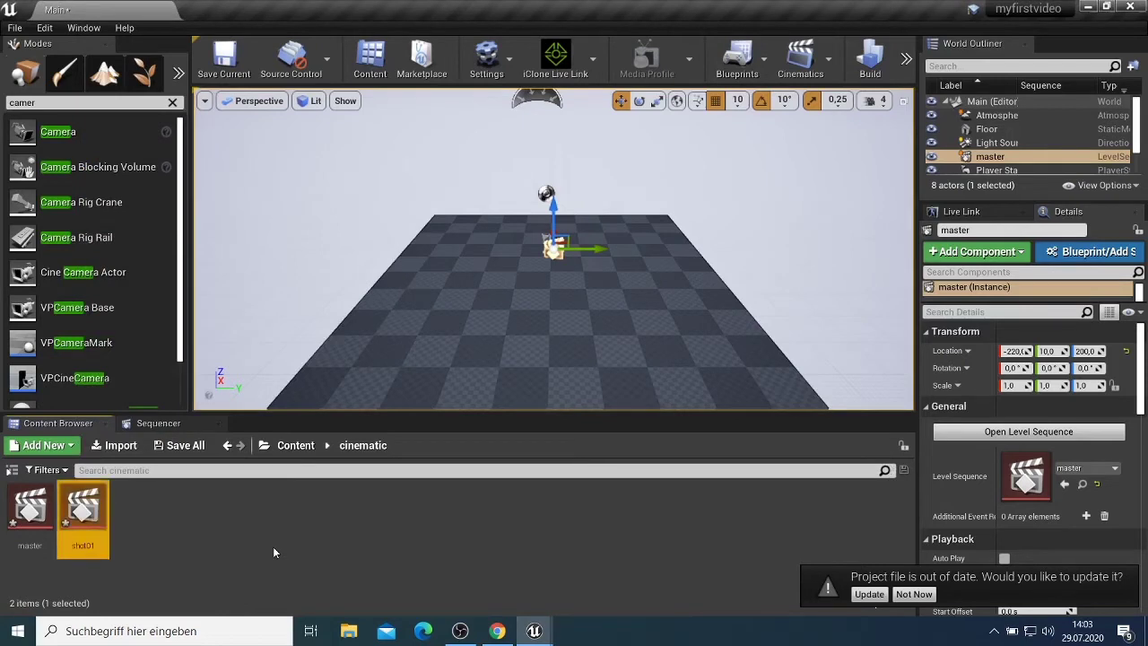
Add a Shot Track to the master sequence and insert shot01 into it as a shot
left_click(185, 423)
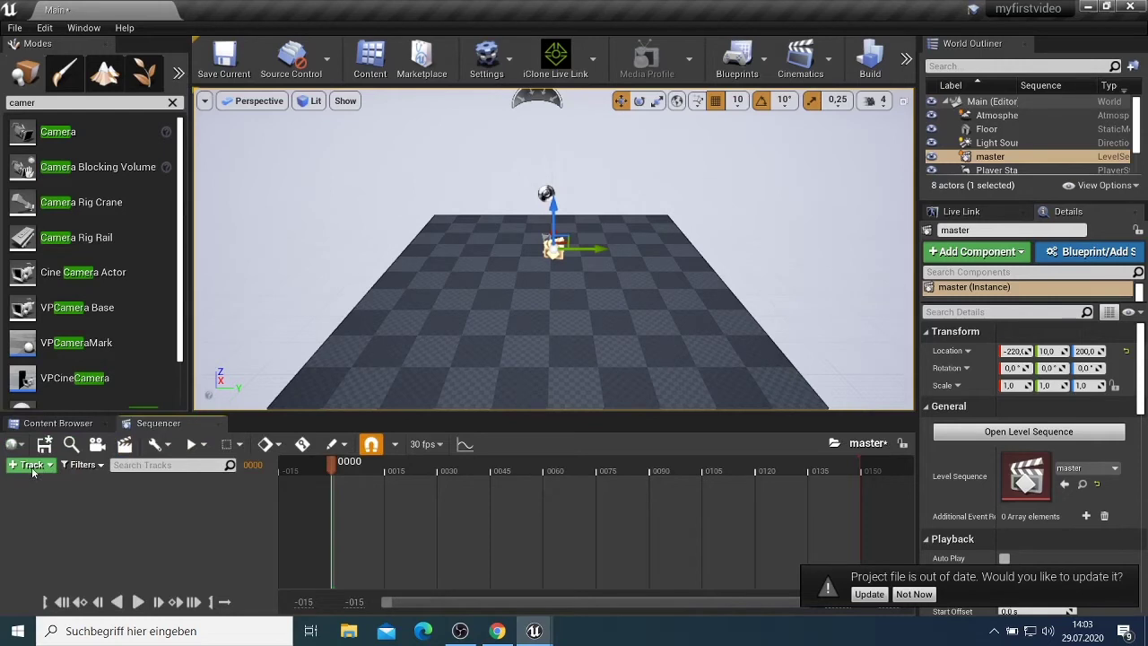
left_click(72, 425)
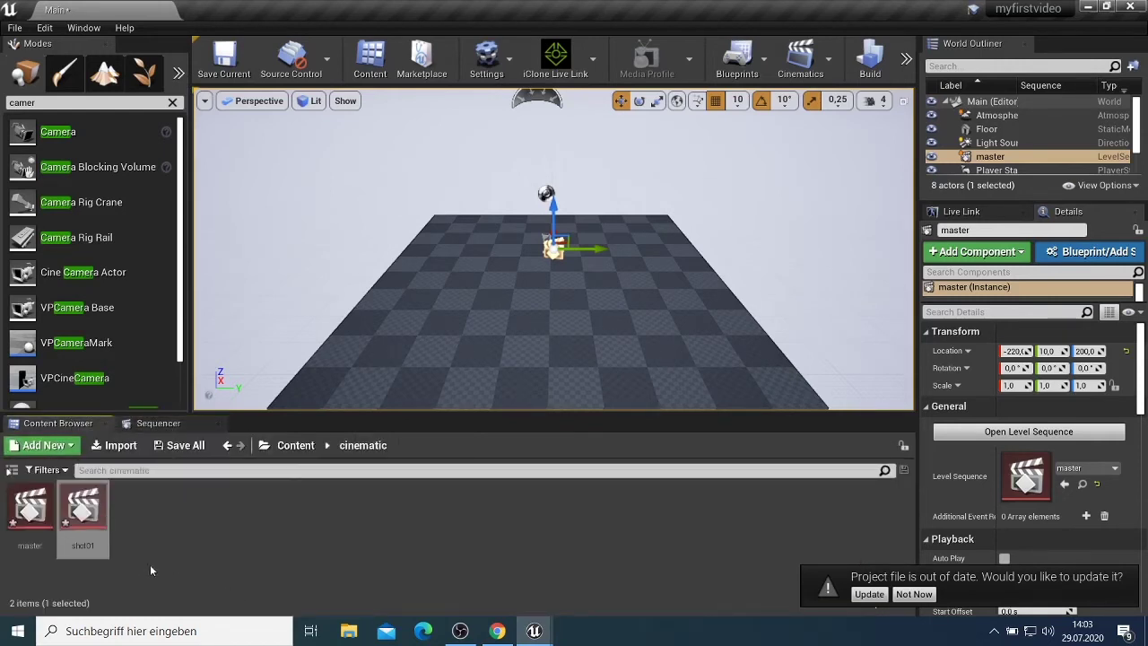
left_click(153, 423)
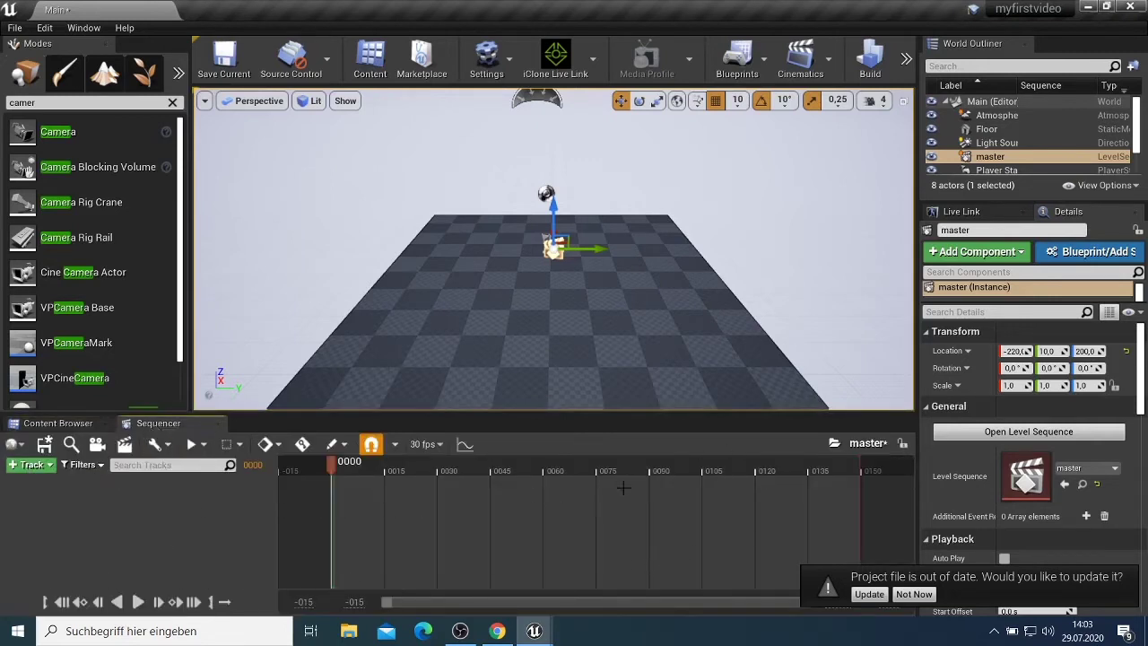
left_click(33, 464)
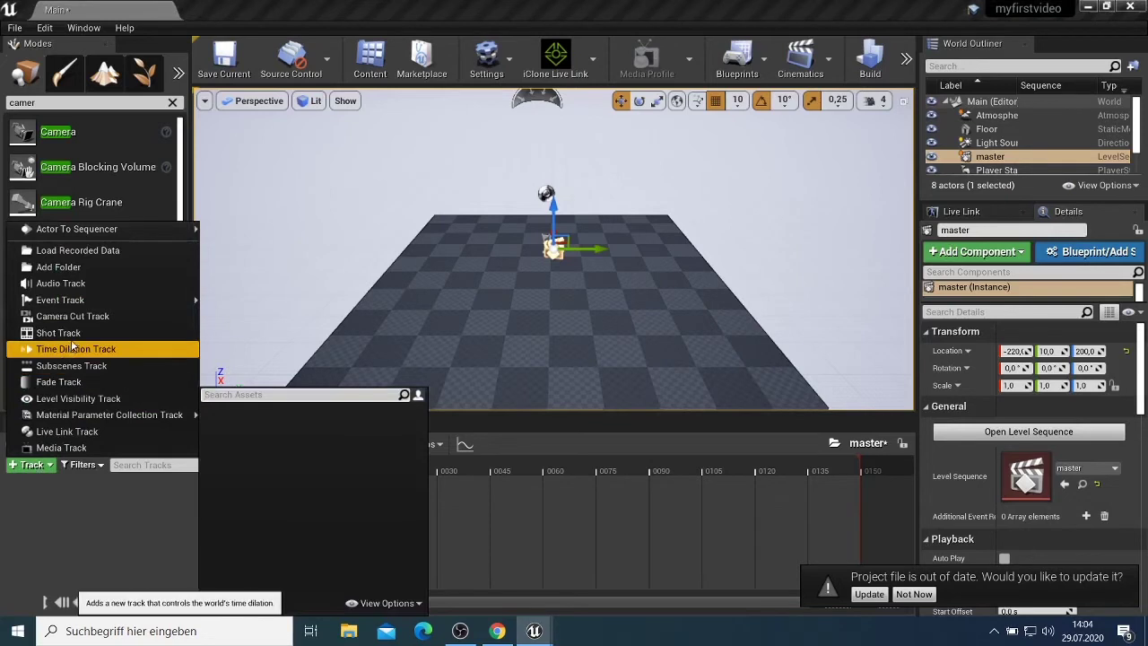
left_click(58, 333)
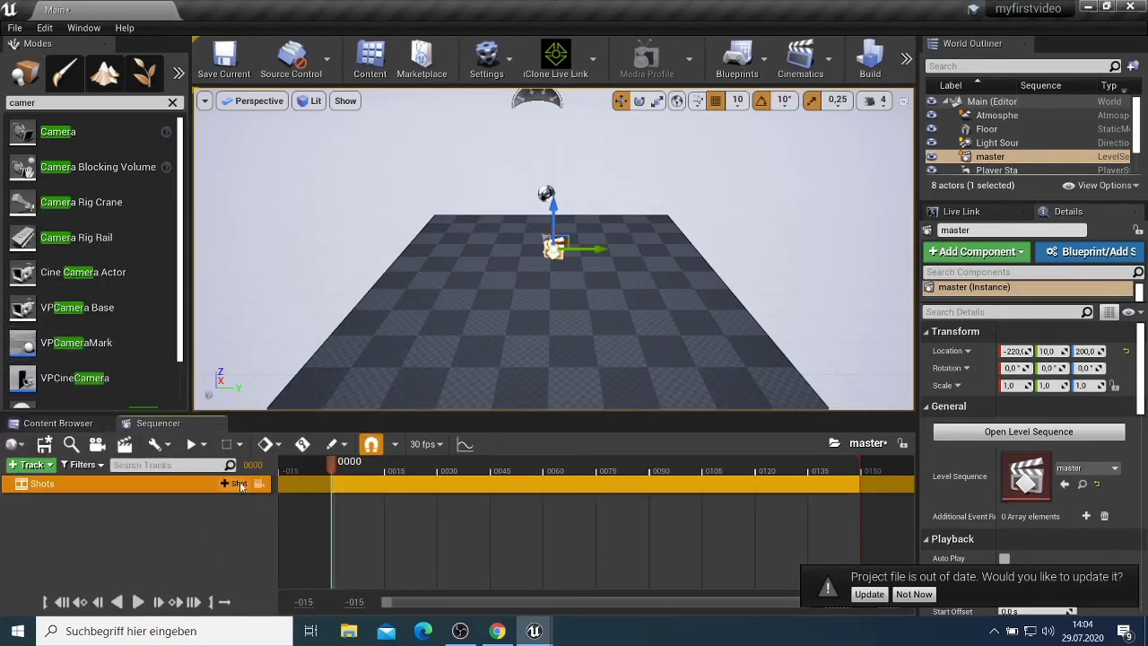
left_click(238, 485)
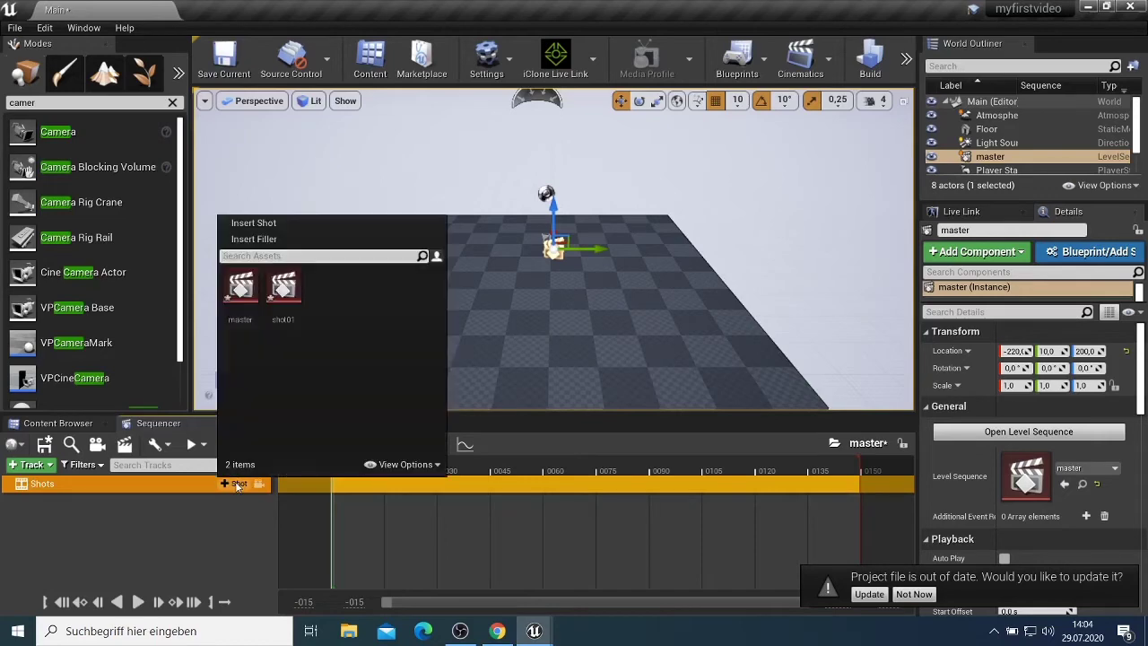
left_click(276, 303)
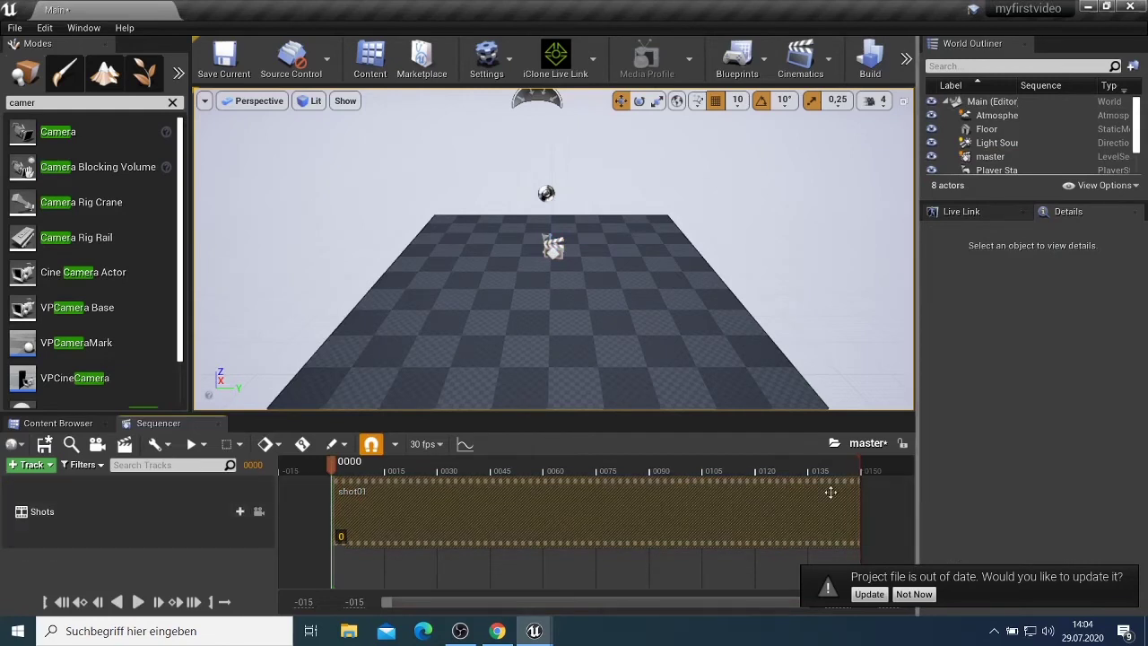
Dismiss the project update notice and set the end of the master sequence's timeline range to 2000
left_click(914, 594)
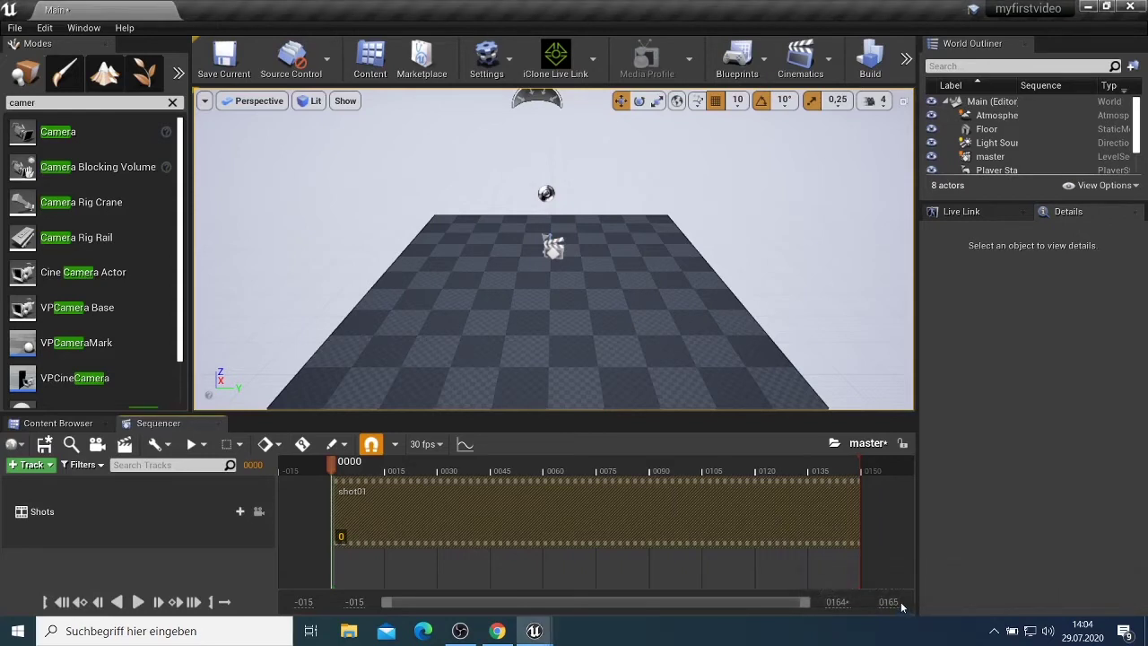
left_click(889, 602)
type("2000")
key("Return")
Place the playhead at frame 2000 and extend both the master's playback end and the shot01 section to that frame
left_click(256, 465)
type("2")
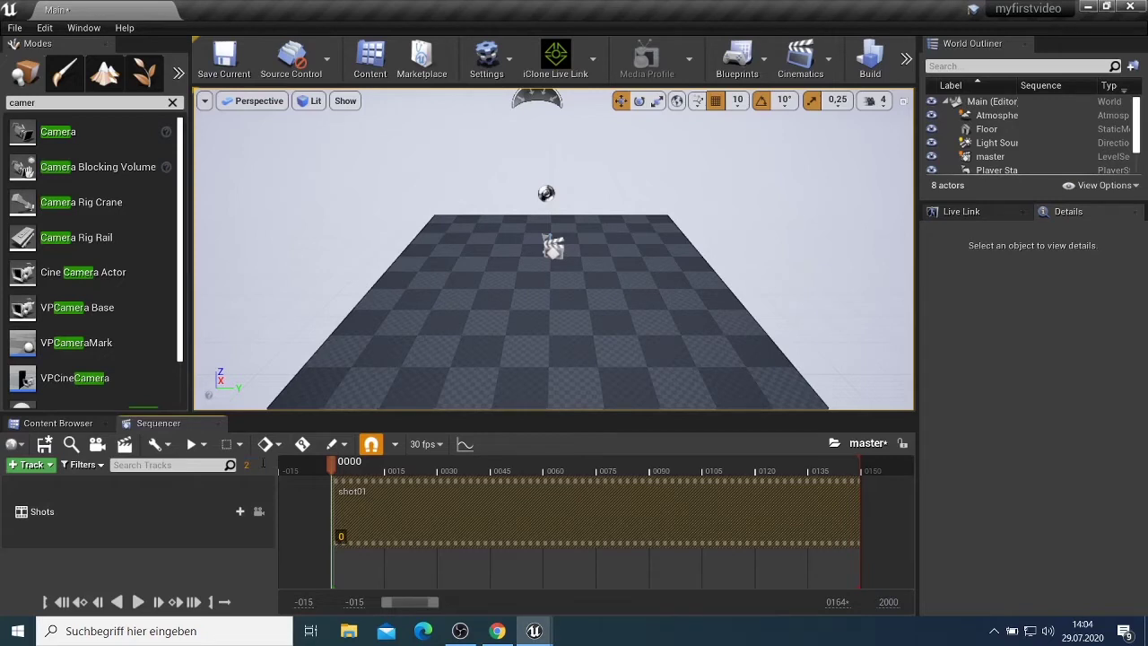
type("000")
key("Return")
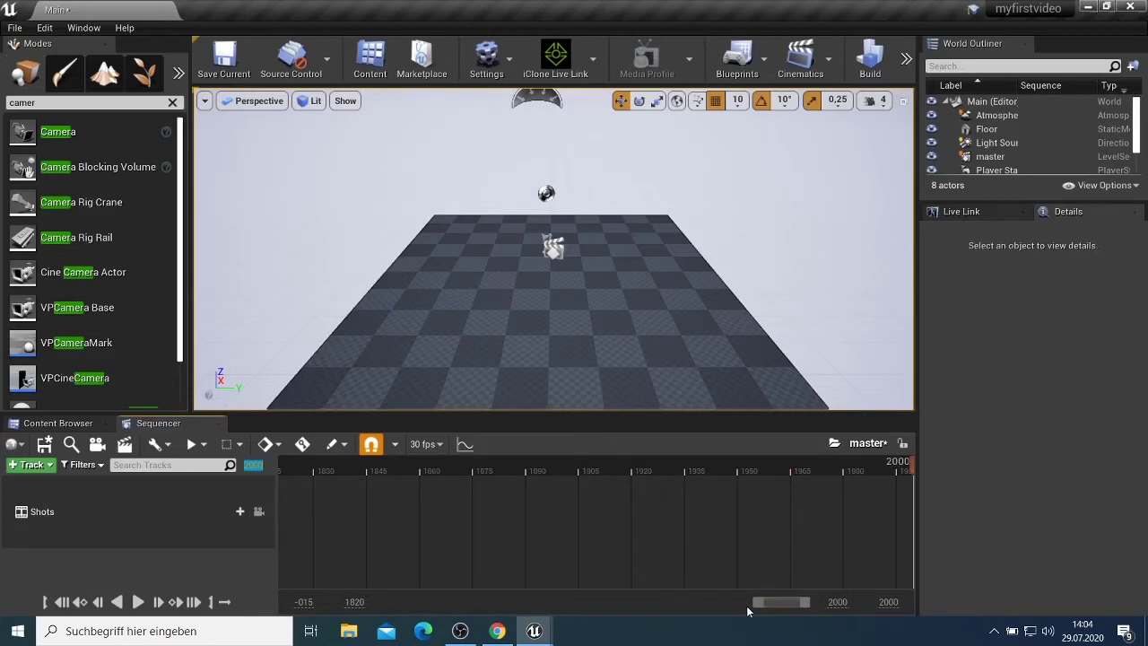
left_click_drag(753, 609, 453, 608)
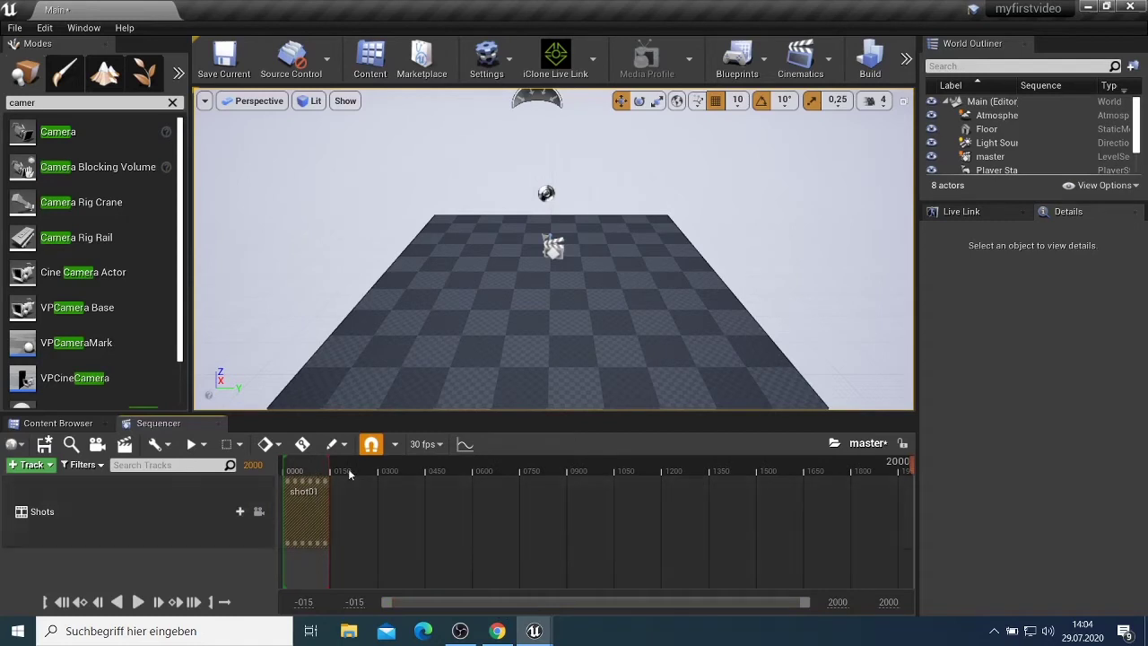
mouse_move(325, 459)
left_mouse_down()
mouse_move(421, 481)
mouse_move(943, 496)
left_mouse_up()
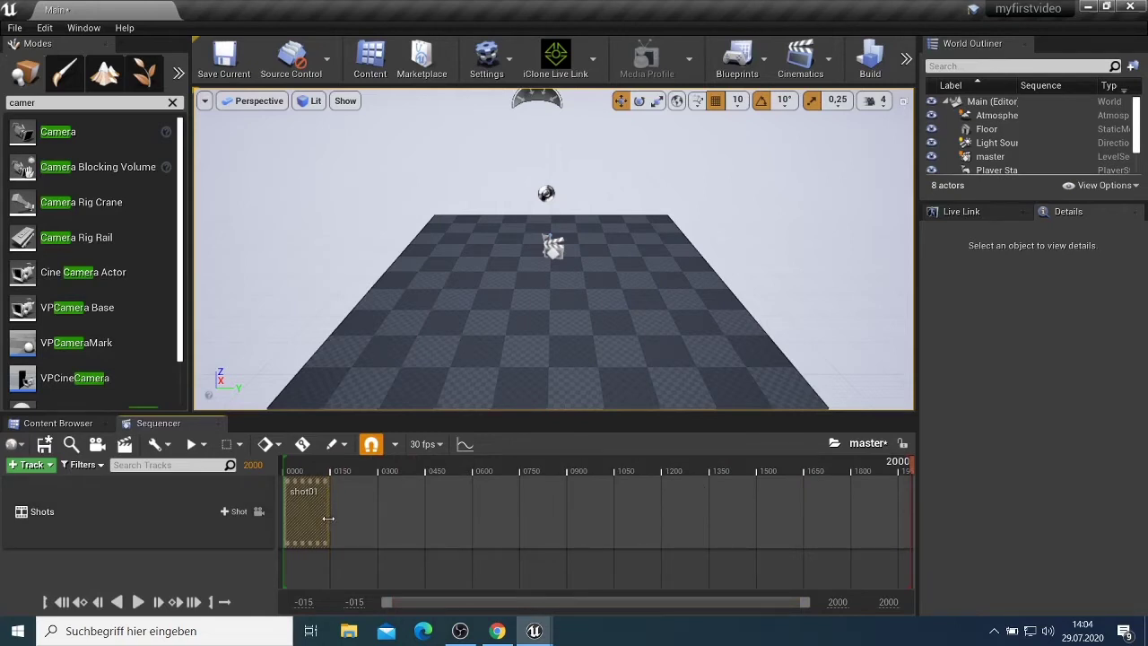
left_click_drag(331, 517, 907, 579)
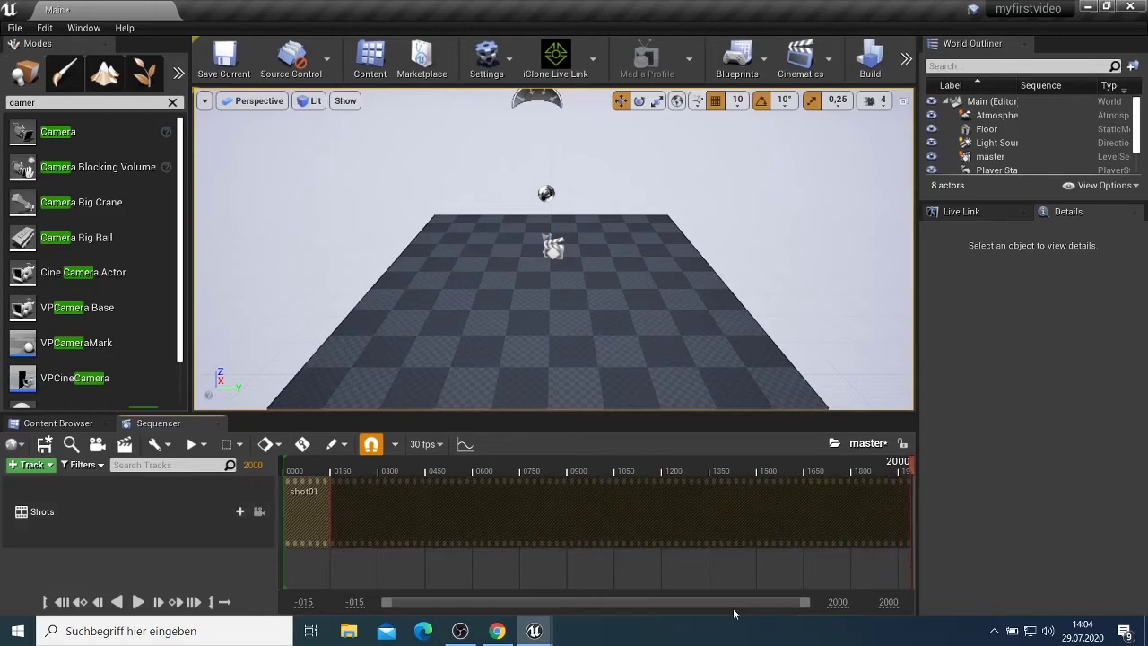
Open the shot01 sequence from the master's shot section, push its playback end outward and set its timeline range end to 2000
double_click(441, 525)
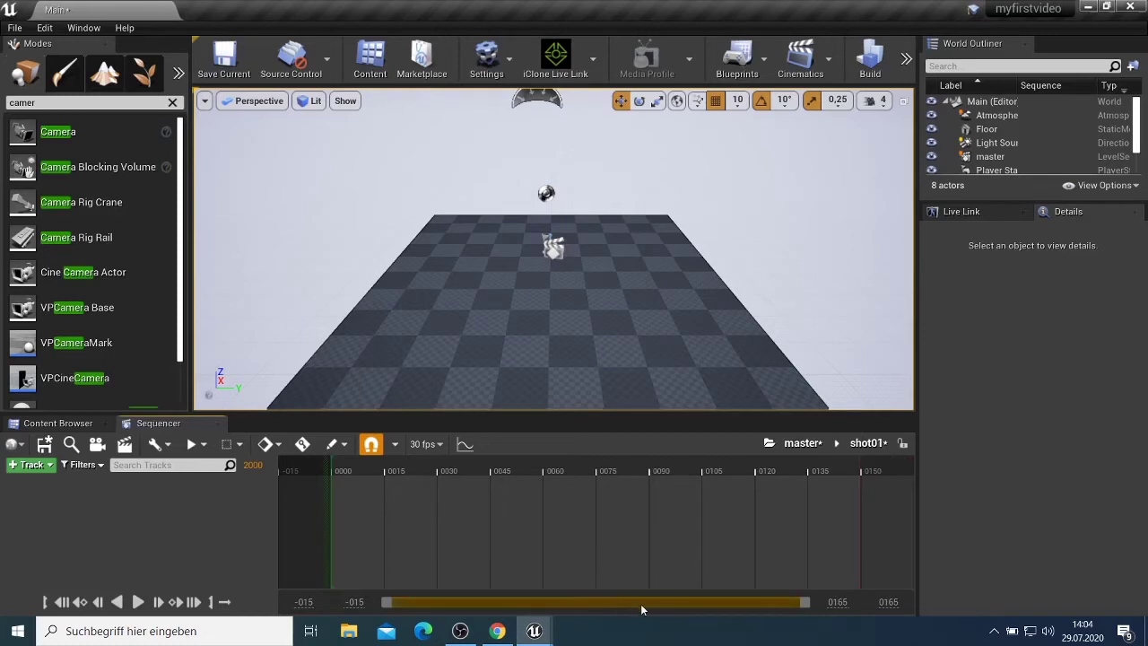
left_click_drag(859, 470, 912, 467)
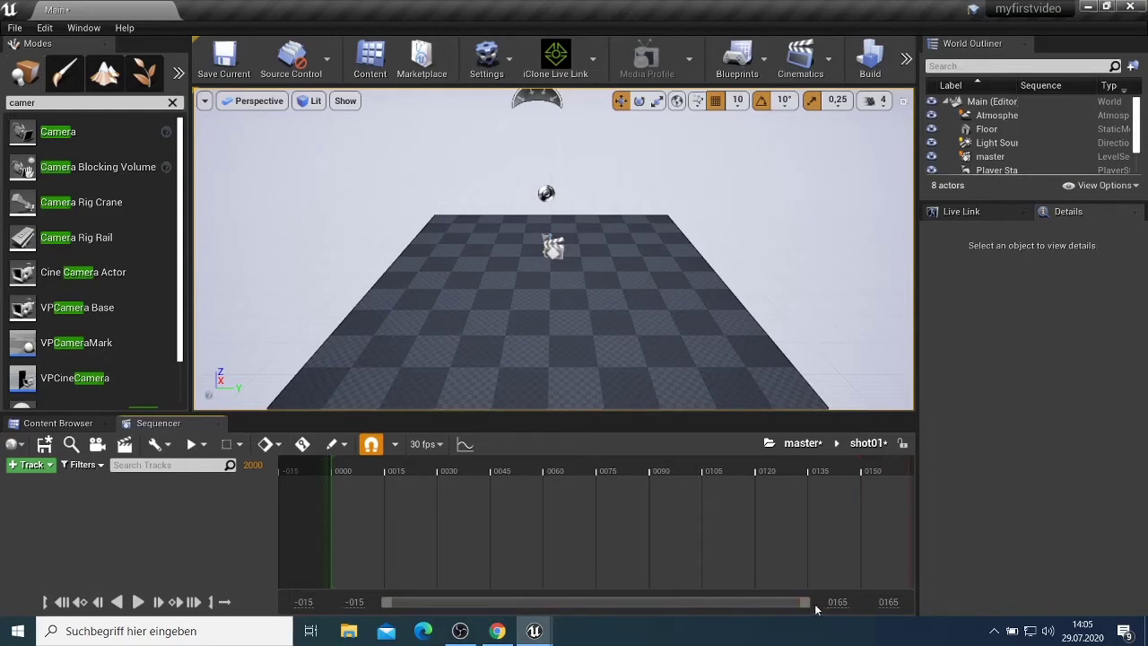
left_click(887, 602)
type("2000")
key("Return")
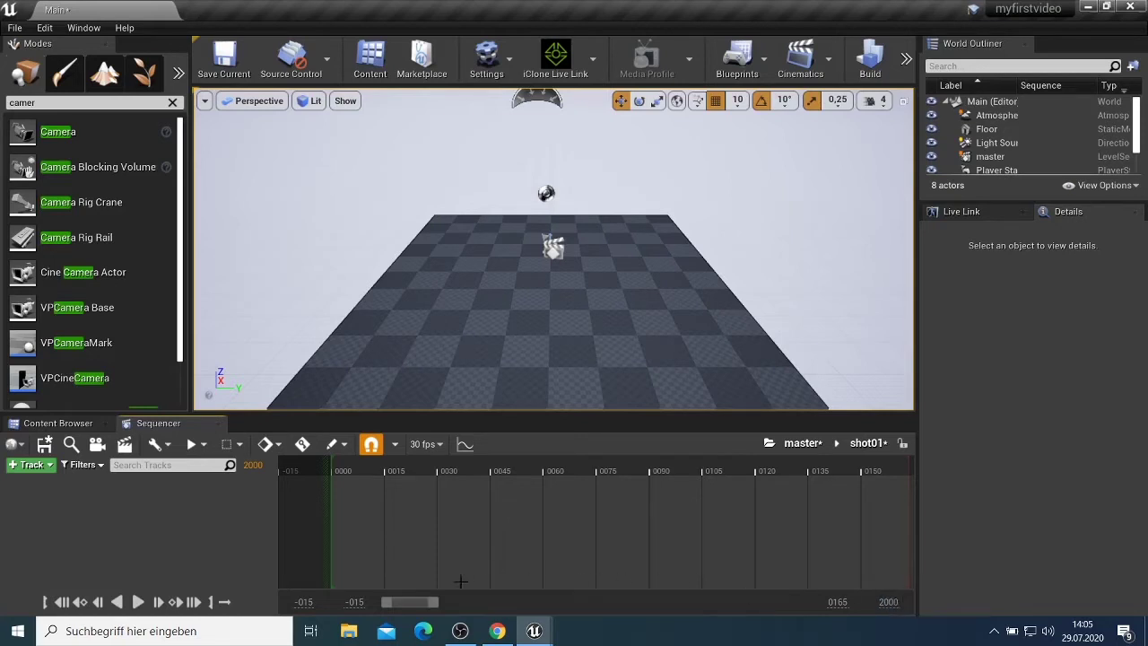
Set the end time of shot01's playback range at frame 1992, near the end of the timeline
left_click_drag(417, 602, 784, 602)
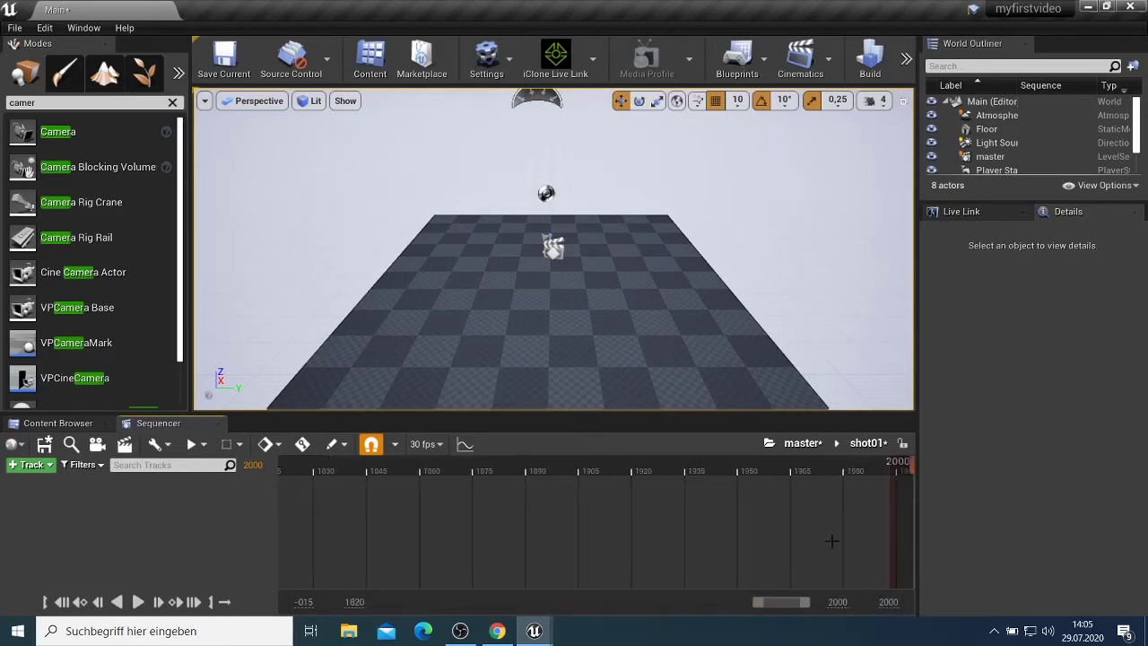
right_click(890, 465)
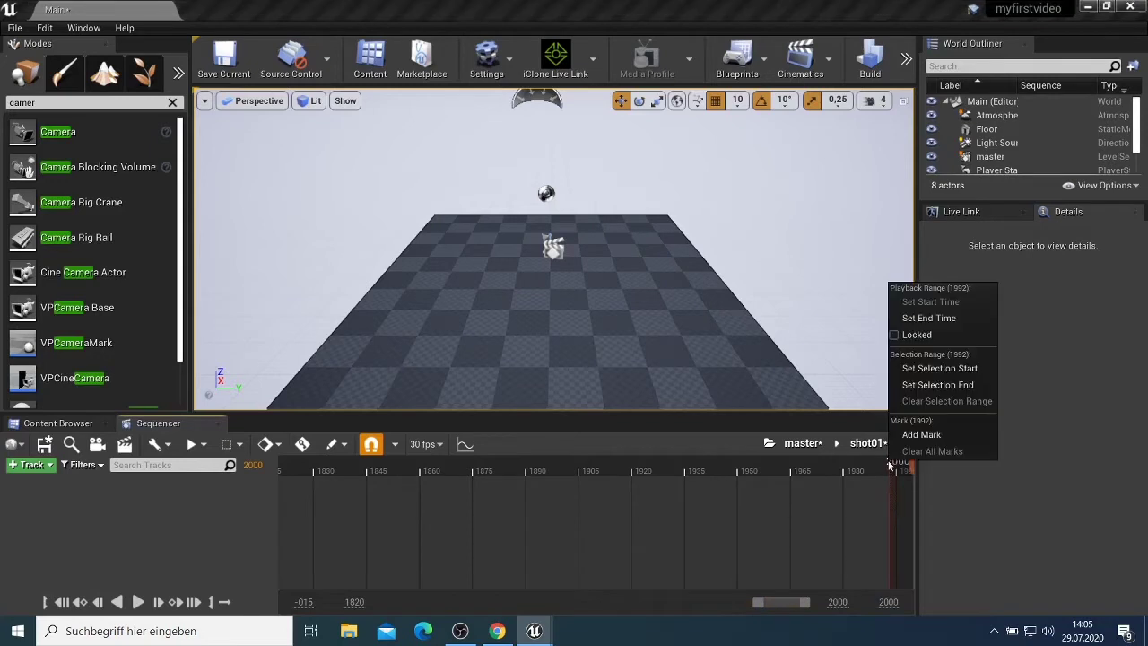
left_click(938, 319)
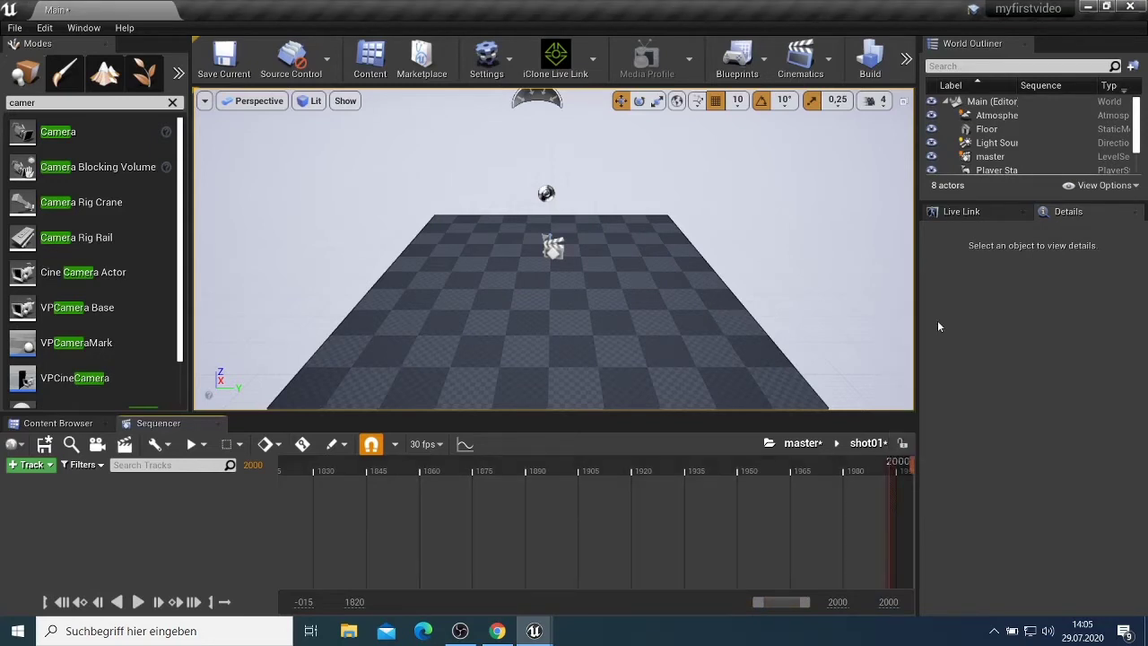
left_click_drag(786, 601, 420, 628)
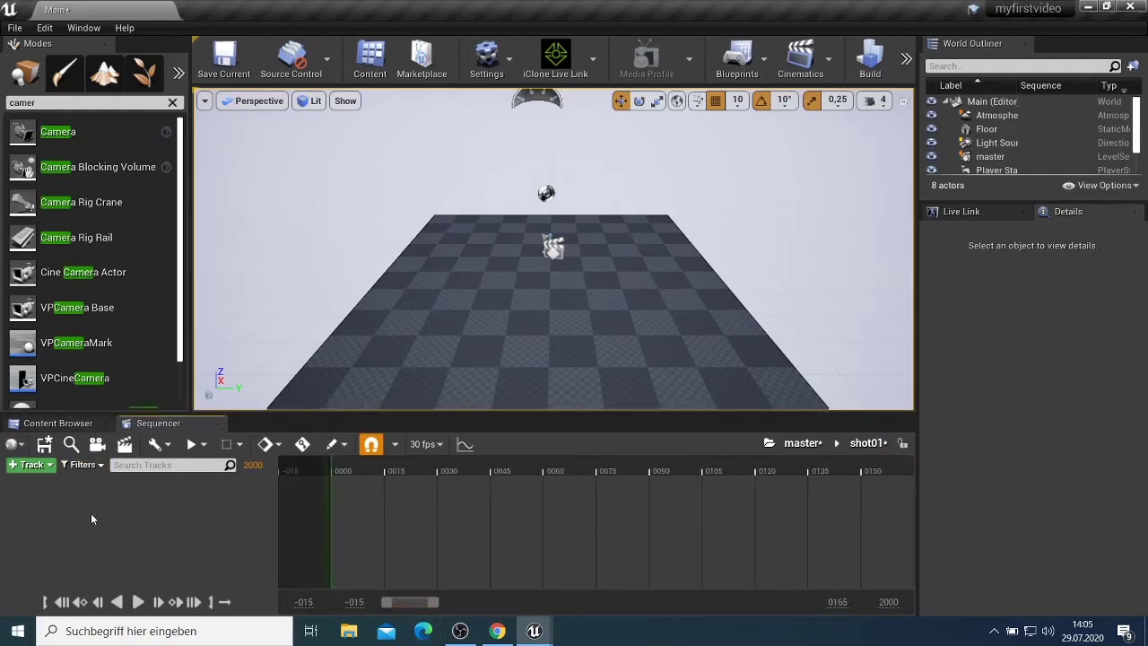
left_click(68, 423)
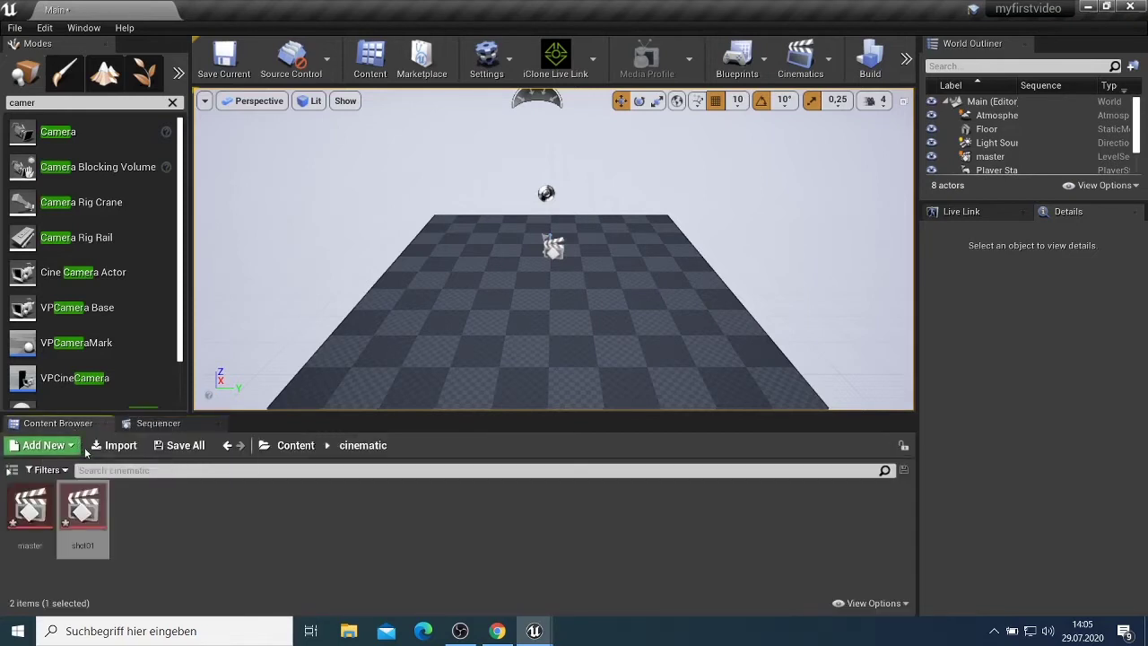
left_click(174, 427)
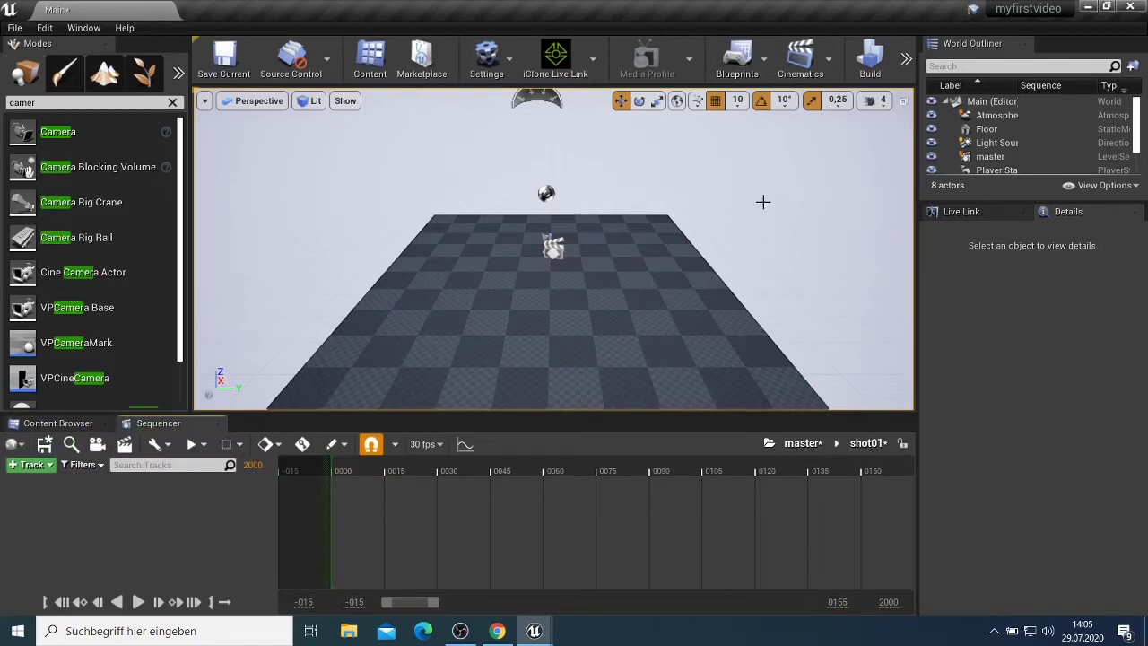
Switch to the Epic Games Launcher and open the Unreal Engine library
left_click(1091, 7)
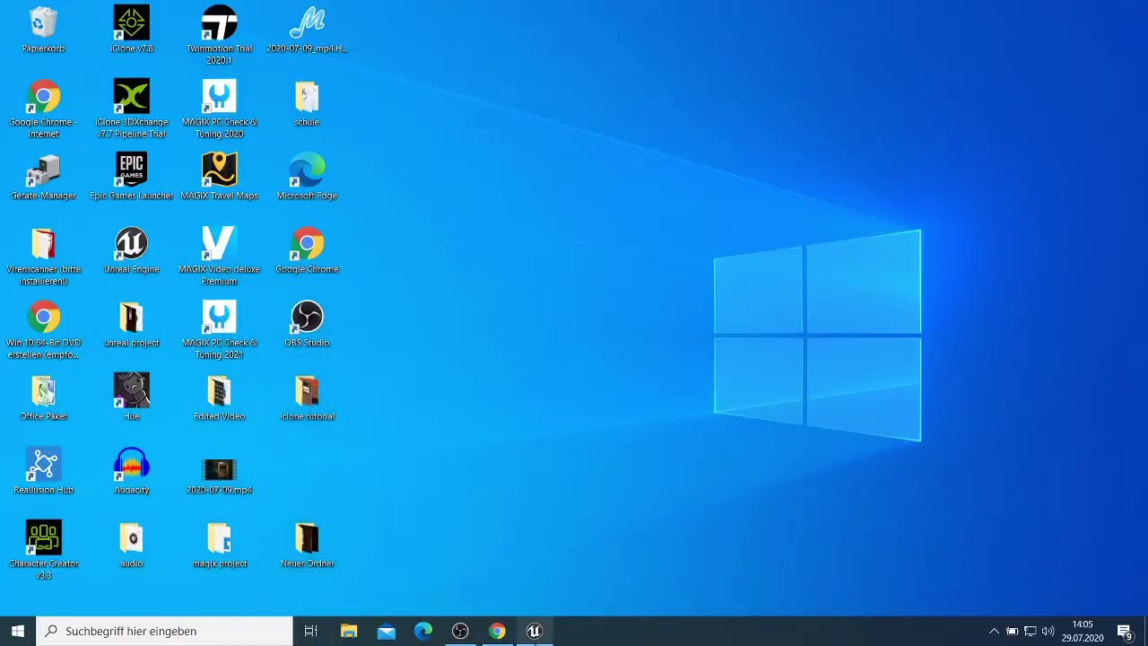
double_click(142, 198)
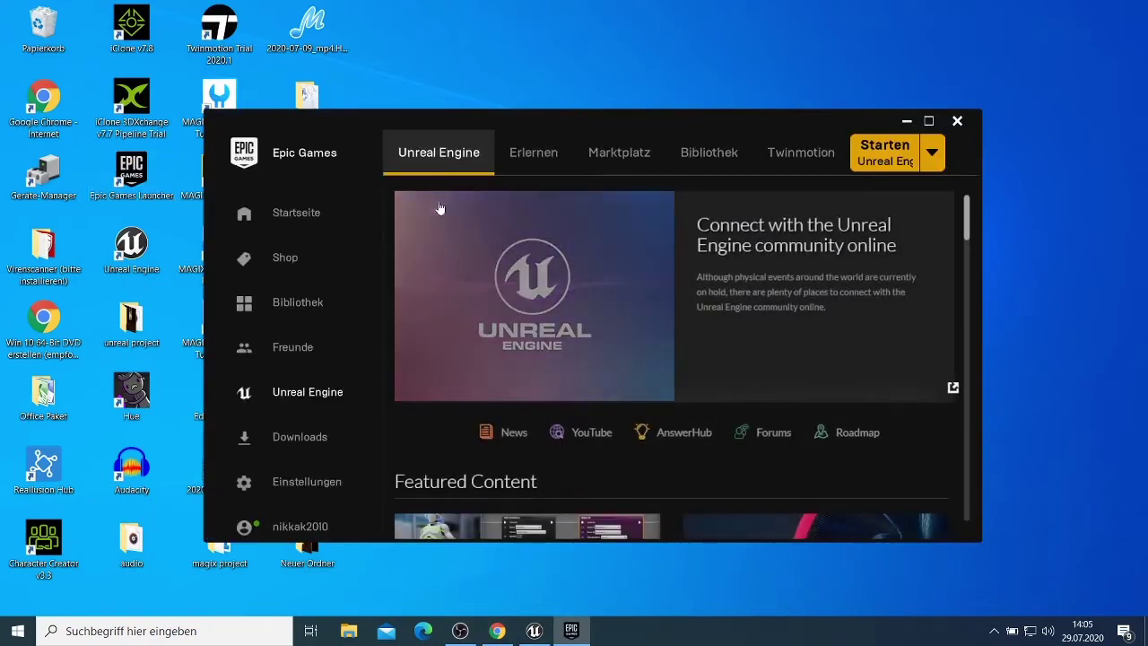
left_click(716, 154)
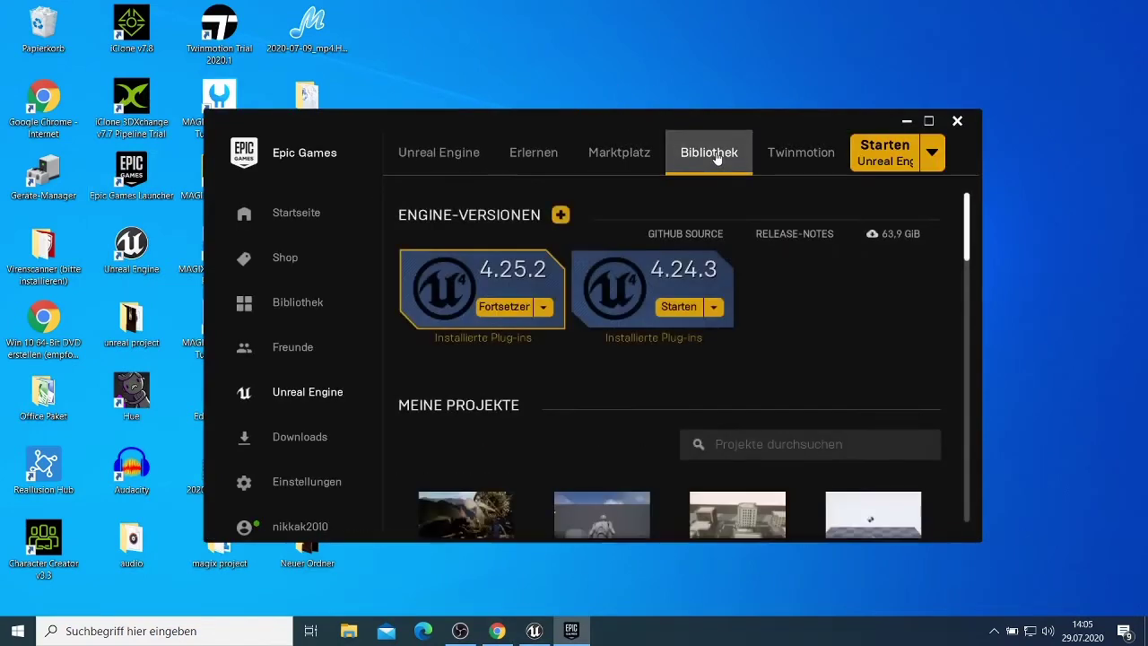
Look through the asset packs in the library's vault for environments and characters usable in the video
scroll(793, 309, "down", 5)
scroll(794, 309, "down", 8)
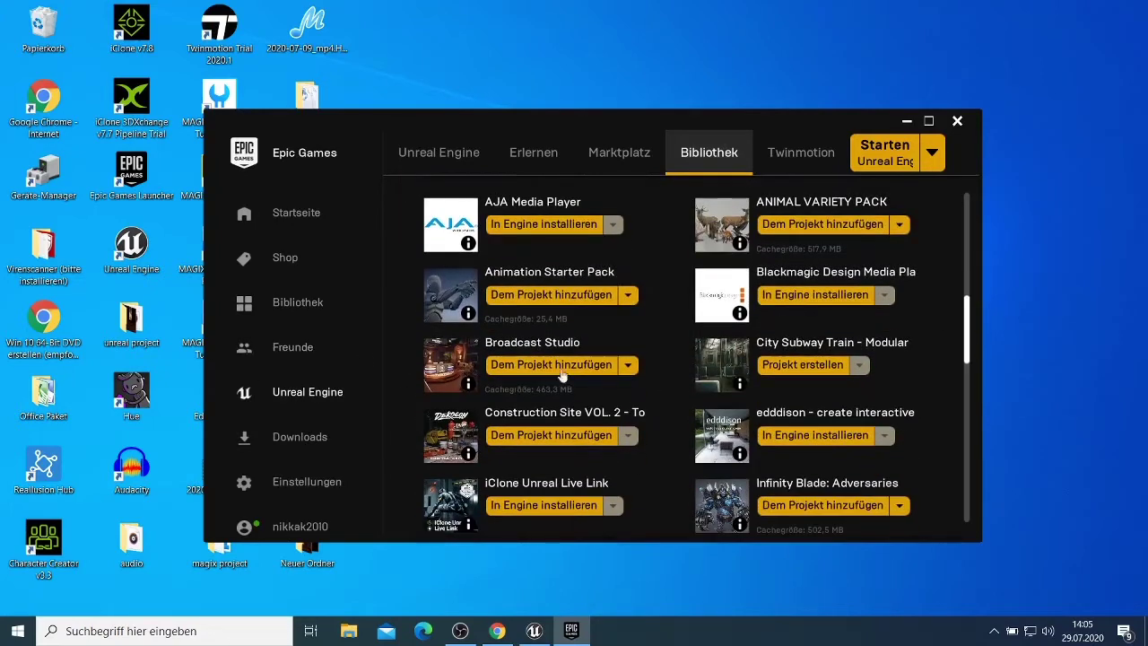
scroll(588, 367, "down", 3)
scroll(587, 369, "down", 2)
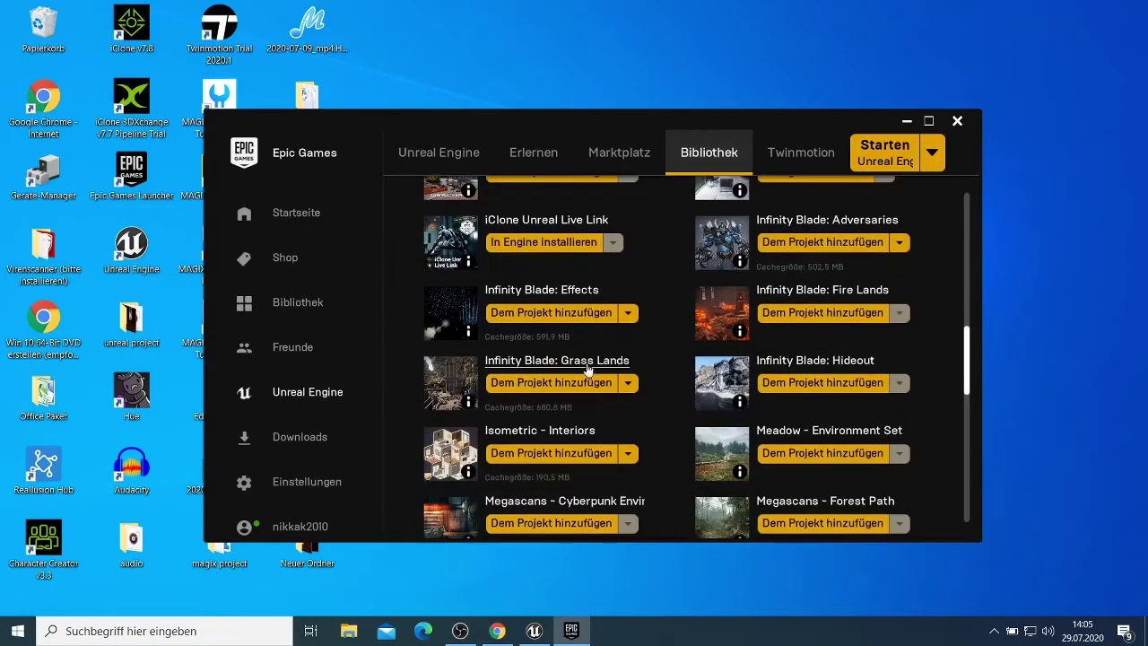
scroll(588, 368, "down", 6)
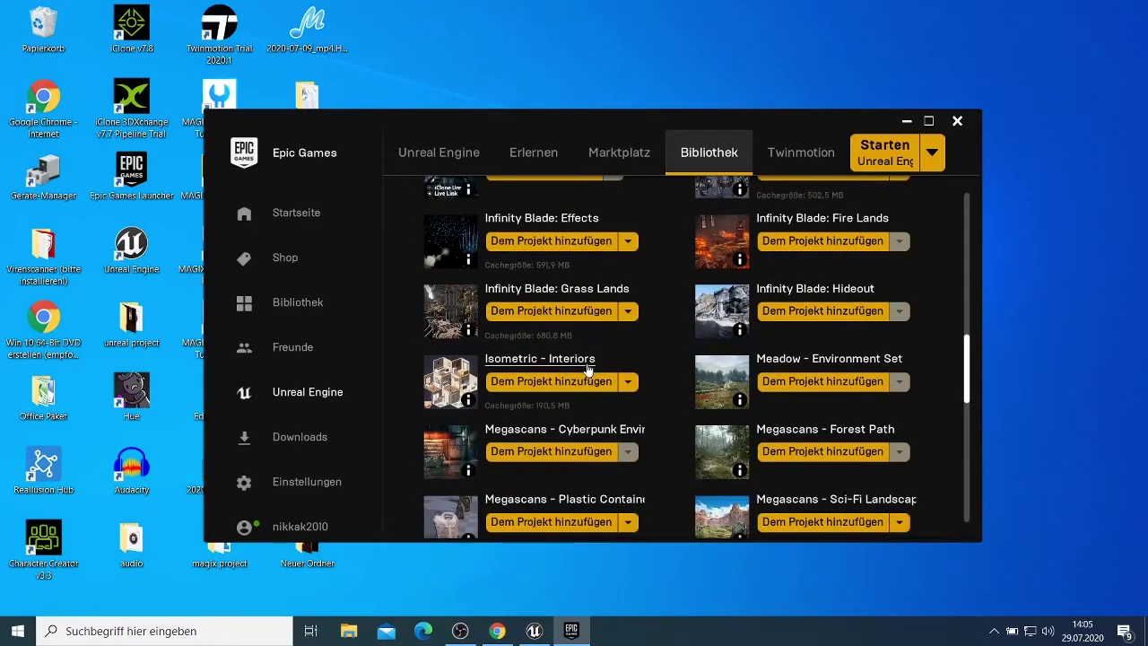
scroll(587, 369, "down", 2)
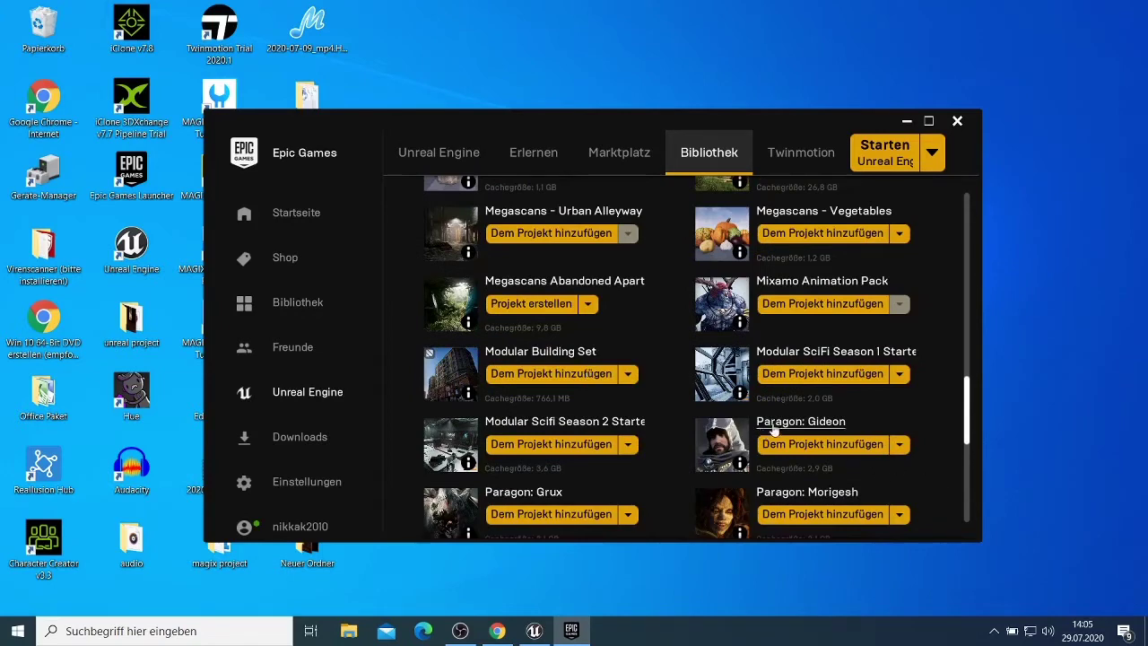
scroll(780, 421, "down", 3)
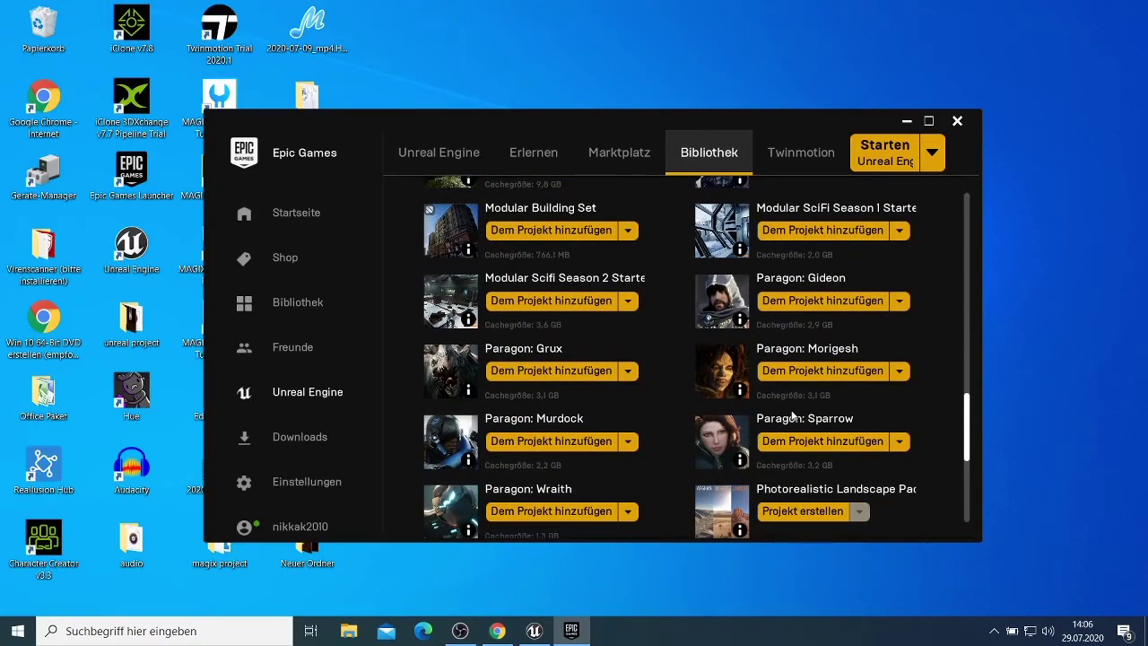
scroll(793, 414, "down", 2)
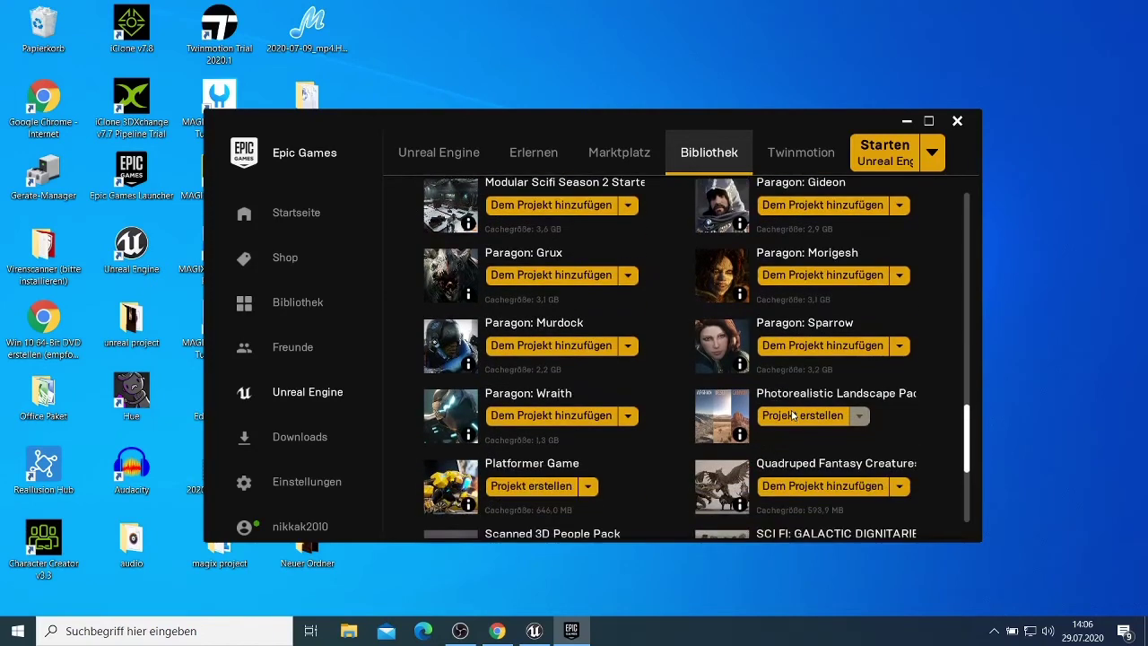
scroll(792, 415, "down", 4)
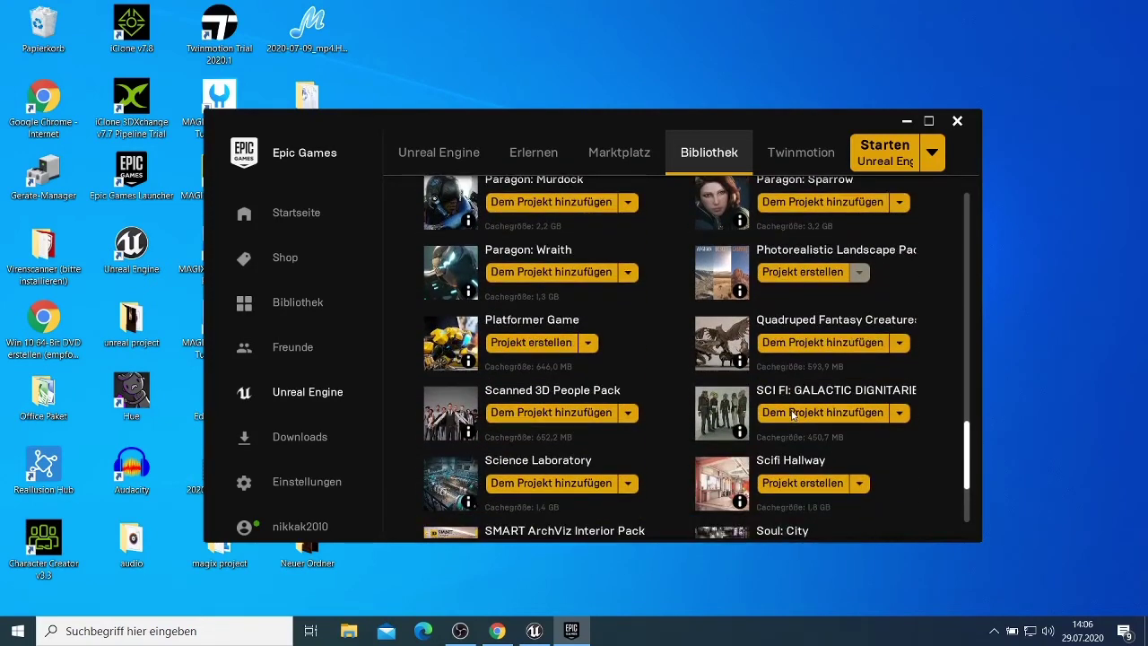
scroll(791, 410, "down", 3)
scroll(790, 410, "down", 1)
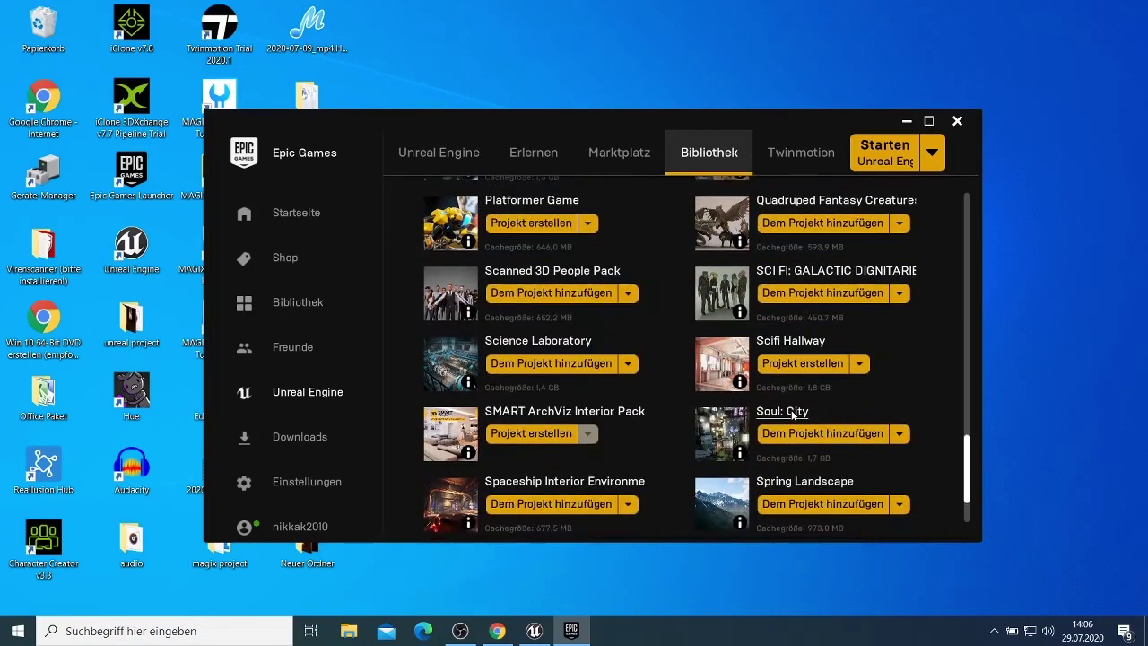
scroll(793, 414, "down", 1)
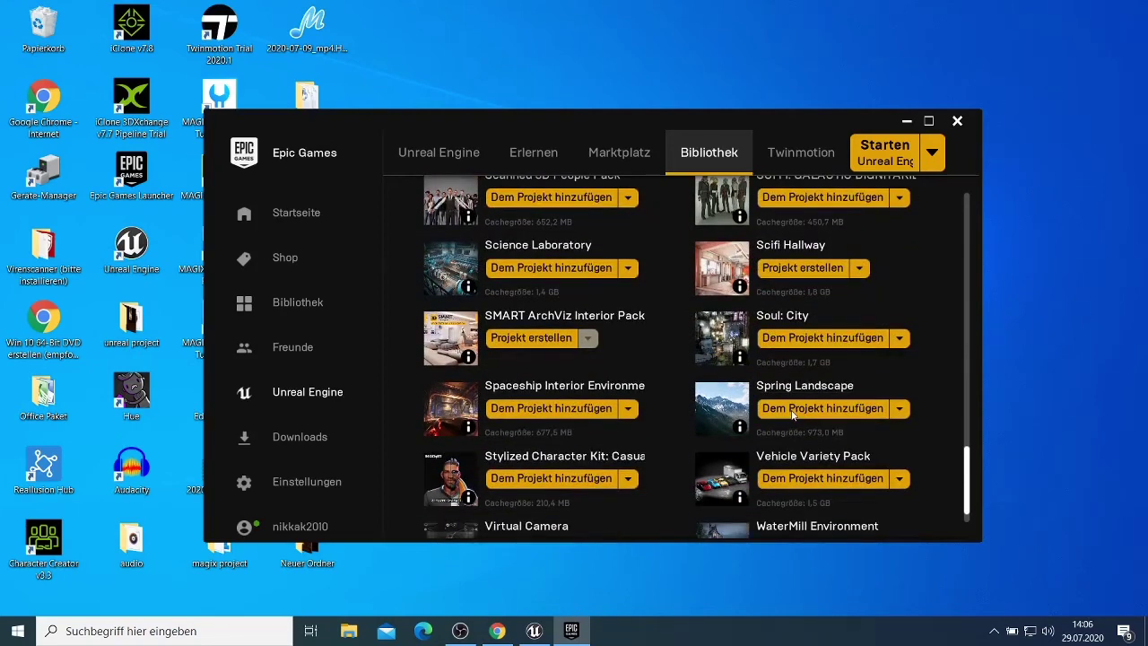
Add the Modular SciFi Season 1 starter pack from the vault to the myfirstvideo project
scroll(793, 414, "up", 10)
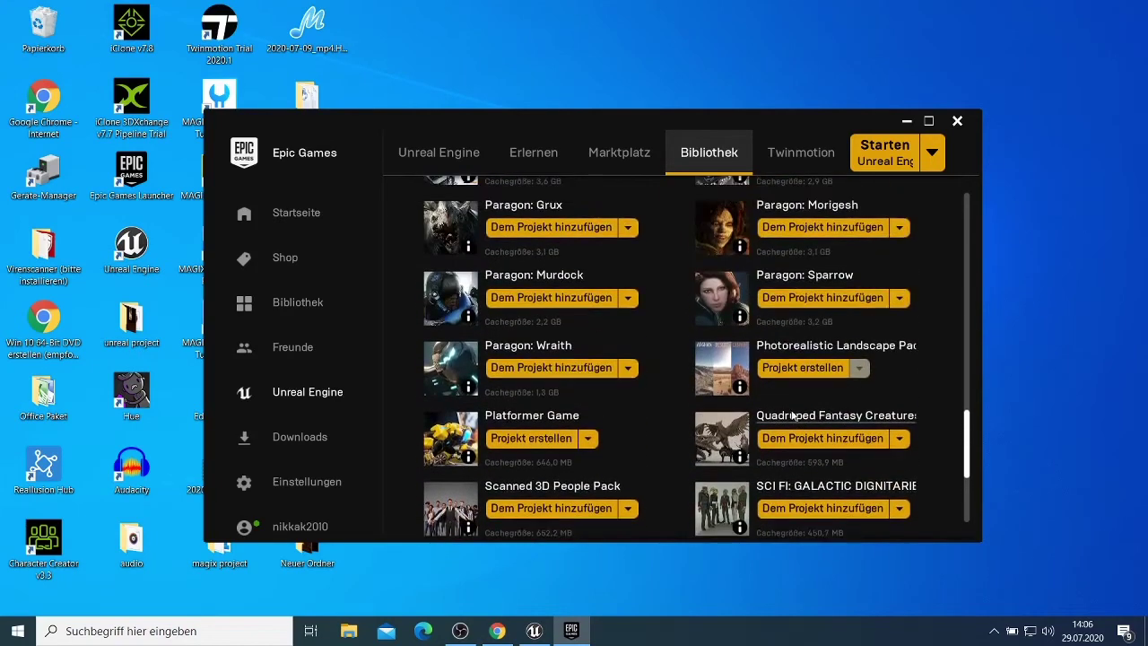
scroll(793, 415, "up", 2)
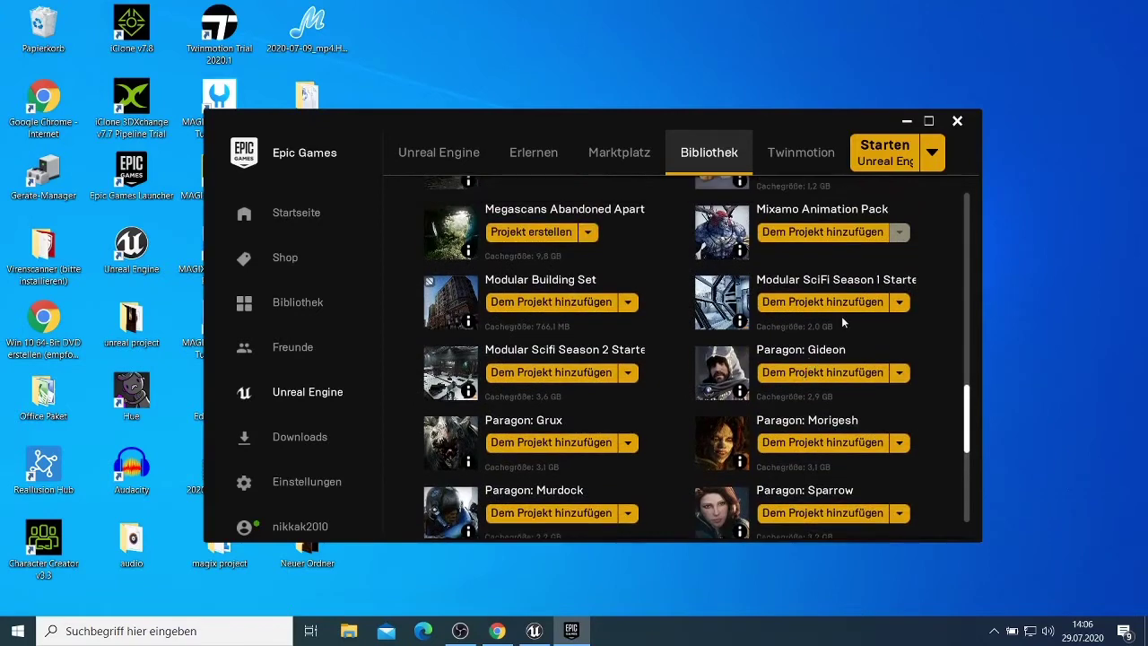
left_click(841, 310)
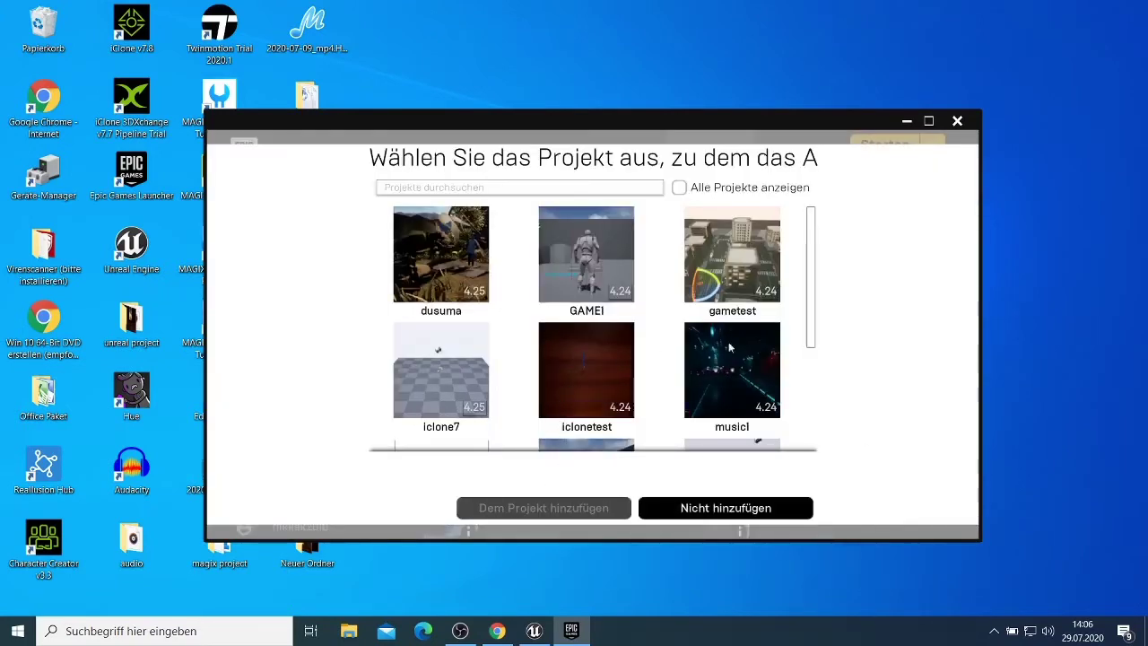
scroll(723, 341, "down", 3)
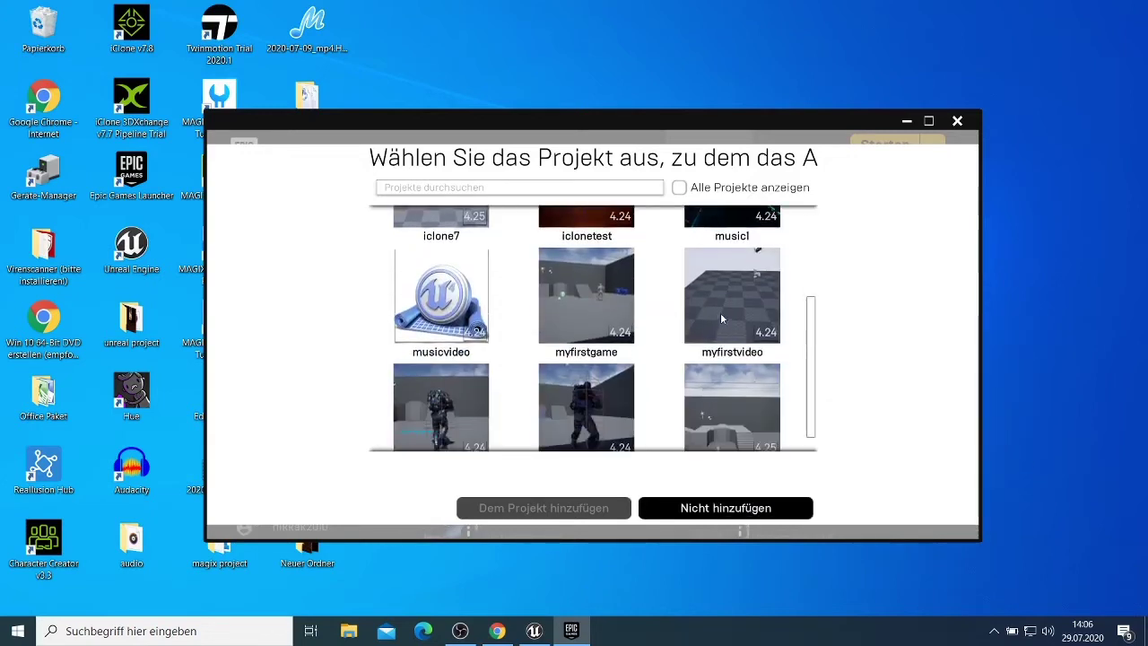
left_click(733, 293)
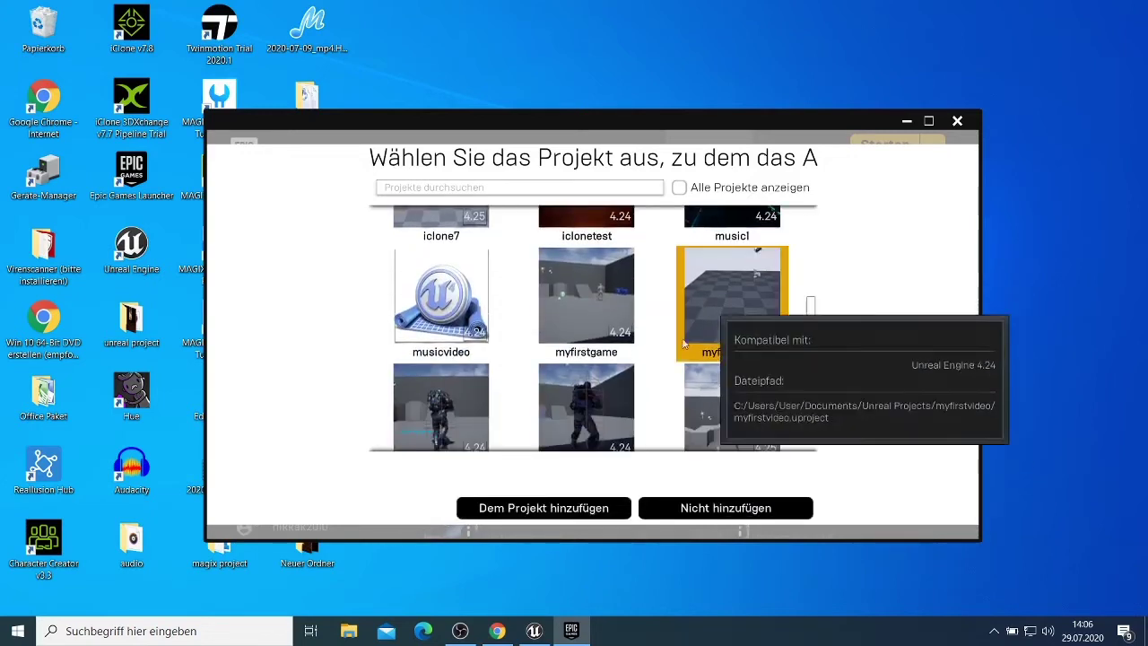
left_click(558, 515)
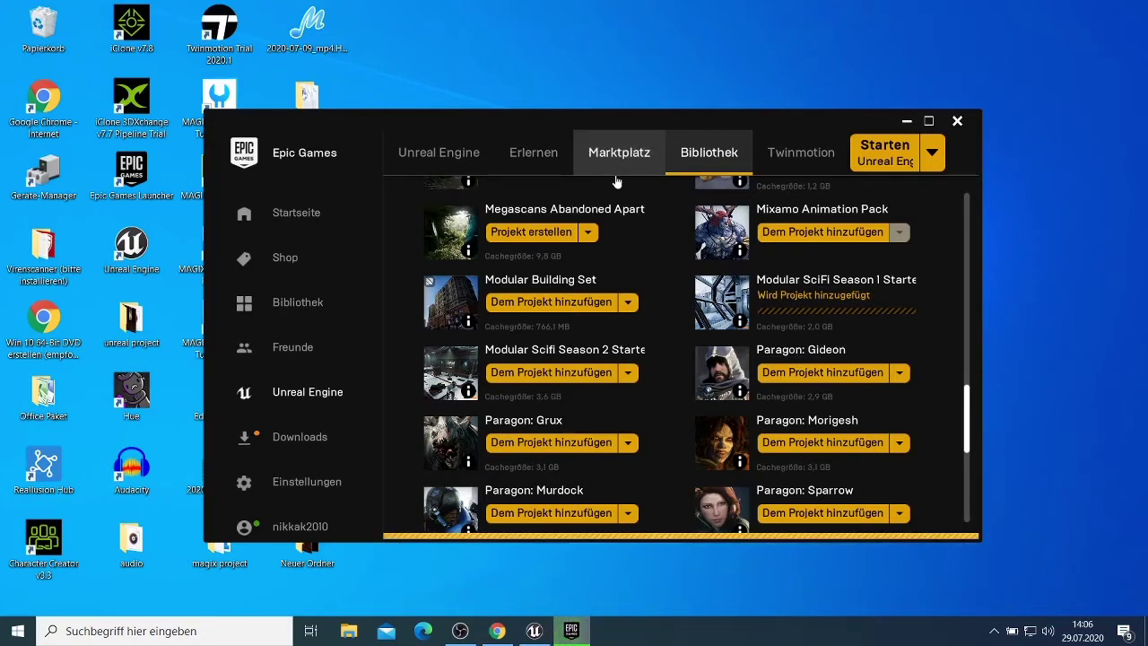
Open the Unreal Engine Marketplace and examine the Free For The Month offers on its home page
left_click(616, 178)
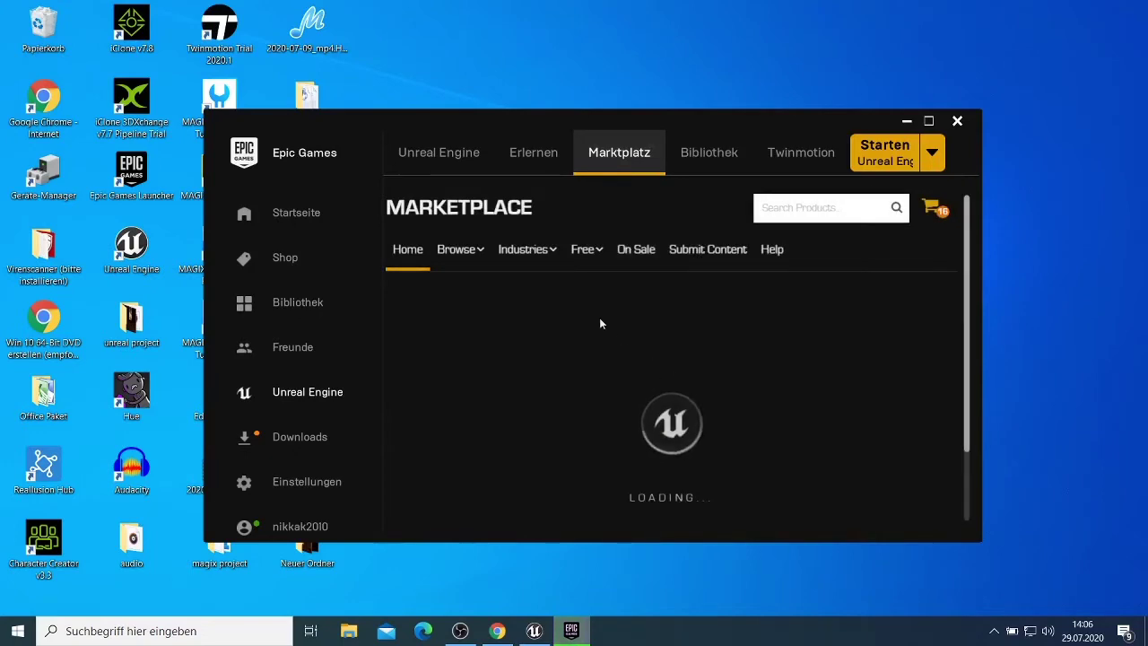
scroll(625, 332, "down", 1)
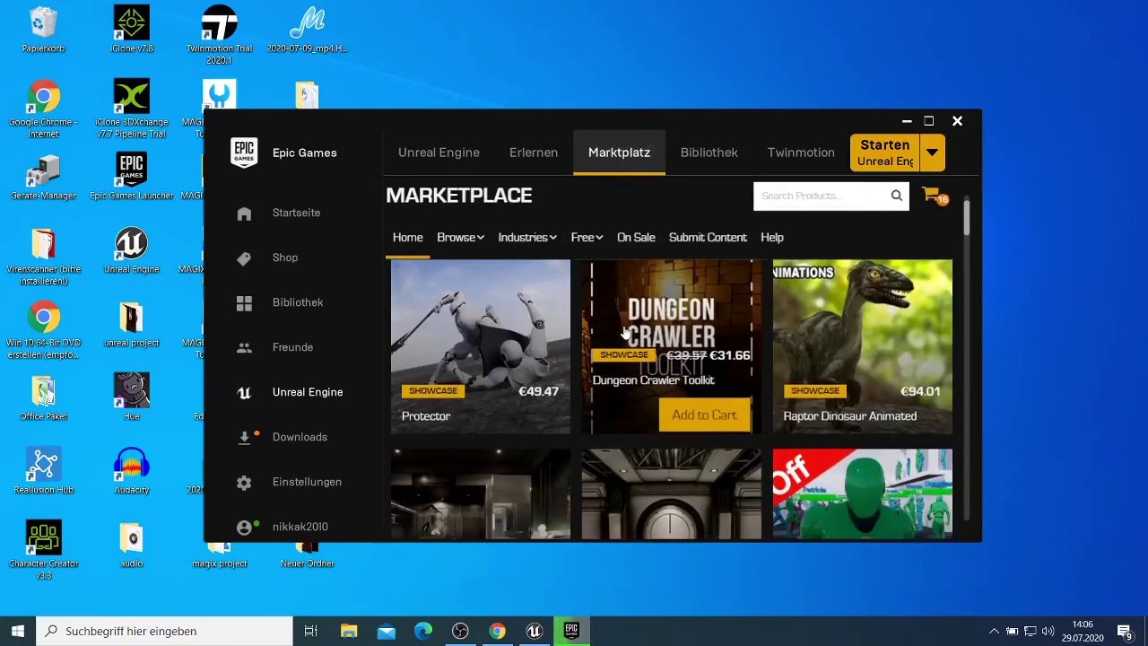
scroll(625, 332, "down", 4)
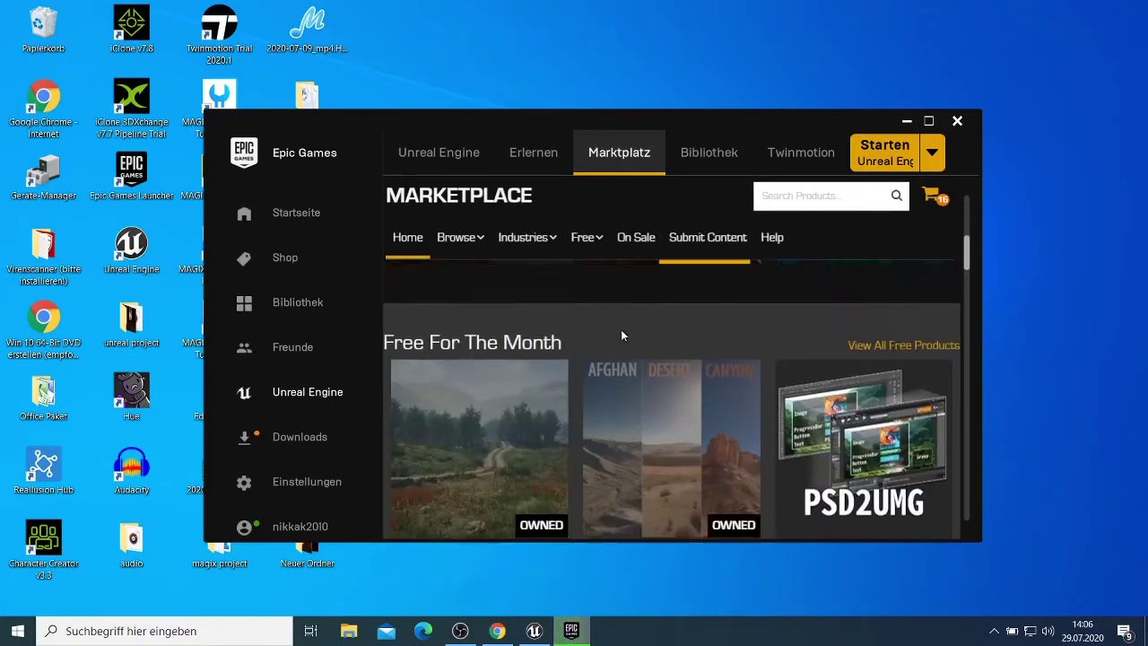
scroll(622, 333, "down", 3)
scroll(437, 323, "up", 2)
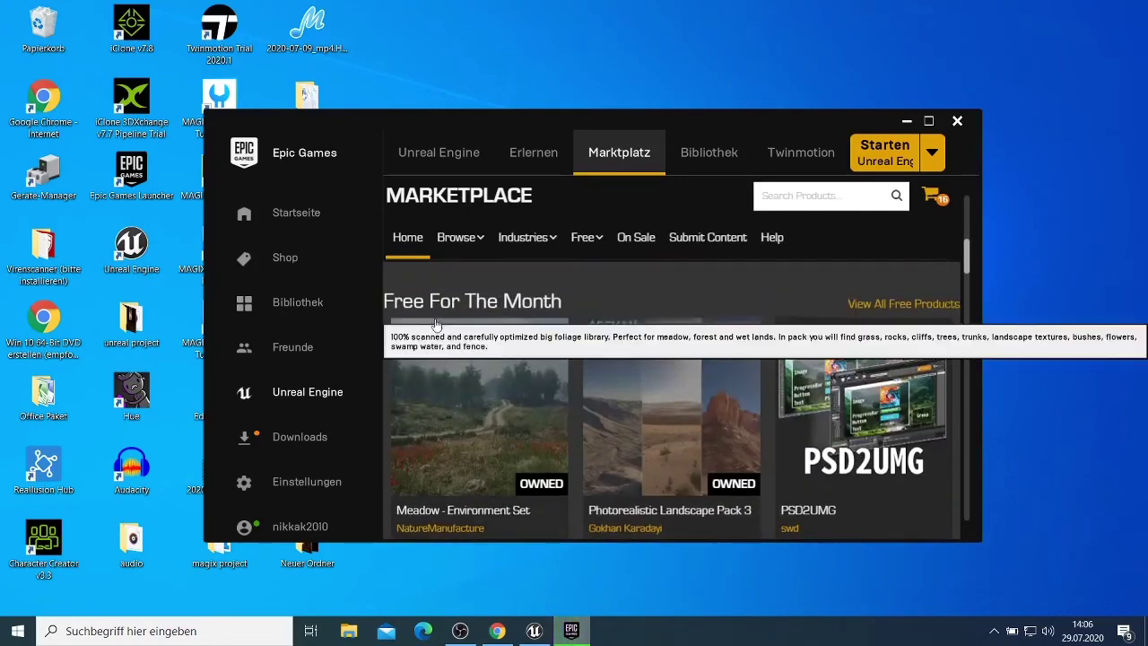
scroll(622, 354, "down", 1)
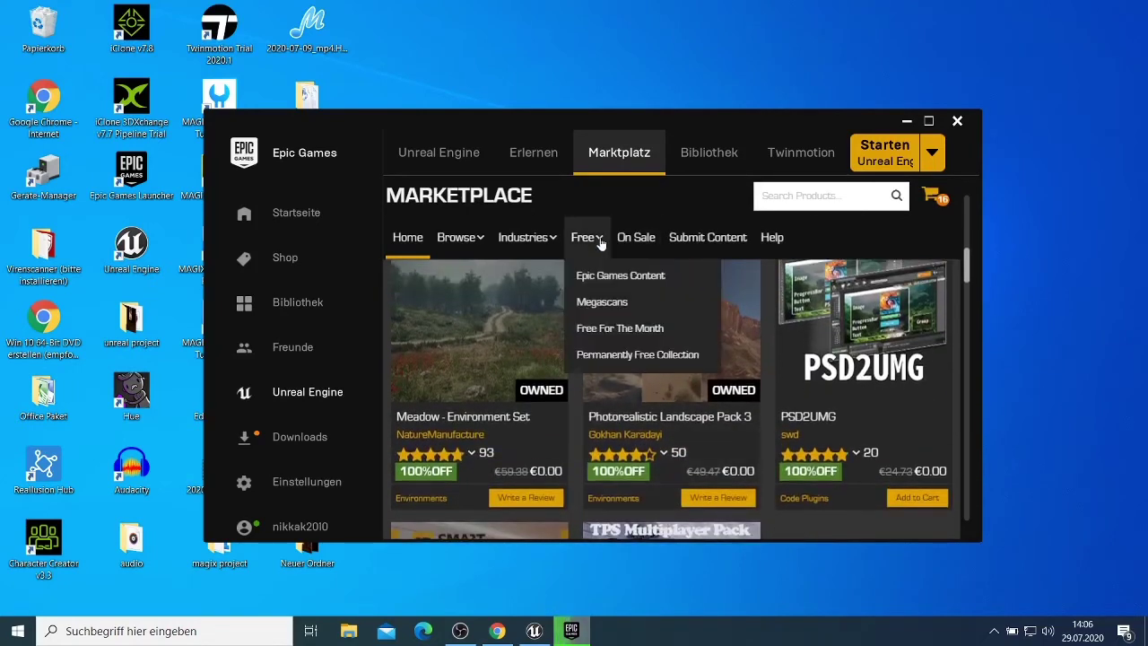
Show the Marketplace's Free products and look through the assets and plugins on offer
left_click(600, 240)
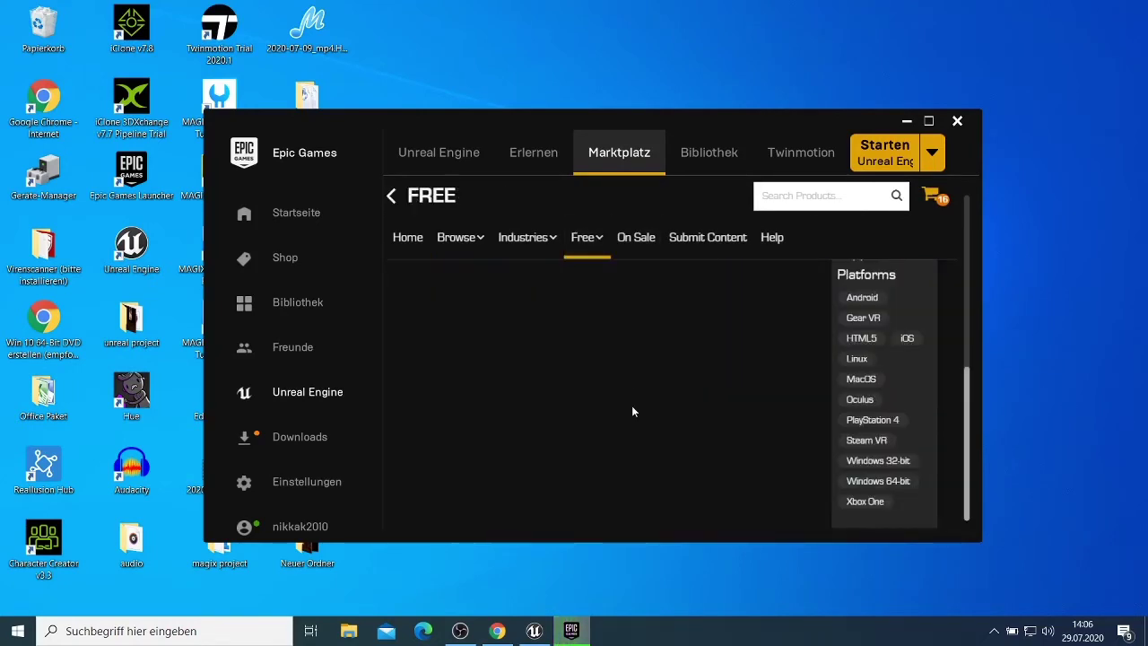
scroll(631, 405, "down", 1)
scroll(633, 413, "down", 6)
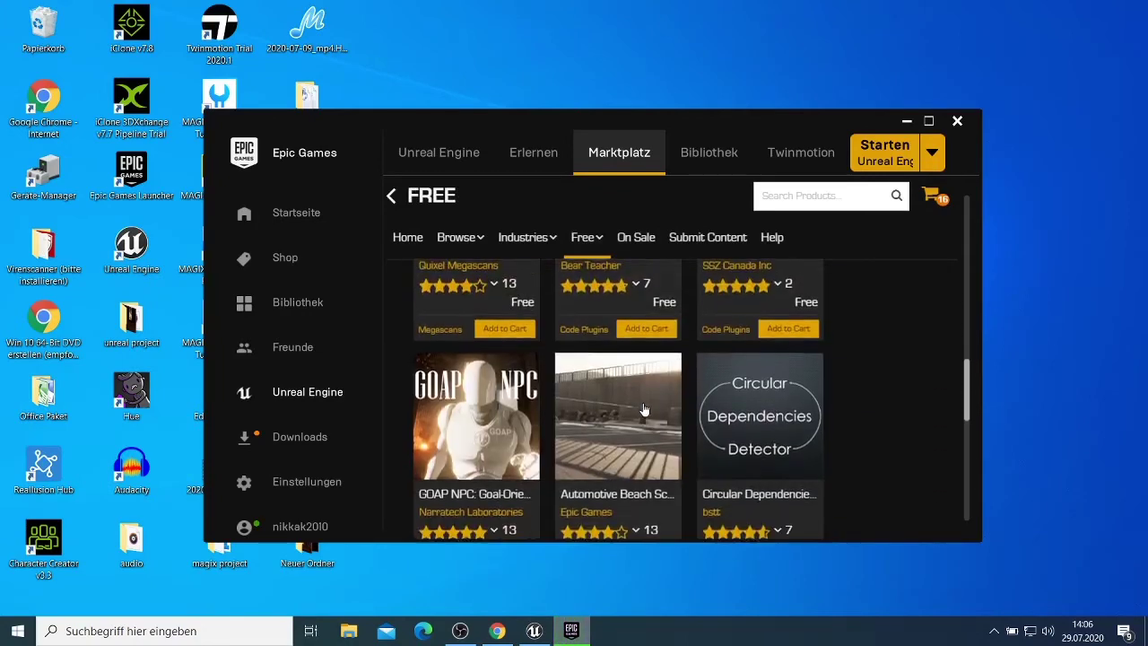
scroll(643, 408, "down", 5)
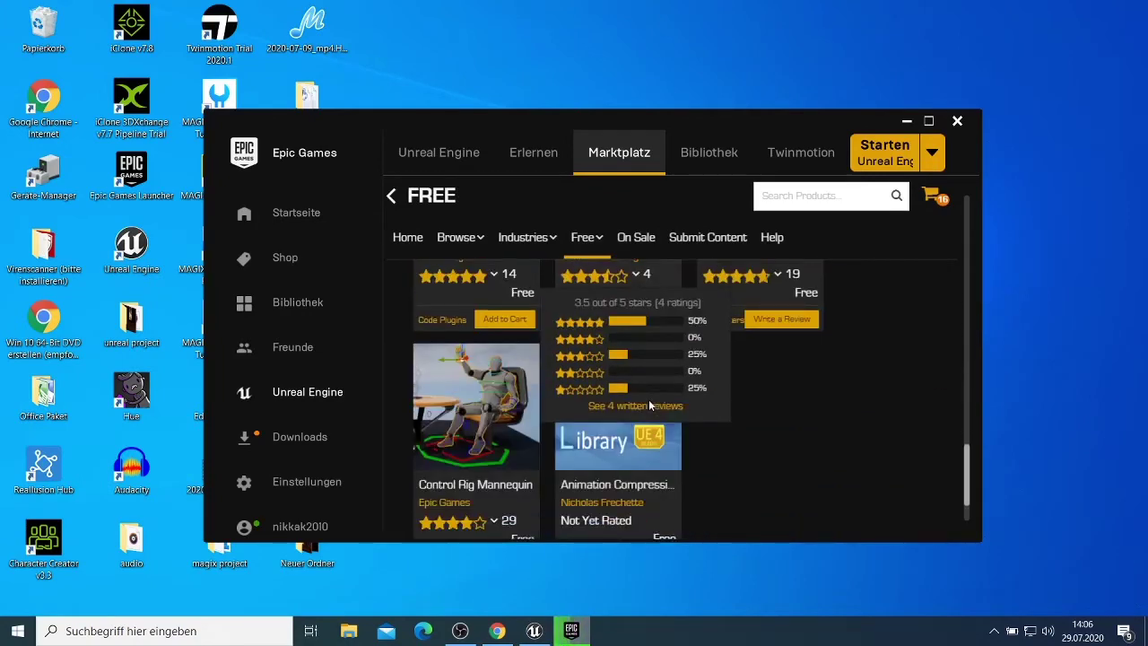
scroll(648, 399, "down", 2)
scroll(648, 399, "up", 5)
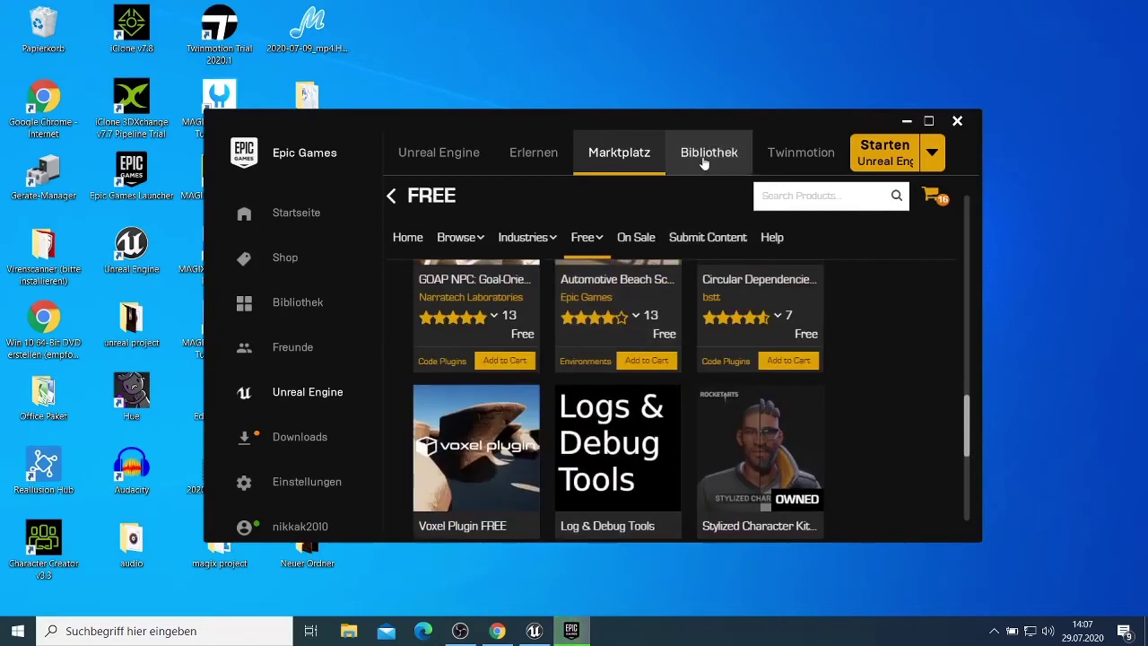
Return to the library and look through the vault for a character pack suitable for the video
left_click(705, 155)
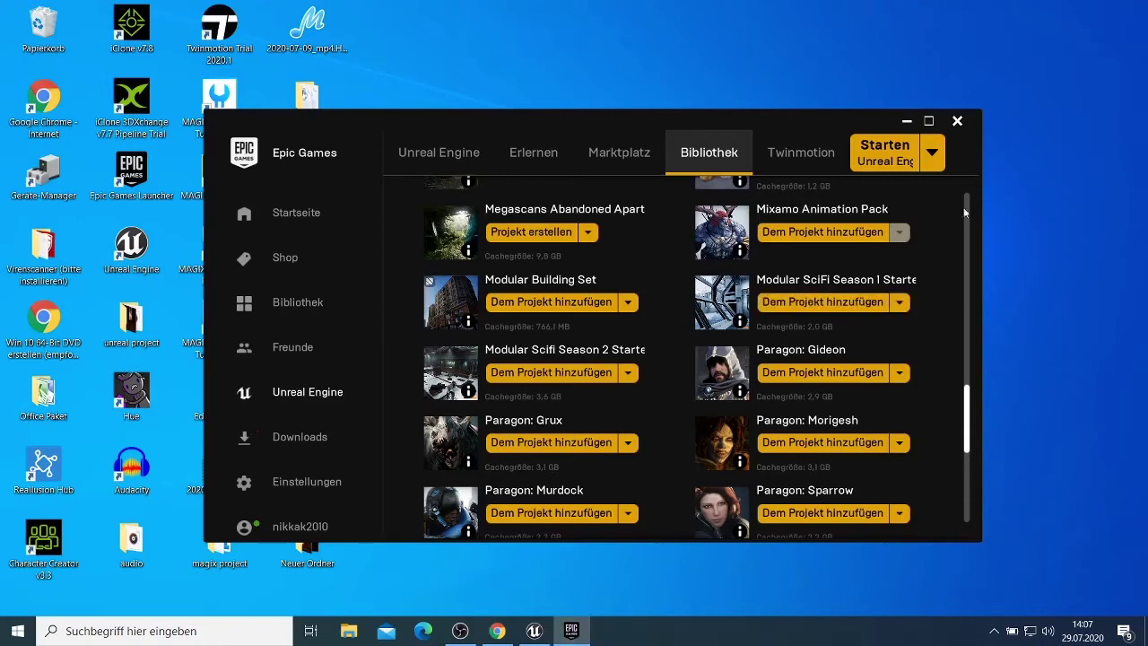
scroll(908, 270, "up", 8)
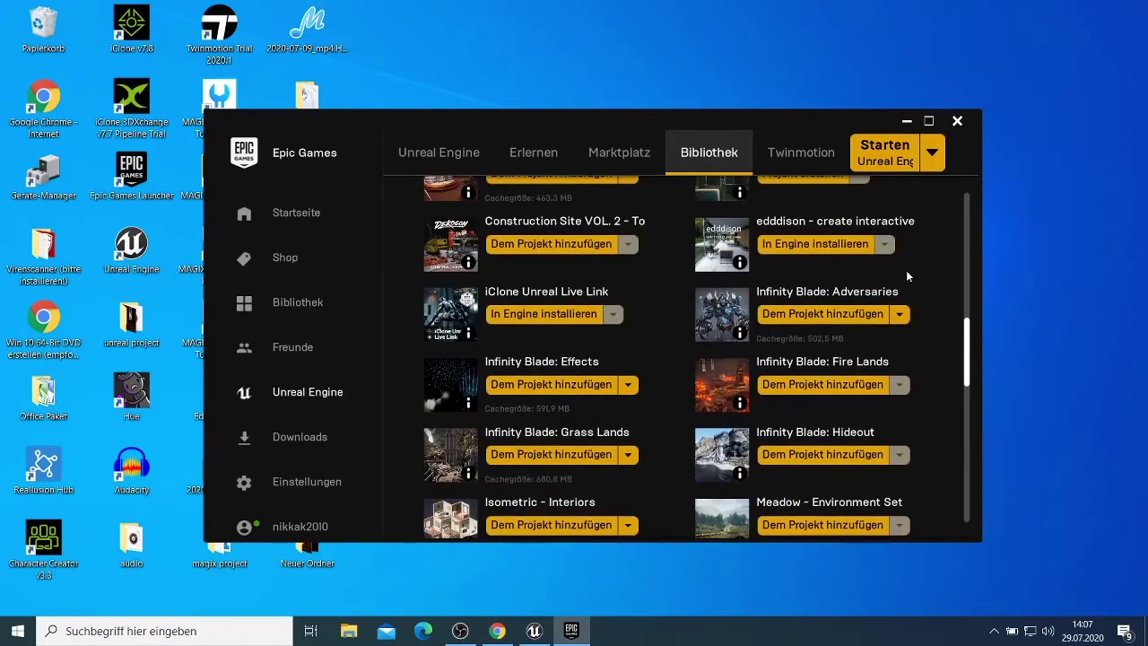
scroll(906, 270, "up", 2)
scroll(906, 270, "up", 2)
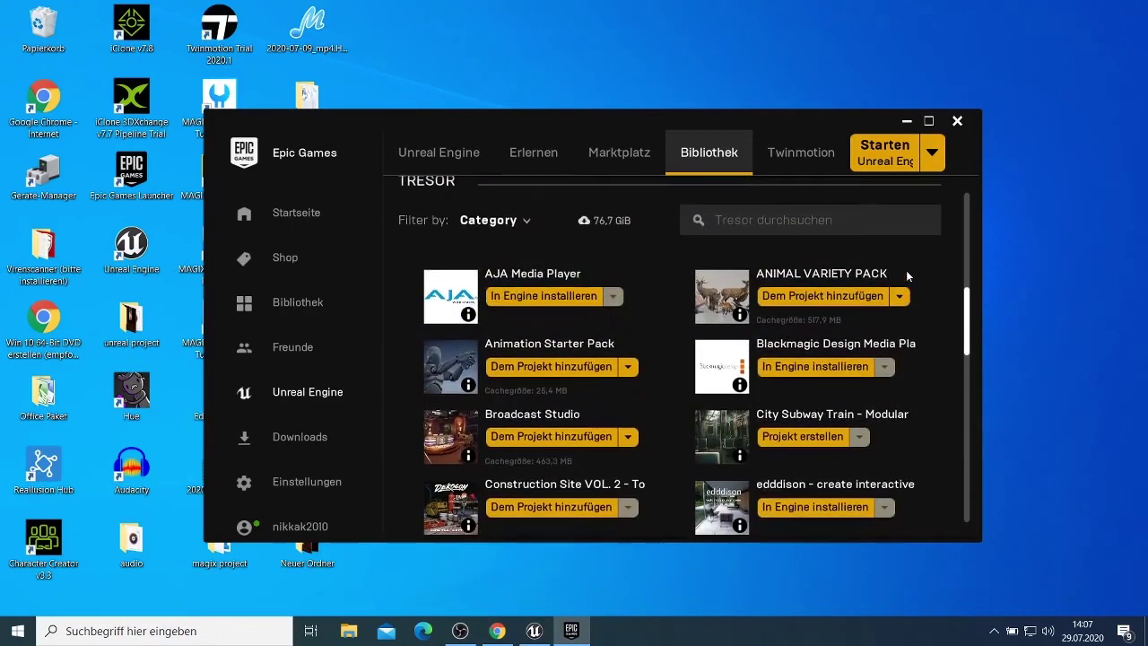
scroll(905, 270, "down", 5)
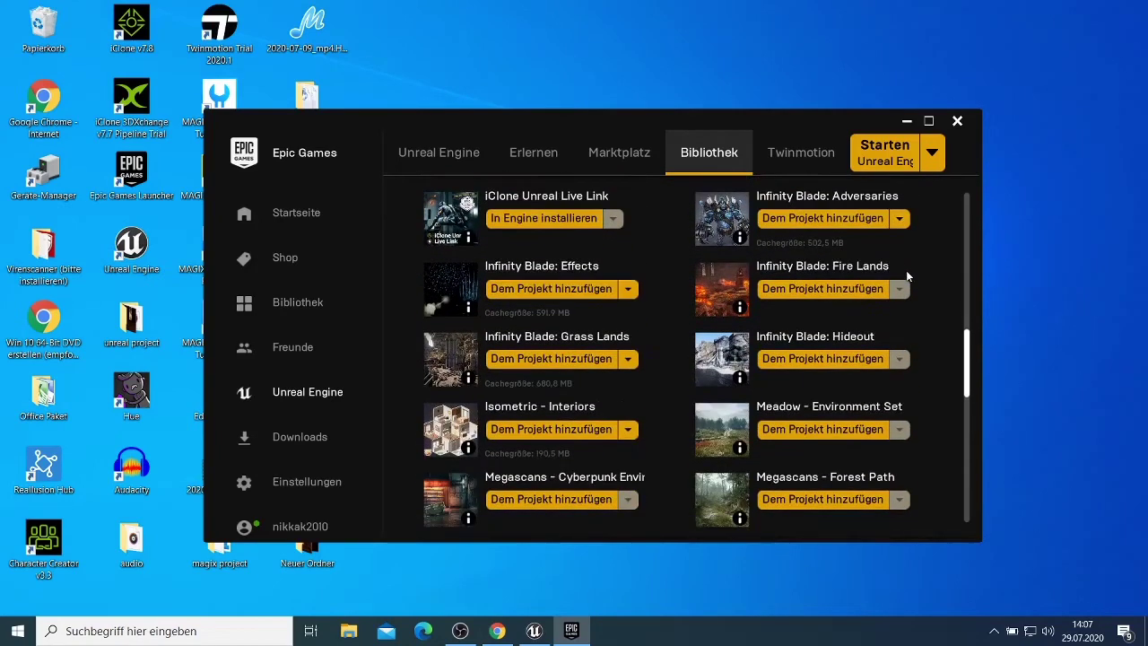
scroll(906, 270, "down", 7)
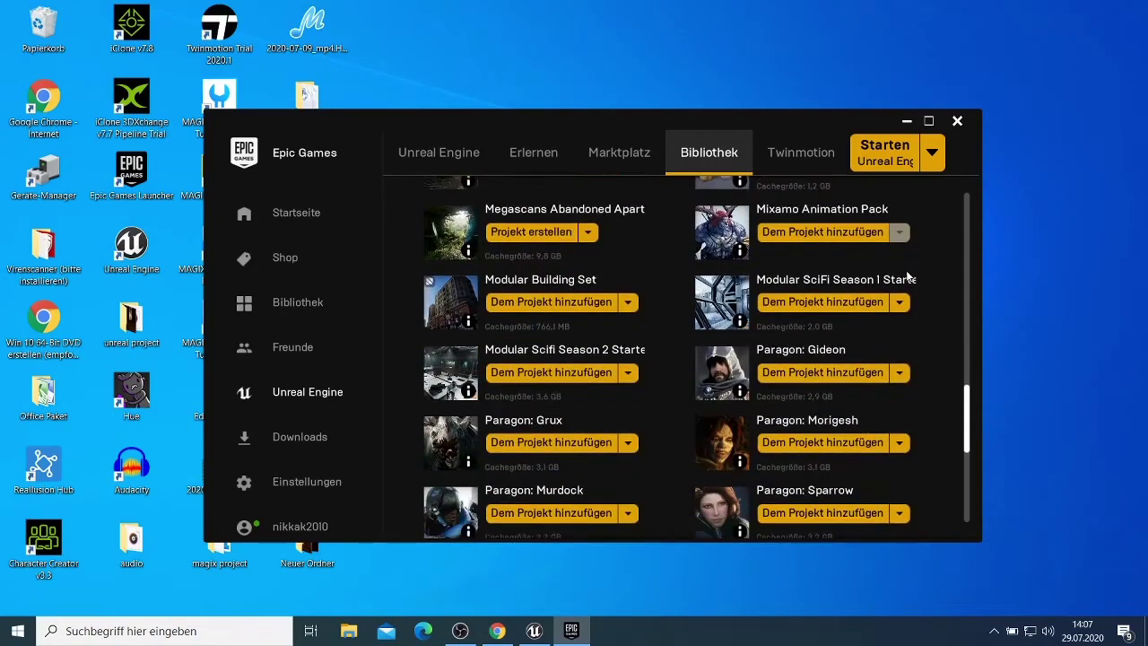
scroll(907, 276, "down", 1)
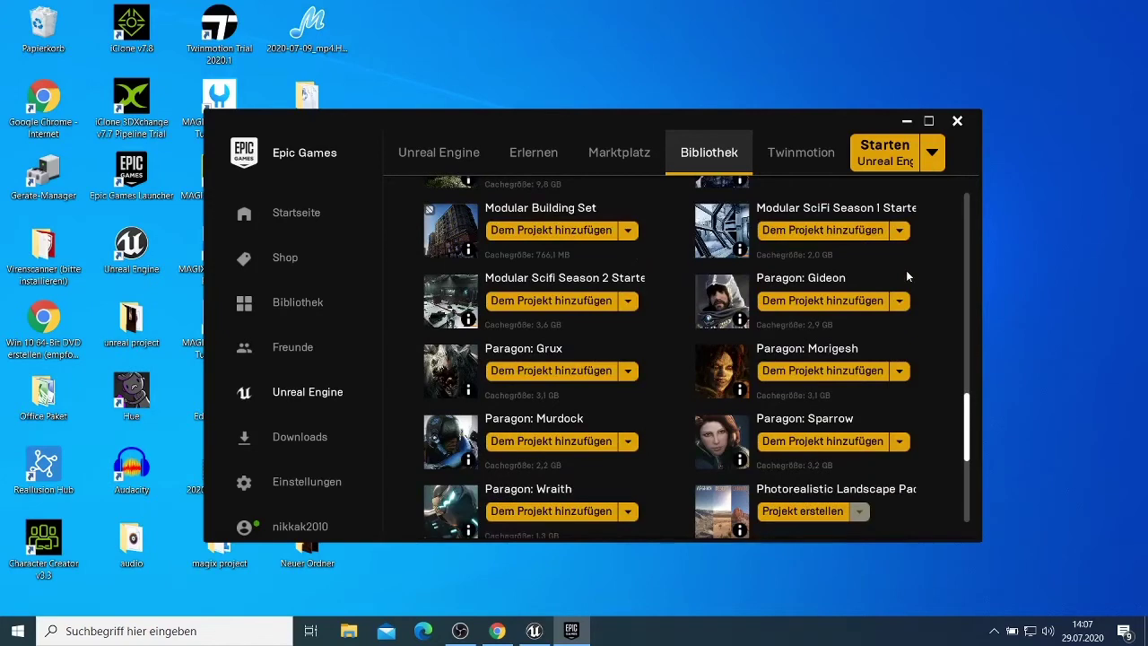
scroll(906, 276, "down", 1)
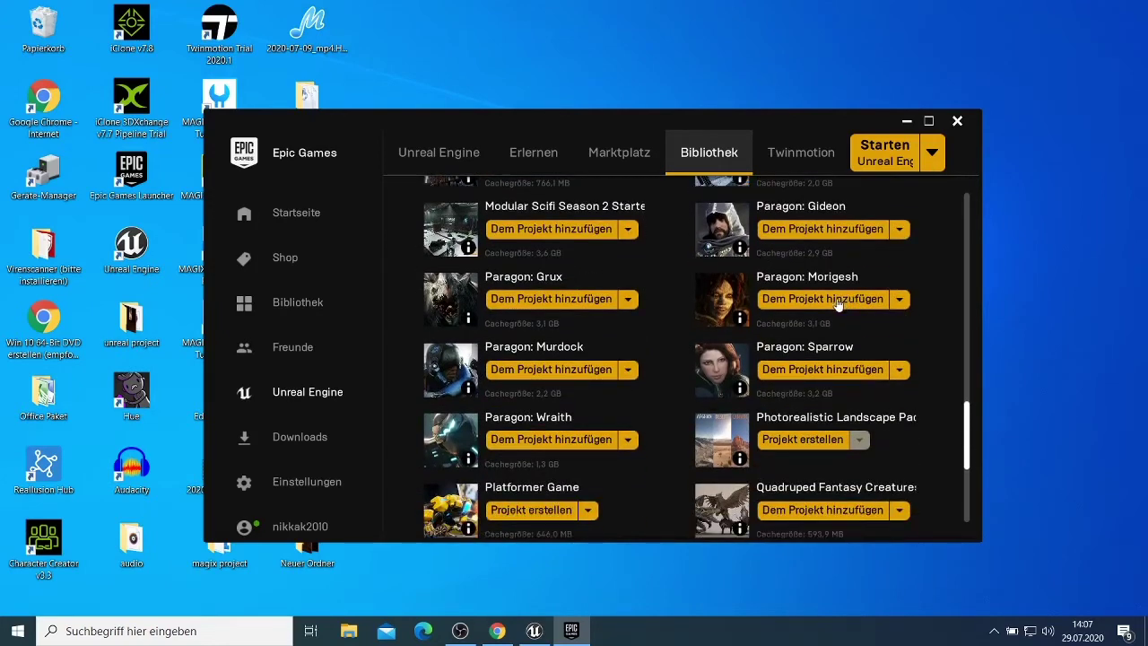
Add the Paragon: Murdock character pack from the vault to the myfirstvideo project
left_click(579, 369)
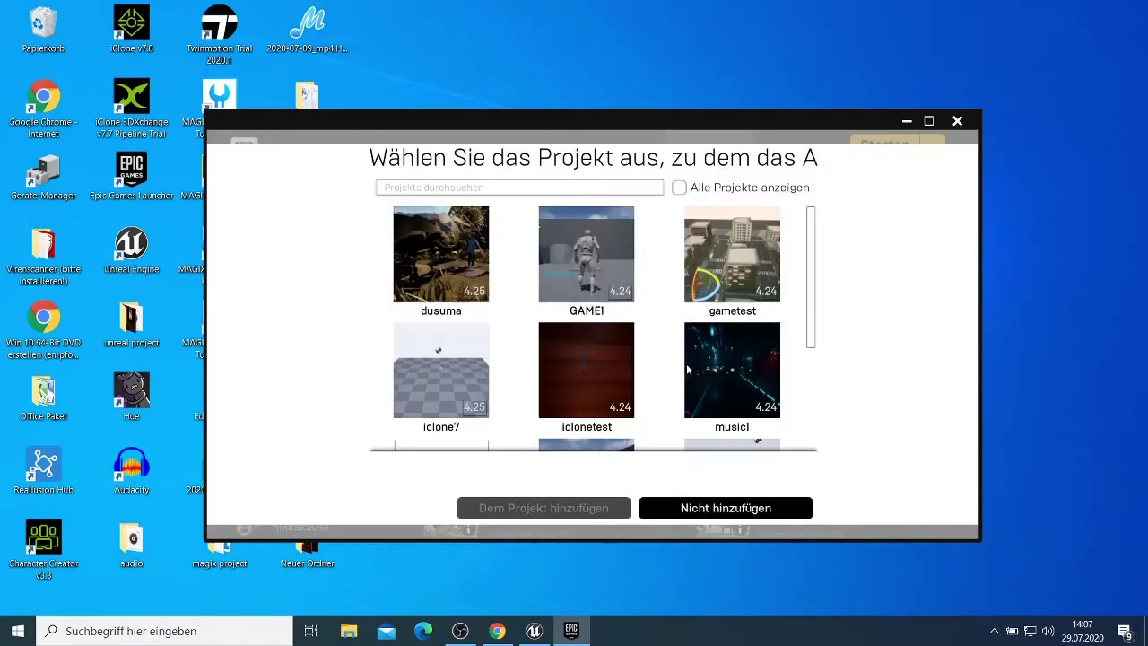
scroll(646, 377, "down", 3)
left_click(725, 321)
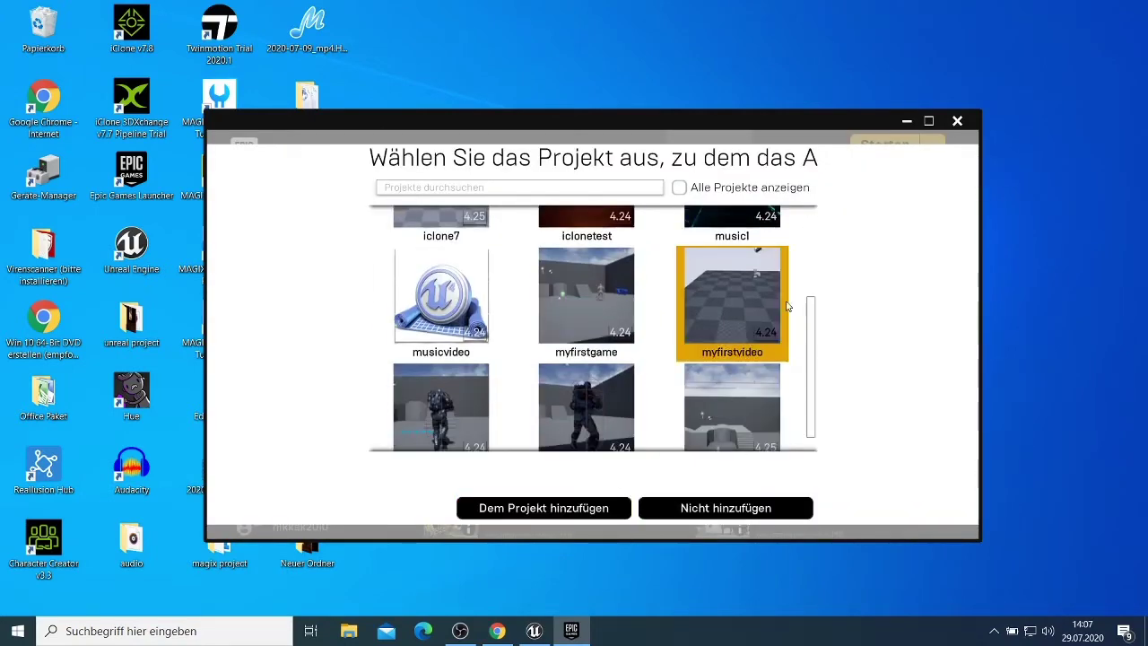
mouse_move(722, 335)
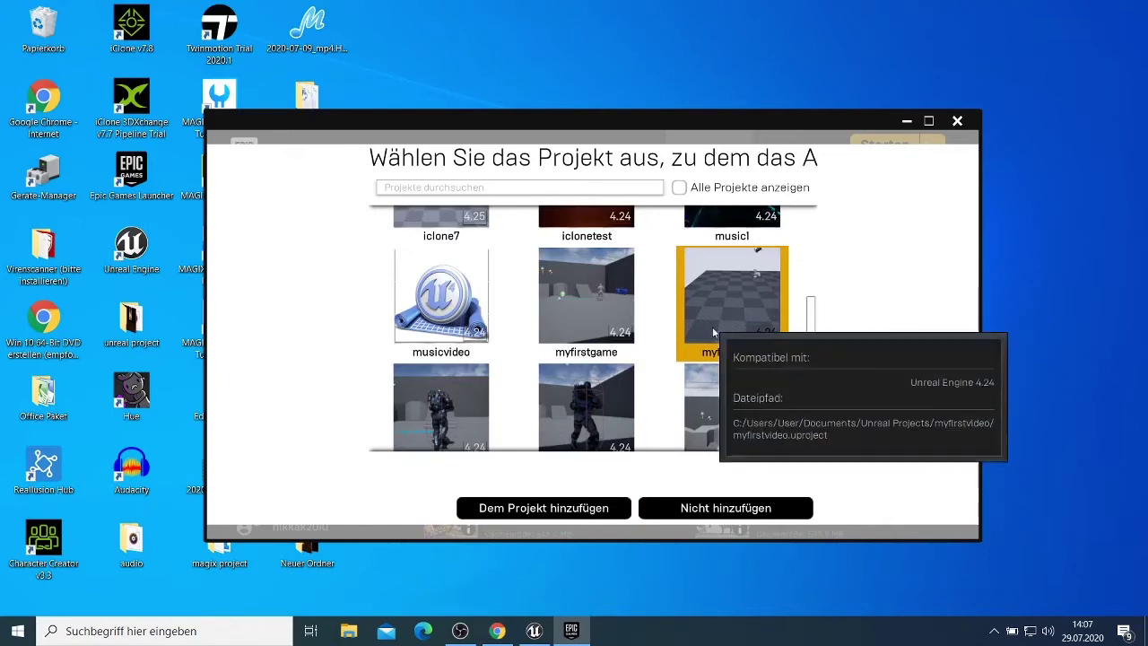
left_click(576, 509)
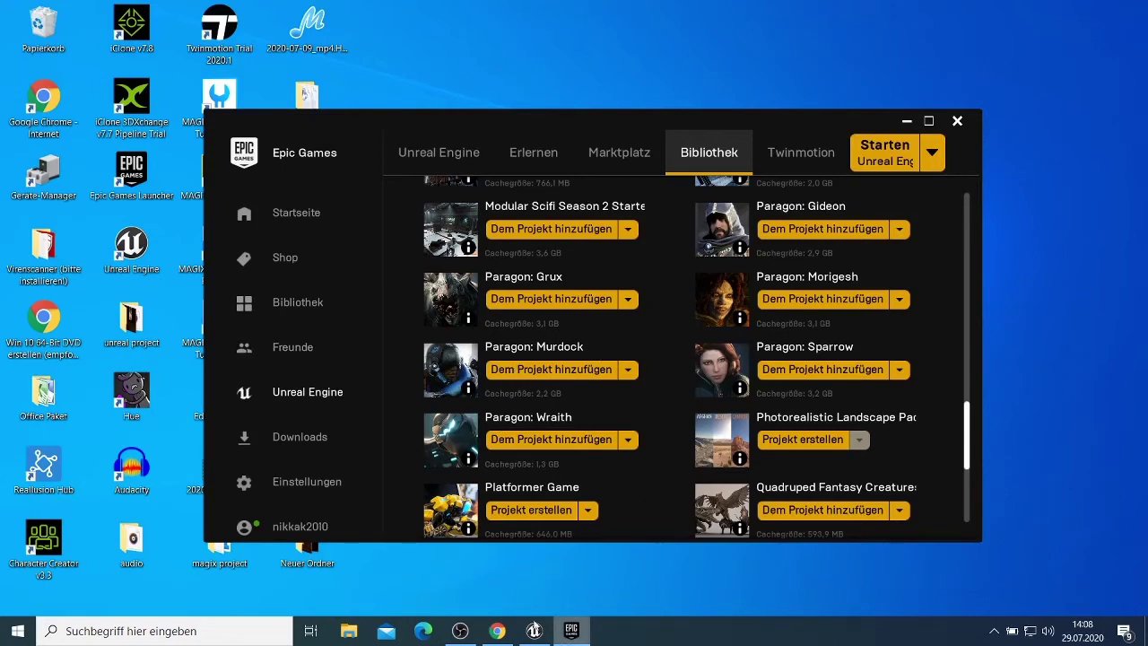
Switch to the Unreal Editor with the myfirstvideo project and maximize its window
left_click(536, 634)
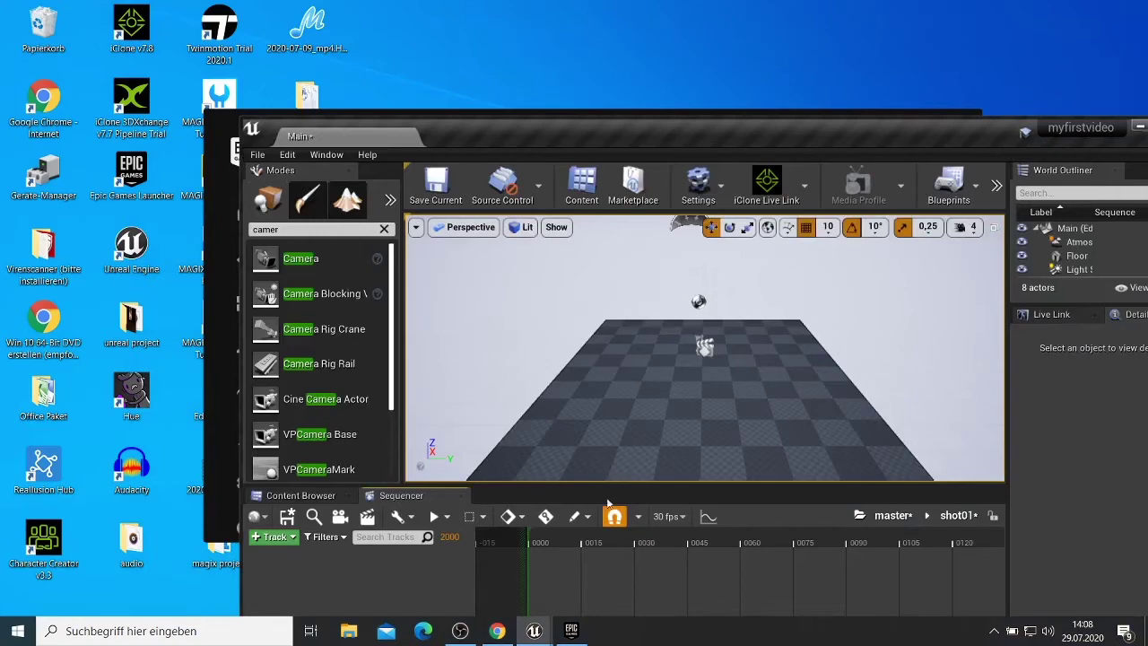
mouse_move(535, 632)
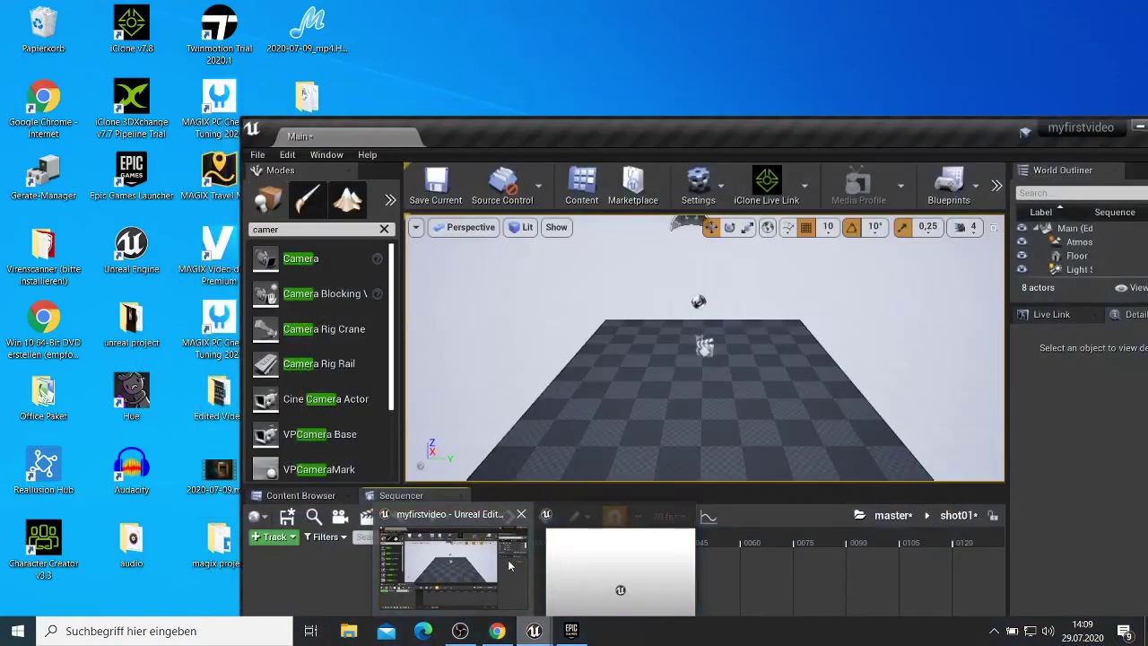
left_click(495, 551)
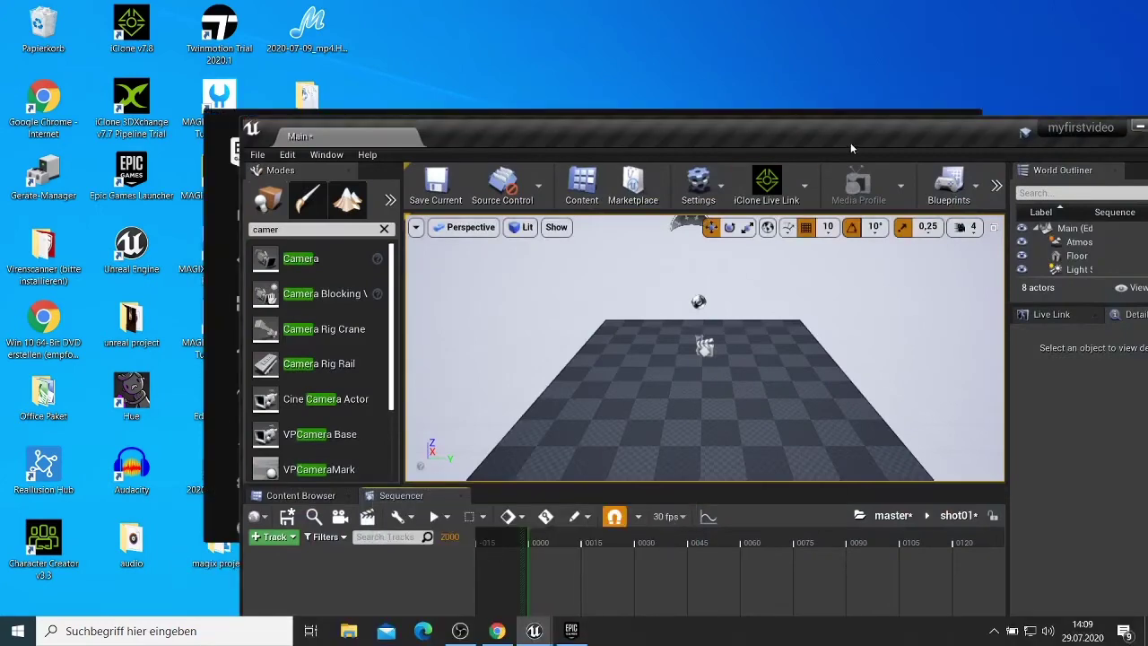
left_click_drag(850, 143, 689, 93)
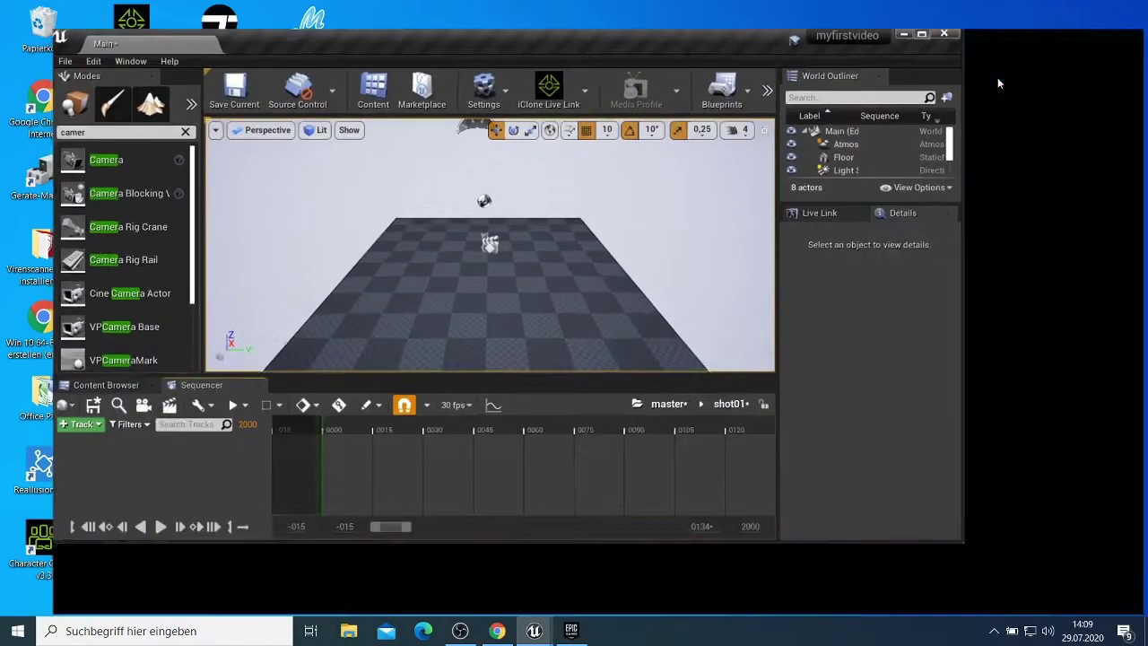
left_click(995, 77)
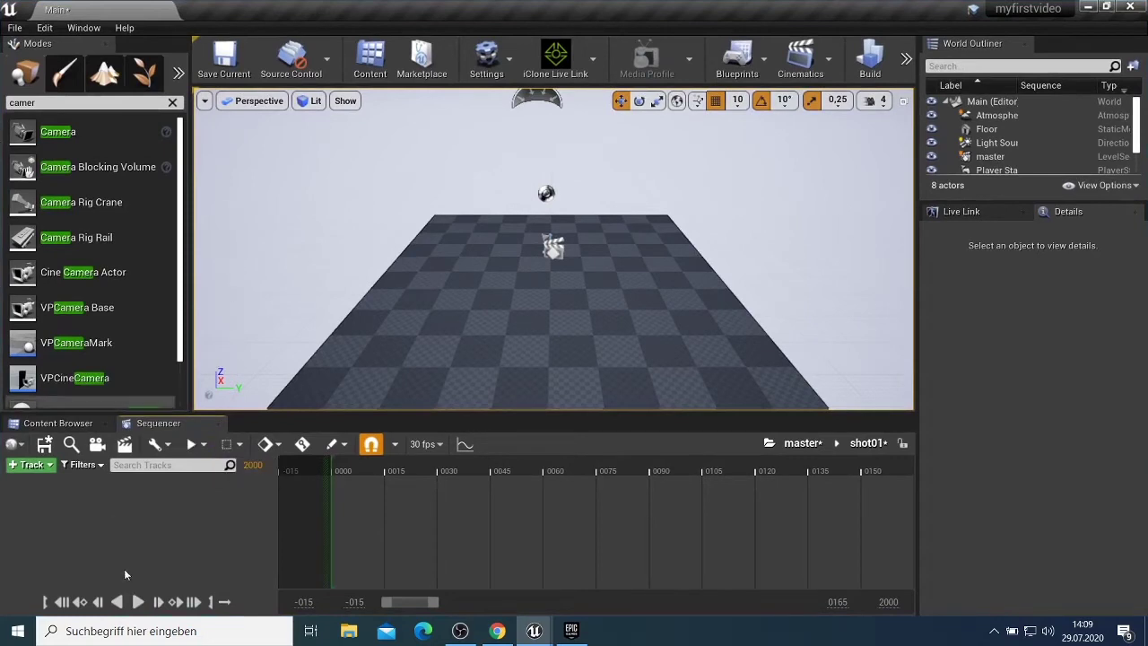
Browse the project content to the Murdock folder under ParagonMurdock, Characters, Heroes
left_click(63, 423)
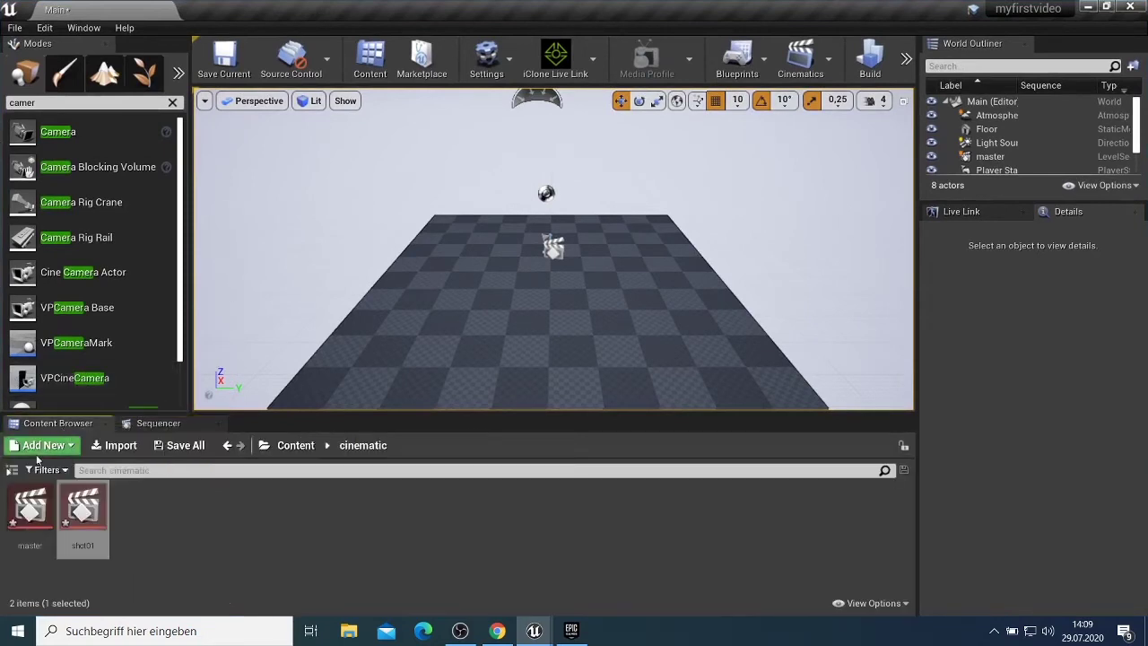
left_click(229, 445)
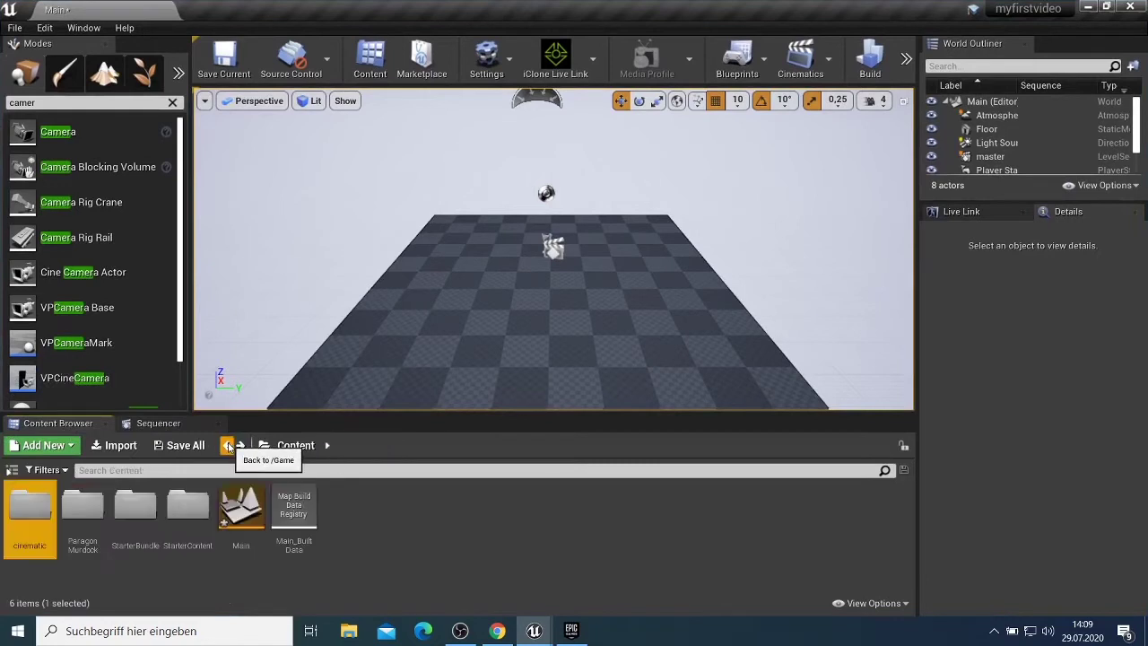
double_click(80, 514)
double_click(30, 508)
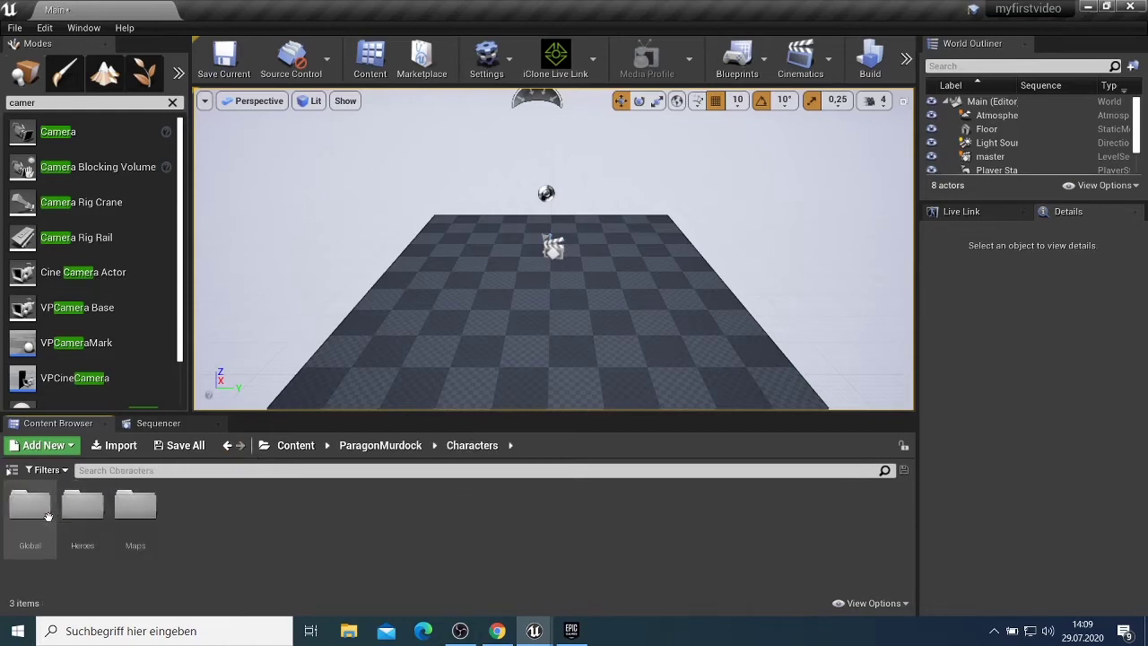
double_click(82, 509)
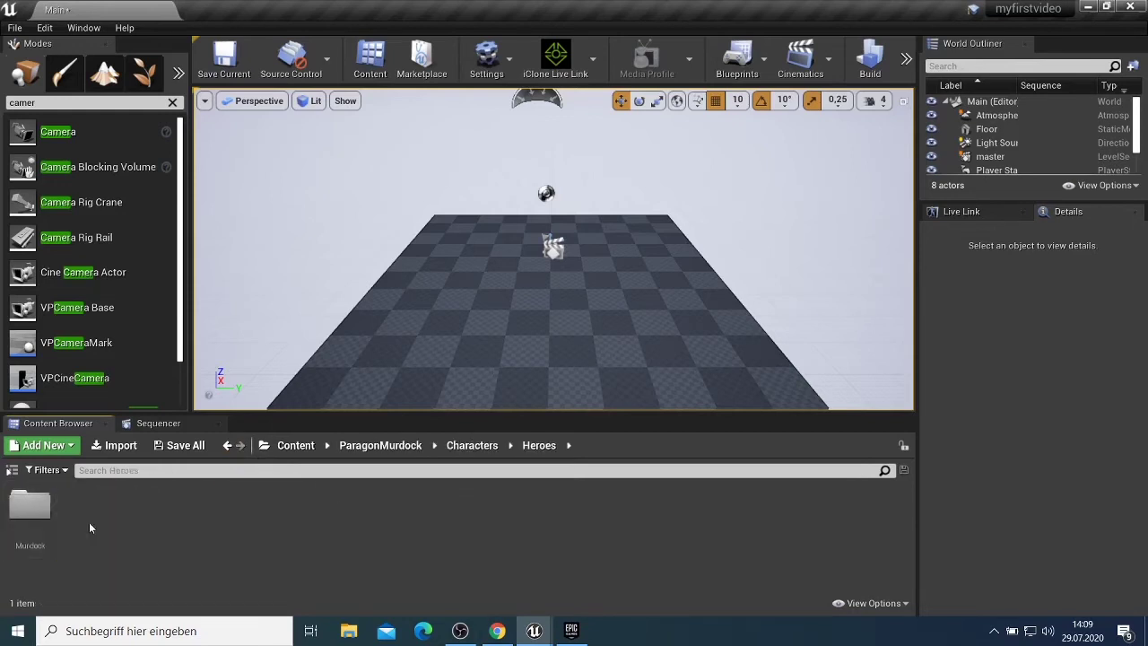
double_click(31, 513)
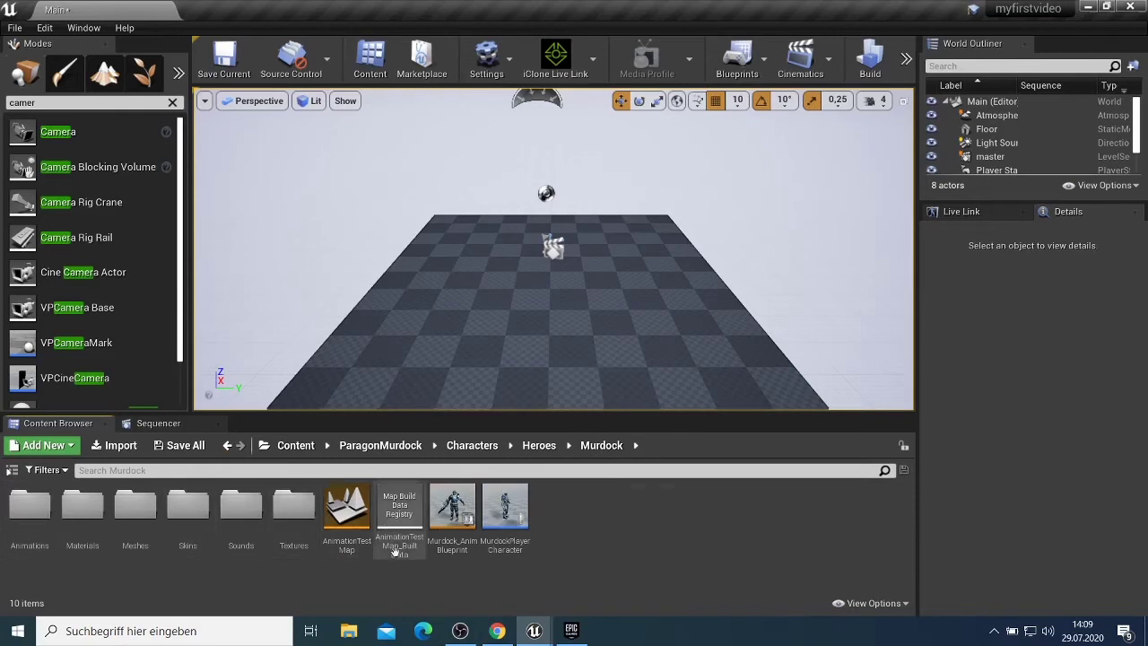
Open Murdock_AnimBlueprint to examine its character preview and event graph, and close it again
left_click(448, 529)
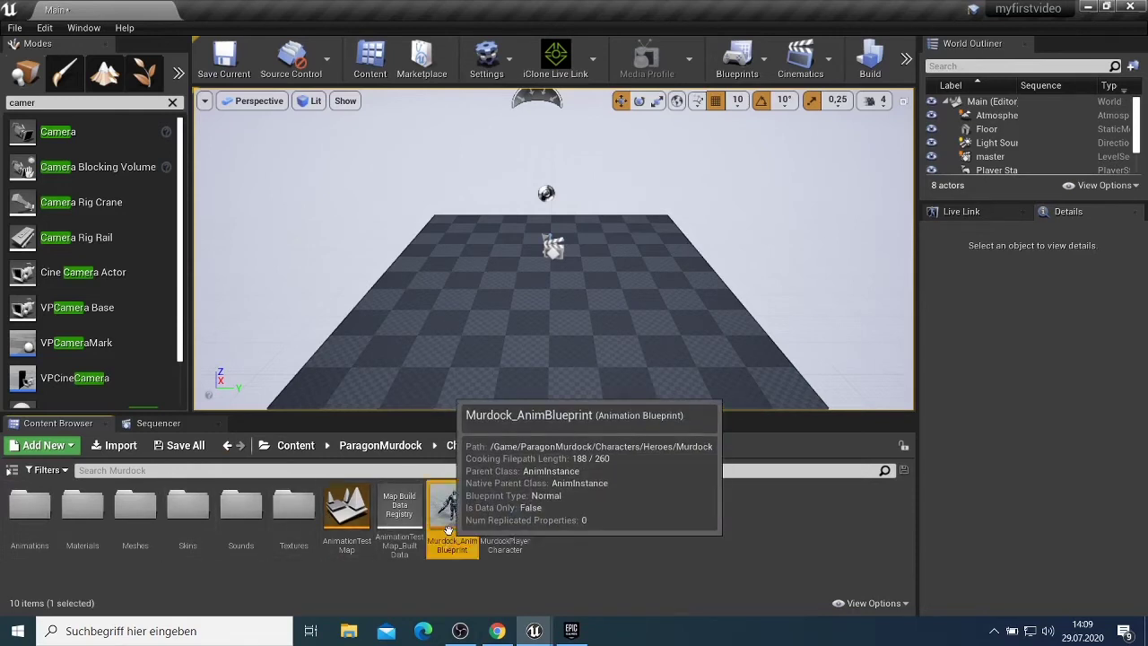
double_click(440, 520)
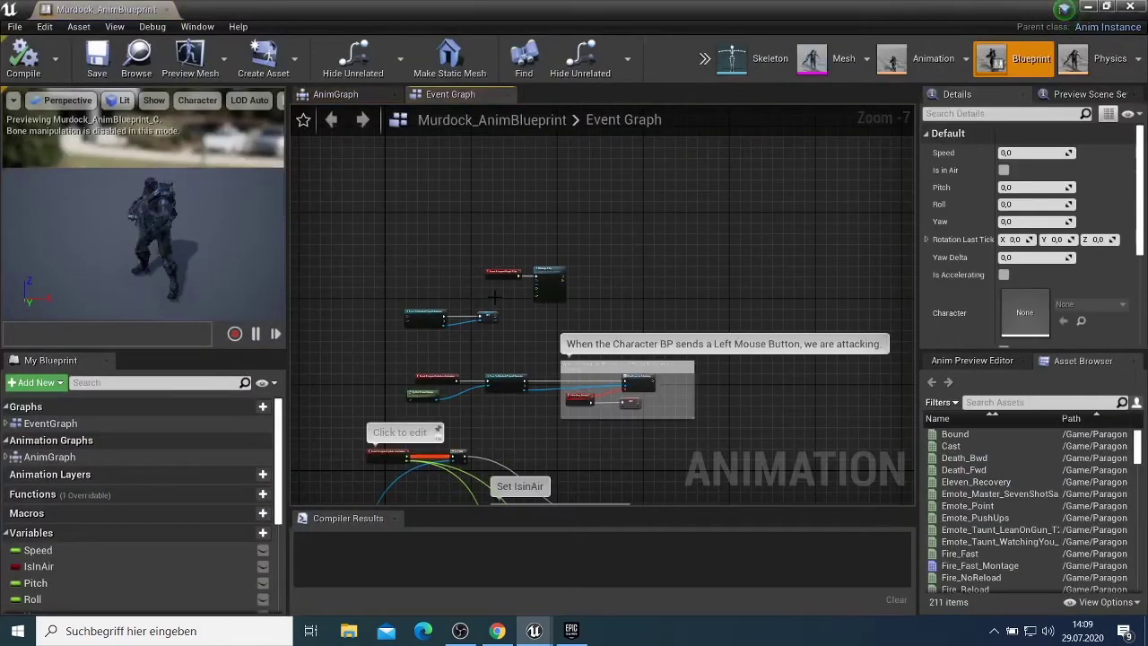
left_click(1135, 7)
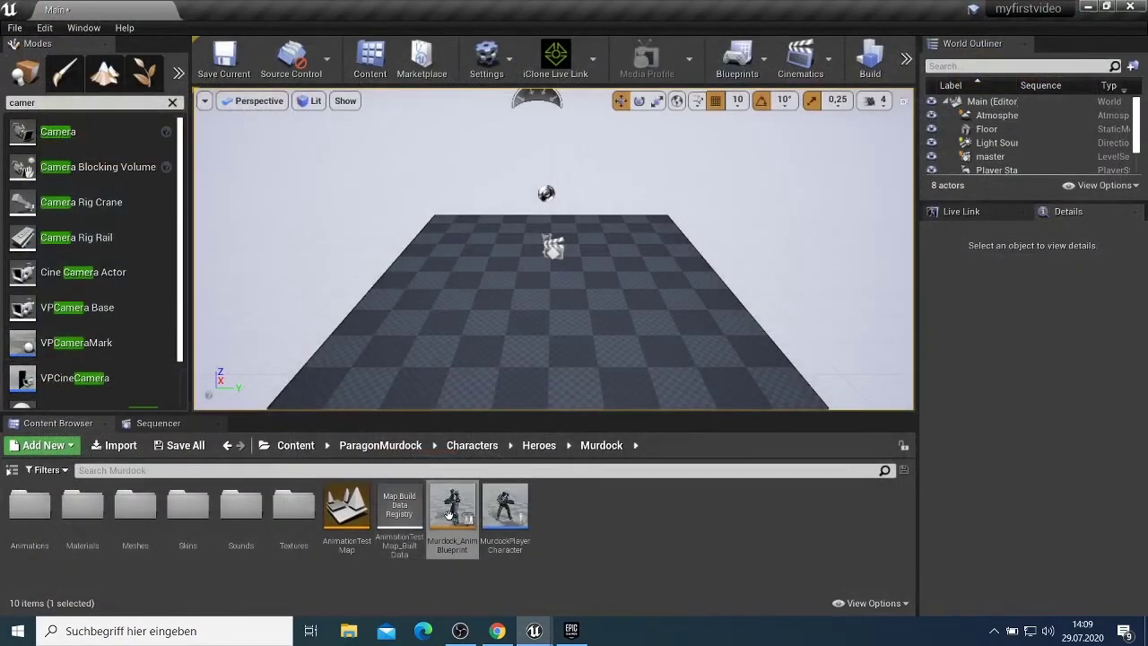
Place Murdock_AnimBlueprint in the level on the checkered floor at about X -310, Y -100, Z 20
left_click_drag(449, 513, 502, 338)
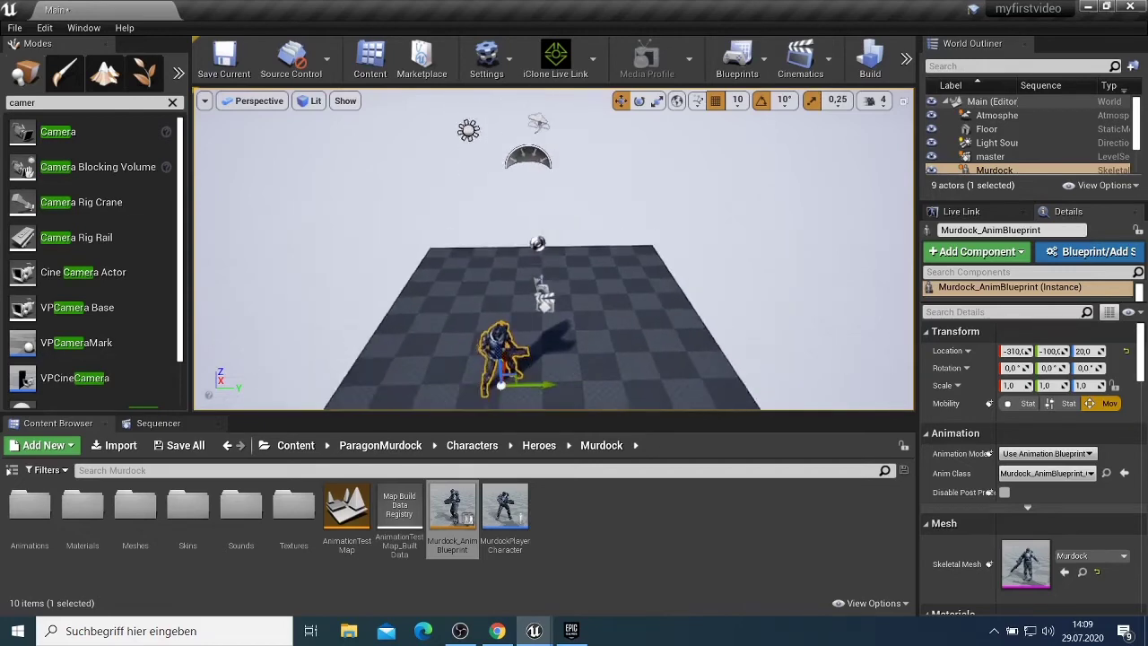
scroll(565, 321, "up", 6)
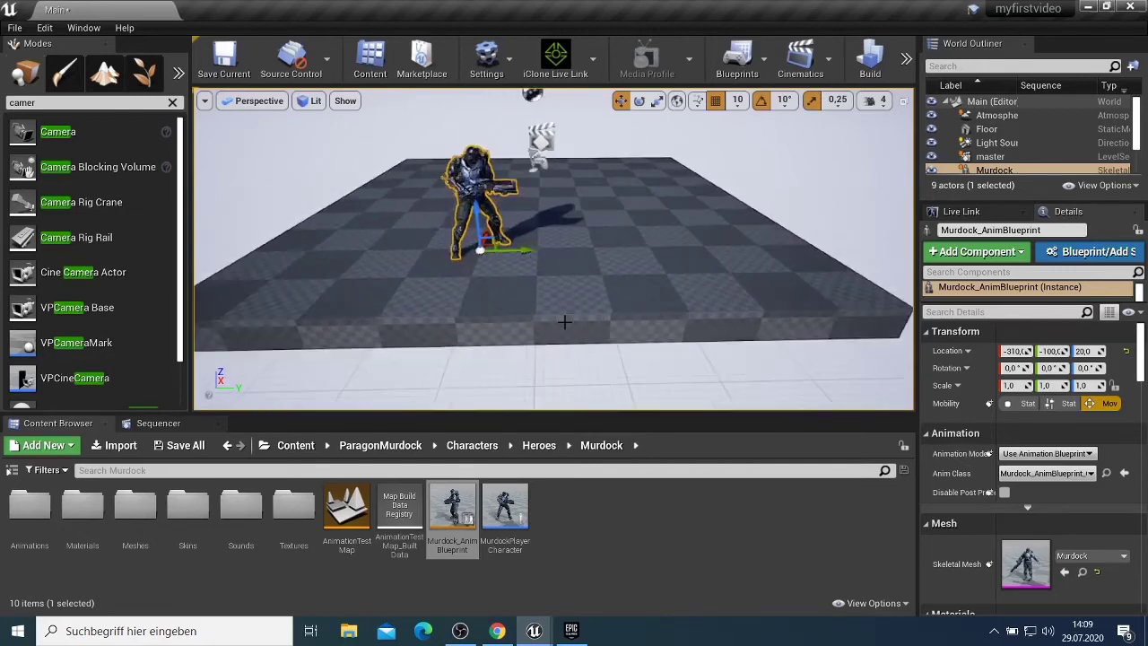
scroll(553, 248, "down", 3)
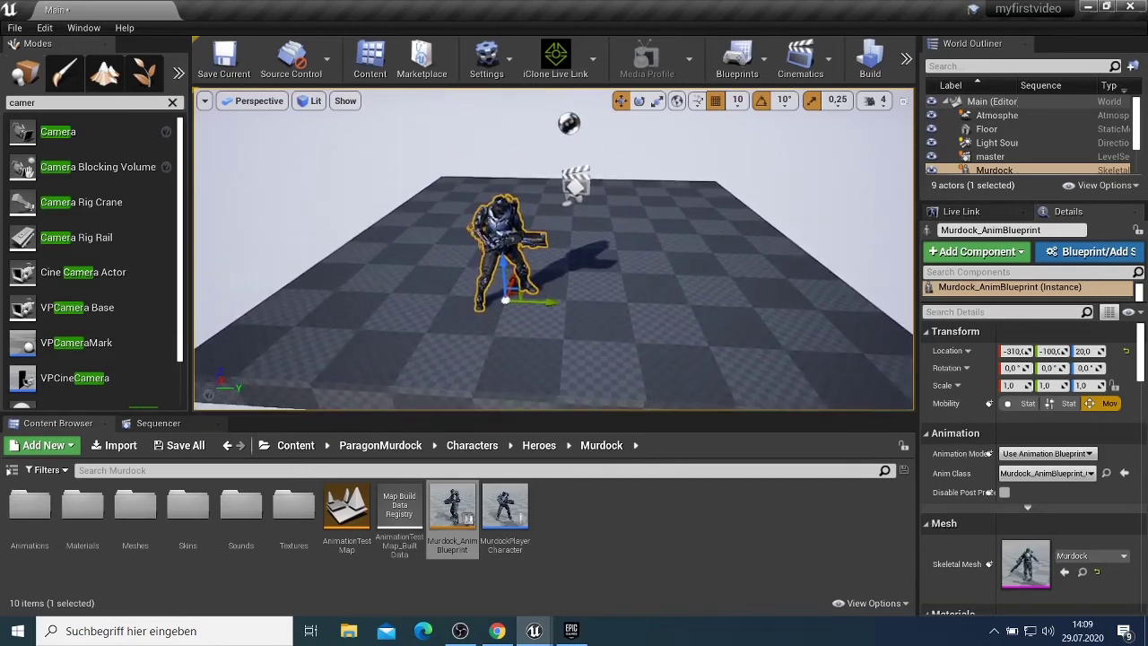
Place a Cine Camera Actor on the floor beside Murdock at about X -290, Y 60, Z 20, and start piloting it
left_click(71, 282)
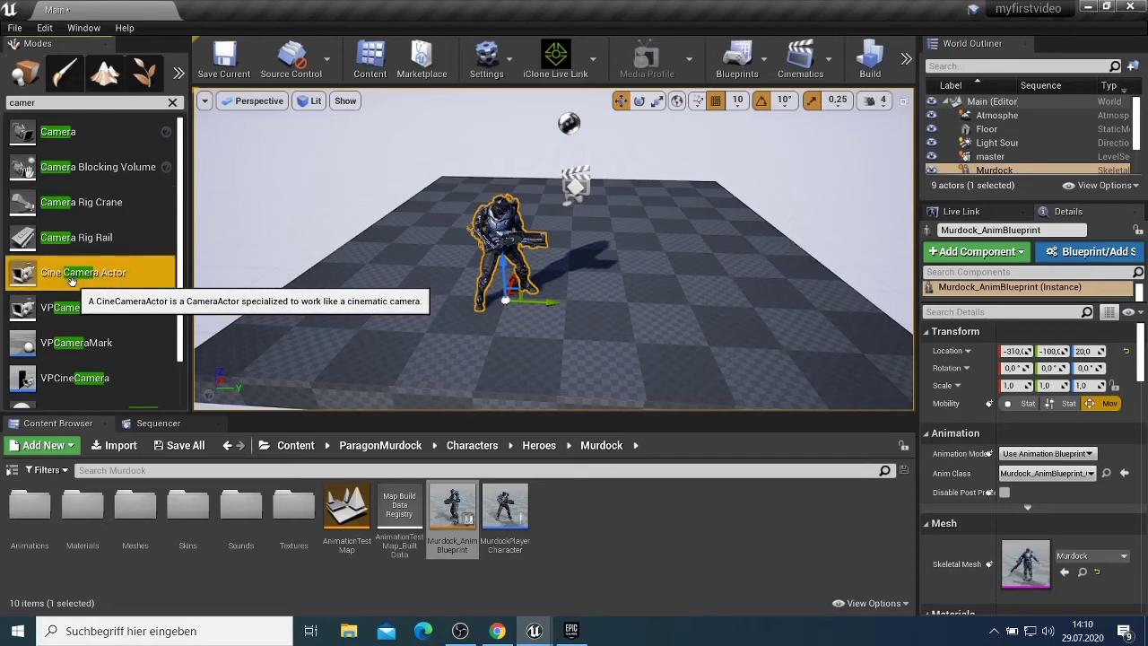
left_click_drag(71, 282, 604, 300)
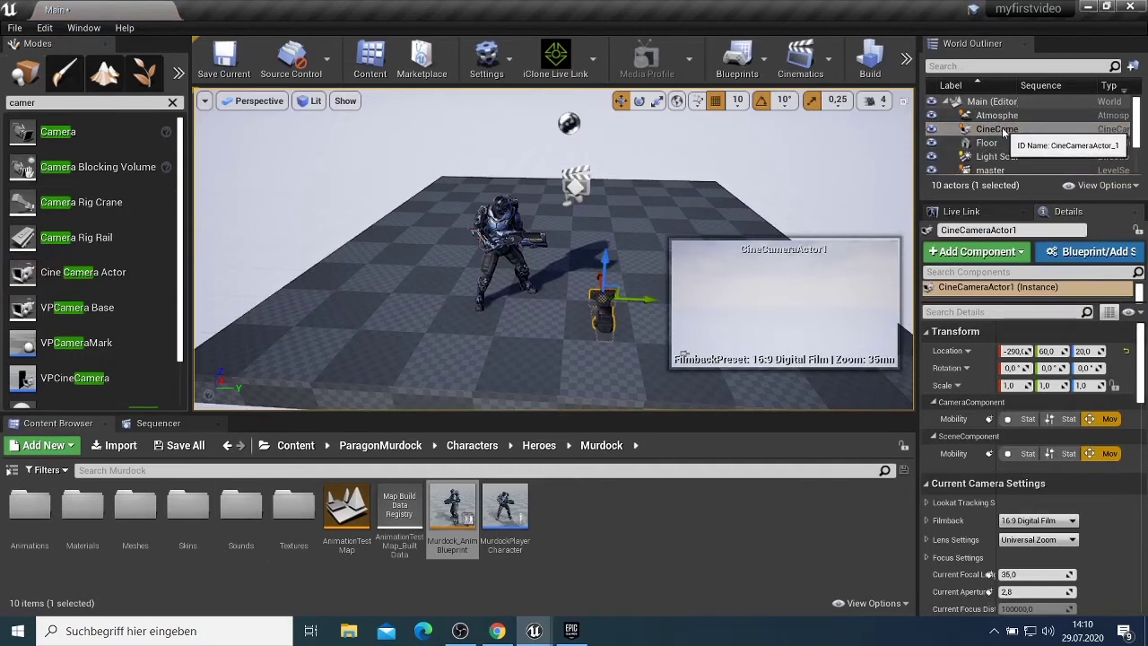
left_click(997, 130)
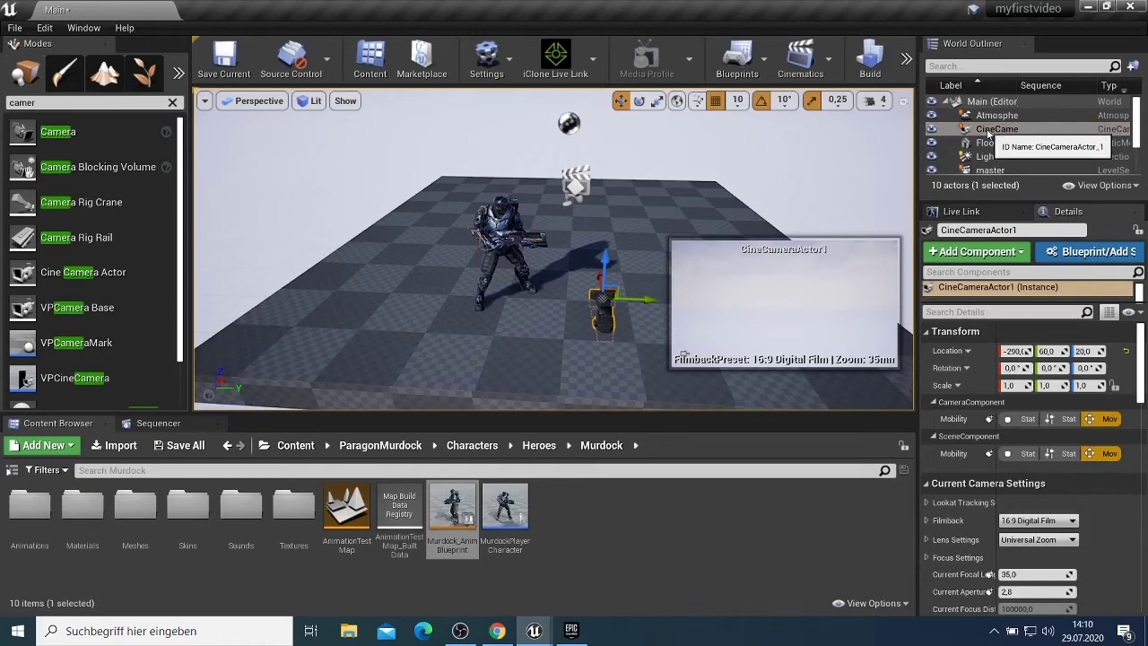
right_click(990, 133)
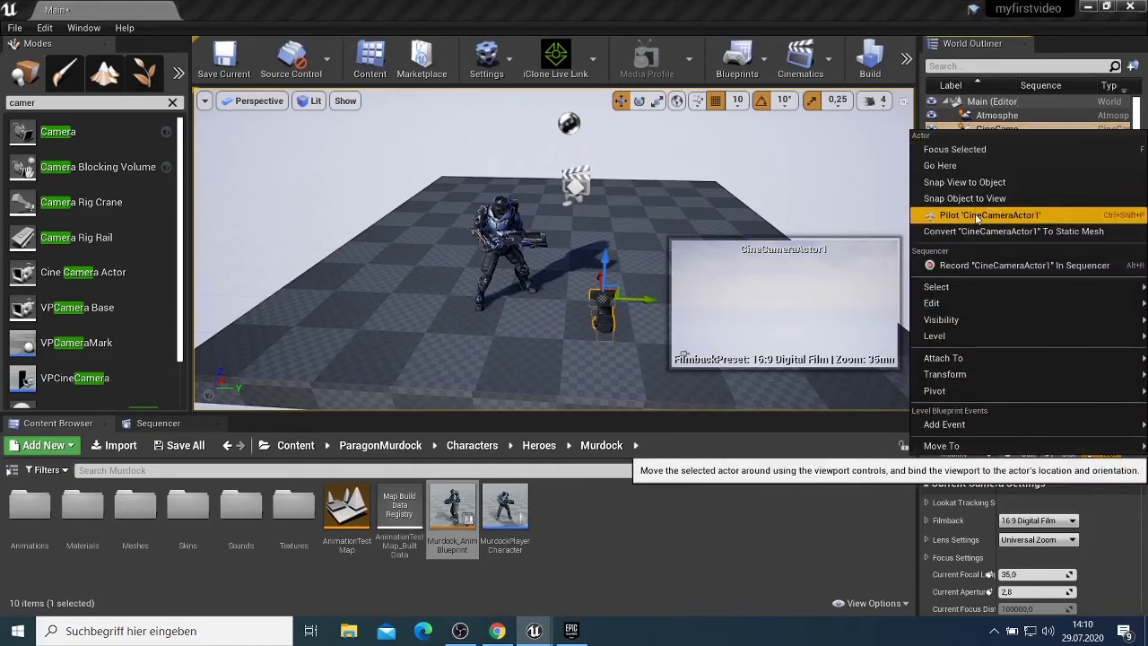
left_click(975, 213)
Frame Murdock's full figure with the piloted cine camera, at about X -1002, Y 41, Z 137, rotated about -6° around Z
scroll(704, 213, "down", 8)
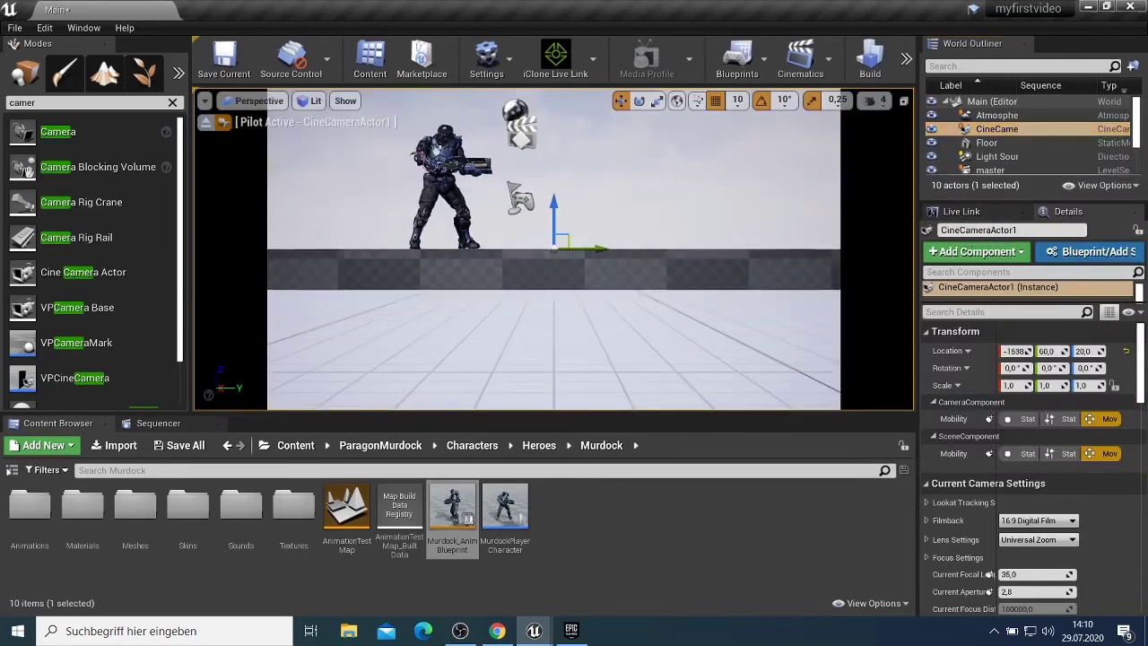
middle_click_drag(704, 214, 687, 194)
scroll(687, 196, "up", 3)
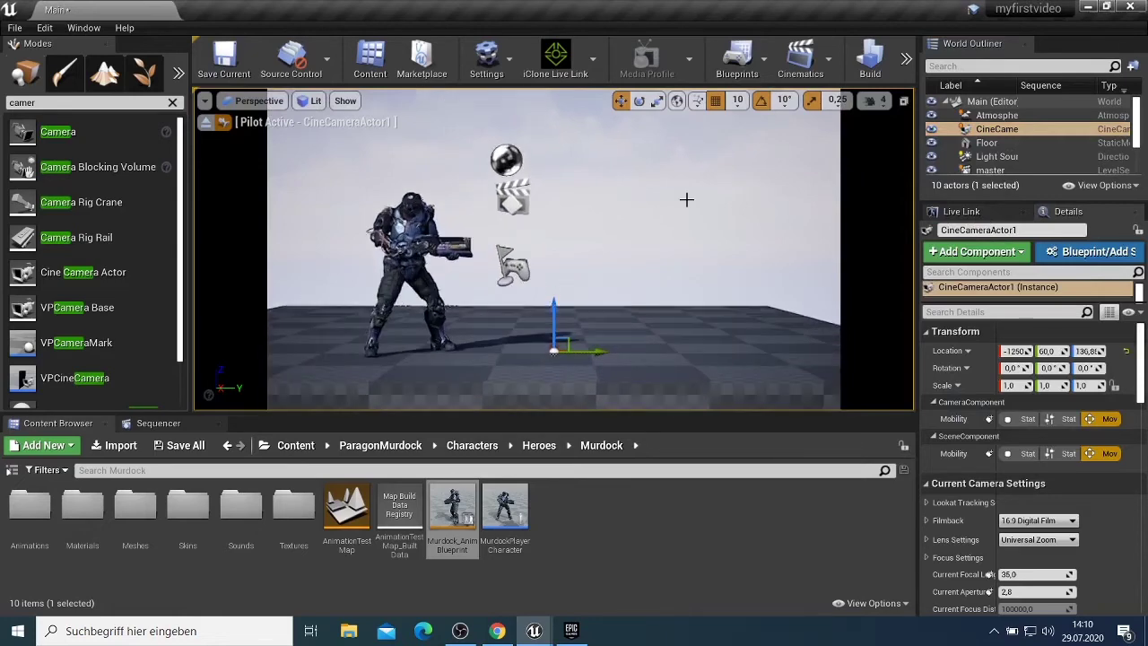
left_click_drag(686, 199, 619, 256)
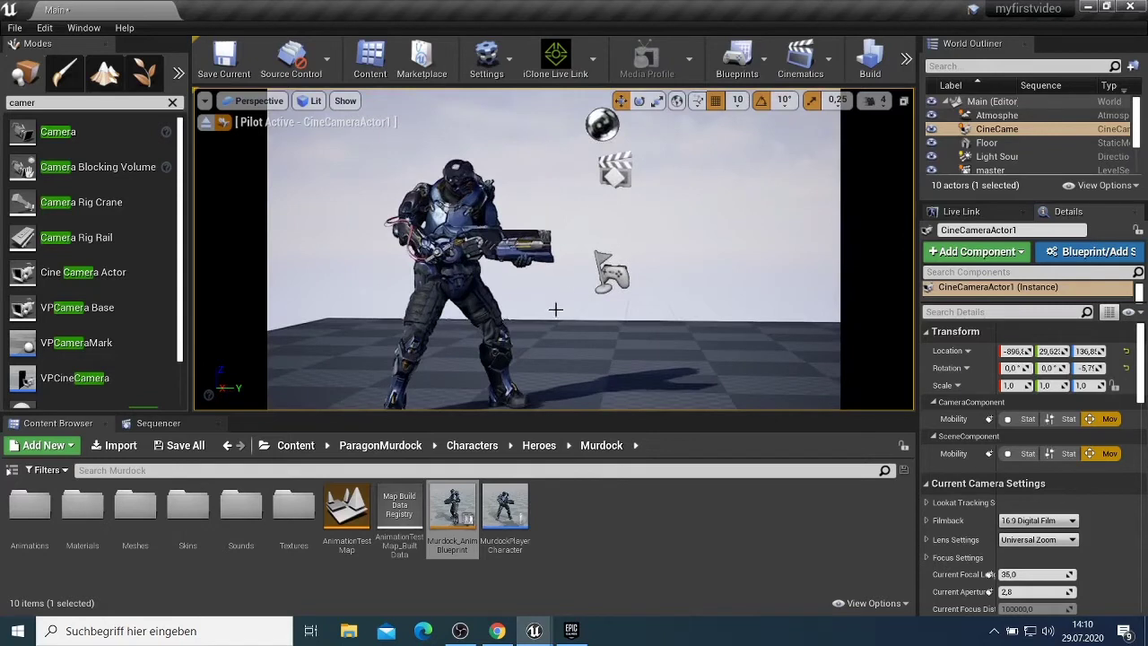
mouse_move(556, 310)
left_mouse_down()
mouse_move(556, 324)
mouse_move(556, 314)
left_mouse_up()
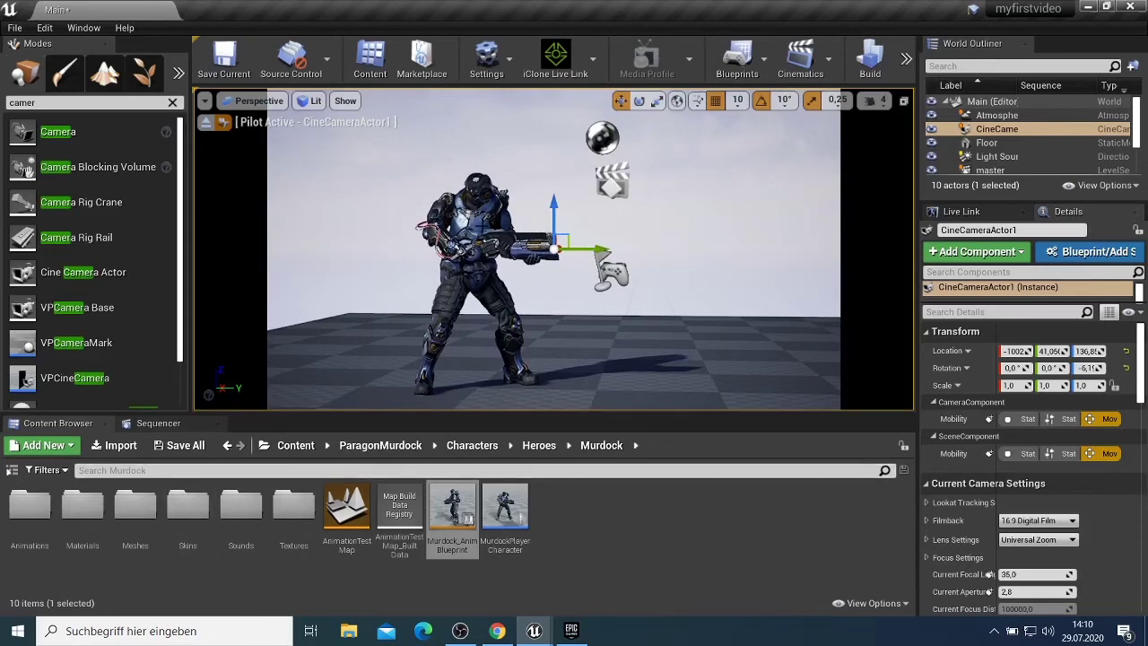
Select the Murdock character in the level and bring up the shot01 sequence in Sequencer
right_click(483, 231)
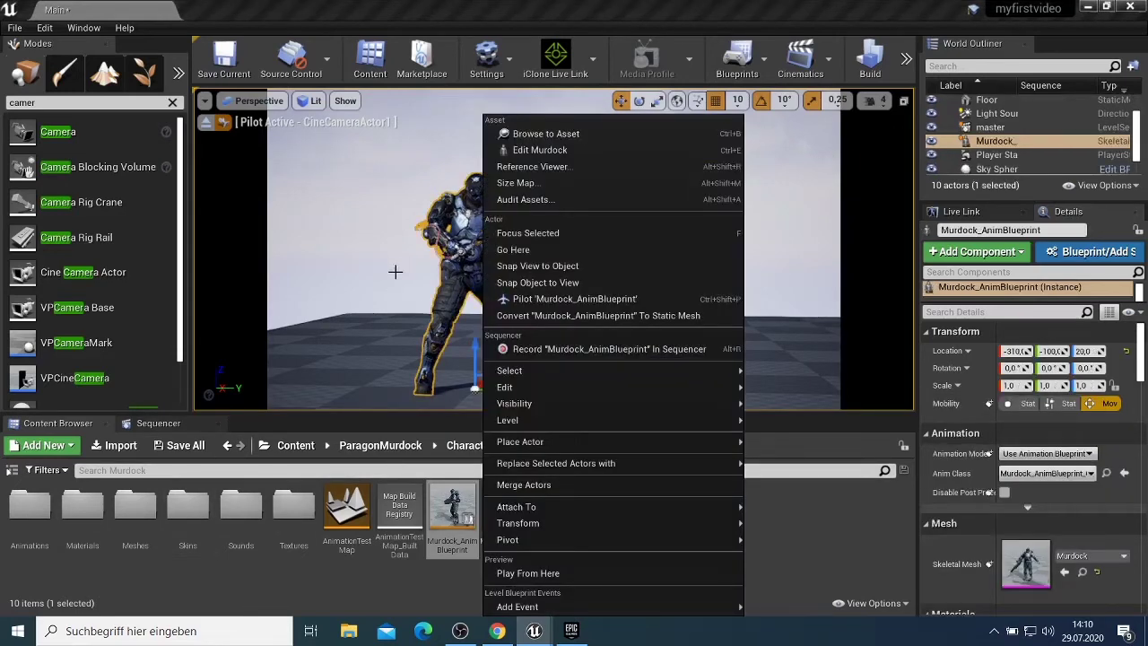
left_click(394, 271)
left_click(477, 267)
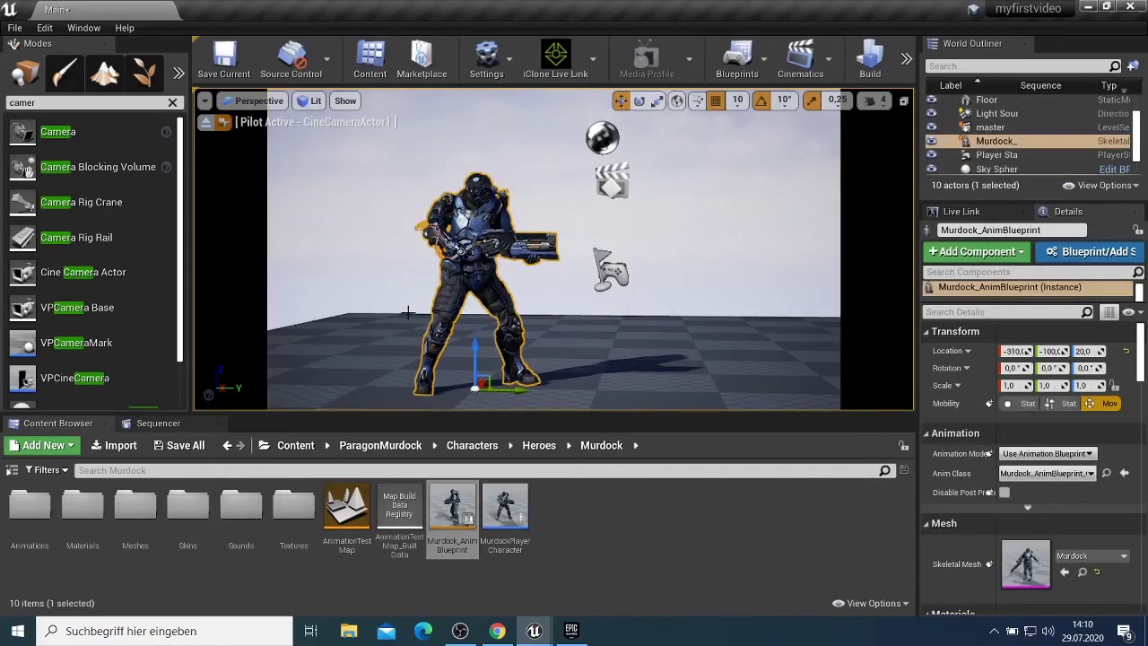
left_click(154, 423)
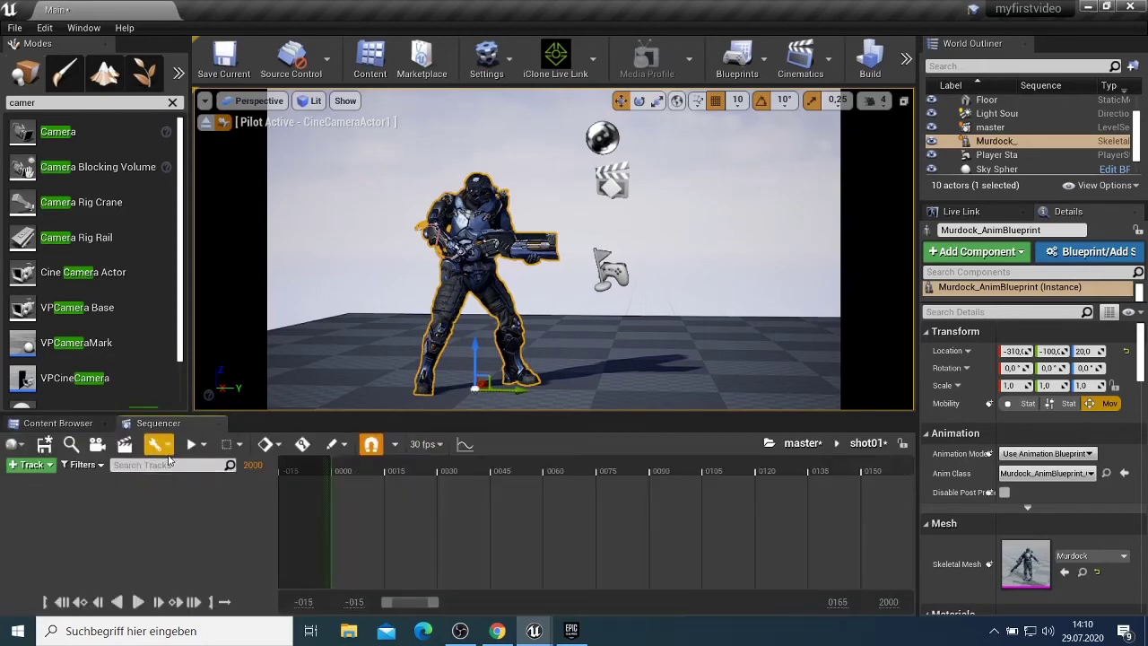
Switch to the master sequence to examine its track and shot insertion options, and return to shot01
left_click(804, 444)
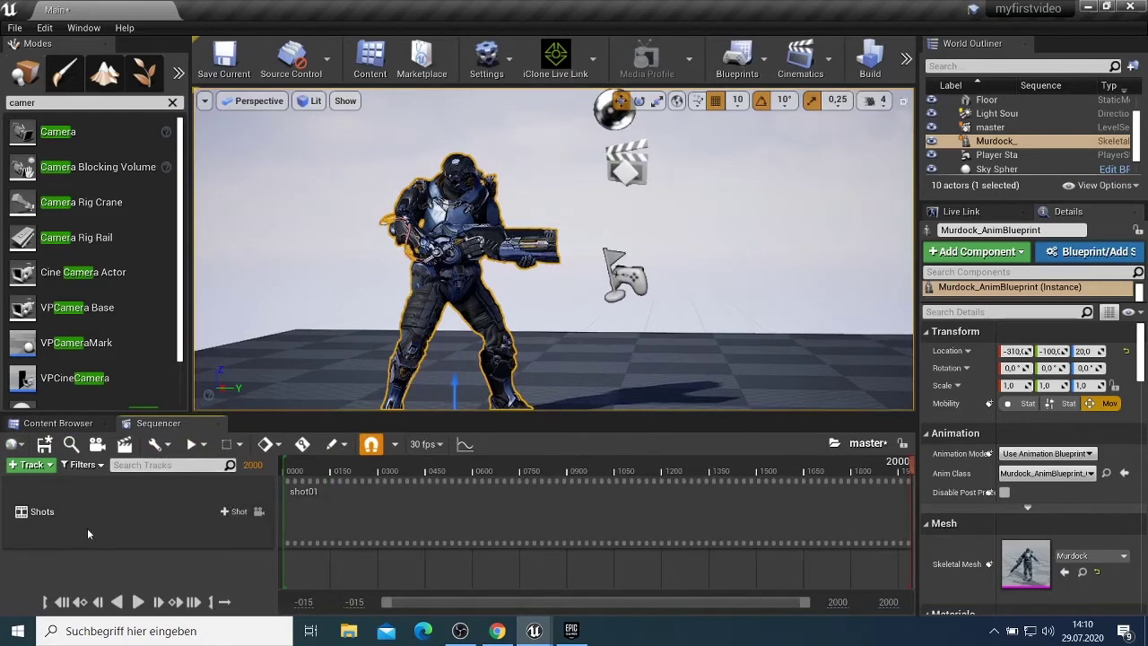
left_click(31, 464)
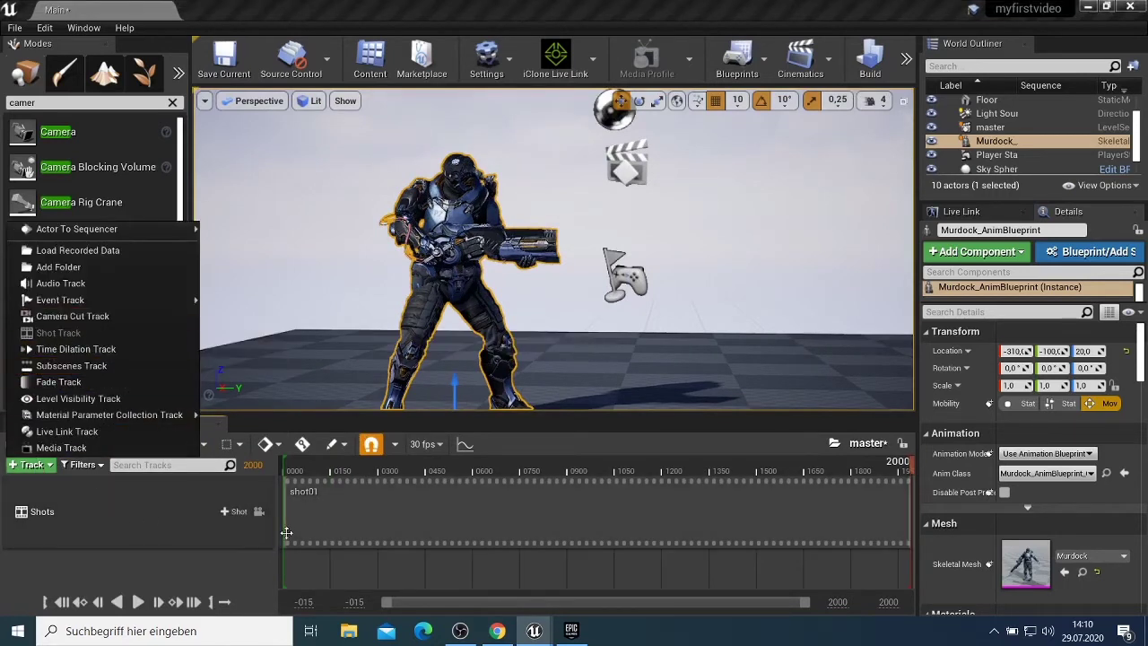
left_click(235, 511)
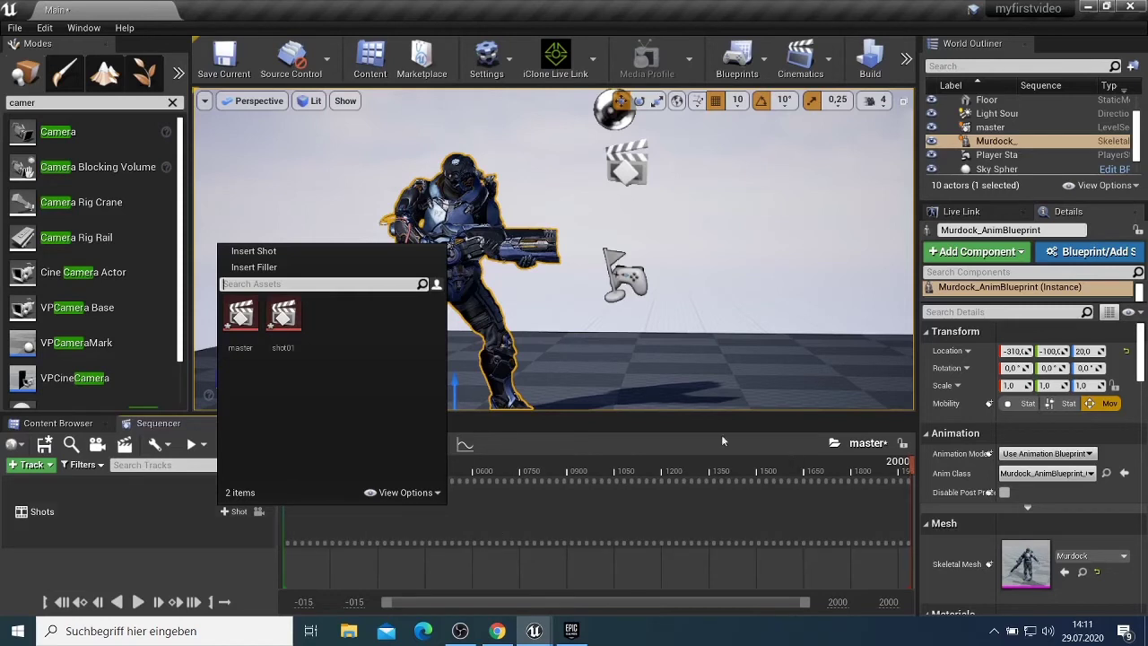
key("Return")
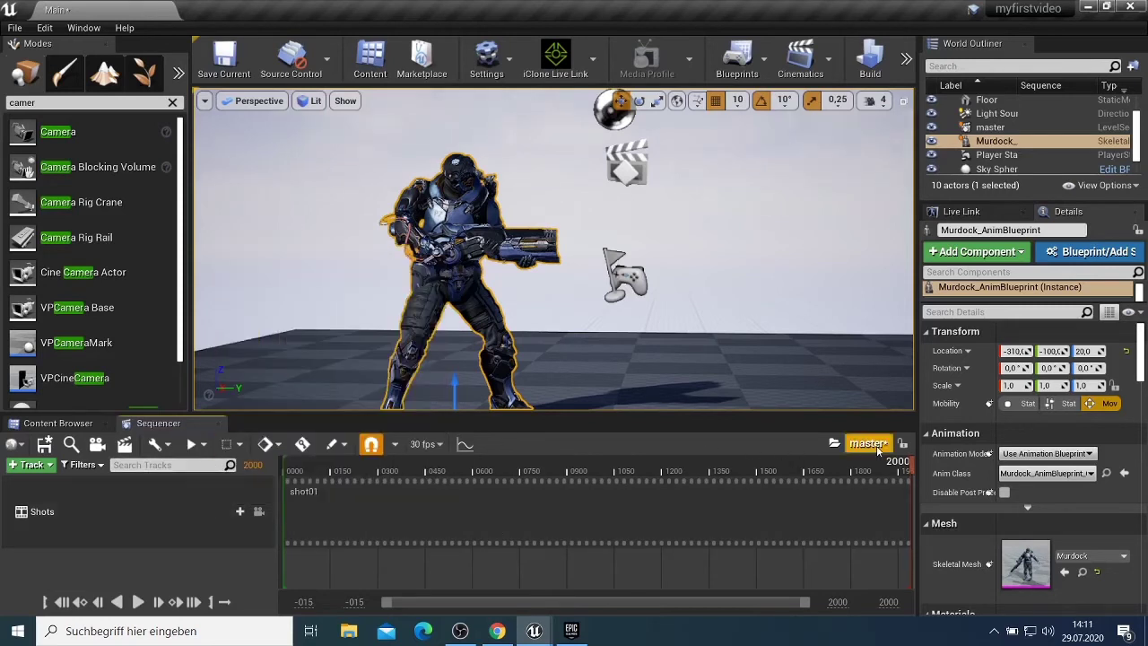
double_click(561, 506)
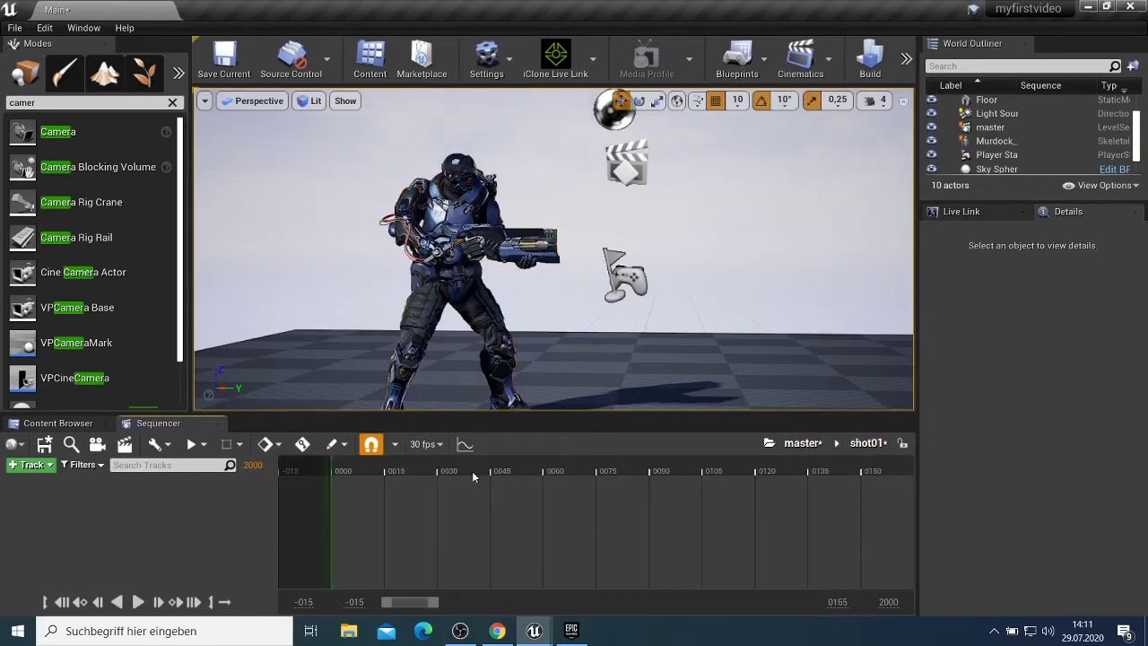
Add the Murdock_AnimBlueprint actor to the shot01 sequence
left_click(35, 468)
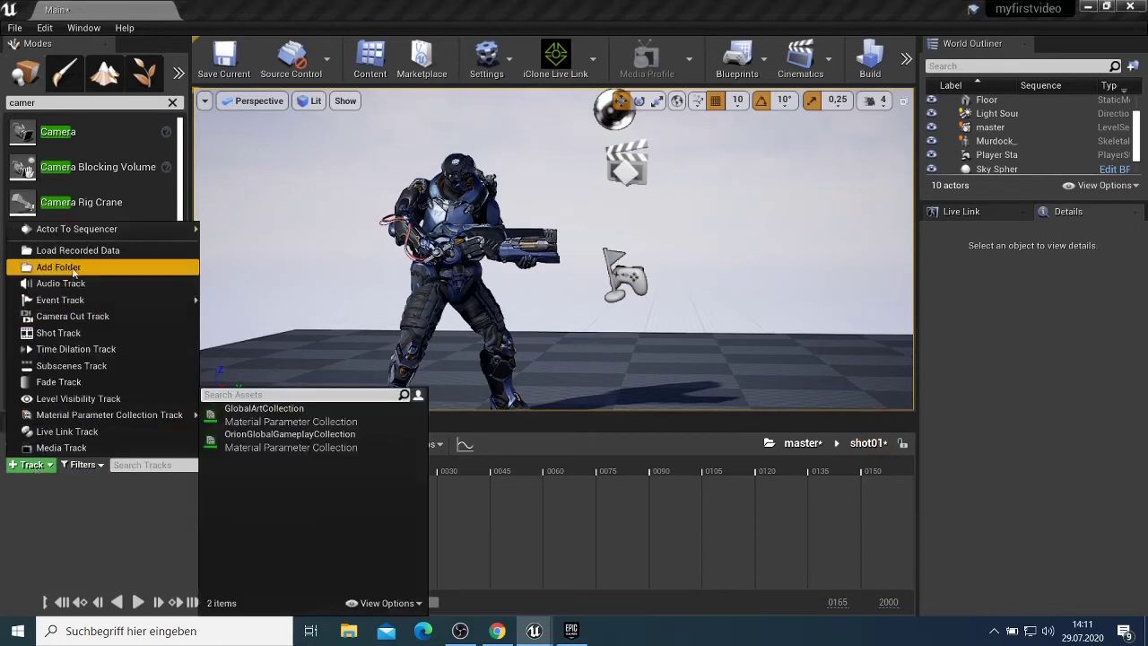
mouse_move(177, 228)
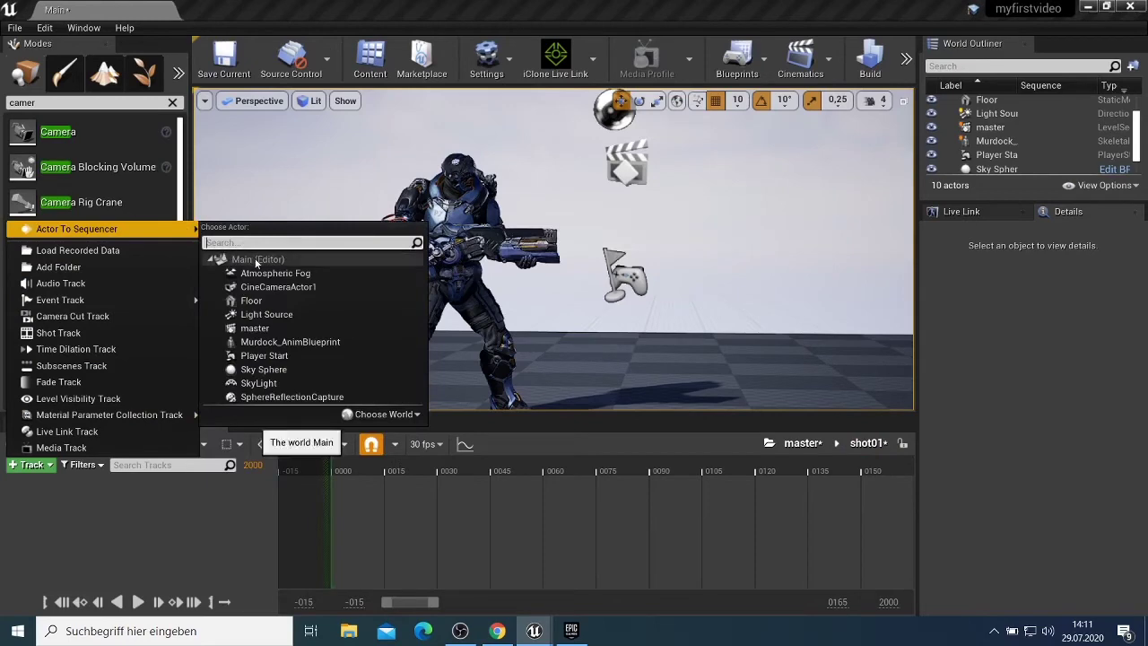
left_click(290, 341)
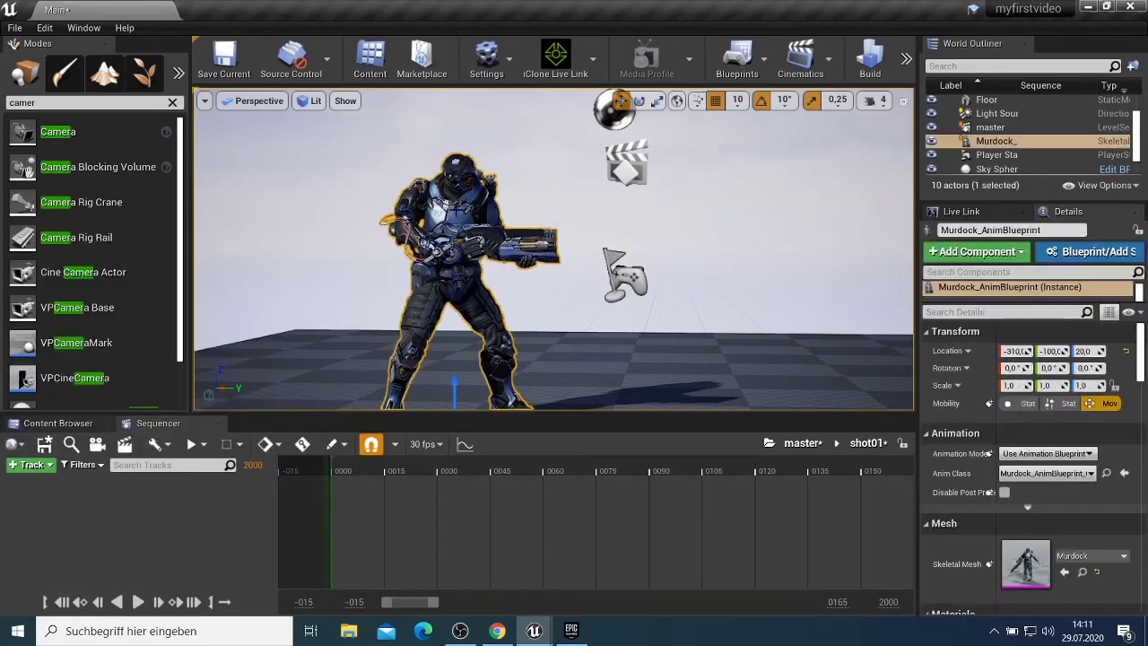
left_click(42, 468)
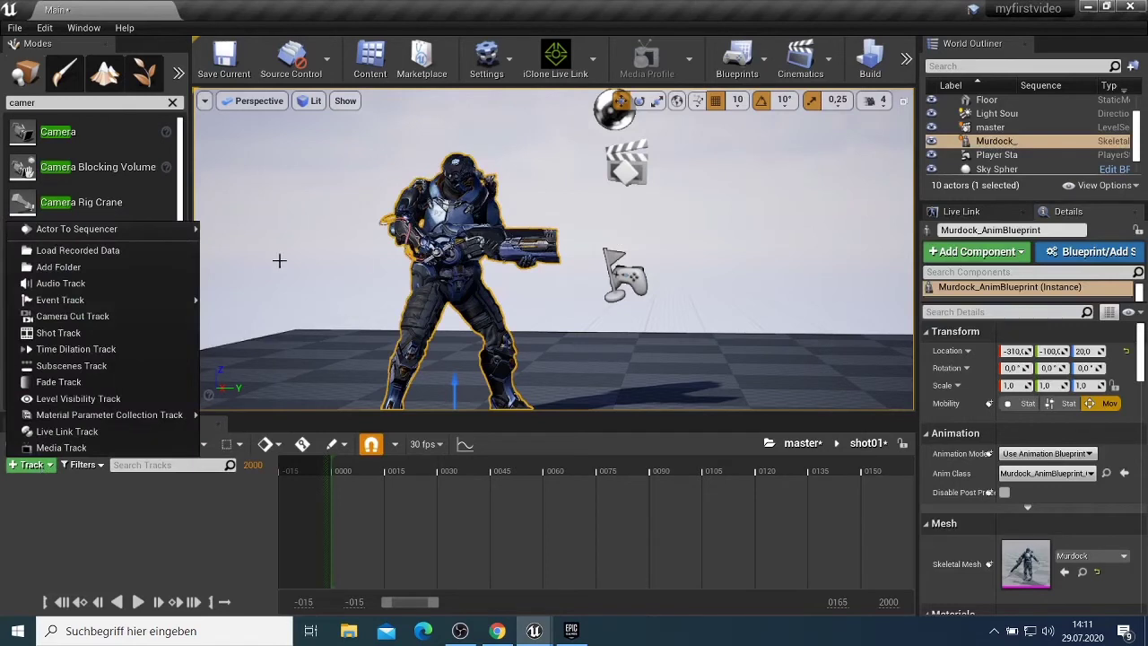
mouse_move(133, 232)
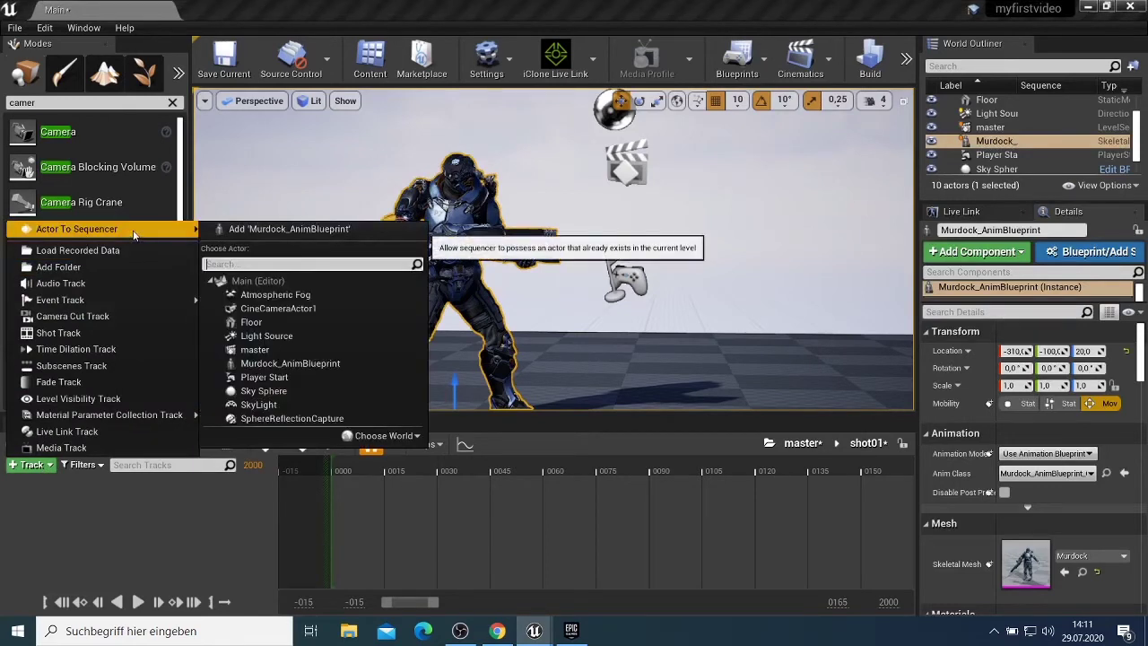
left_click(323, 230)
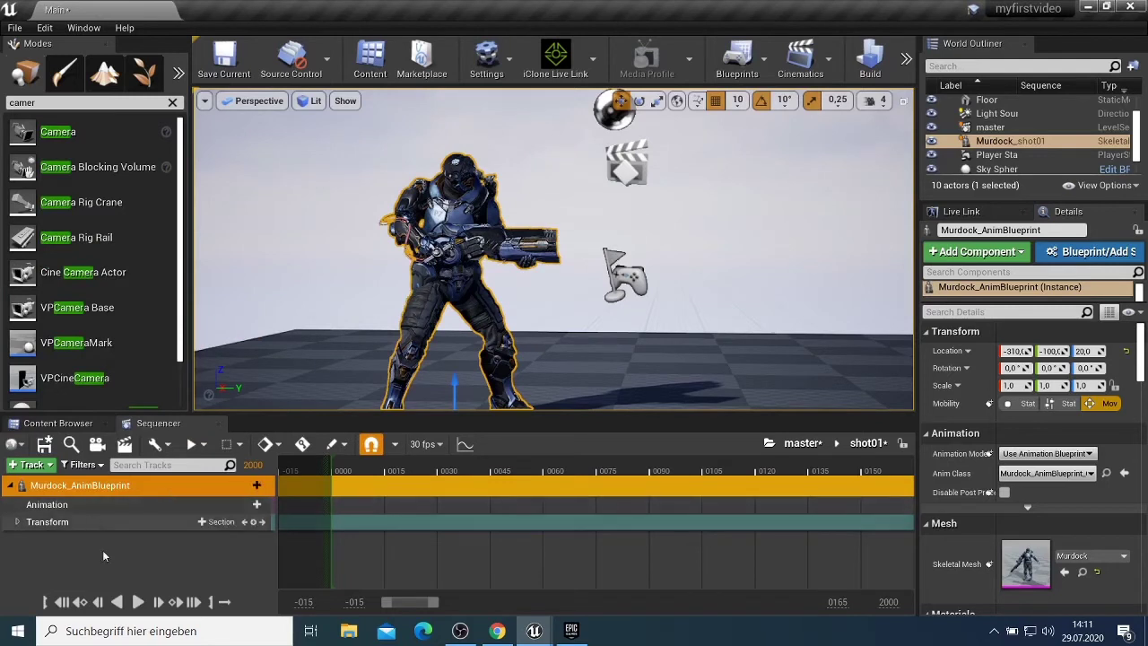
Add the Fire_Fast animation to Murdock's animation track in shot01 and move the clip to start at frame 0
left_click(241, 504)
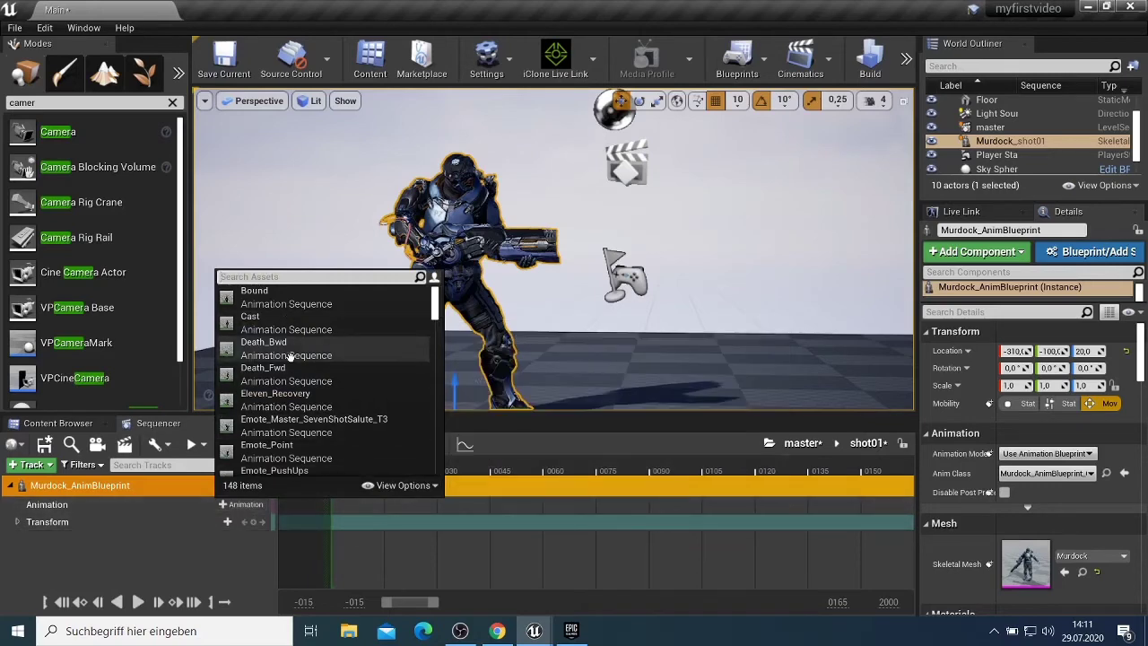
scroll(305, 403, "down", 2)
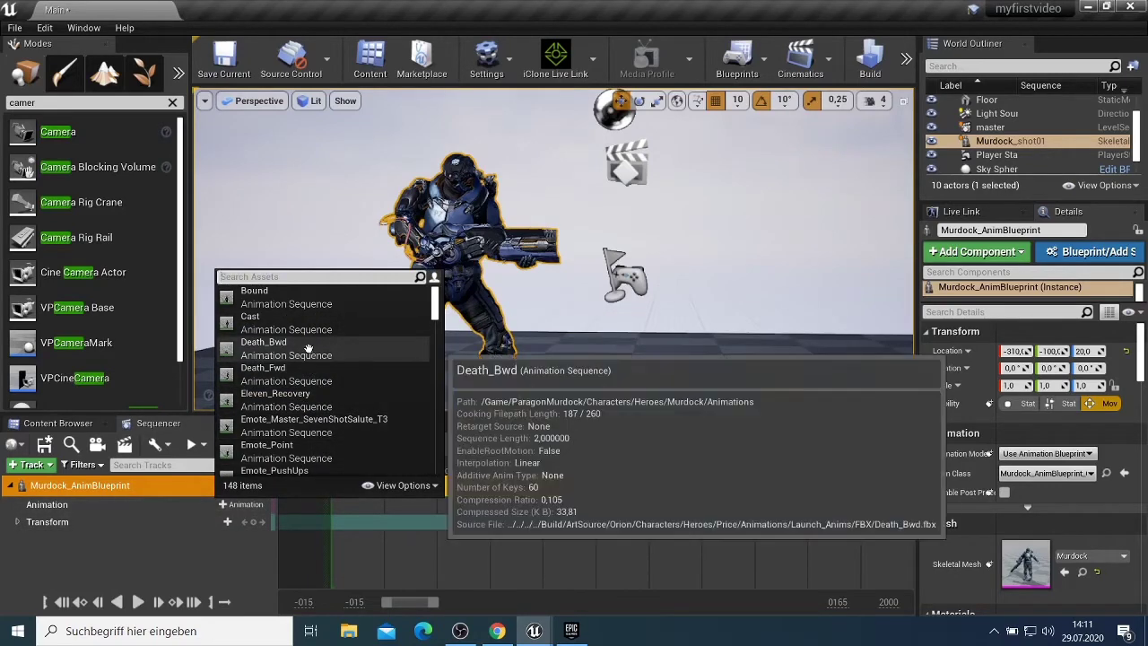
scroll(308, 350, "down", 4)
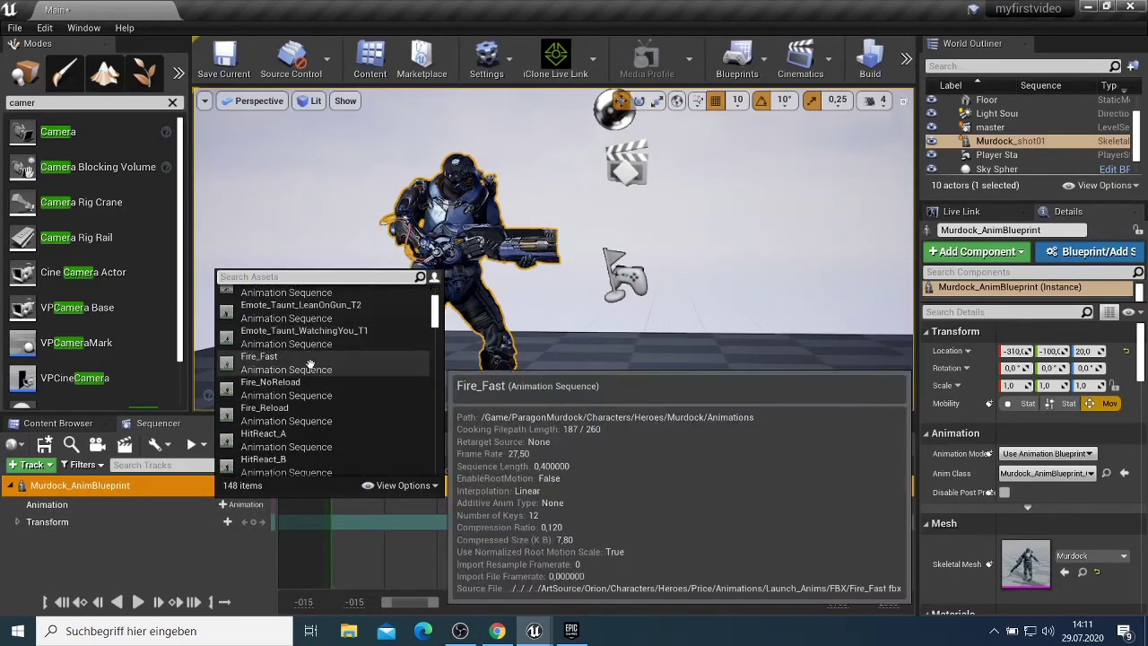
scroll(309, 363, "up", 1)
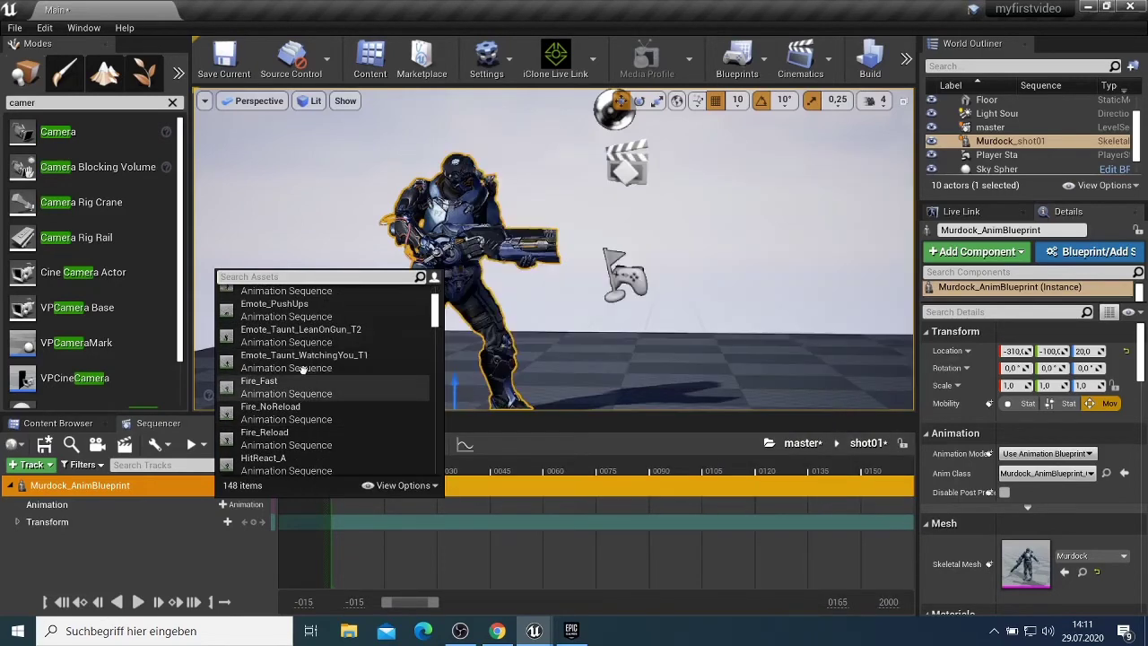
mouse_move(274, 344)
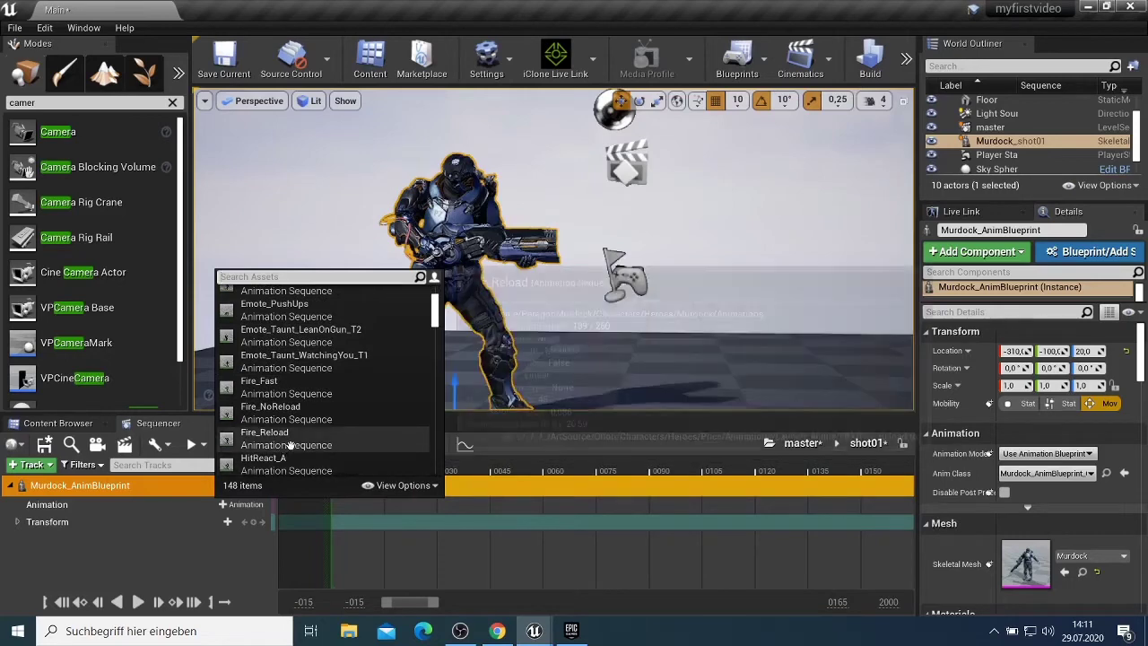
mouse_move(289, 446)
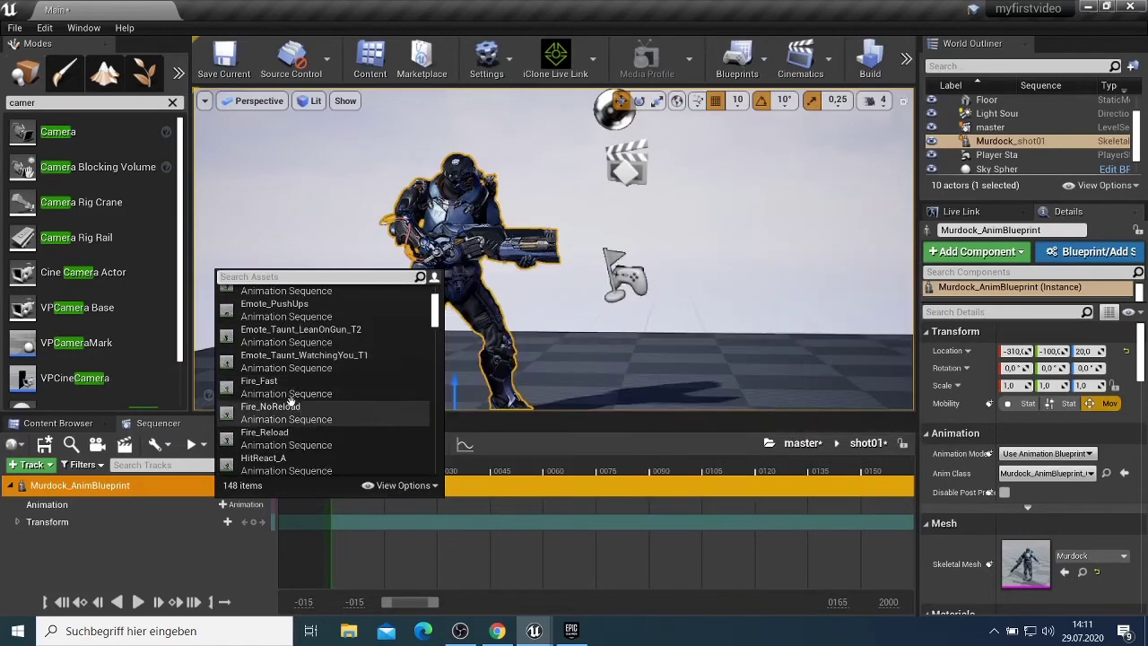
mouse_move(291, 381)
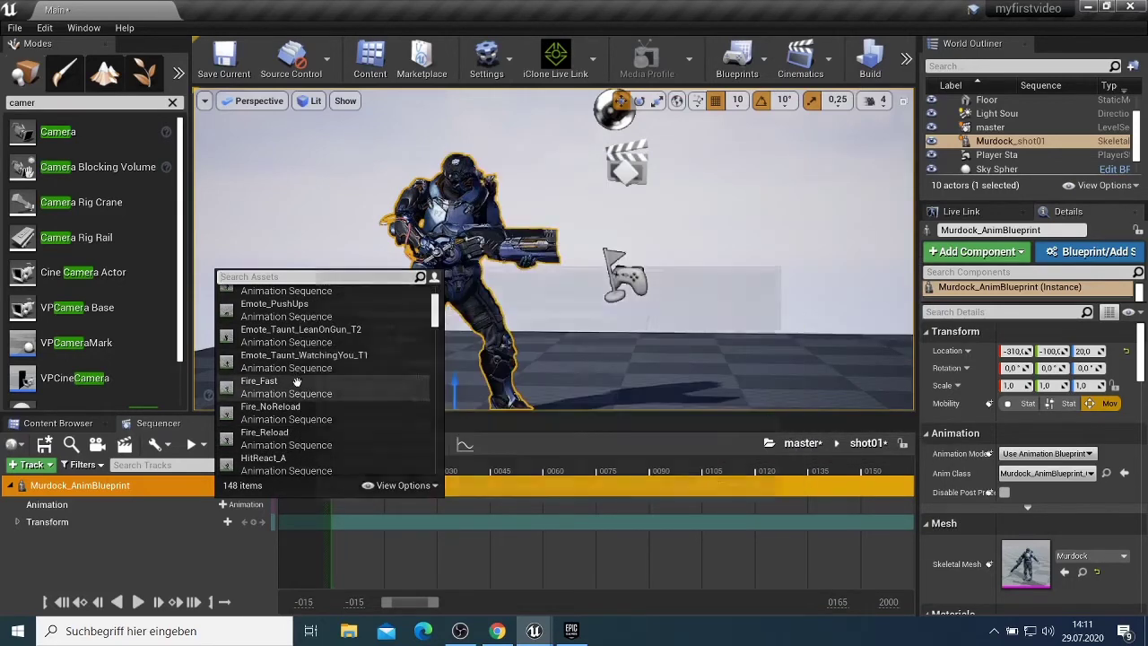
left_click(298, 384)
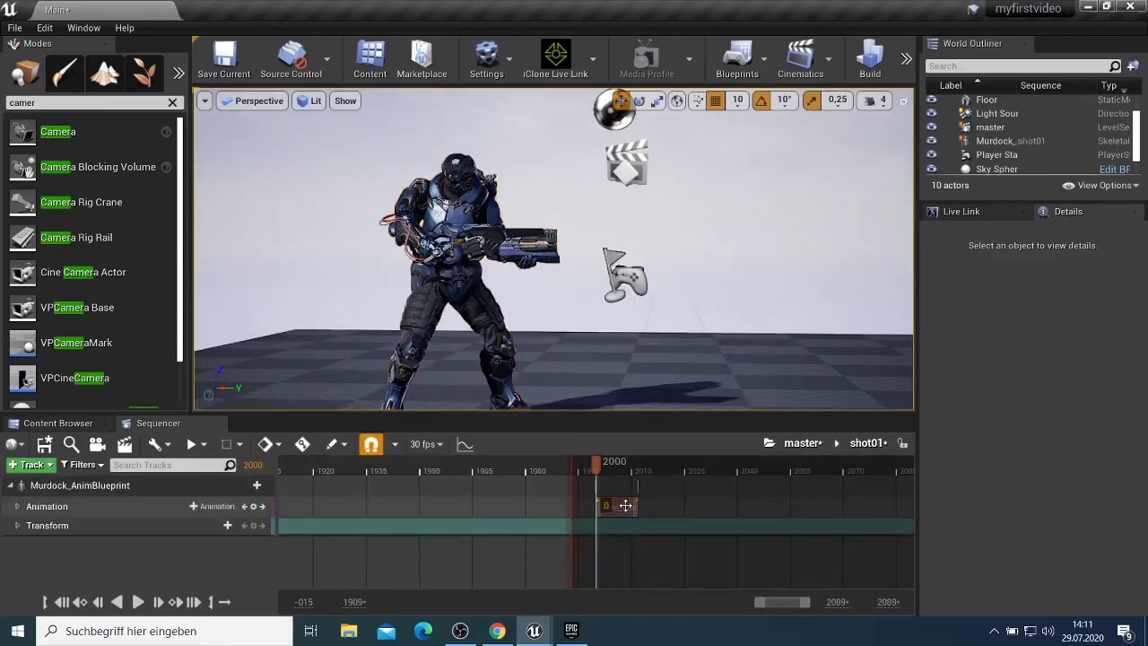
left_click_drag(595, 505, 542, 511)
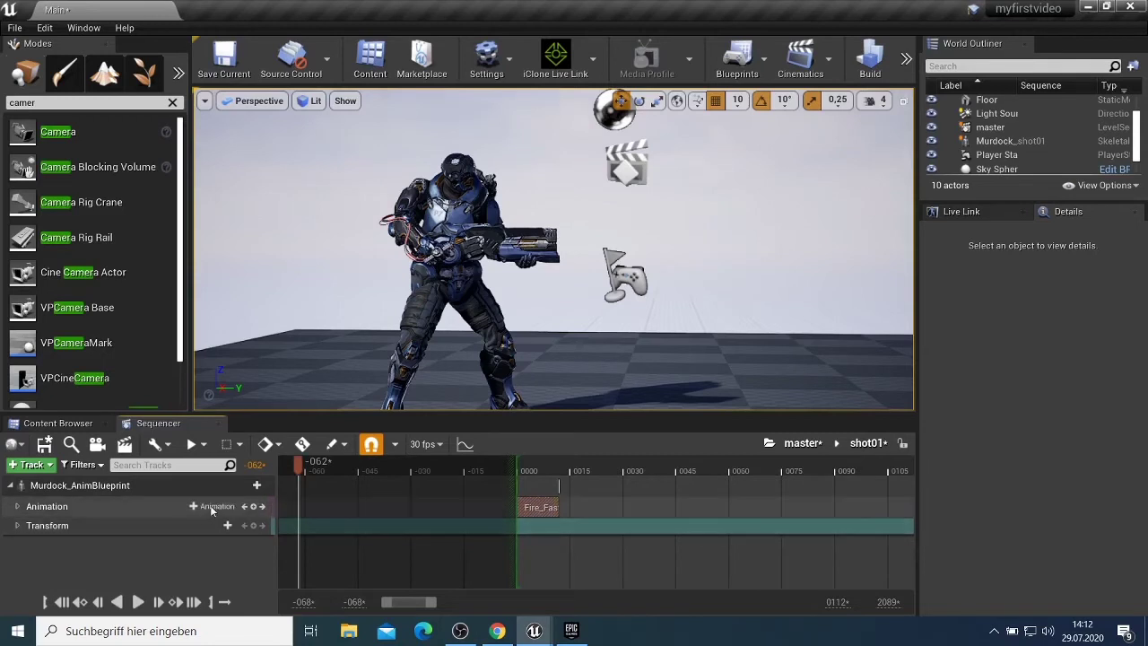
Add the Idle_A_Loop animation to Murdock at frame 12, directly after Fire_Fast, and scrub across the transition to frame 11
left_click(564, 468)
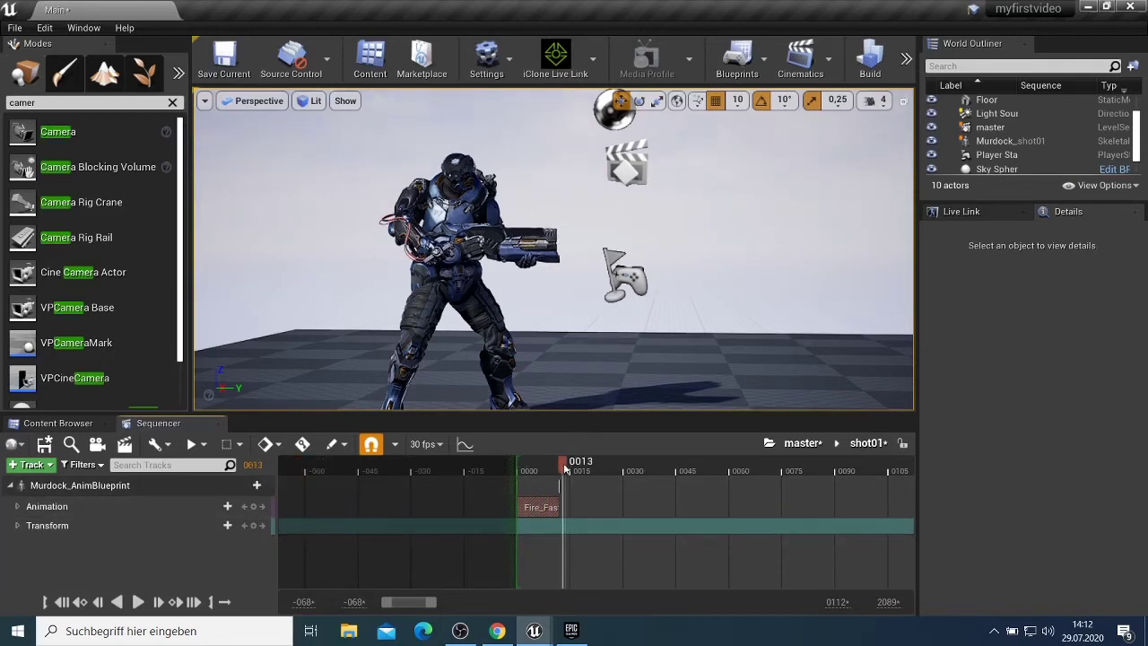
left_click_drag(564, 468, 559, 468)
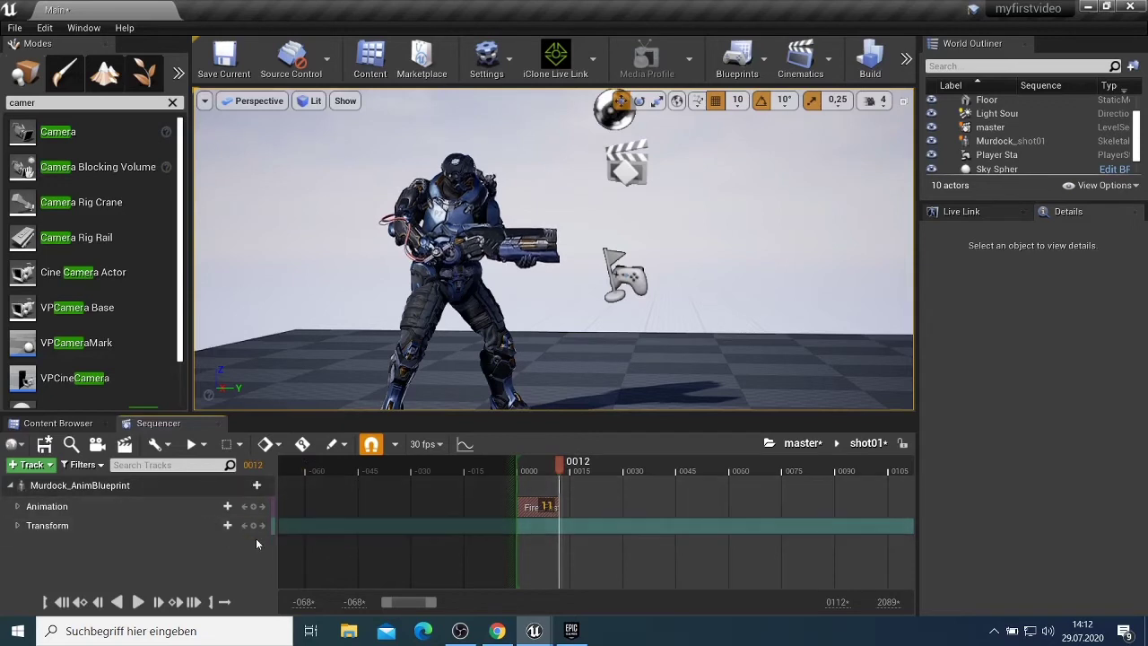
left_click(217, 507)
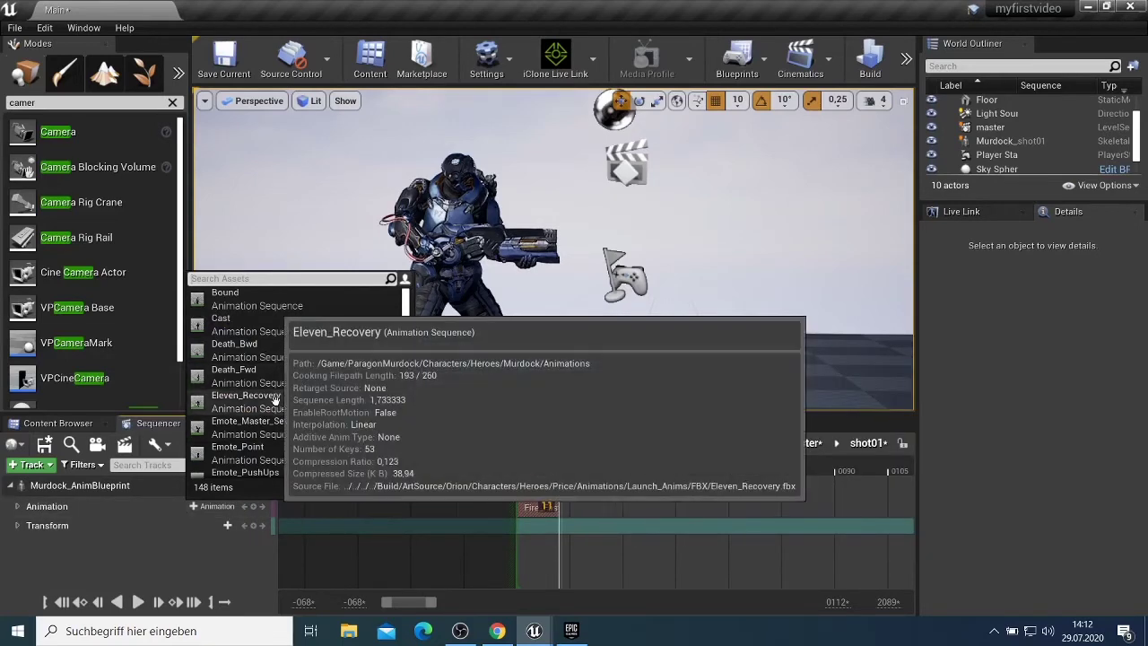
scroll(294, 429, "down", 2)
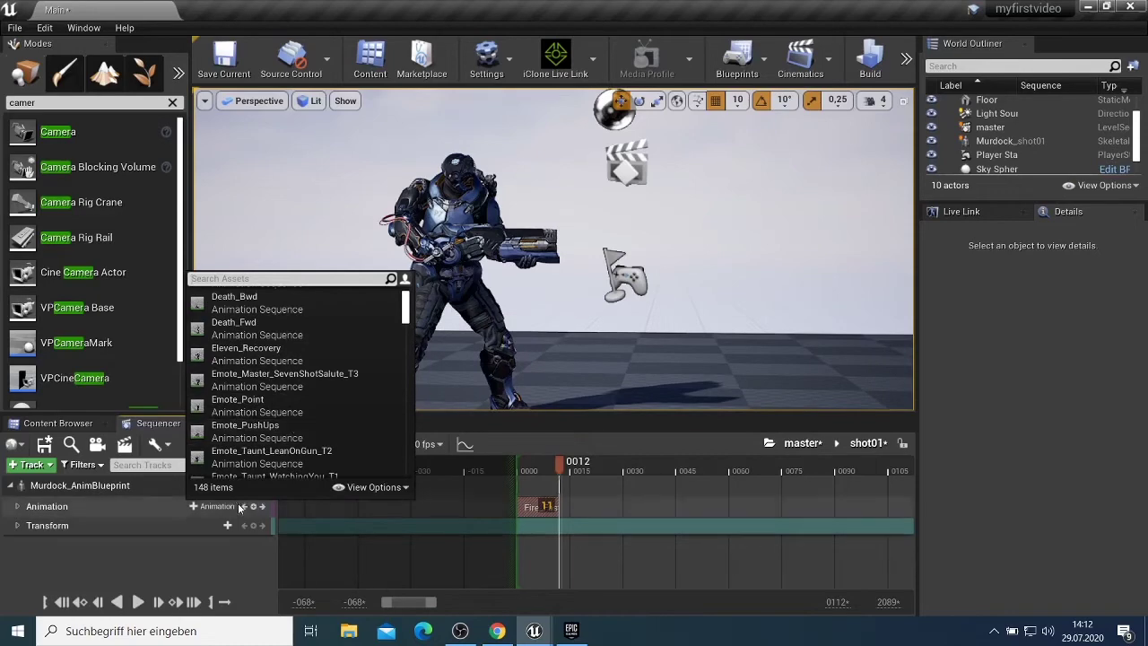
scroll(287, 422, "down", 5)
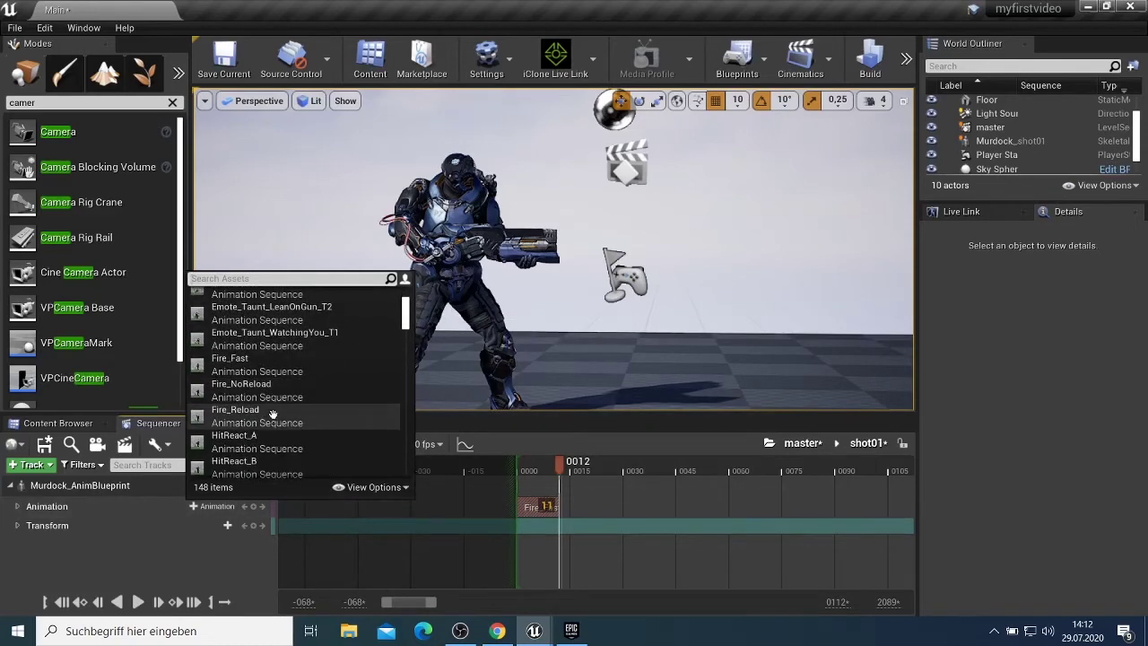
scroll(278, 416, "down", 4)
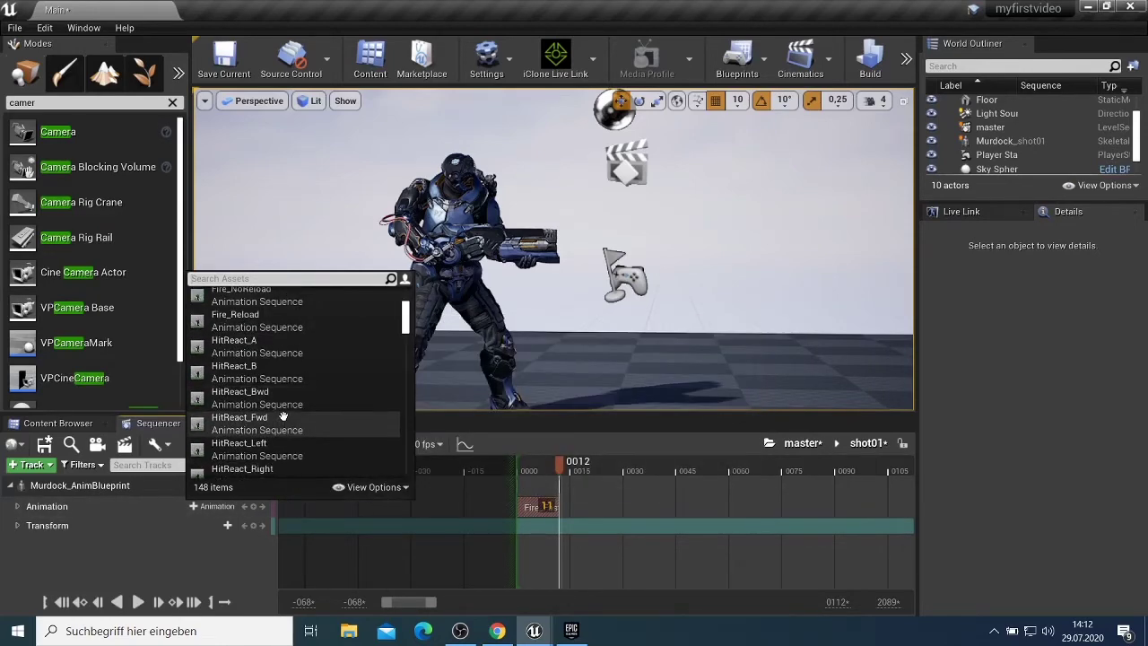
scroll(283, 417, "down", 5)
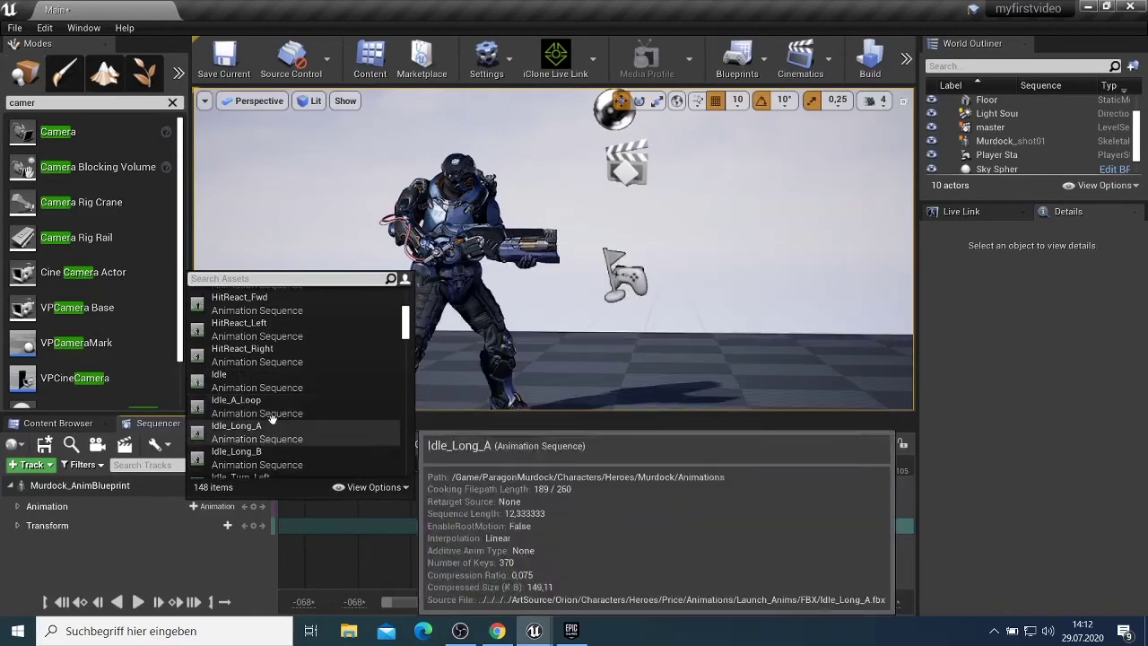
left_click(274, 415)
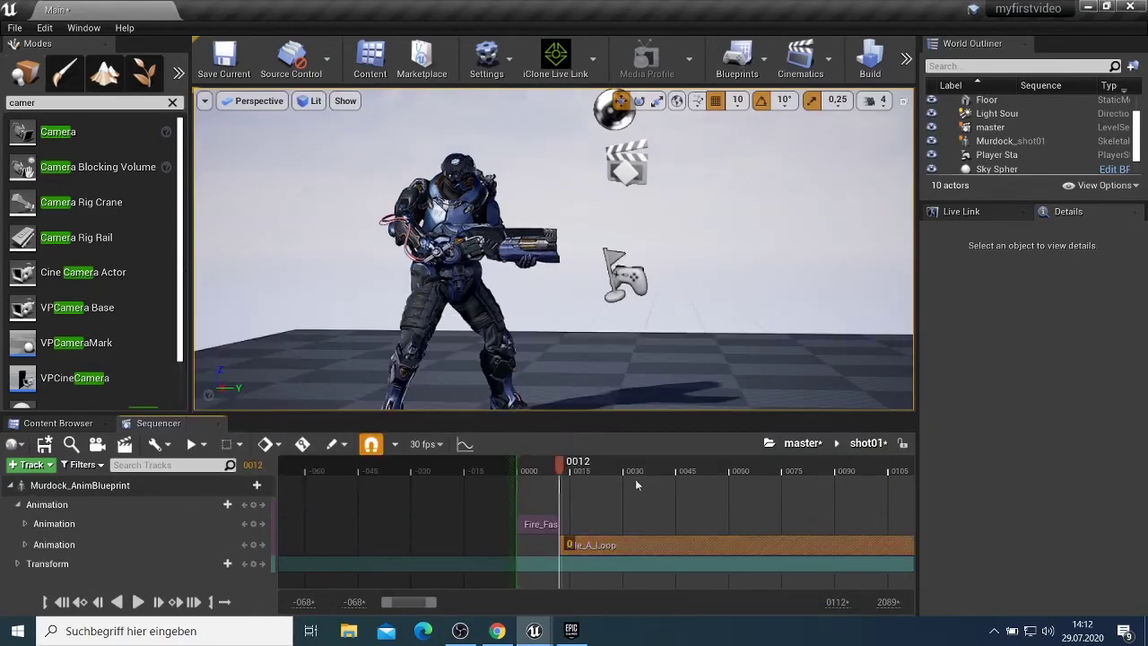
left_click_drag(588, 467, 560, 475)
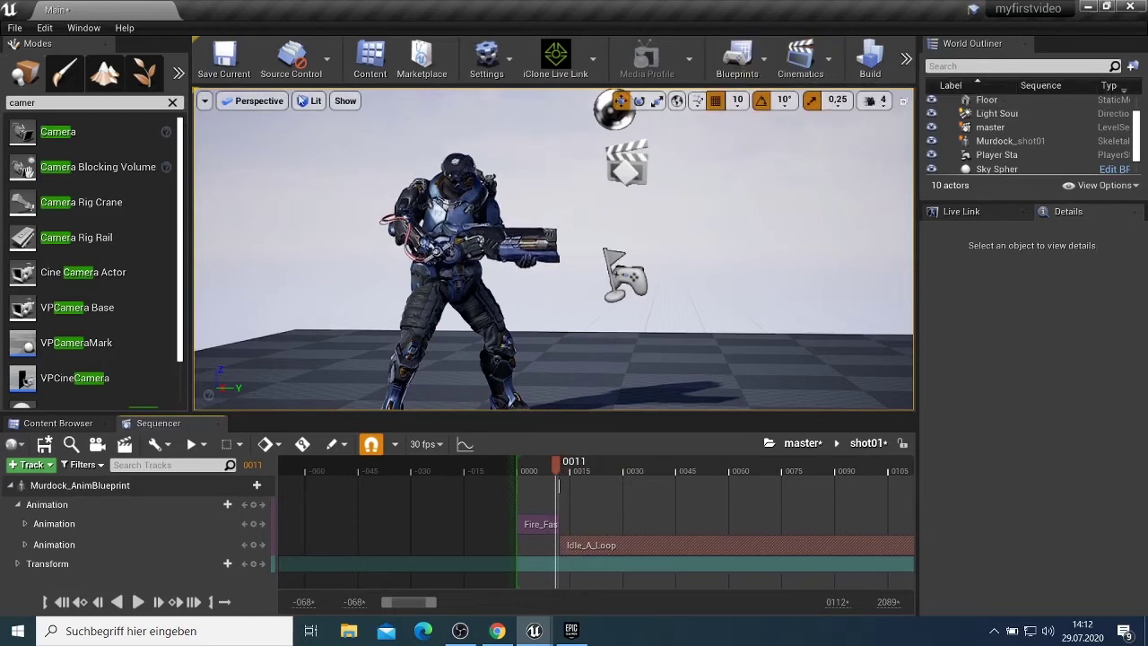
Change the viewport layout to two side-by-side panes
left_click(205, 102)
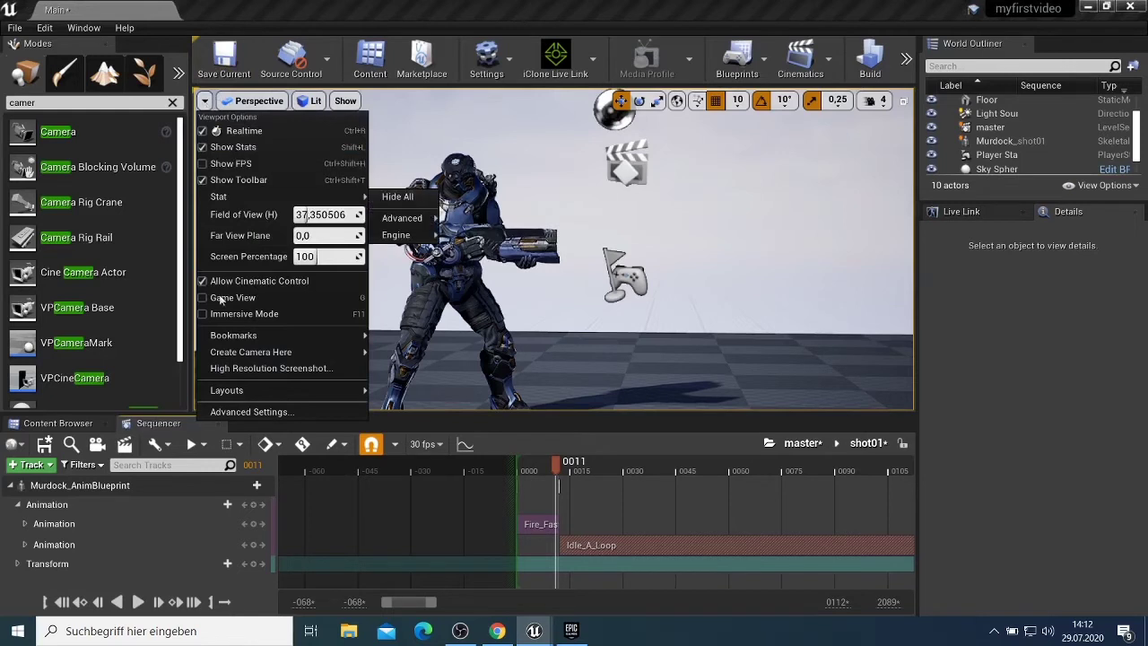
mouse_move(282, 391)
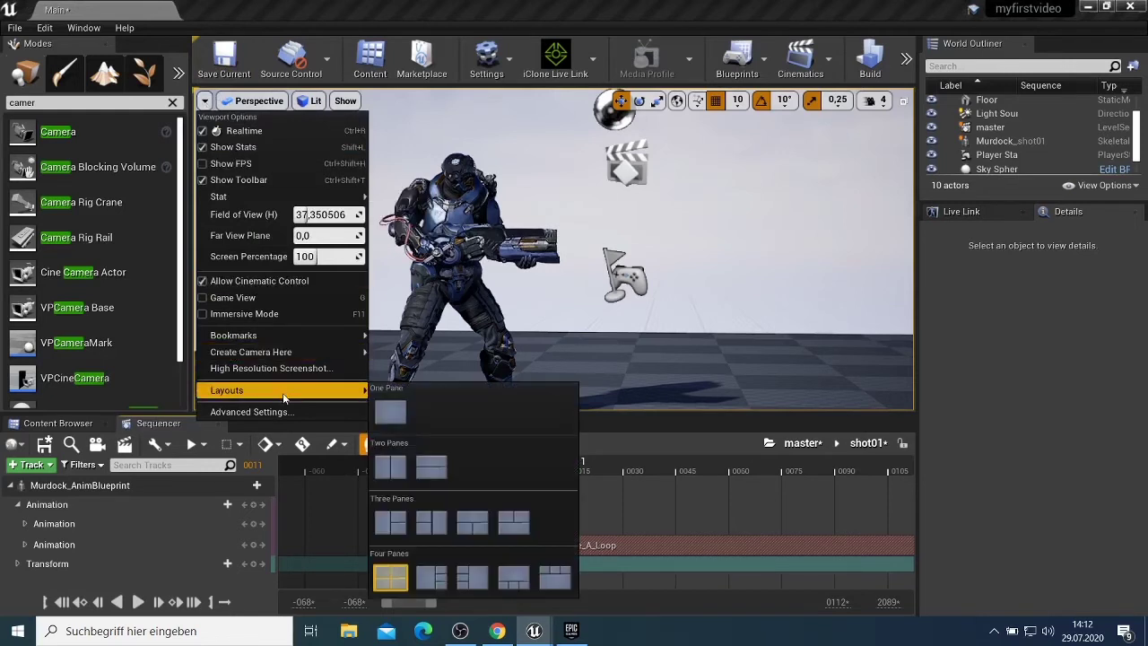
left_click(391, 467)
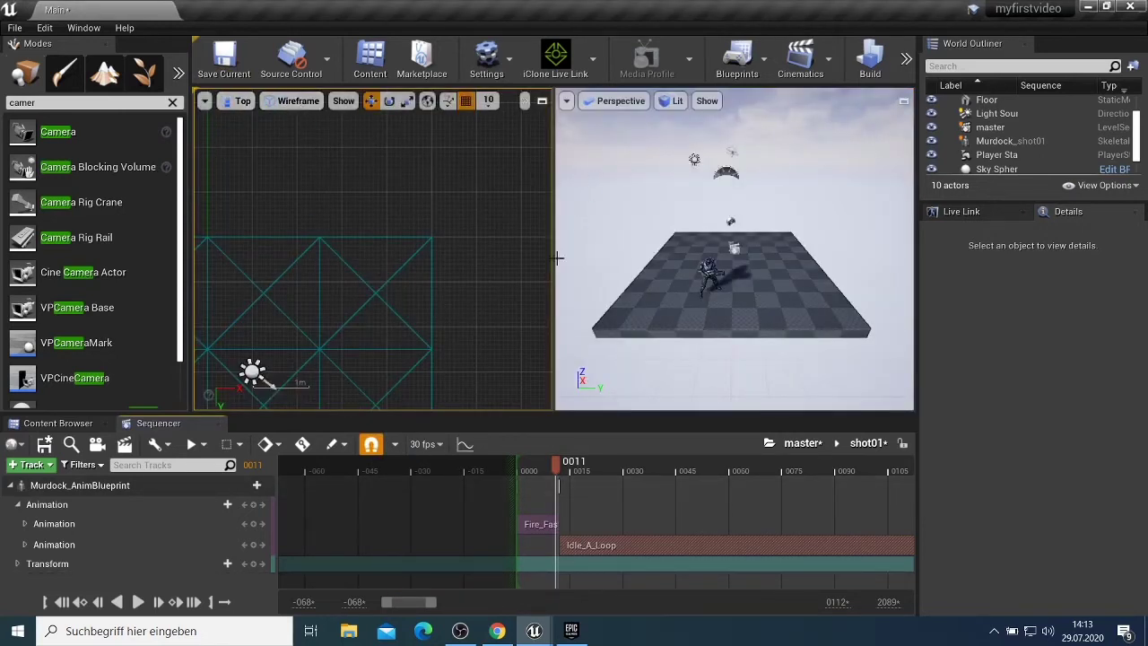
Switch the wireframe Top viewport pane to the Perspective view and move closer to Murdock
left_click(298, 101)
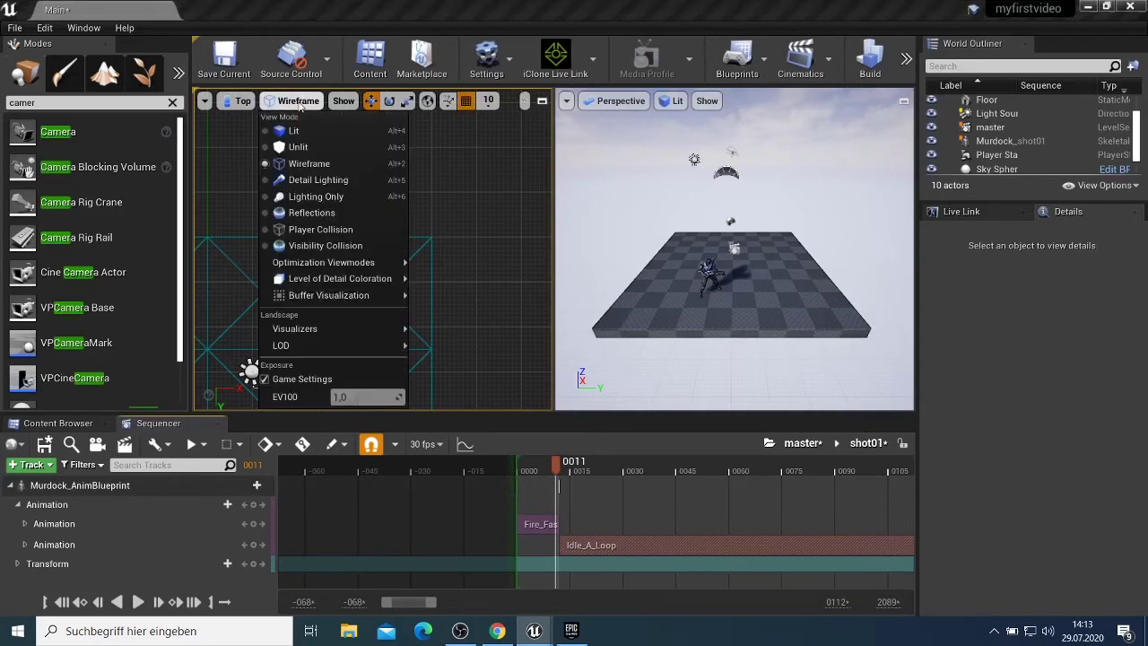
left_click(240, 107)
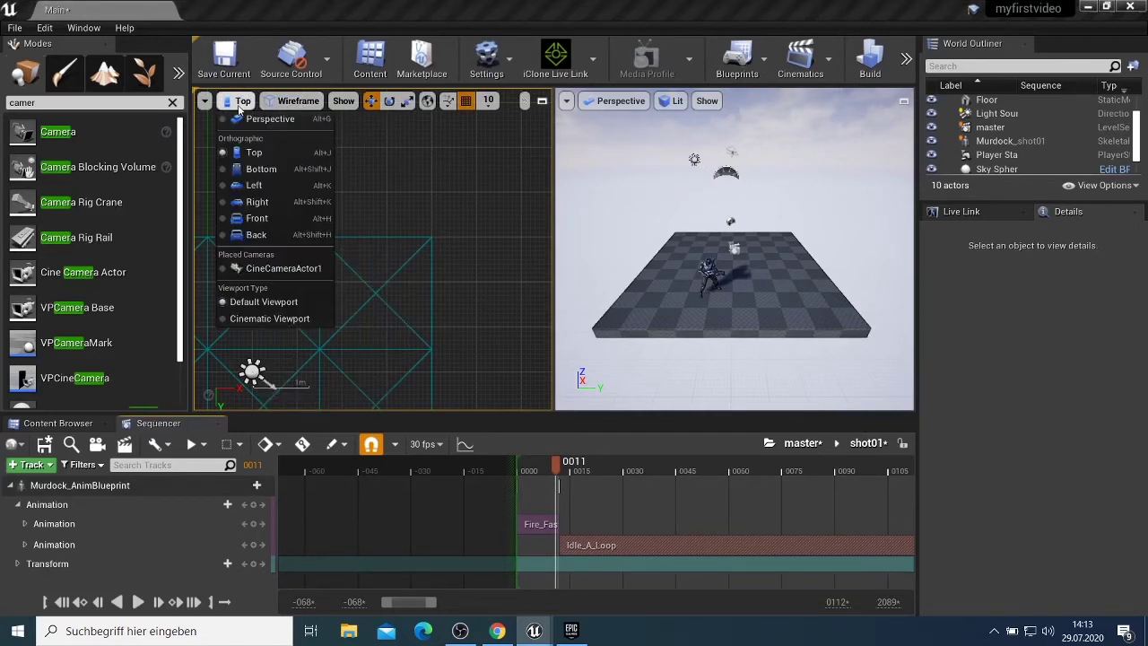
left_click(257, 120)
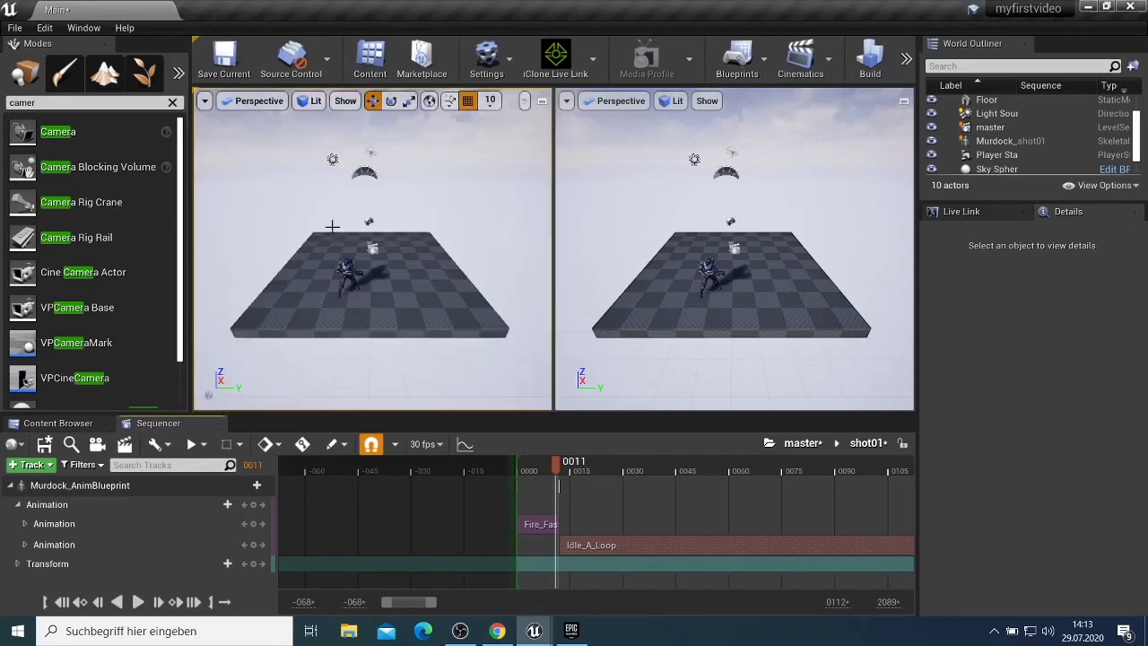
left_click_drag(403, 308, 386, 309)
scroll(402, 307, "up", 4)
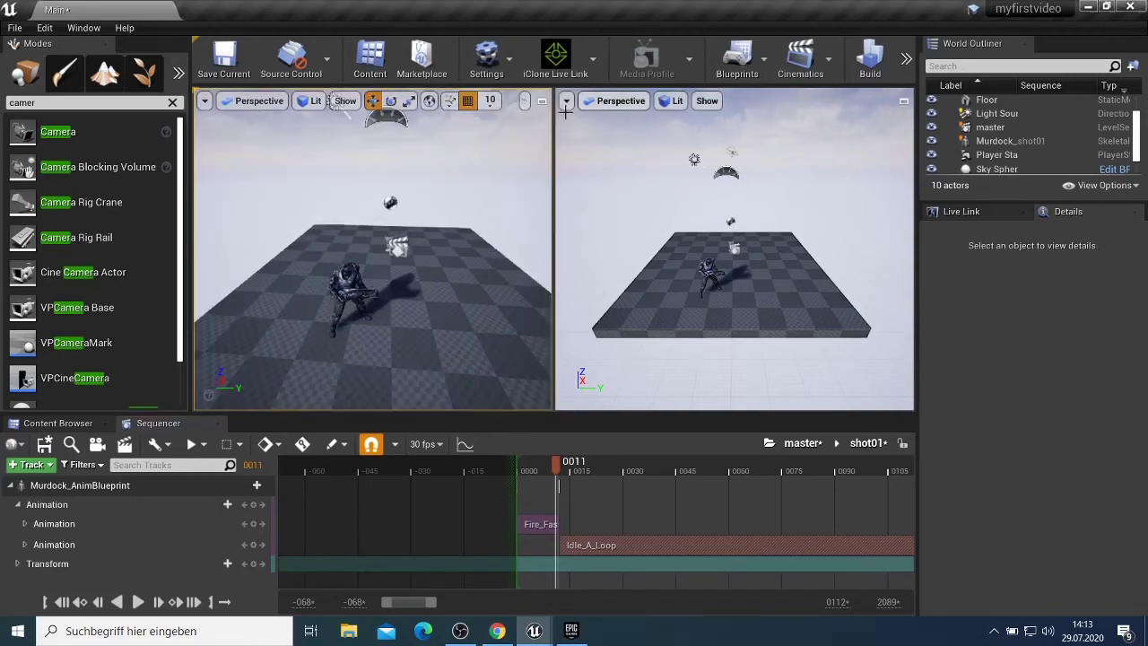
left_click(829, 69)
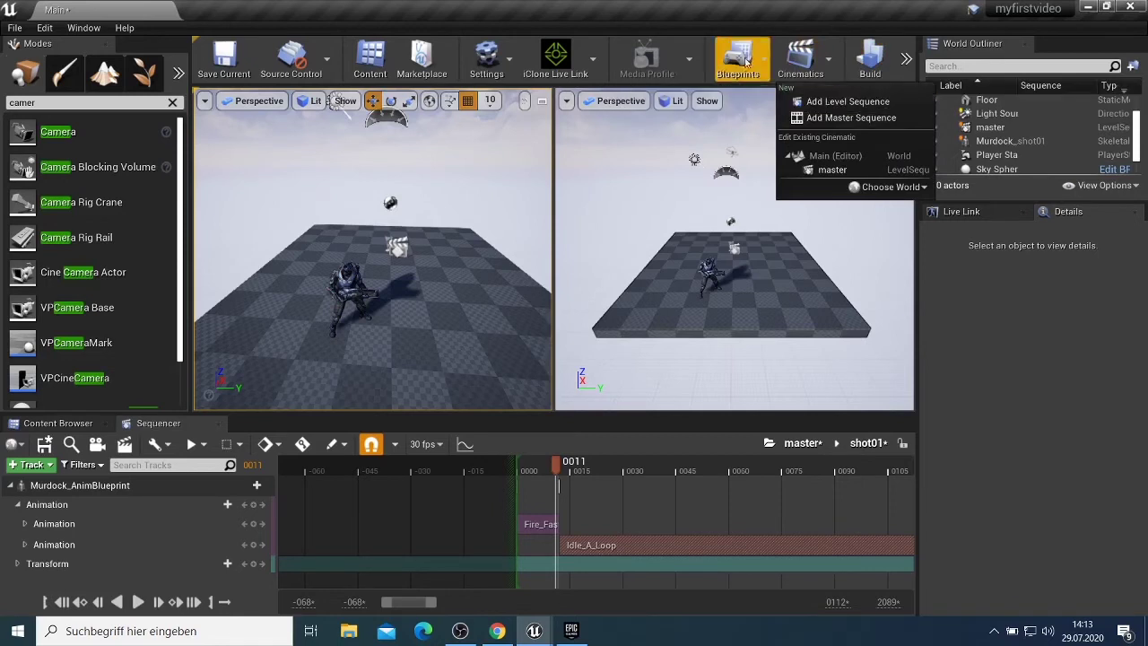
left_click(834, 75)
left_click(761, 70)
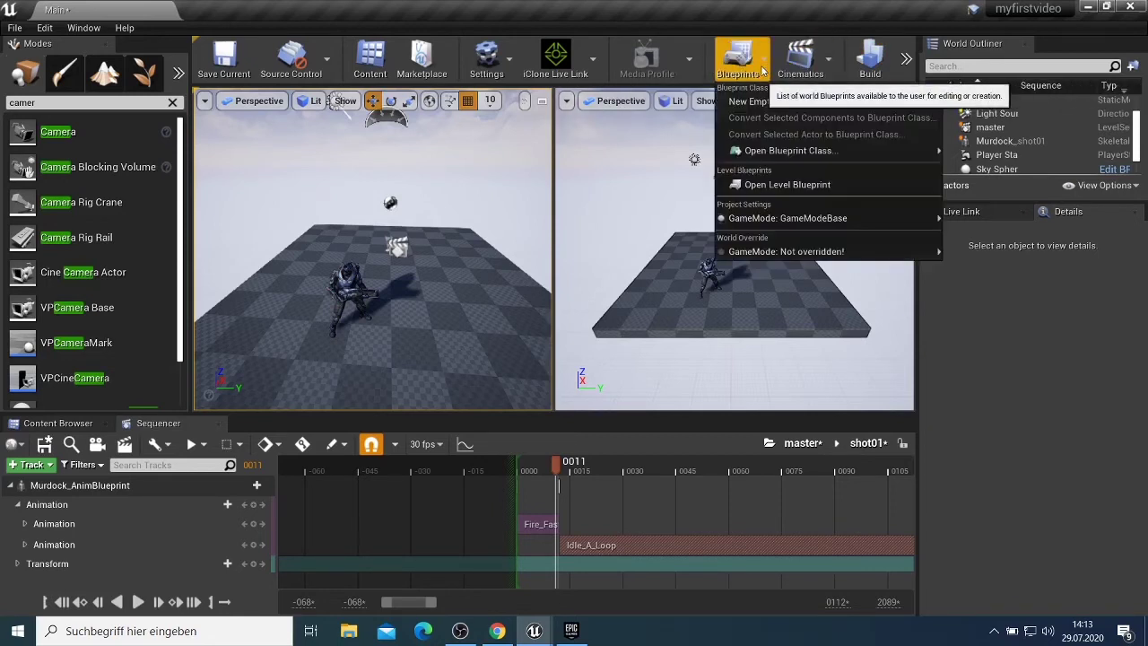
left_click(760, 70)
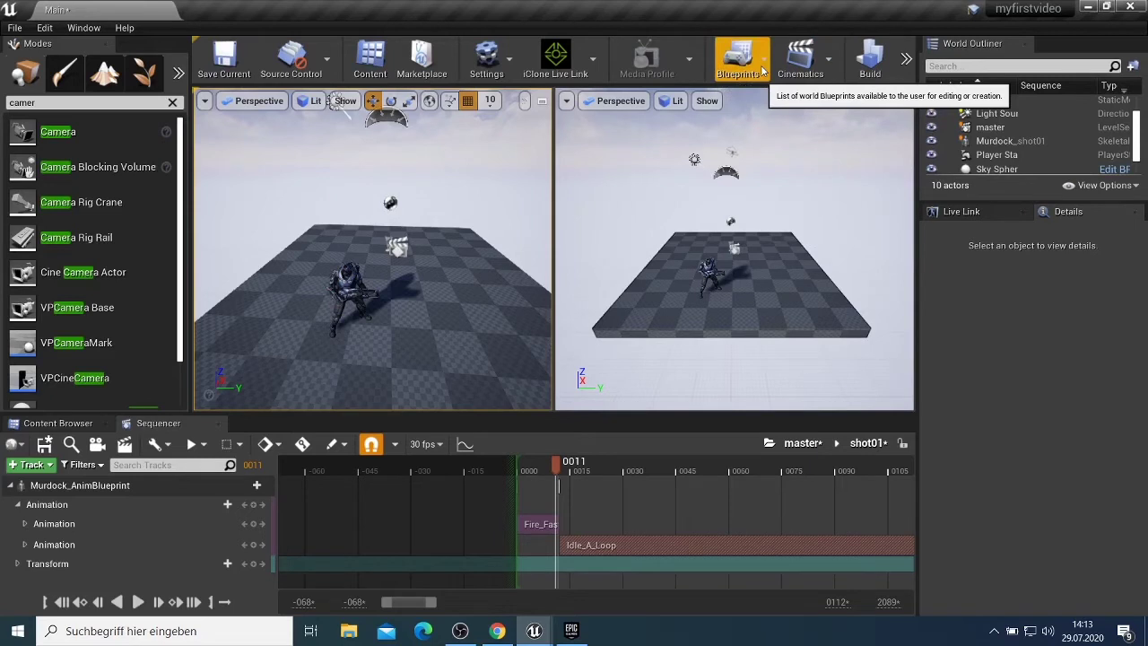
Change the second perspective pane to a Cinematic Viewport and play shot01 forward and in reverse from it
left_click(632, 102)
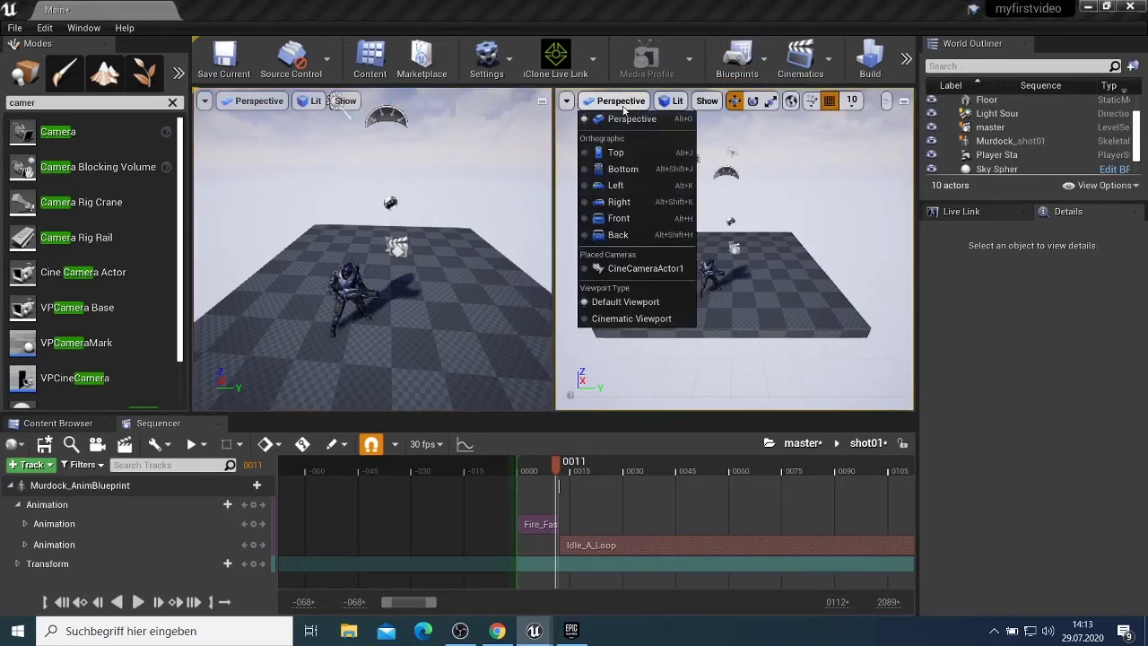
left_click(631, 319)
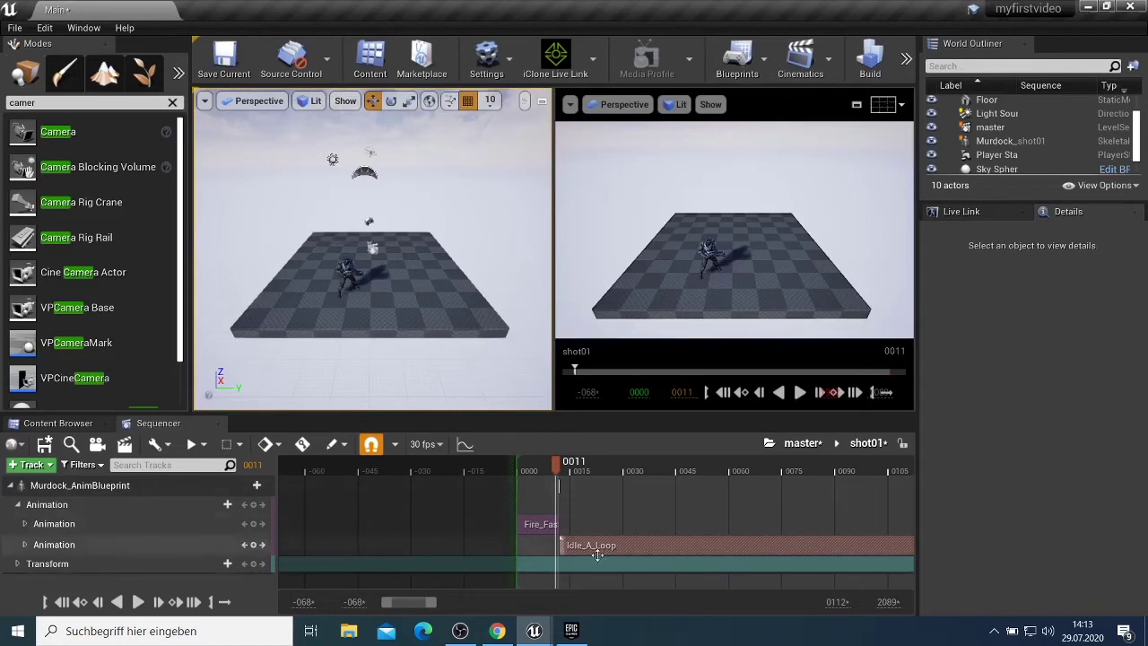
left_click(798, 394)
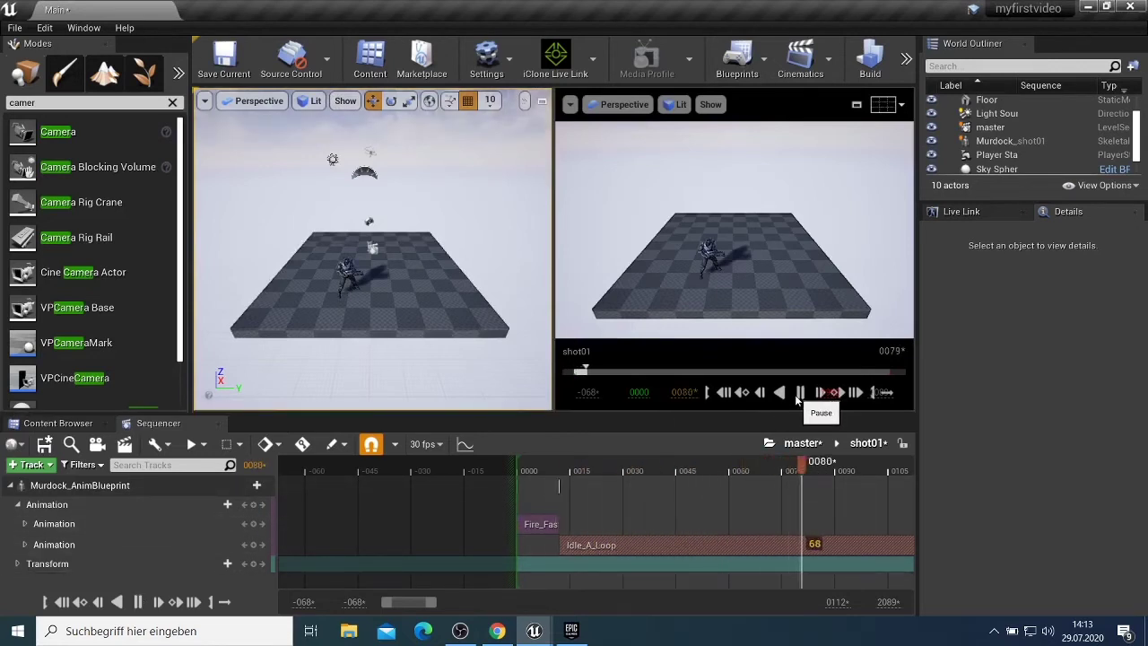
left_click(800, 393)
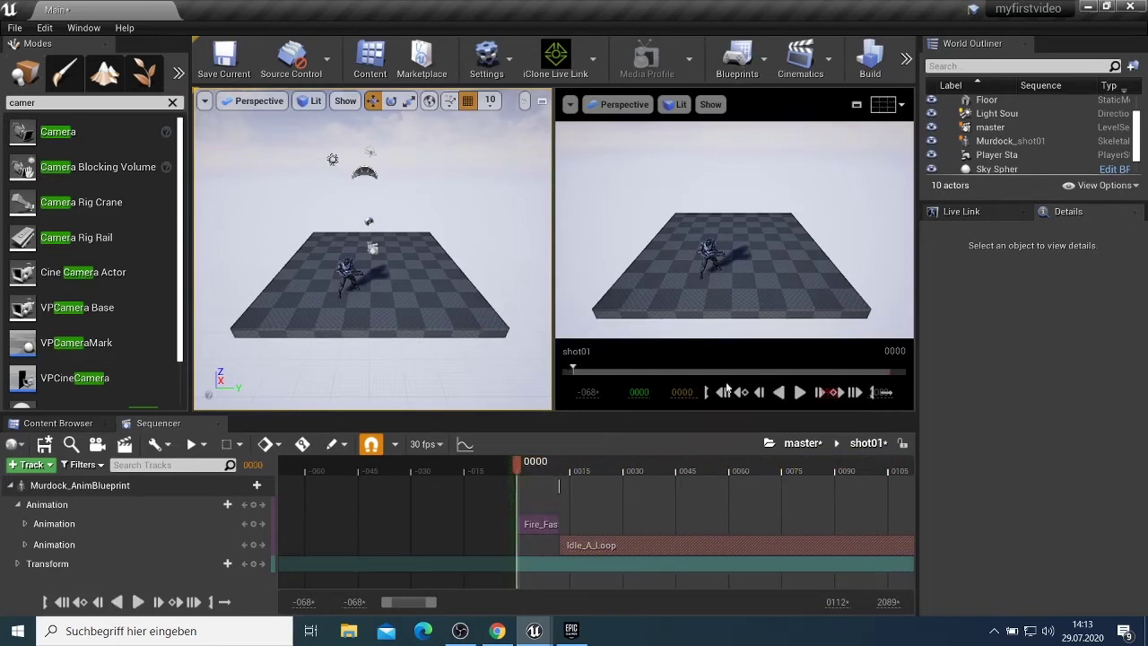
left_click(799, 393)
left_click(800, 393)
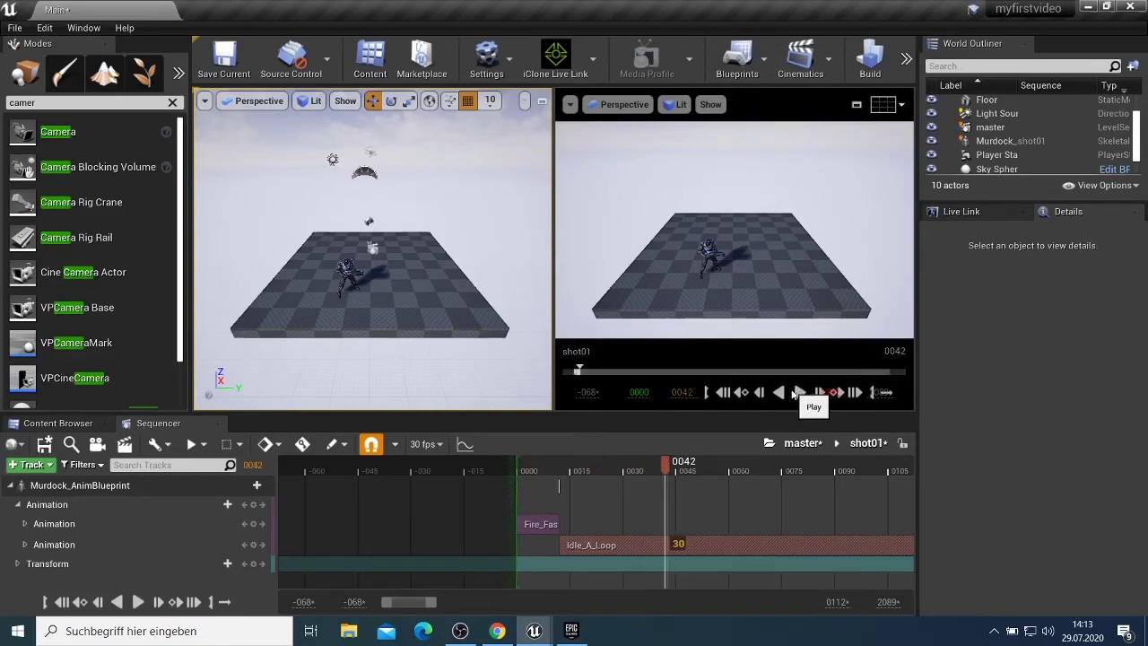
left_click(778, 393)
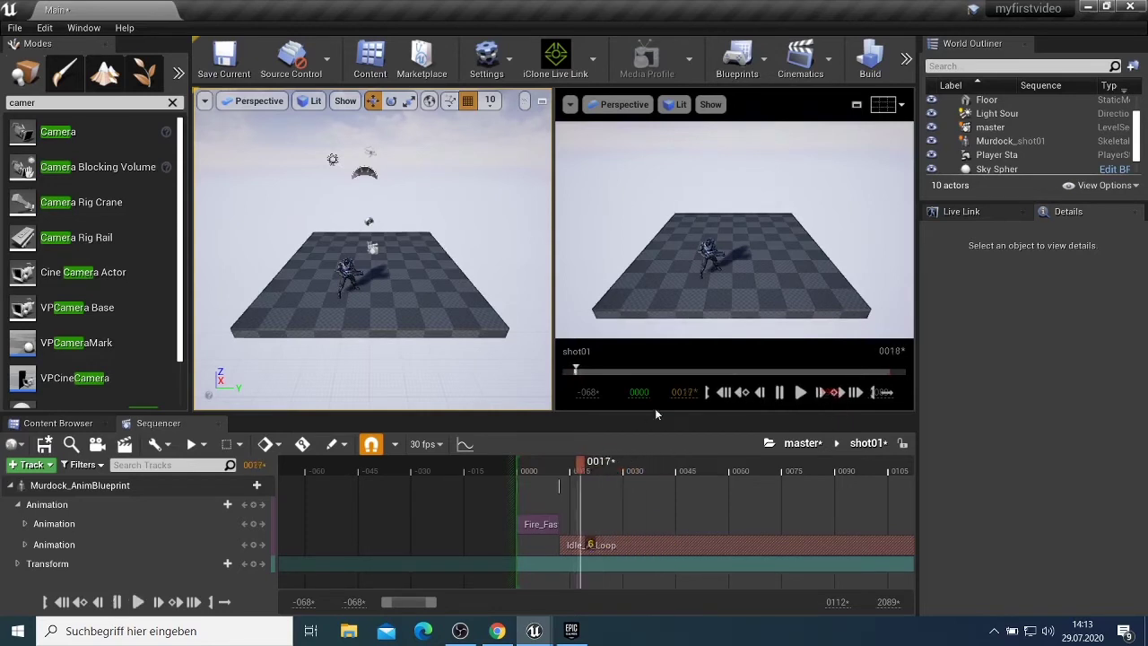
Maximize the default perspective pane to a single viewport and frame Murdock's full body in it
left_click_drag(395, 297, 372, 273)
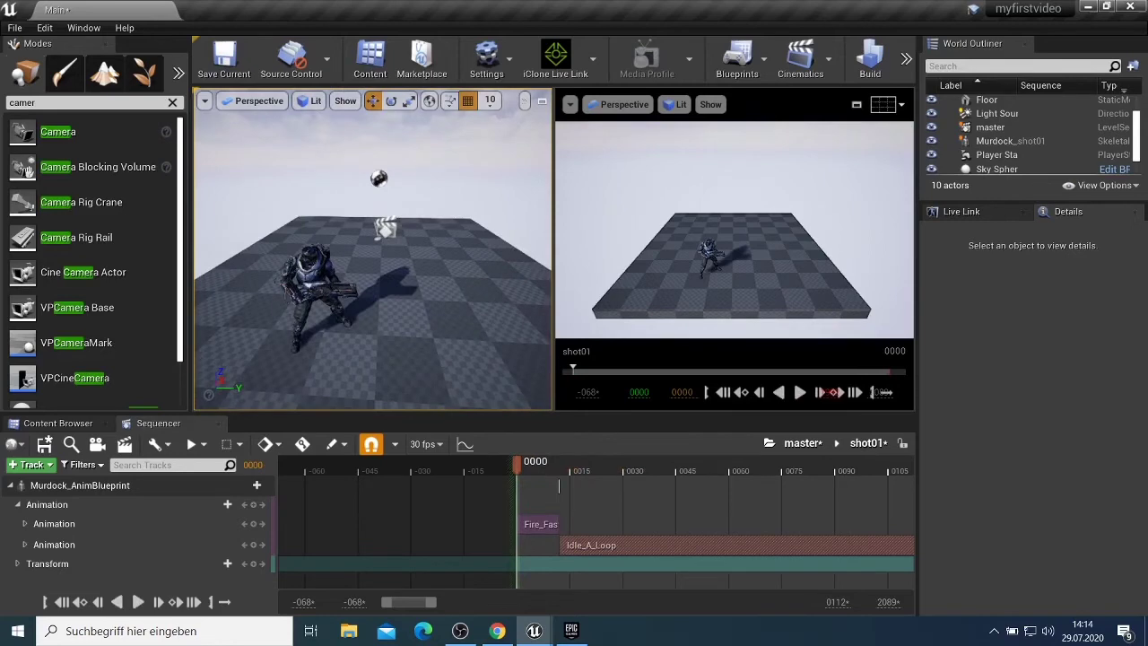
left_click(541, 101)
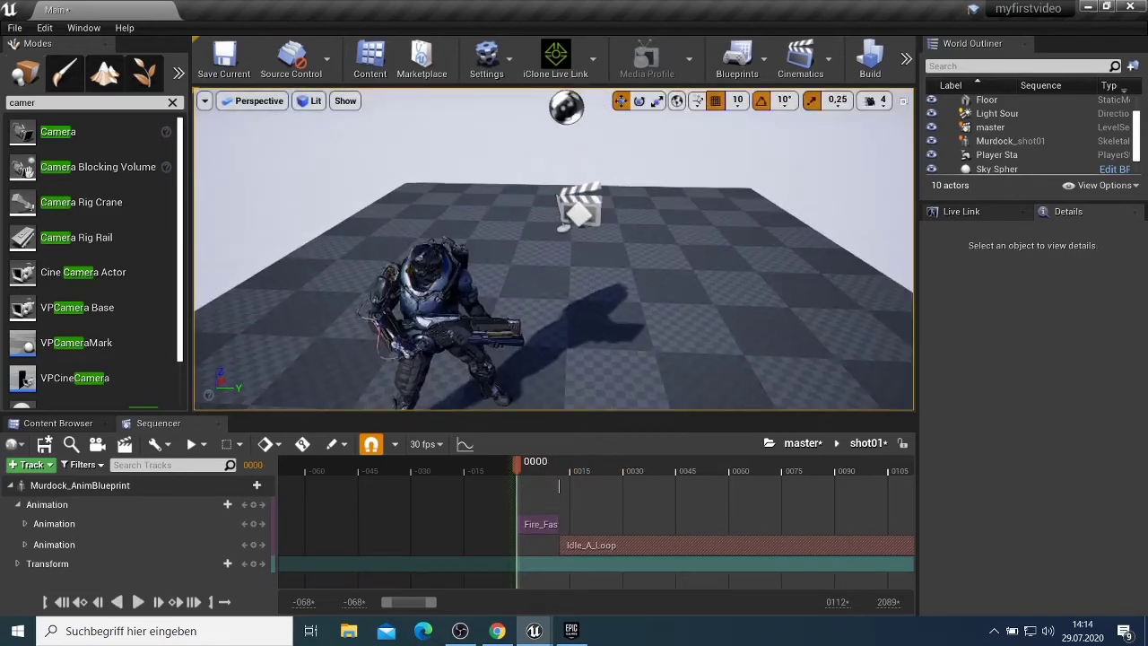
left_click_drag(554, 269, 591, 284)
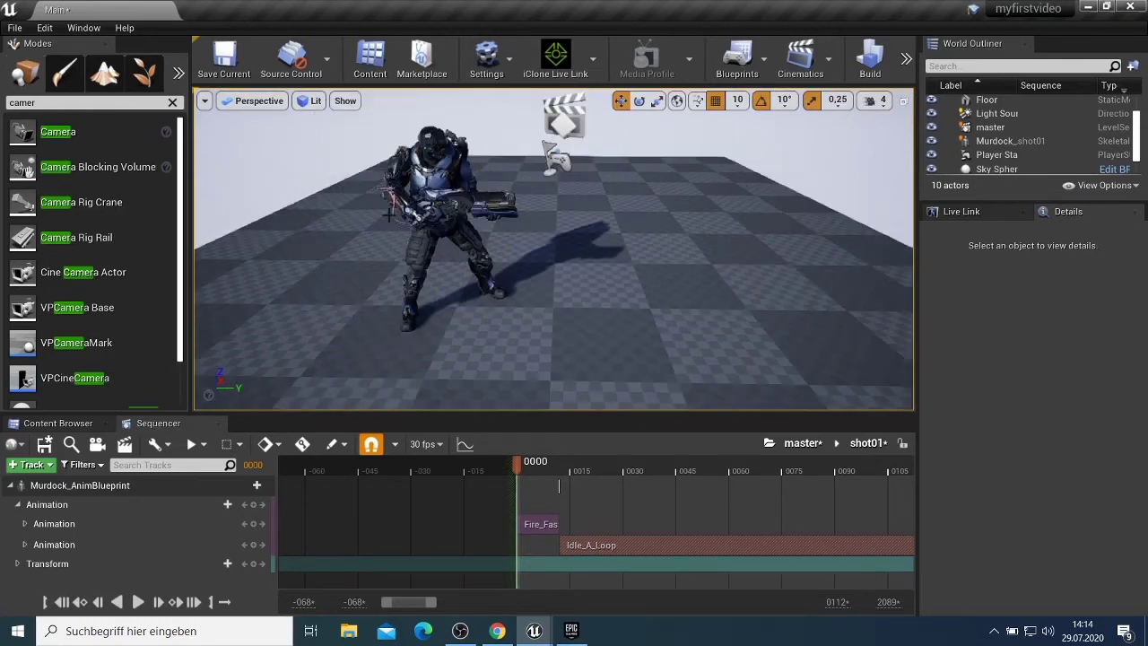
Delete the Idle_A_Loop and Fire_Fast clips from Murdock's animation track in shot01
left_click(226, 505)
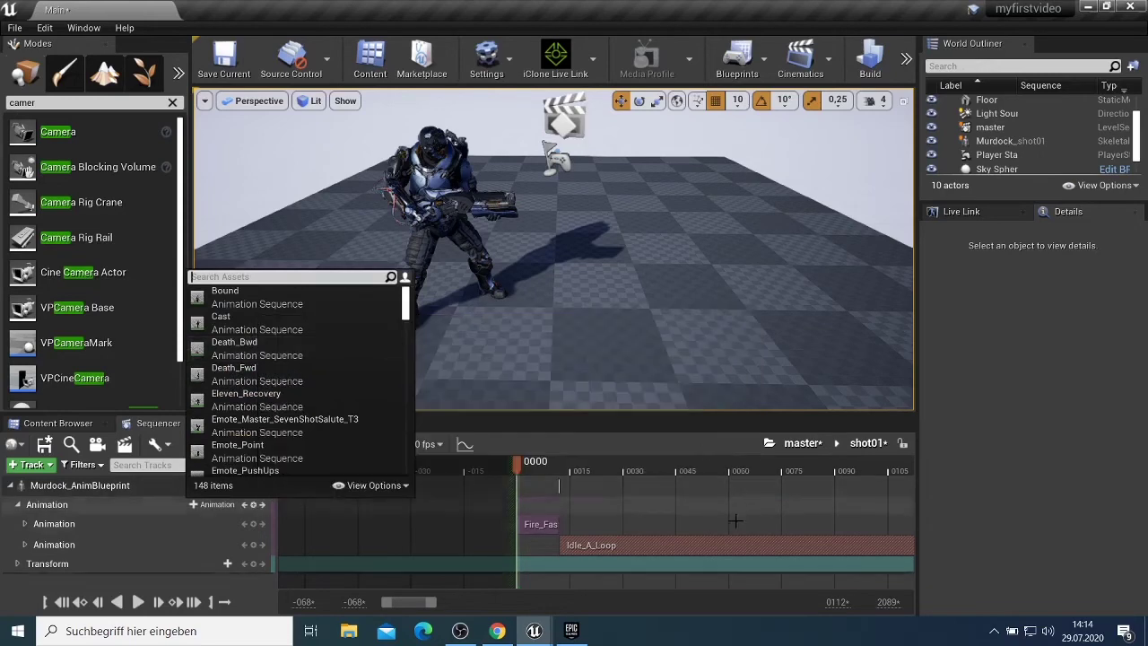
right_click(674, 547)
left_click(715, 508)
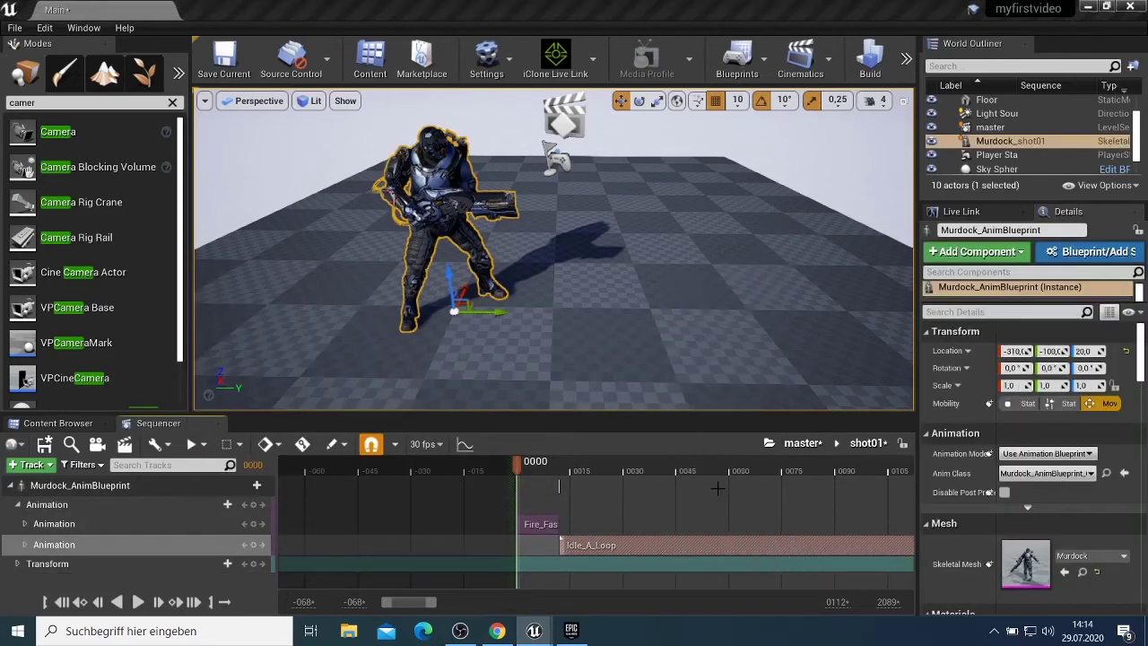
key("Delete")
right_click(535, 507)
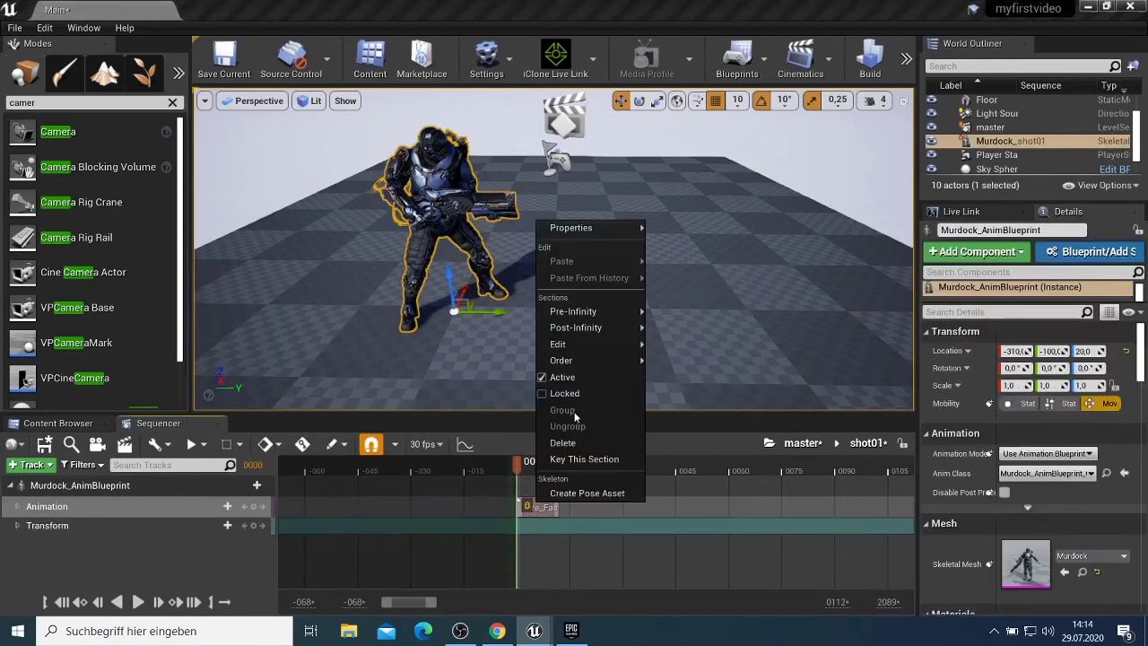
left_click(562, 442)
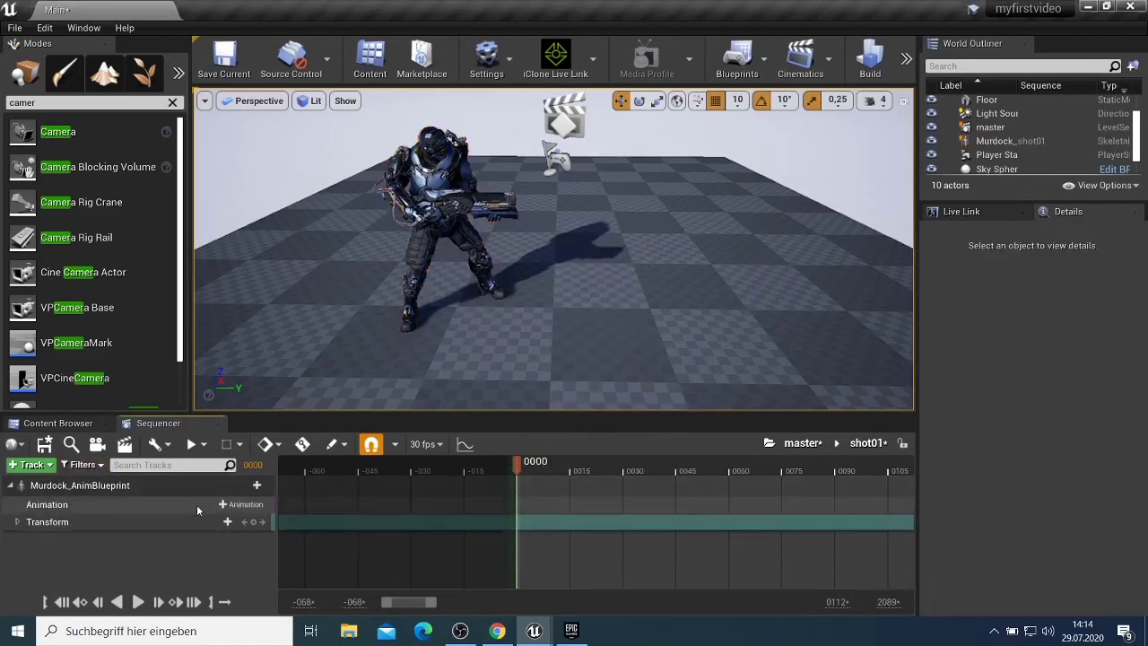
Add the Emote_PushUps animation to Murdock's animation track at frame 0 and play the sequence up to frame 72
left_click(240, 504)
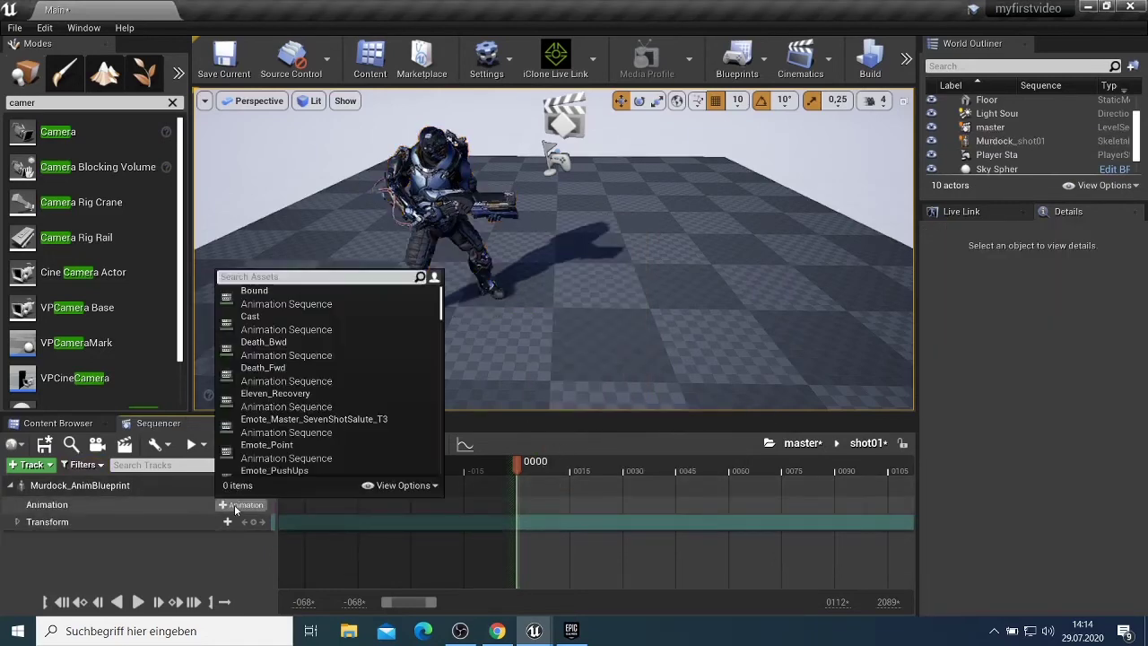
left_click(529, 467)
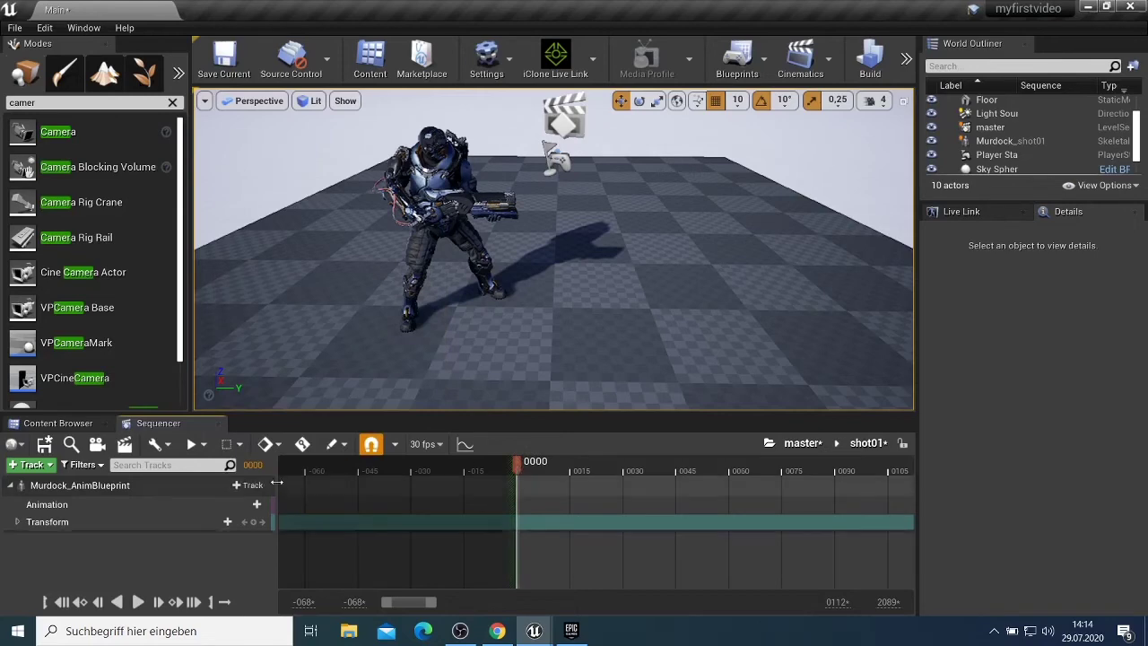
left_click(235, 505)
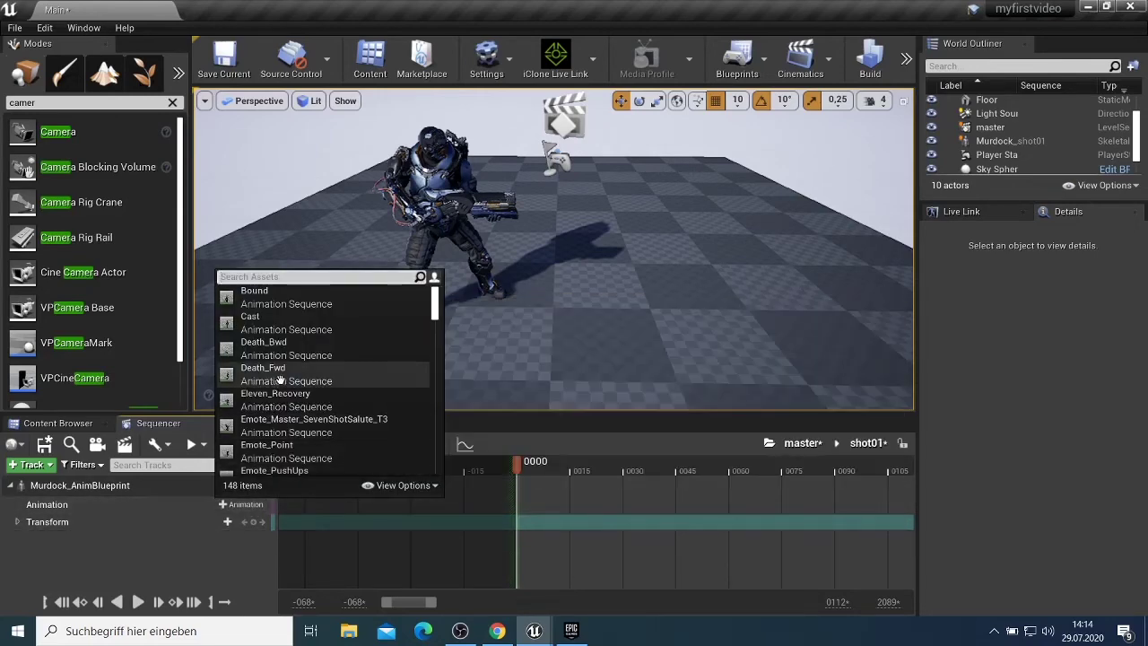
scroll(284, 379, "down", 5)
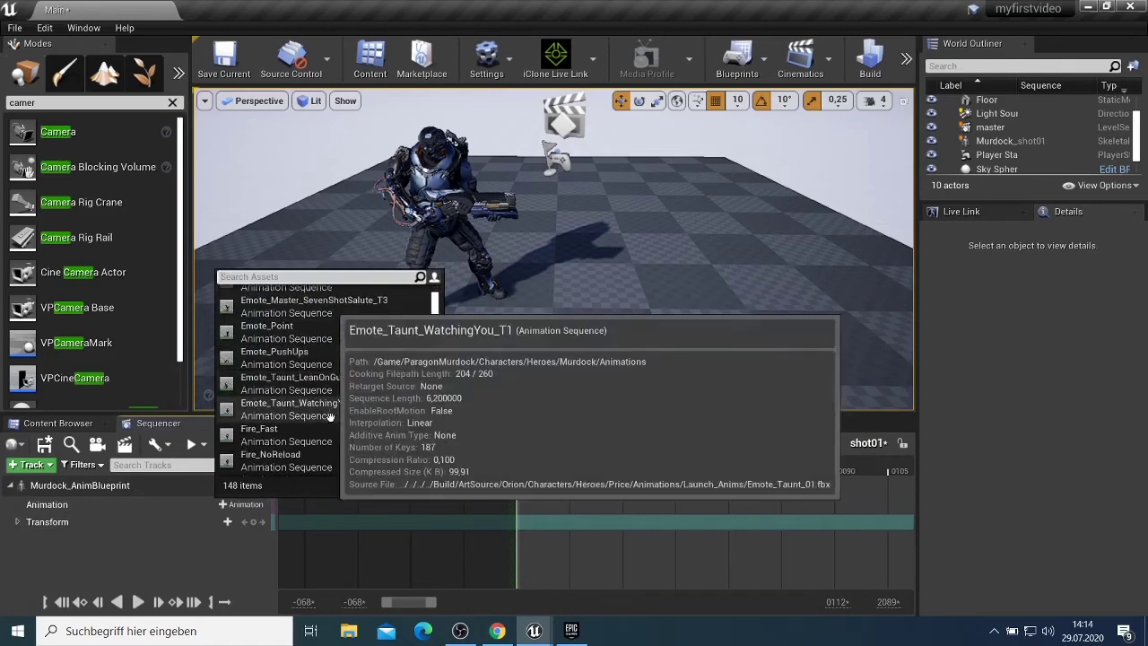
mouse_move(326, 358)
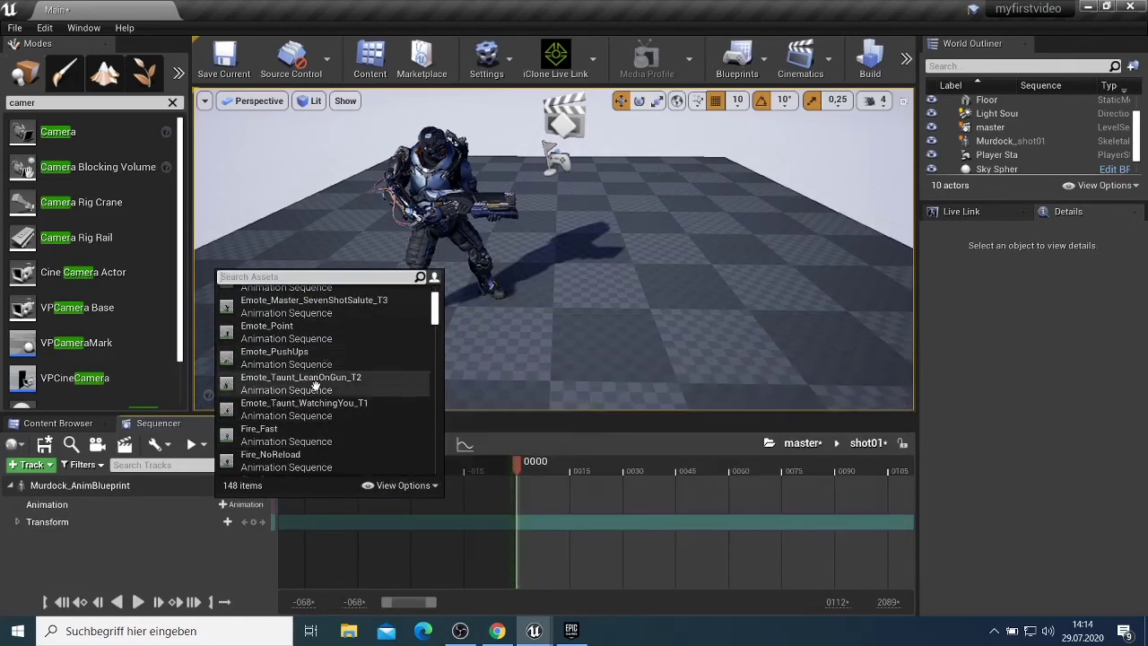
left_click(325, 358)
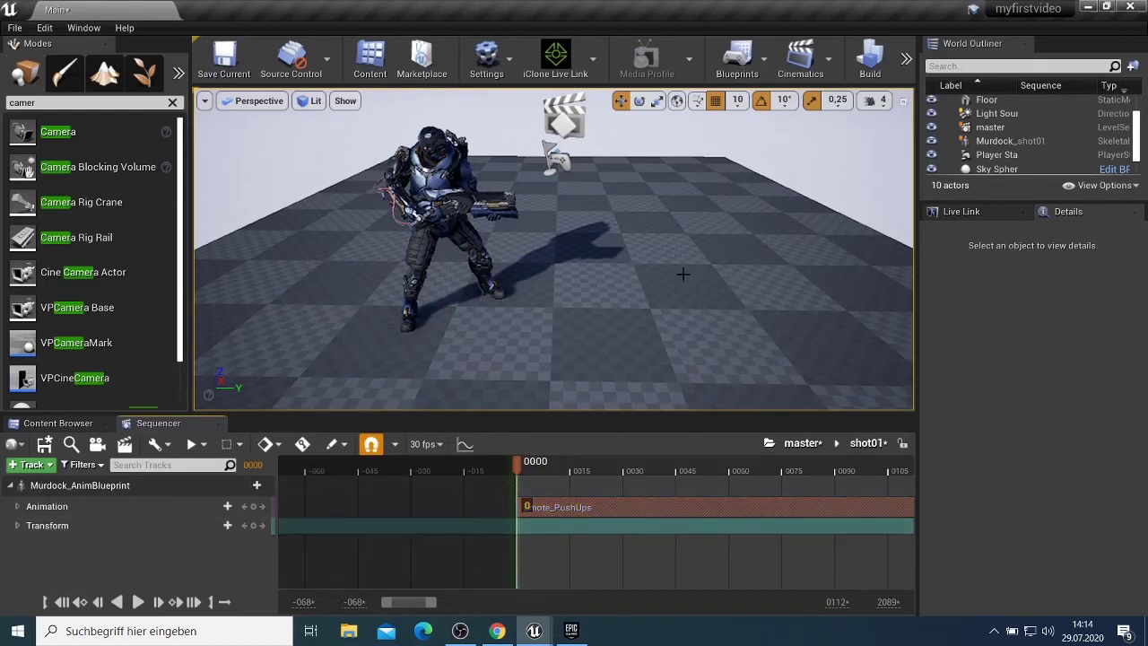
left_click(138, 603)
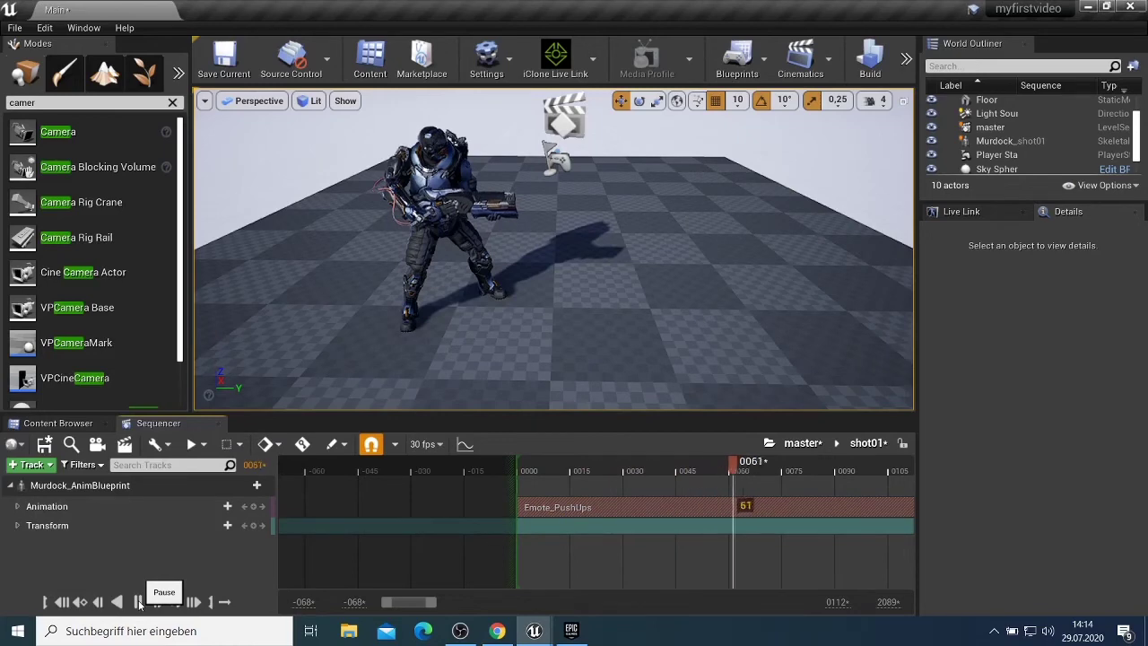
left_click(139, 603)
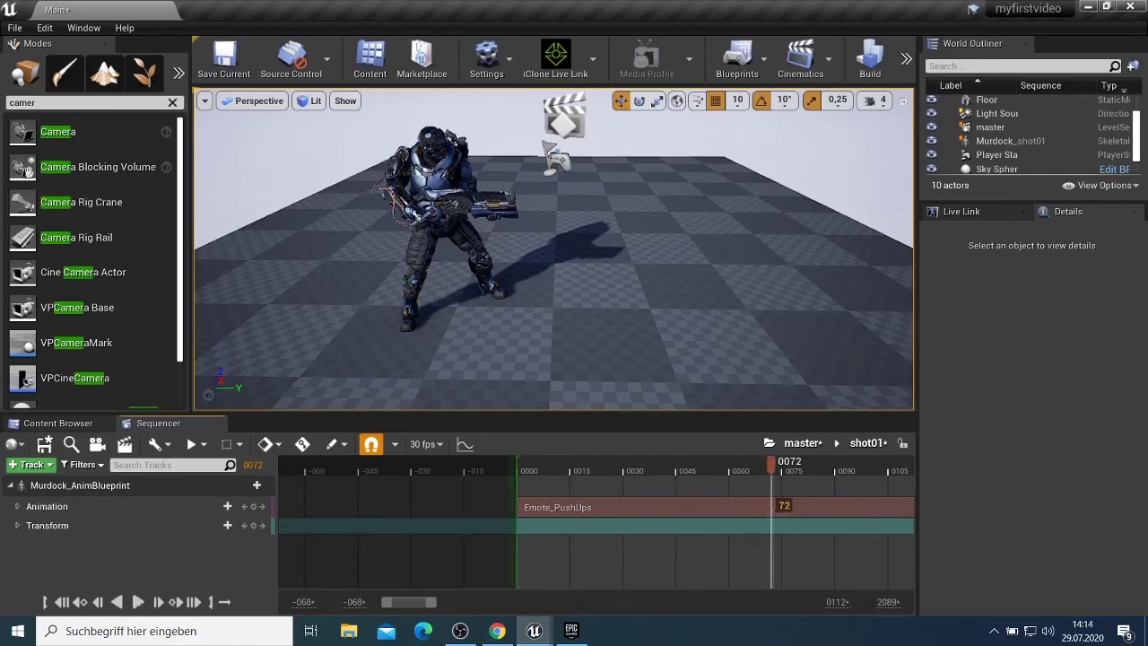
Switch to the Epic Games Launcher, add the Paragon: Morigesh pack to the myfirstvideo project, and return to the Unreal Editor
left_click(1087, 6)
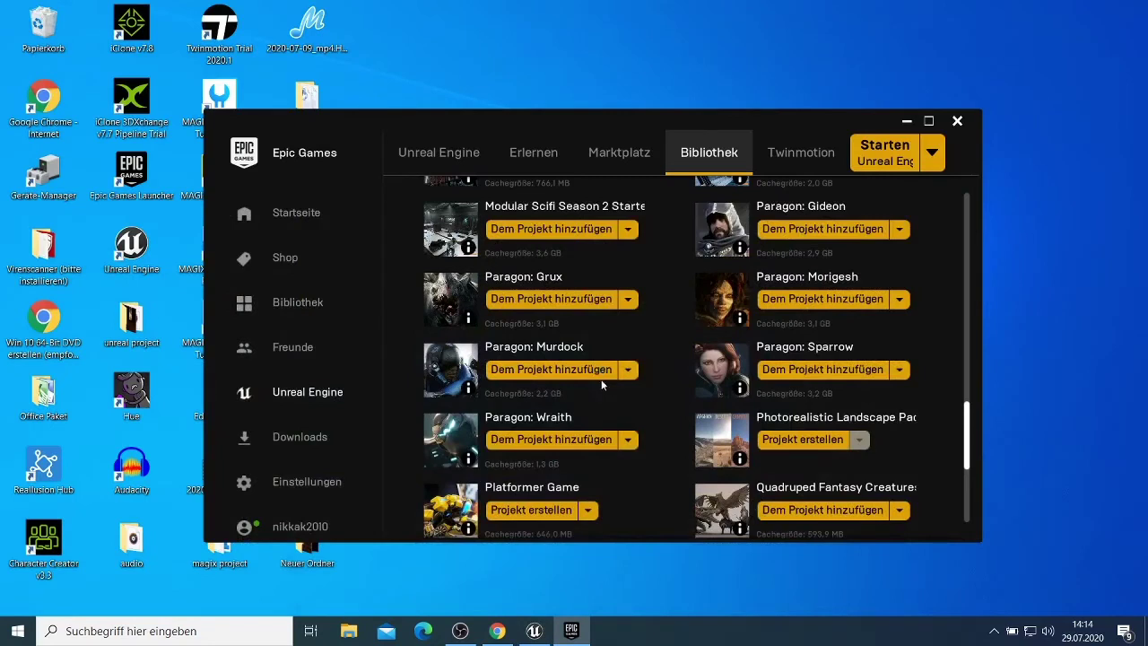
scroll(602, 377, "down", 1)
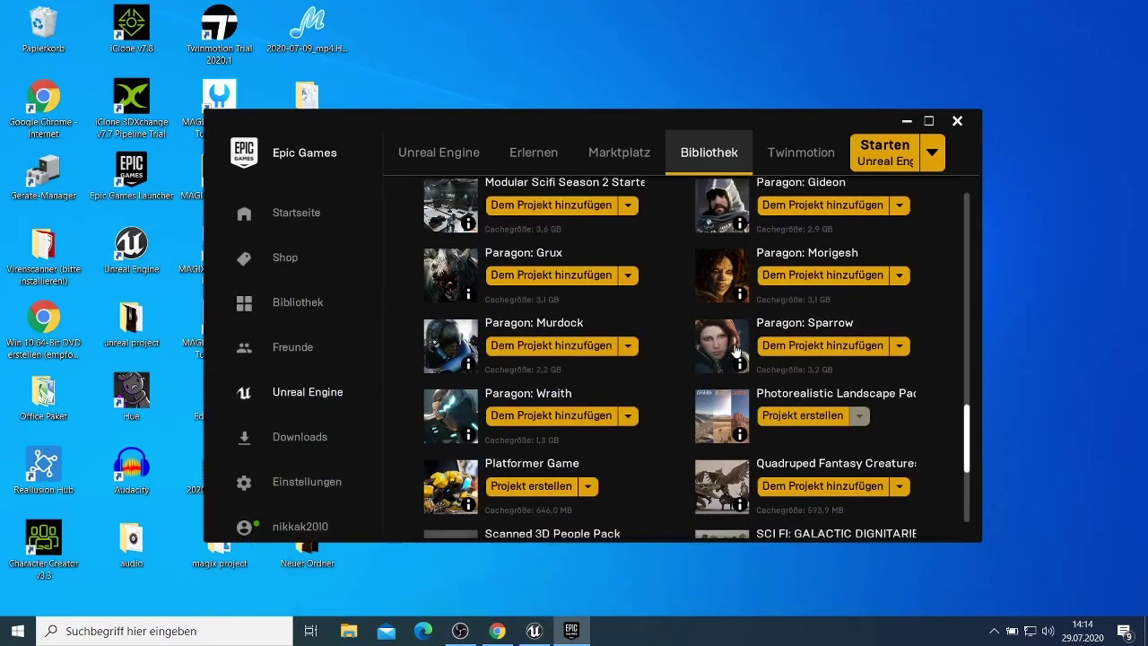
left_click(834, 276)
scroll(703, 359, "down", 1)
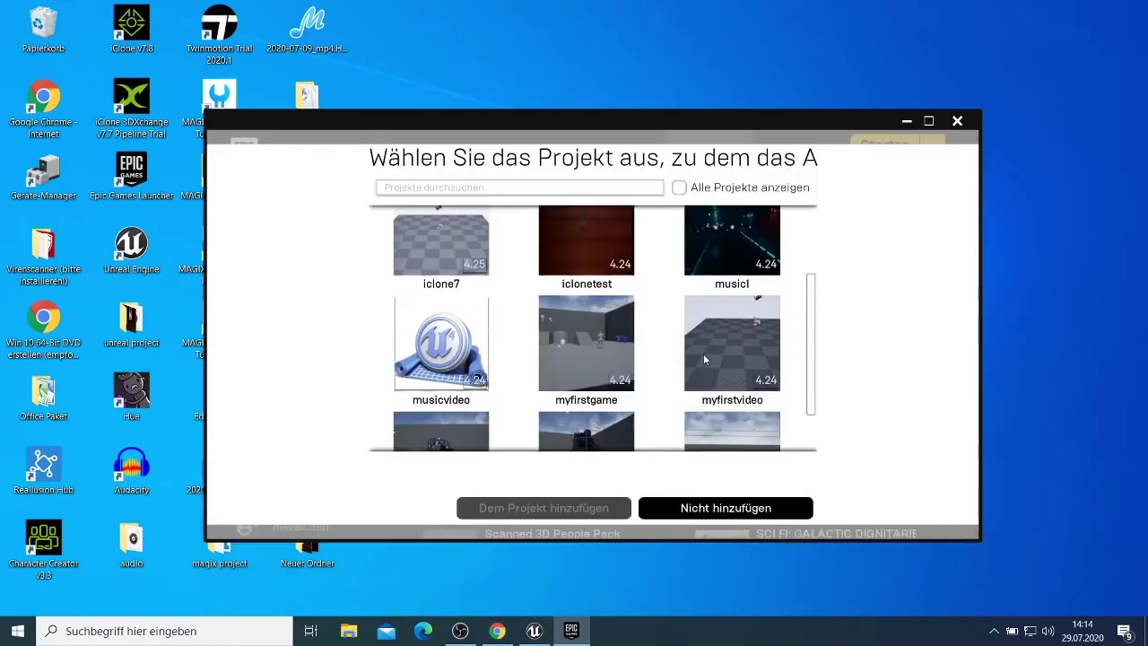
left_click(719, 346)
left_click(521, 509)
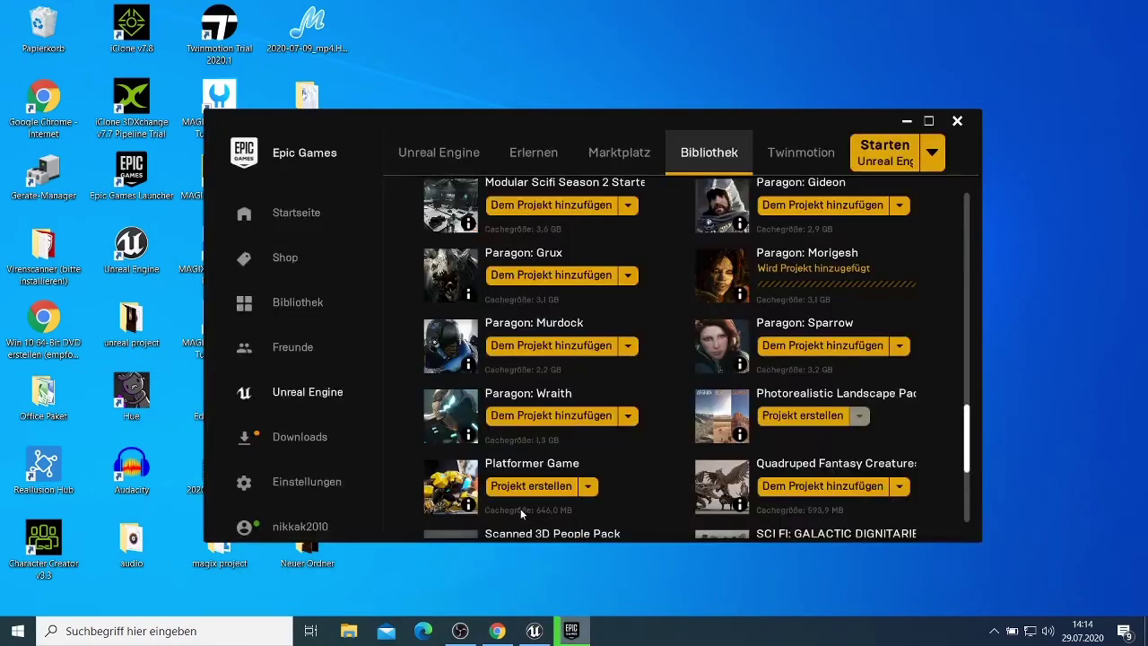
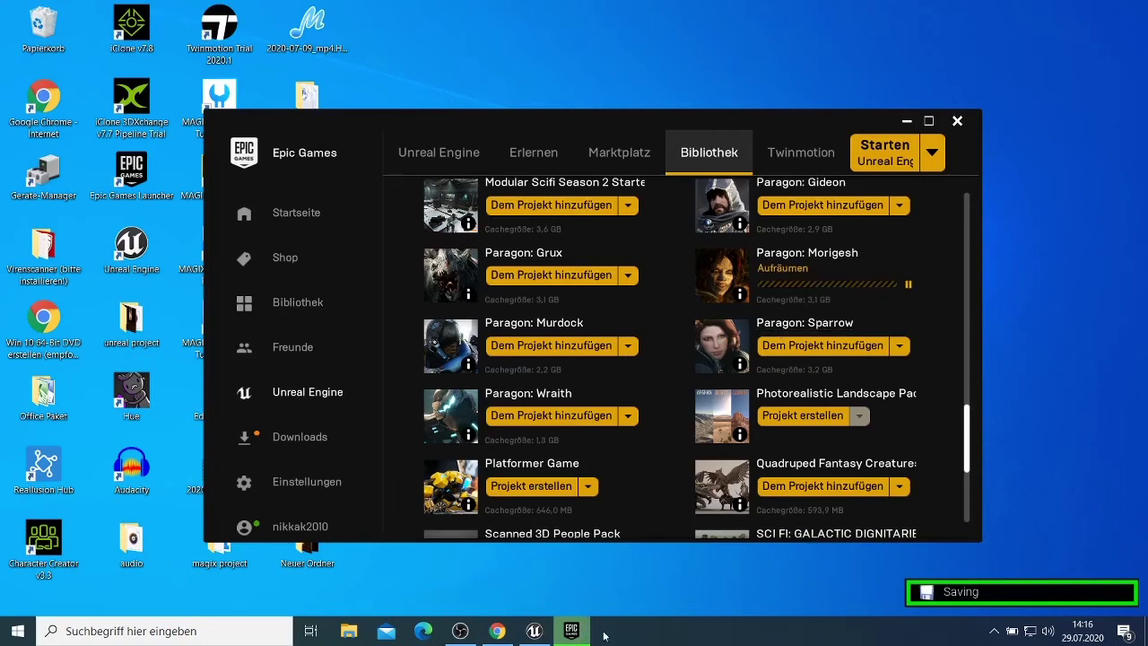
mouse_move(493, 637)
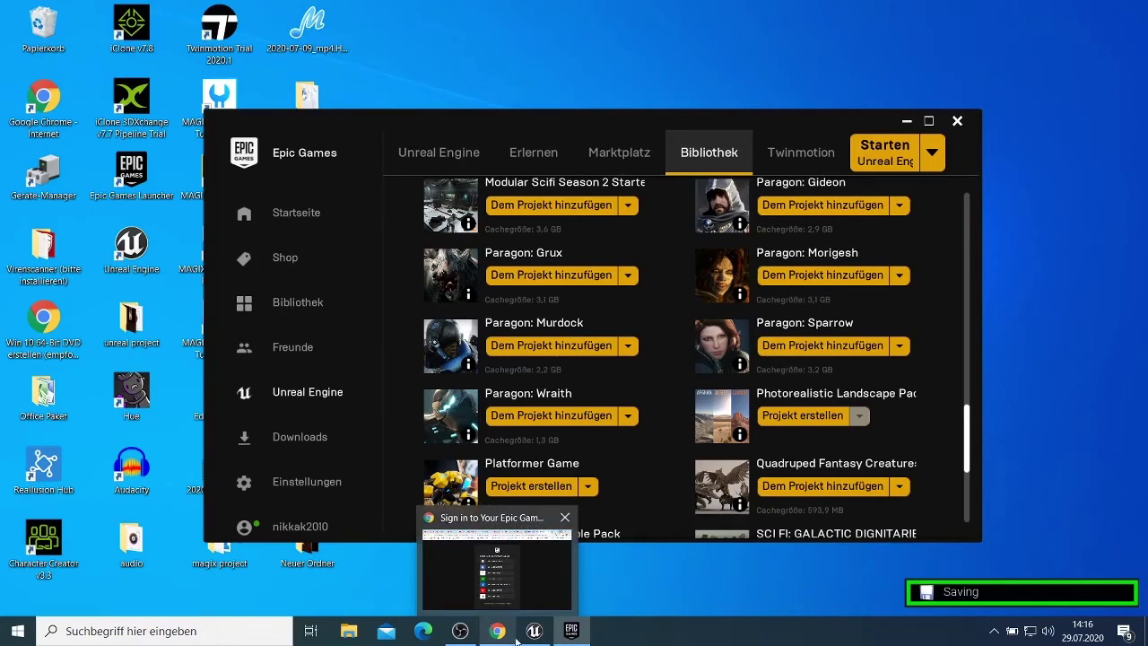
left_click(533, 630)
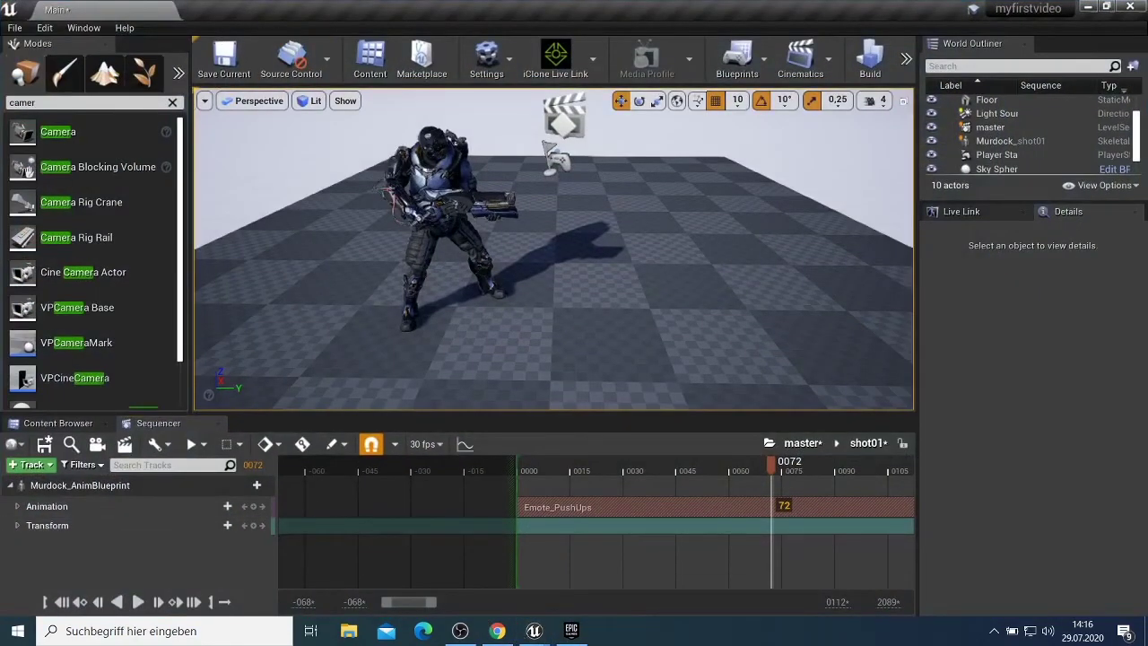
Delete the Murdock character from the level and remove his Murdock_AnimBlueprint track from shot01
right_click(408, 161)
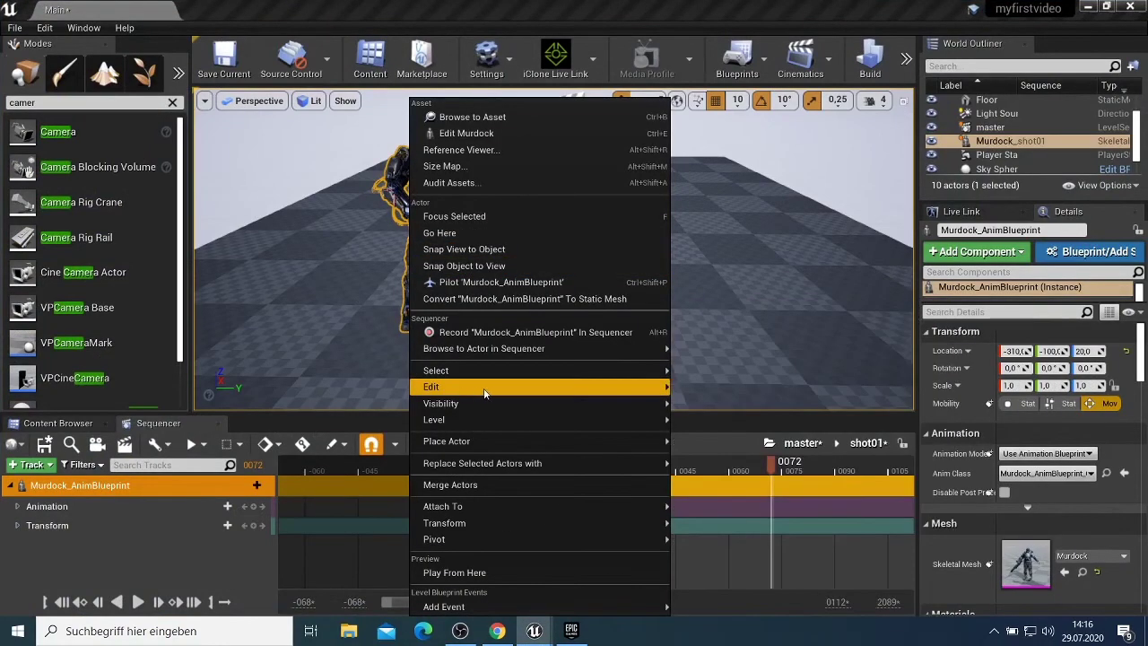
mouse_move(484, 388)
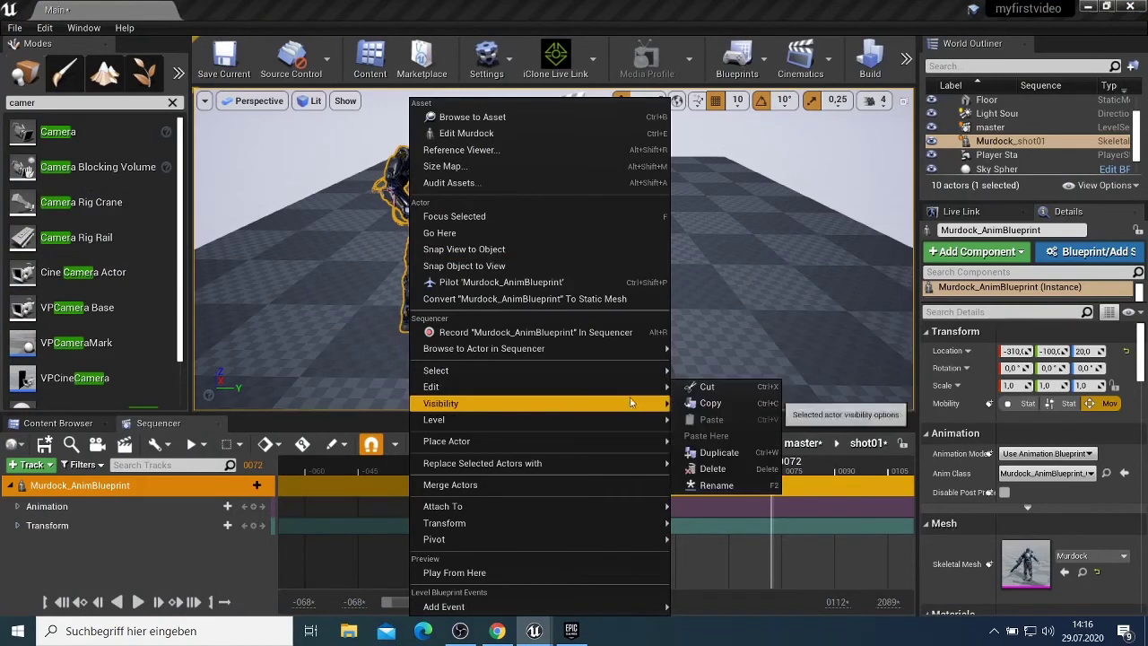
left_click(709, 485)
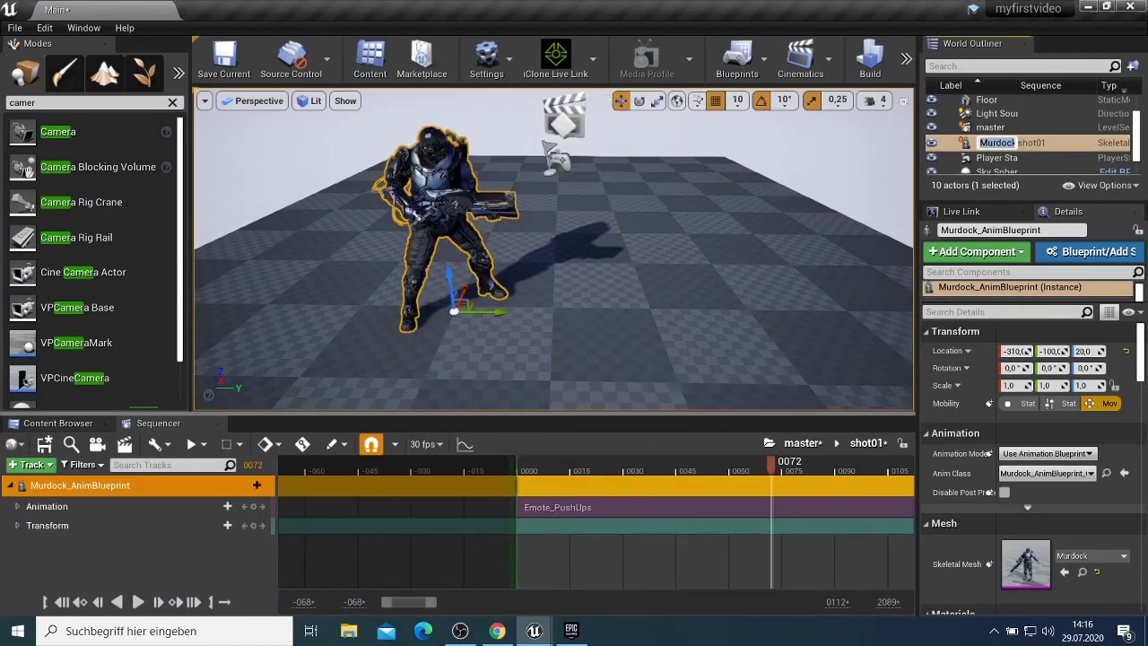
right_click(423, 211)
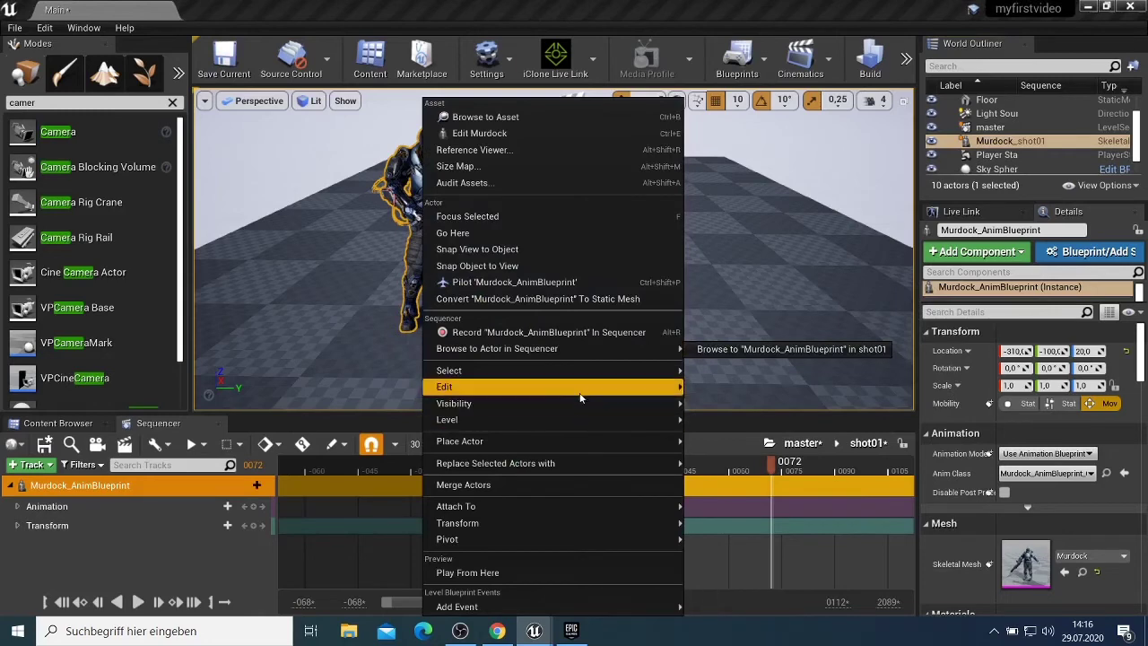
mouse_move(580, 398)
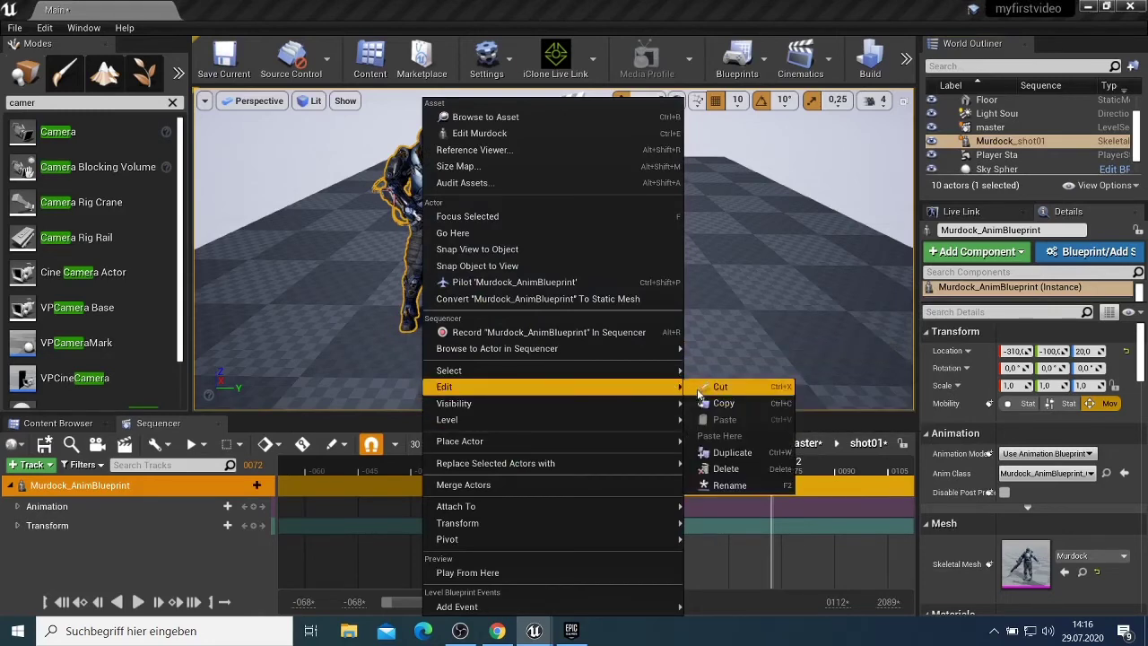
left_click(726, 468)
left_click(642, 380)
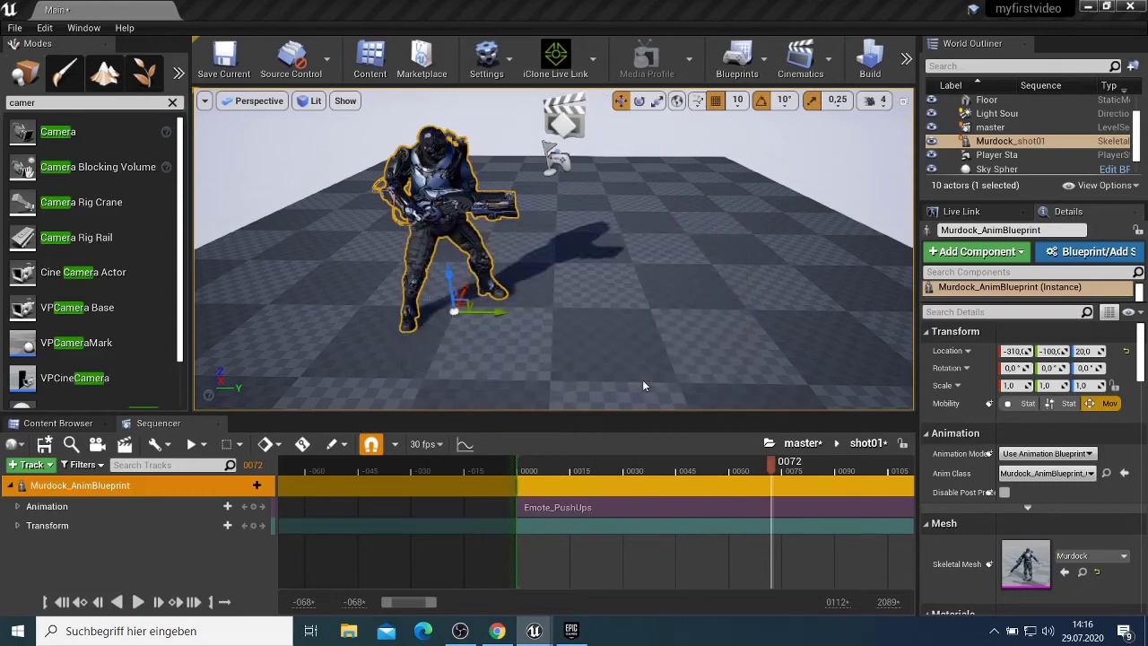
right_click(101, 491)
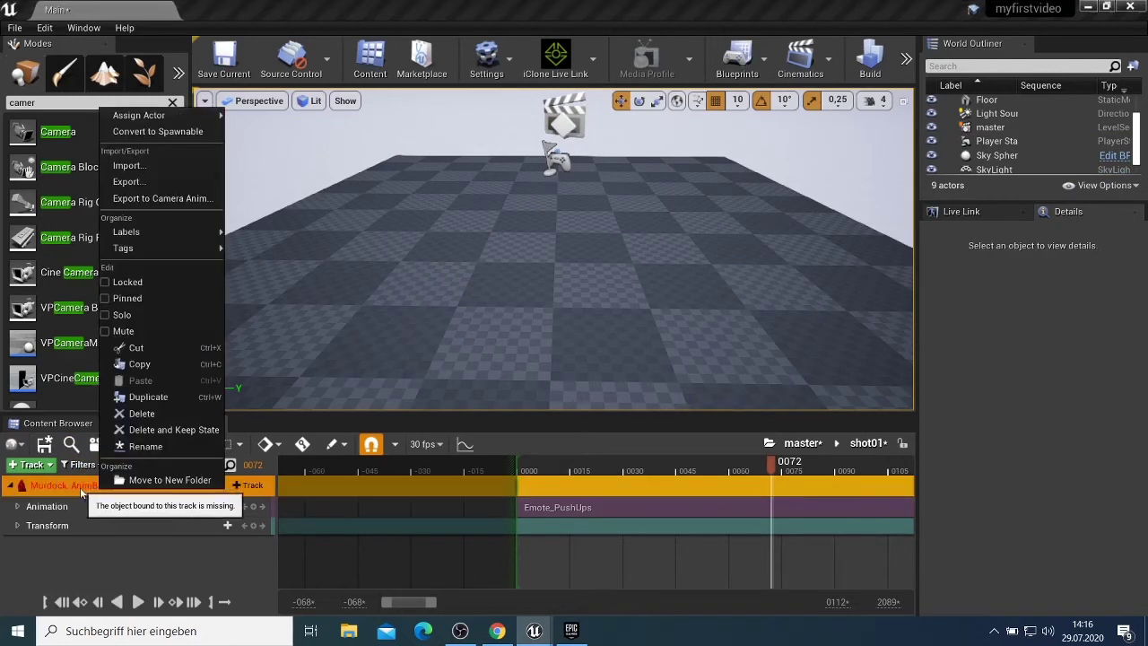
left_click(164, 418)
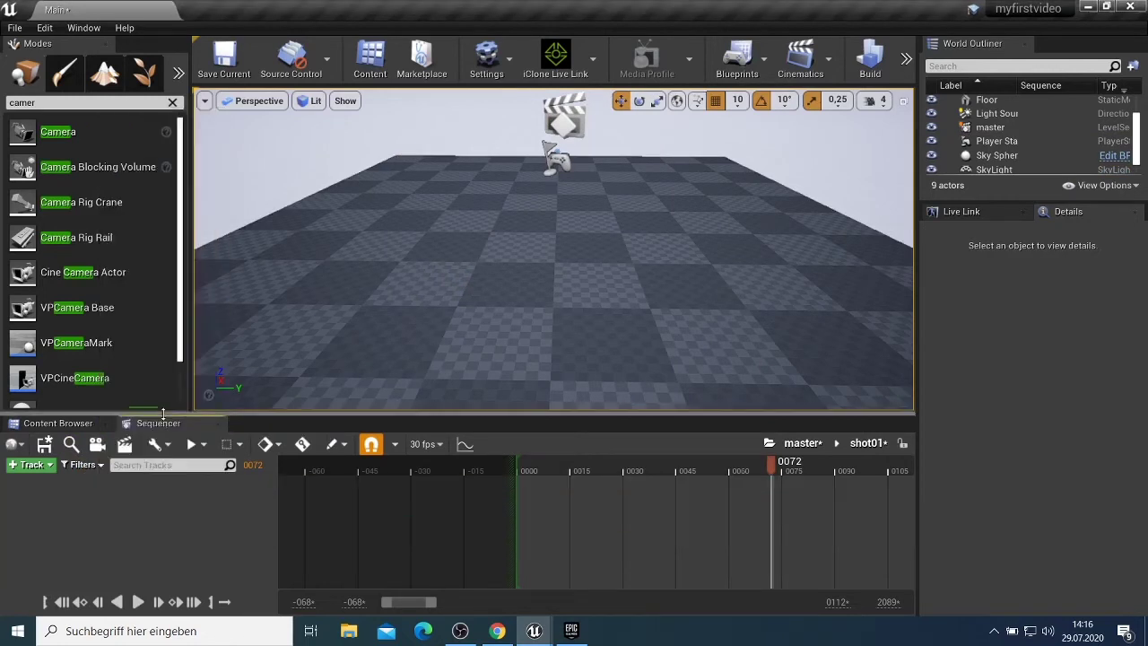
Place Morigesh_AnimBlueprint from the ParagonMorigesh/Characters/Heroes/Morigesh folder on the floor of the level, where Murdock stood
left_click(57, 423)
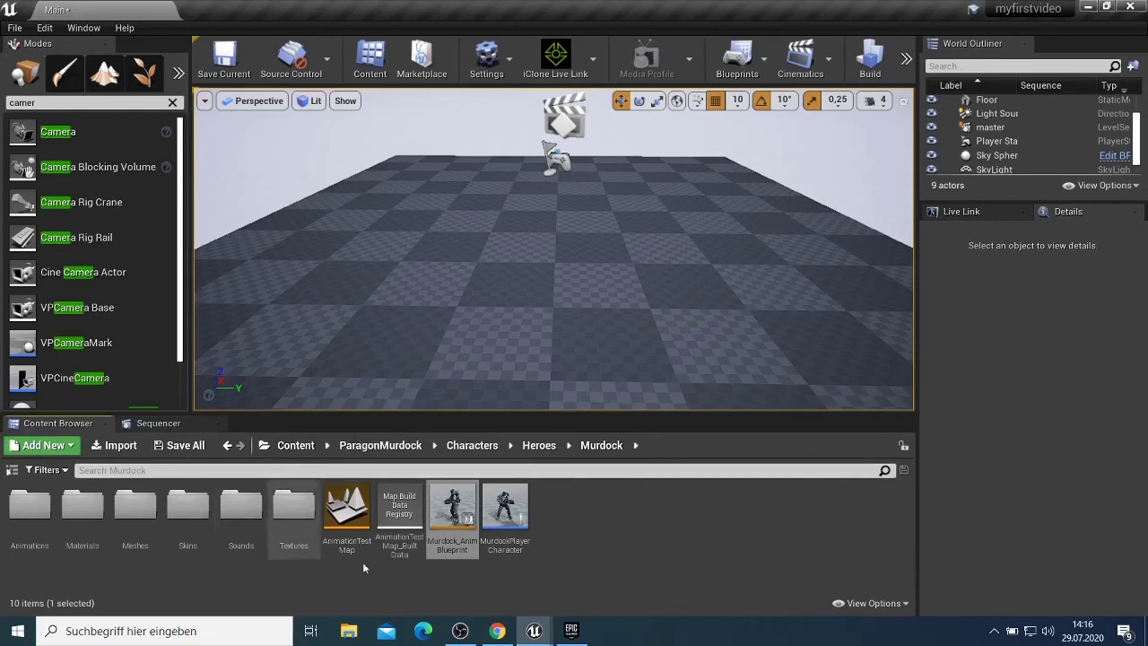
left_click(227, 446)
left_click(227, 446)
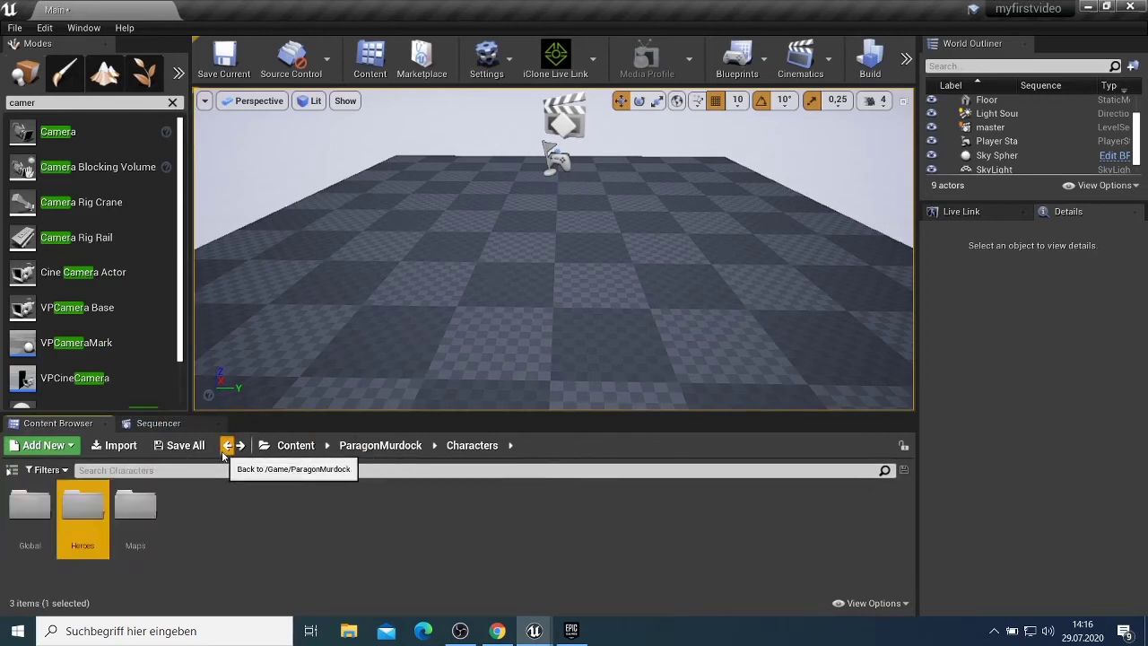
left_click(226, 445)
left_click(227, 446)
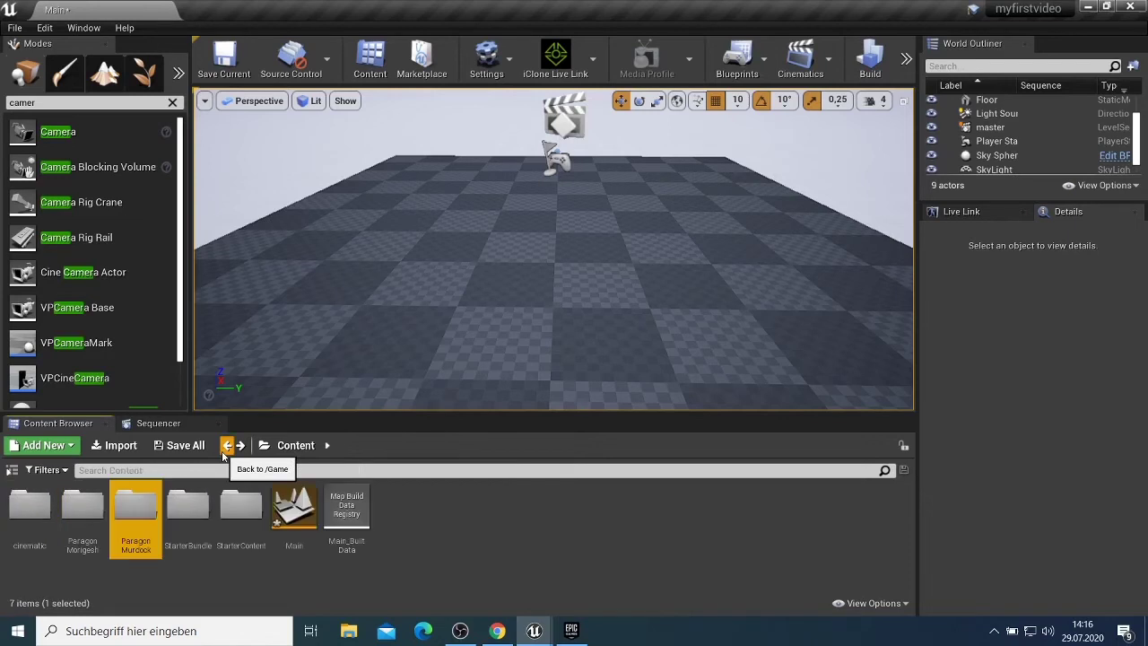
double_click(83, 508)
double_click(82, 508)
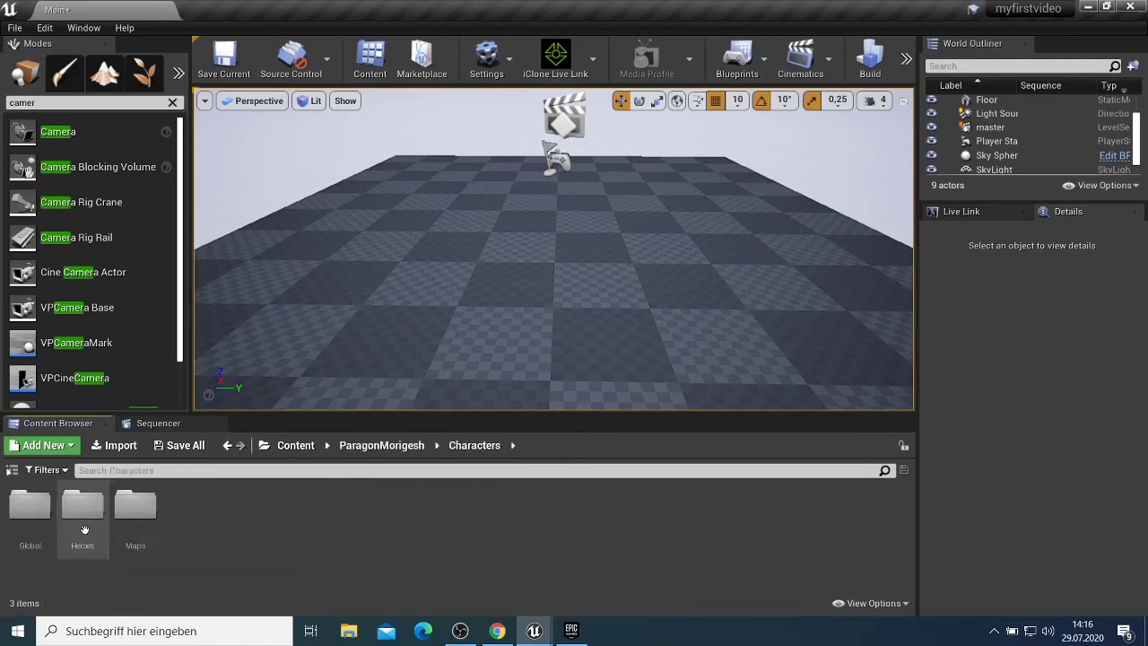
double_click(84, 527)
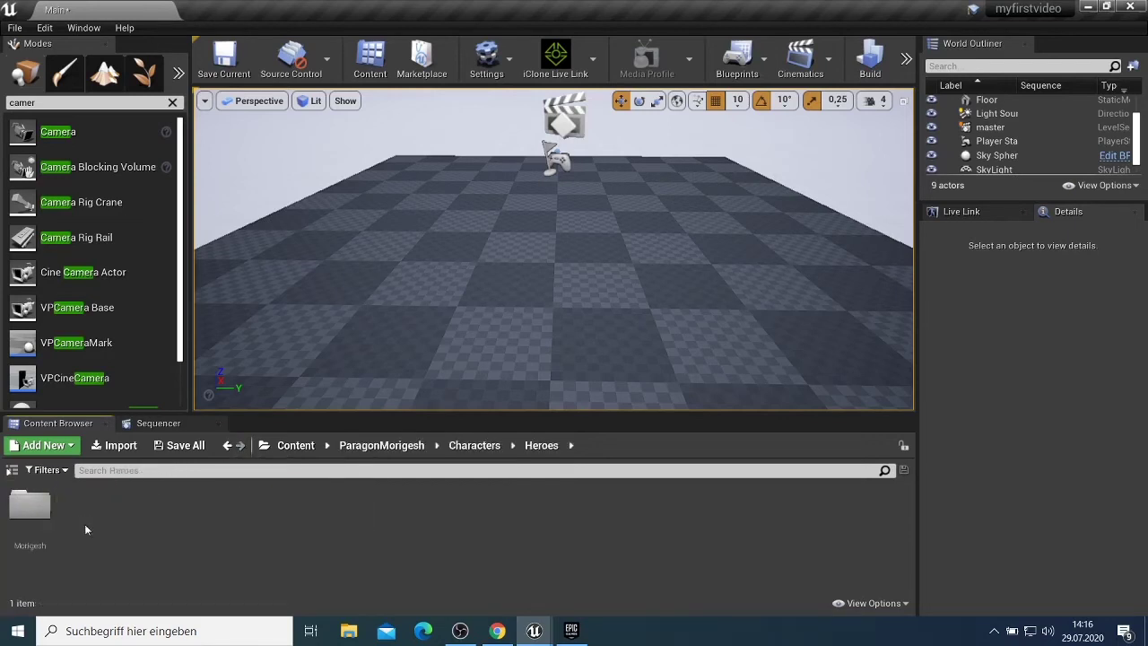
double_click(30, 506)
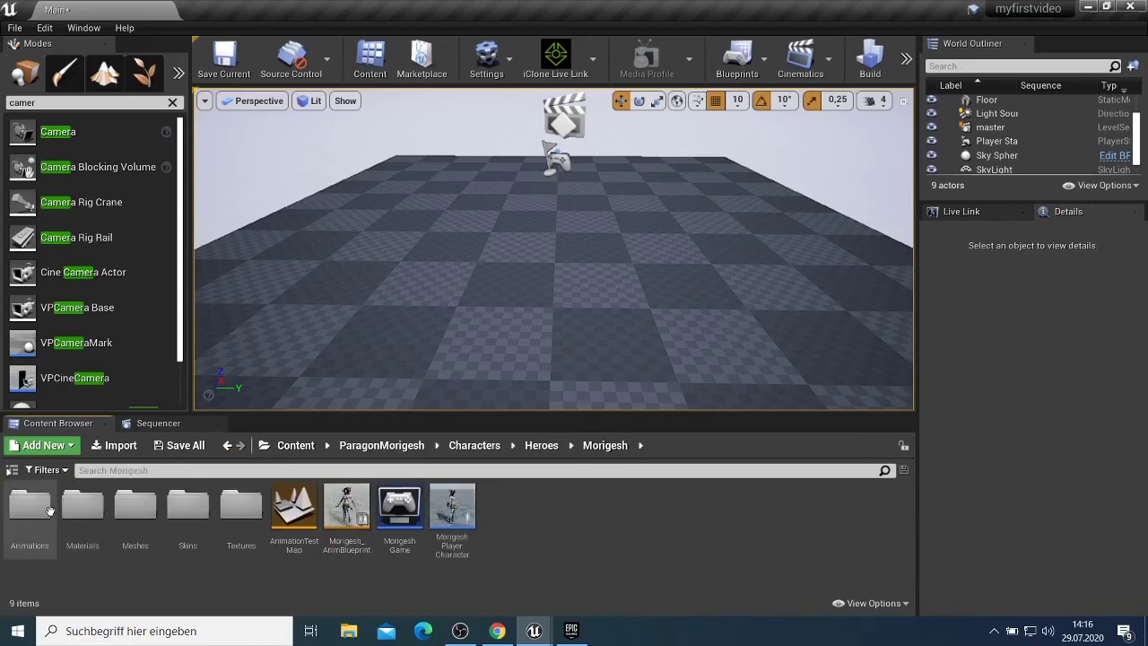
left_click(362, 517)
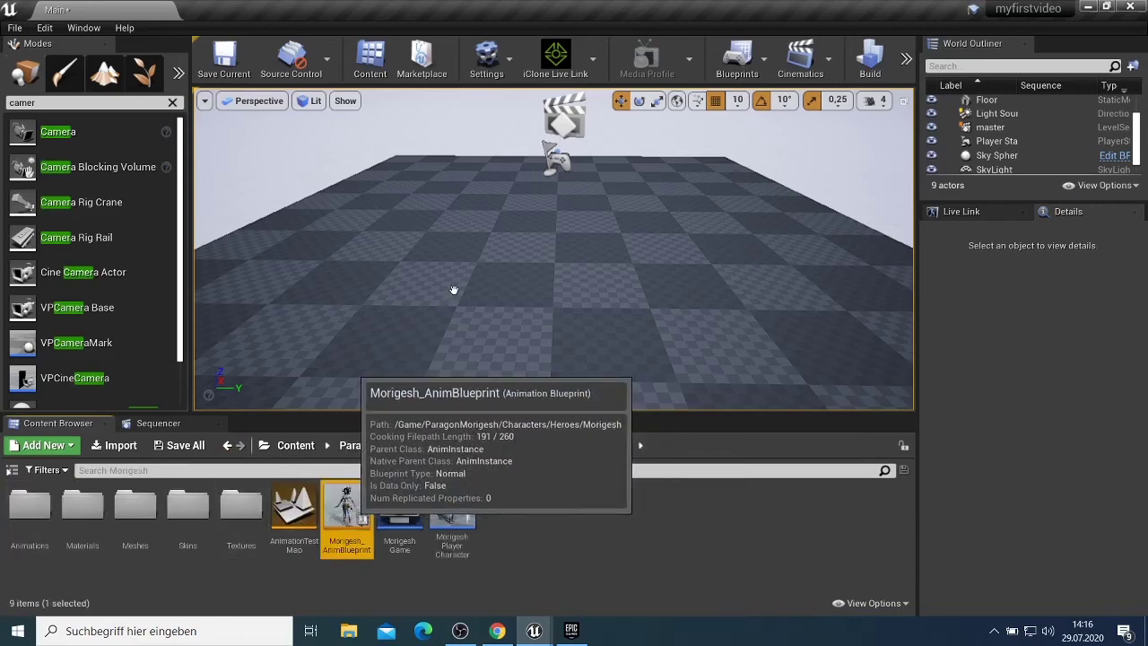
left_click_drag(460, 277, 461, 277)
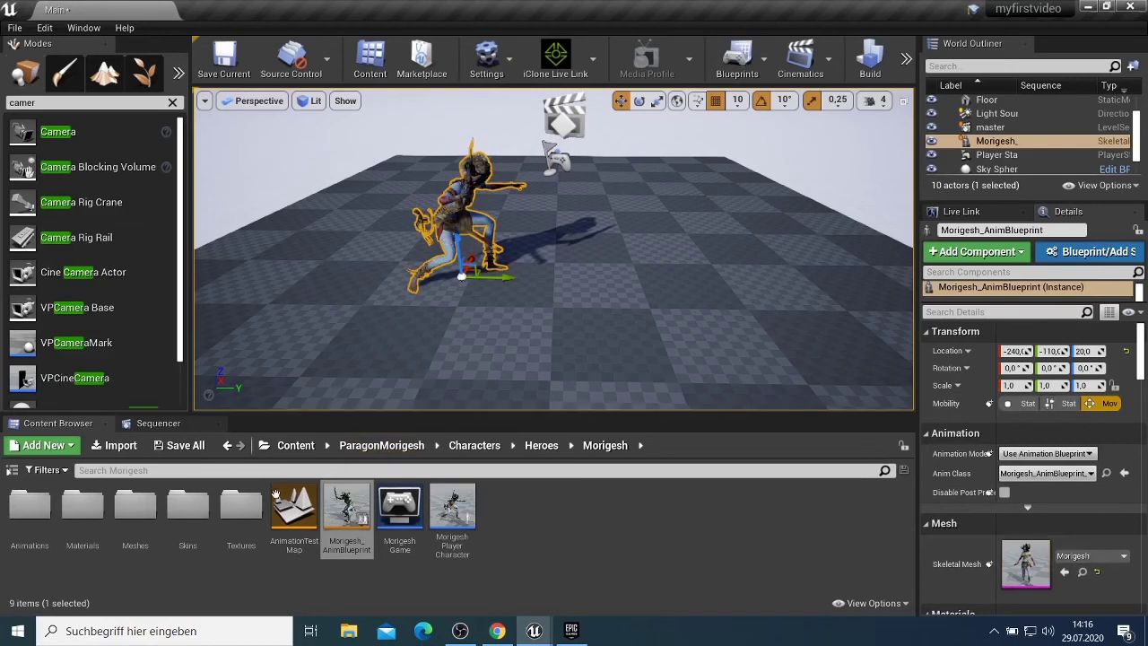
Add the selected Morigesh_AnimBlueprint actor to the shot01 sequence
left_click(158, 422)
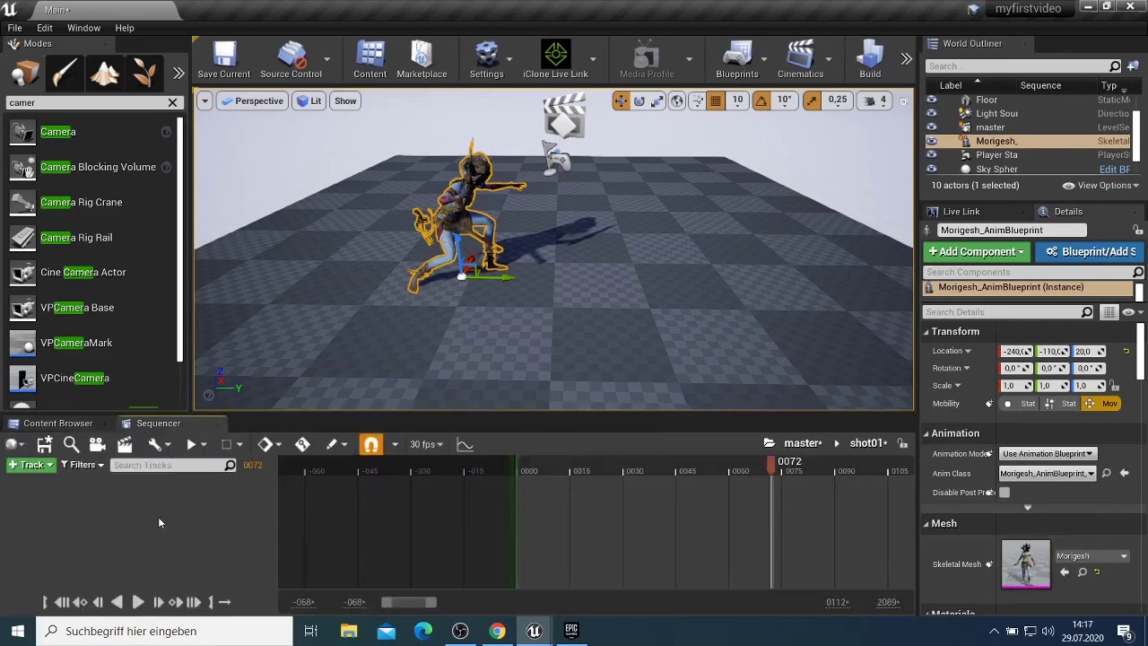
left_click(32, 465)
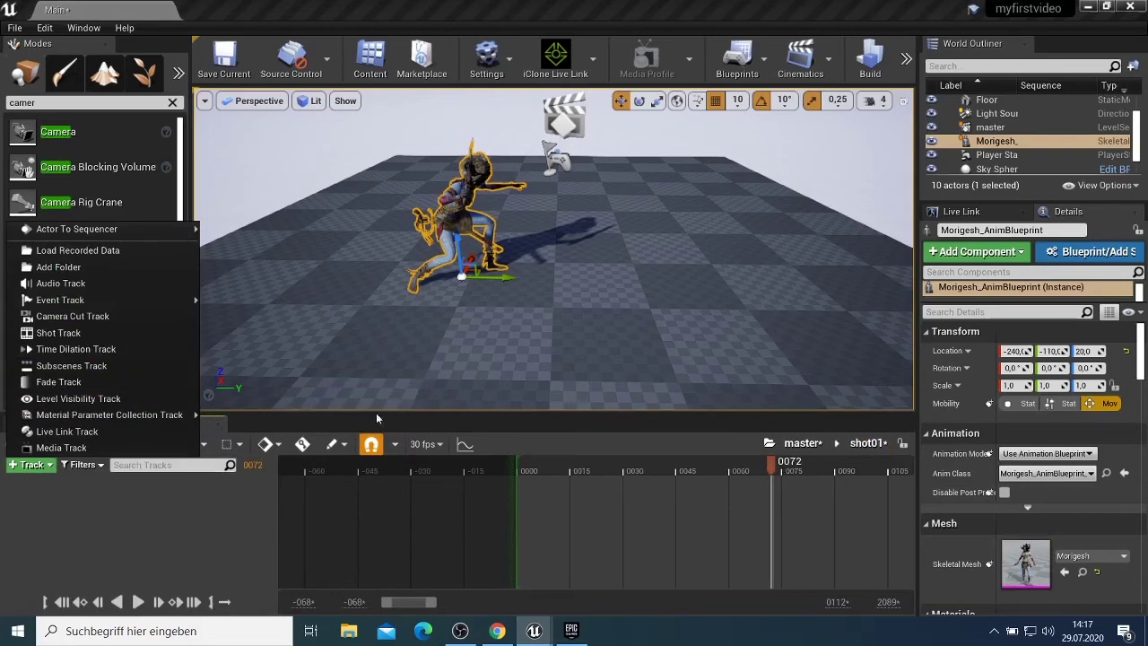
mouse_move(179, 229)
left_click(269, 233)
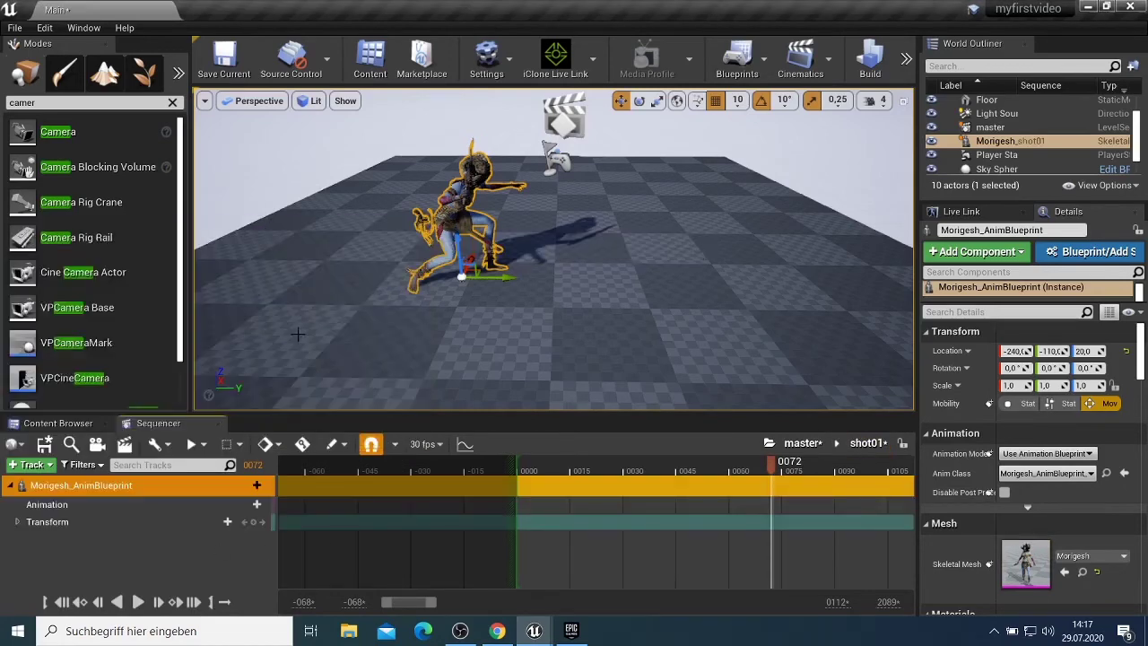
Add the Ability_E_InMotion_MSA animation to Morigesh's animation track and move the clip to start at frame 0
left_click(224, 504)
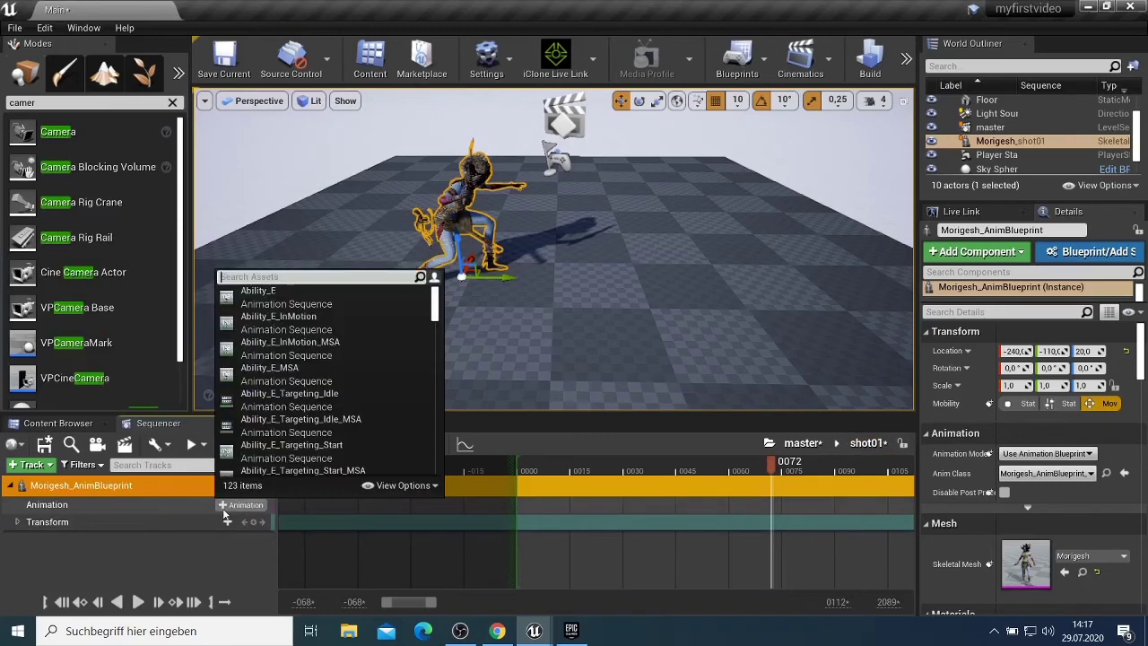
left_click(312, 342)
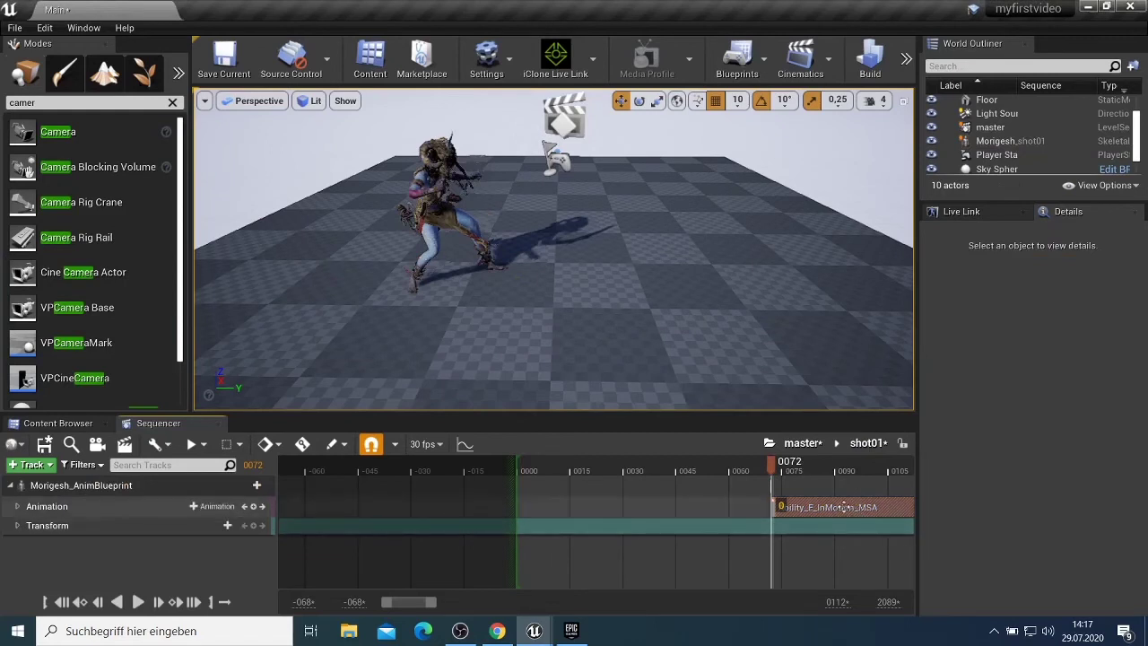
left_click_drag(862, 518, 643, 496)
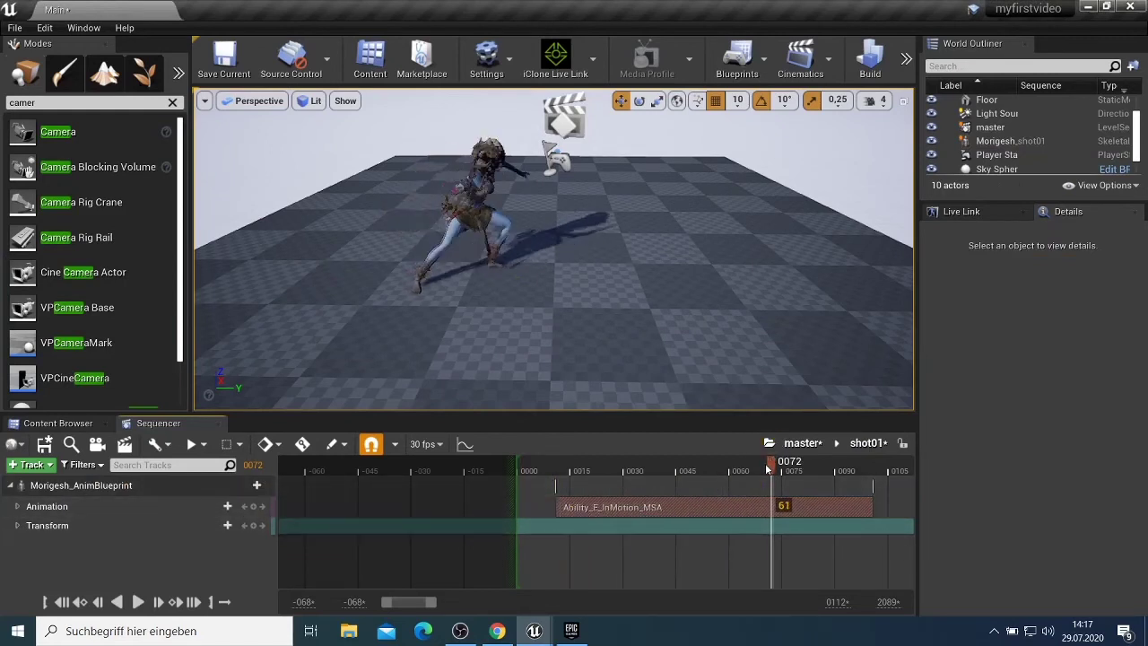
left_click_drag(687, 505, 649, 496)
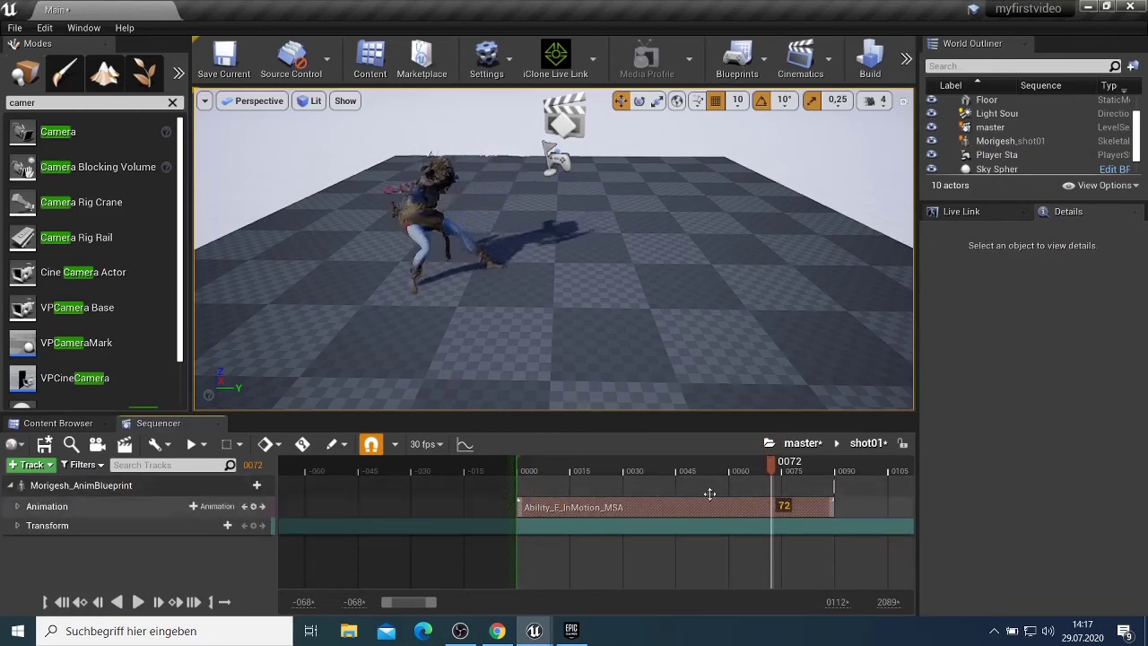
Play shot01 from frame 0 and watch Morigesh's animation from a closer, angled view
left_click_drag(771, 464, 504, 461)
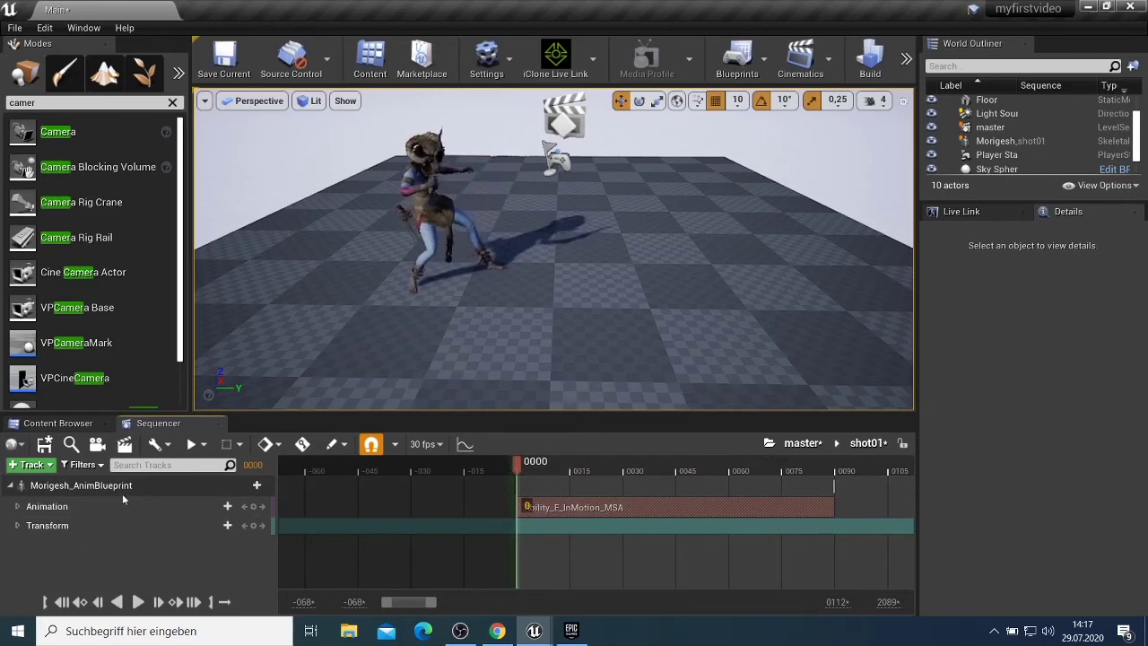
left_click(138, 601)
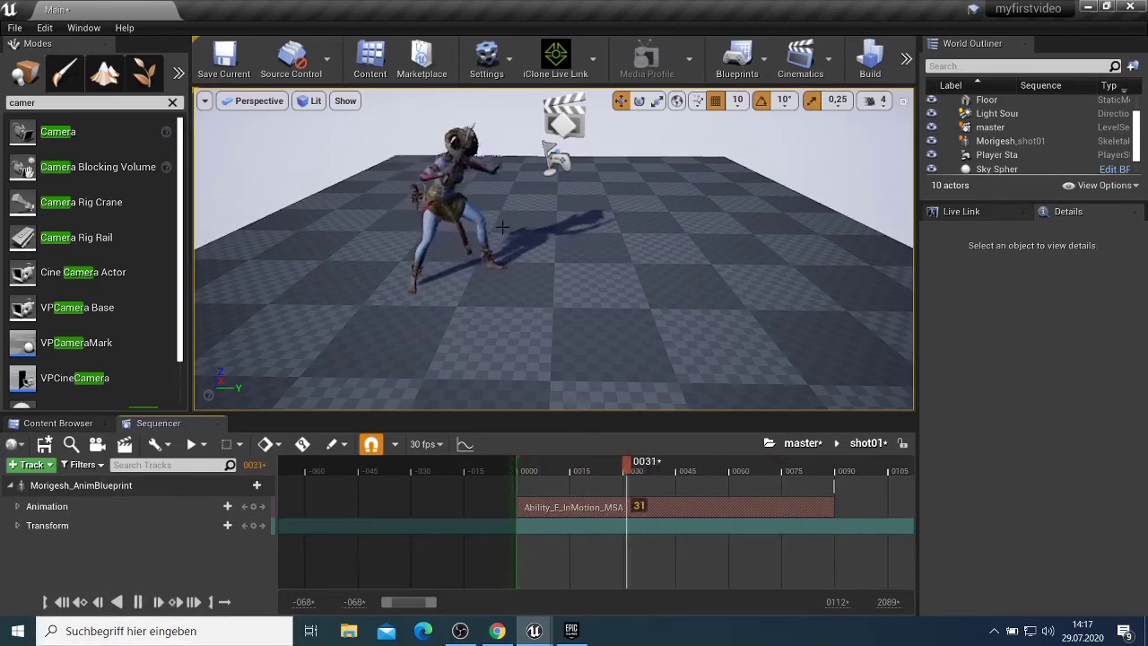
scroll(507, 235, "up", 3)
scroll(506, 236, "down", 3)
right_click_drag(697, 192, 628, 224)
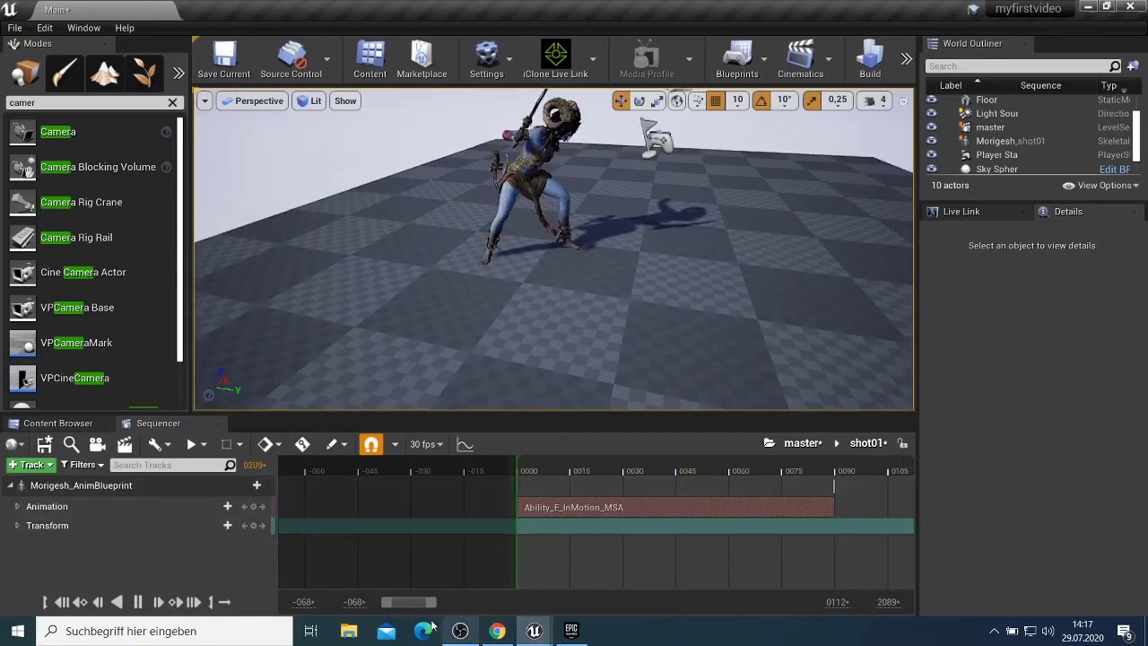
Add the Ability_Q_Targeting animation to Morigesh's animation track at frame 90, directly after the first clip
left_click(835, 472)
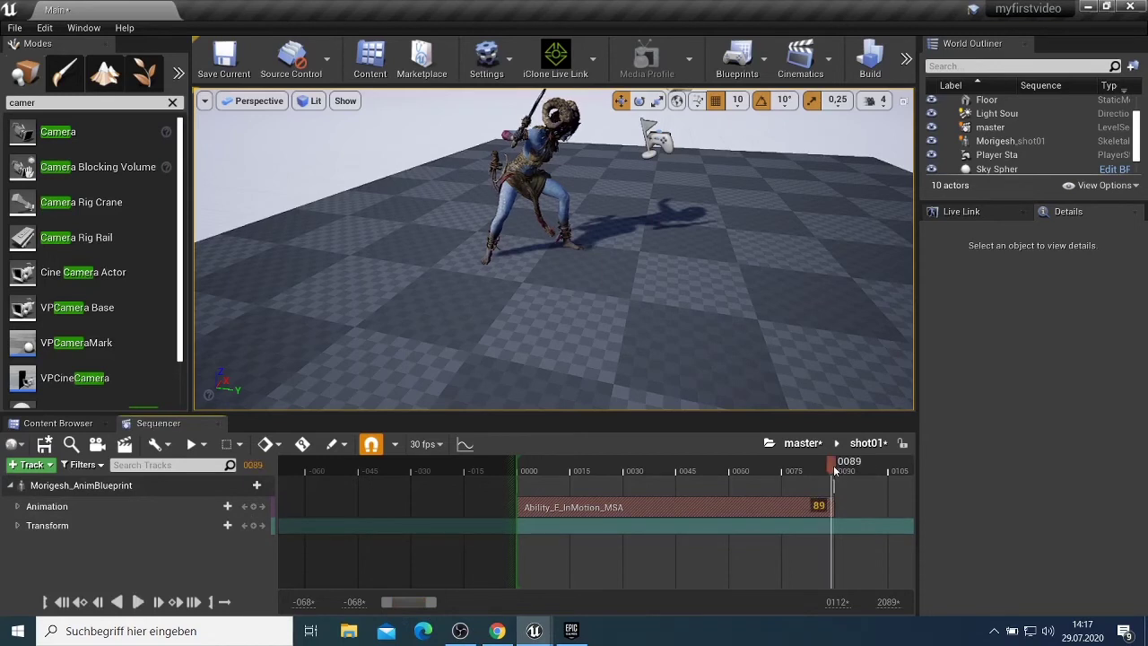
left_click_drag(835, 471, 839, 472)
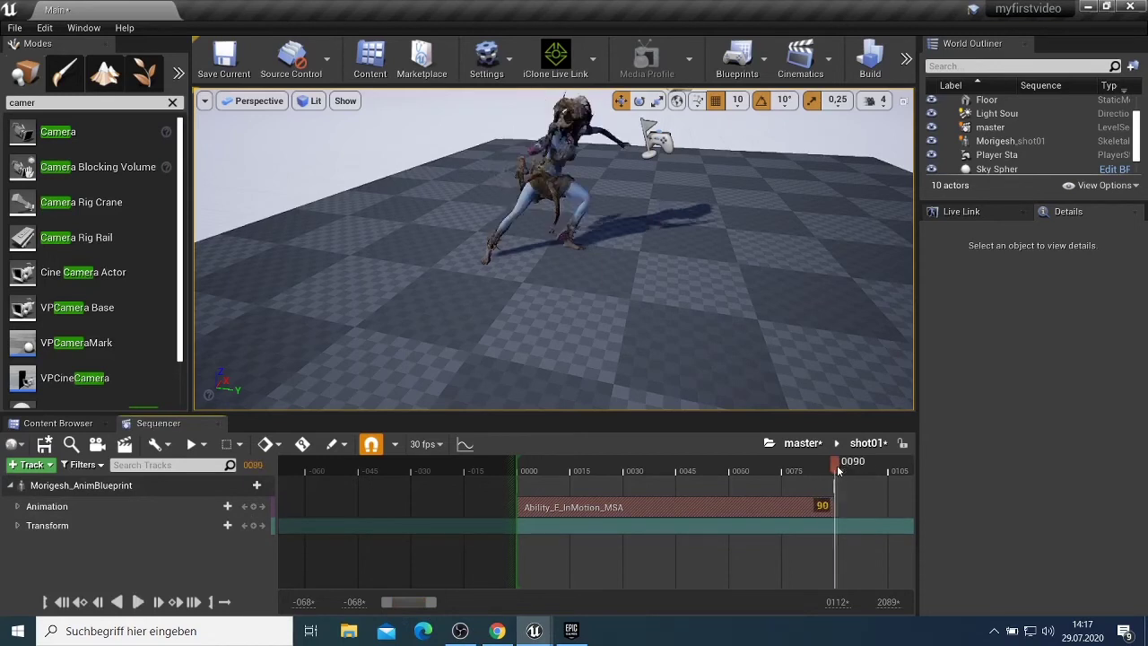
left_click(217, 506)
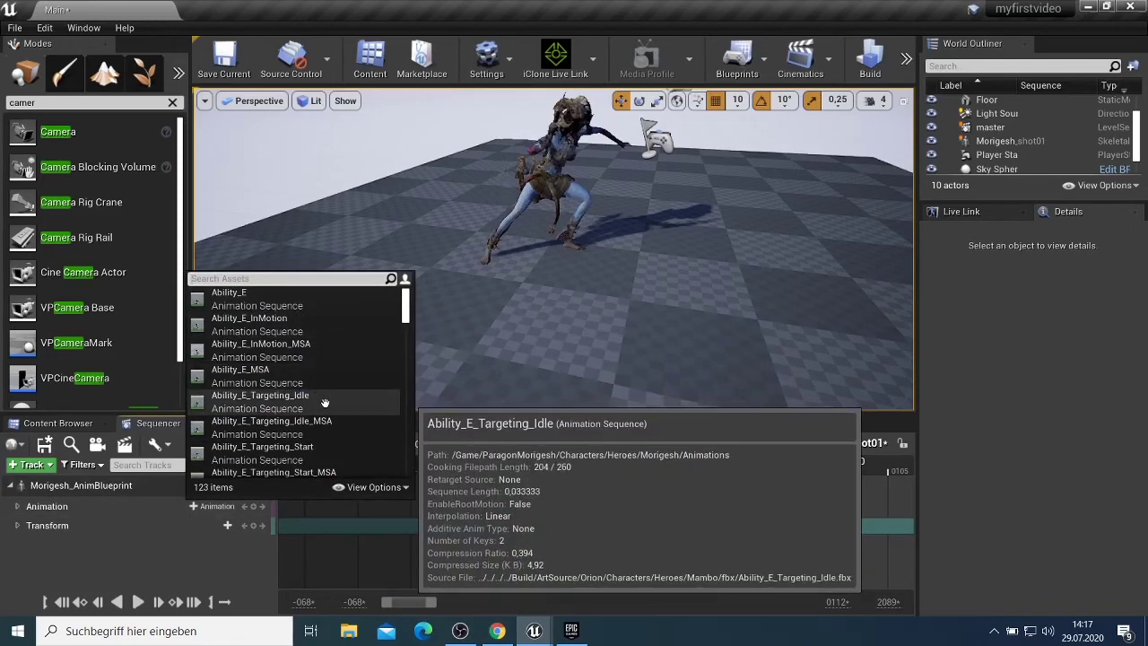
scroll(321, 398, "down", 3)
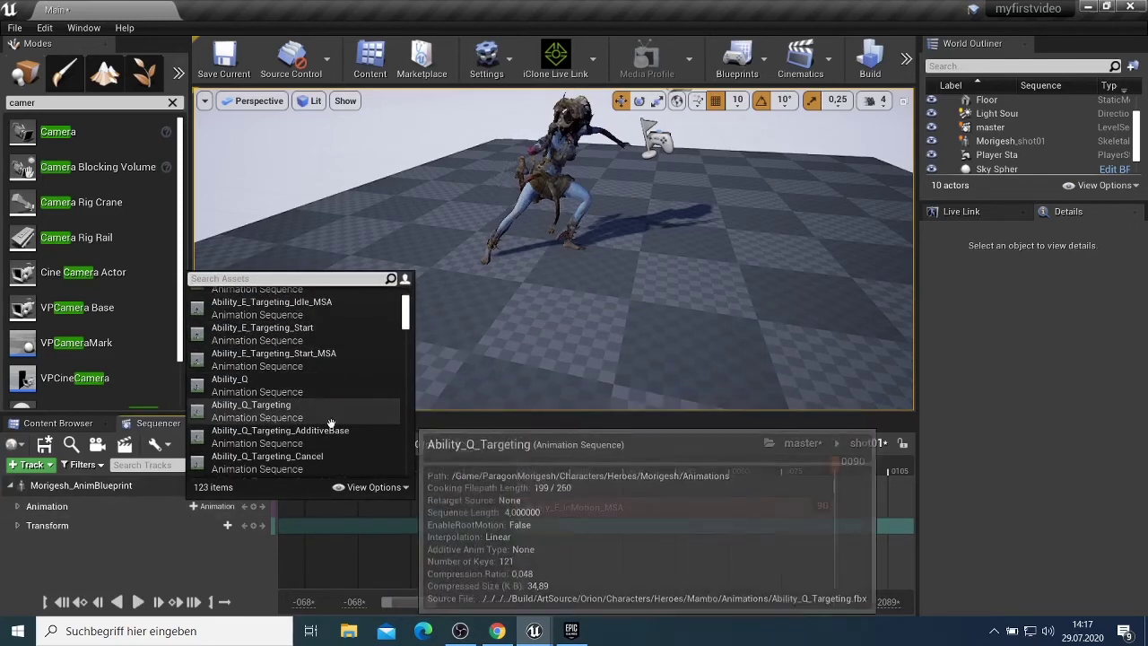
left_click(310, 417)
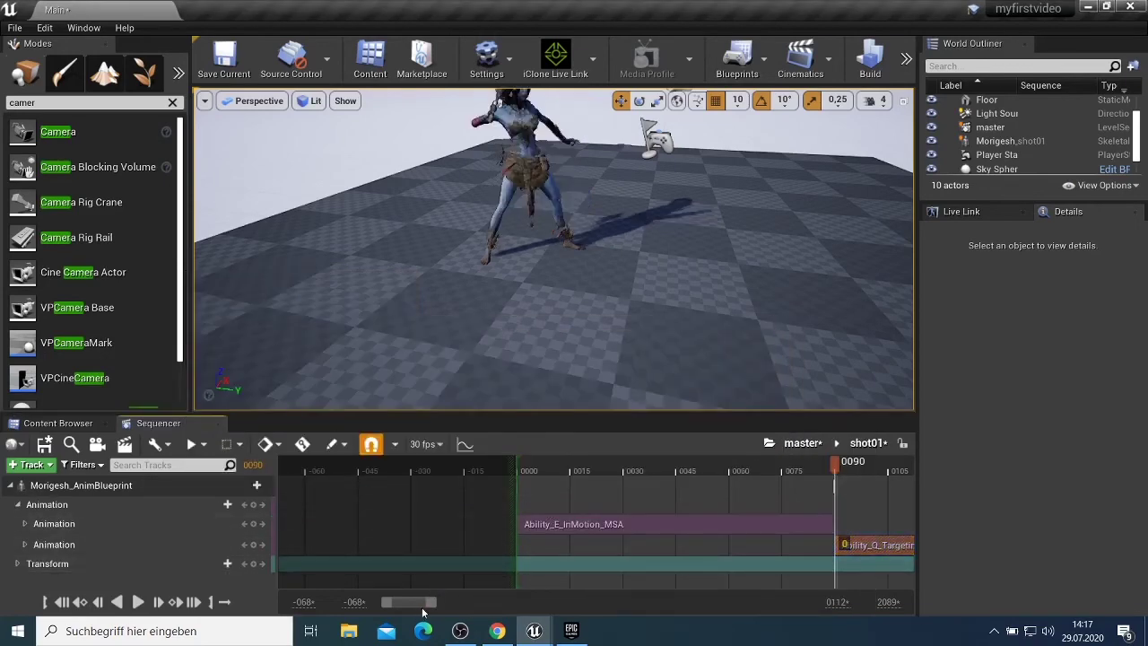
Scrub back through Morigesh's animation in shot01 and return the playhead to frame 0
mouse_move(415, 608)
left_mouse_down()
mouse_move(444, 609)
mouse_move(431, 610)
left_mouse_up()
left_click_drag(585, 468, 316, 468)
left_click_drag(422, 603, 403, 600)
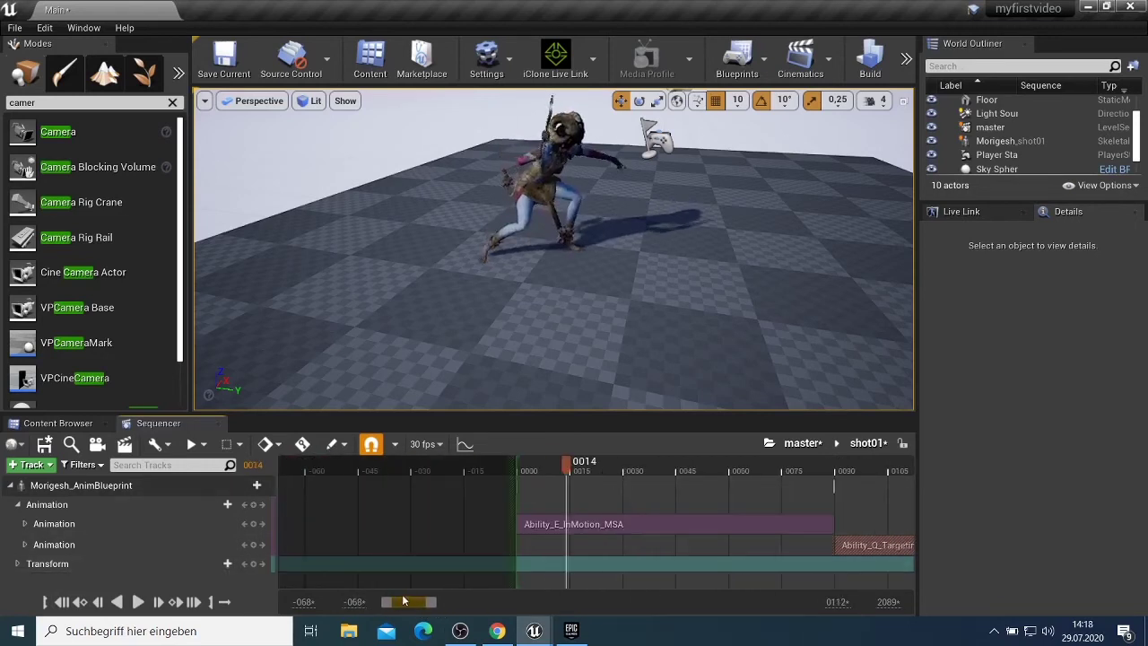
left_click_drag(566, 471, 527, 465)
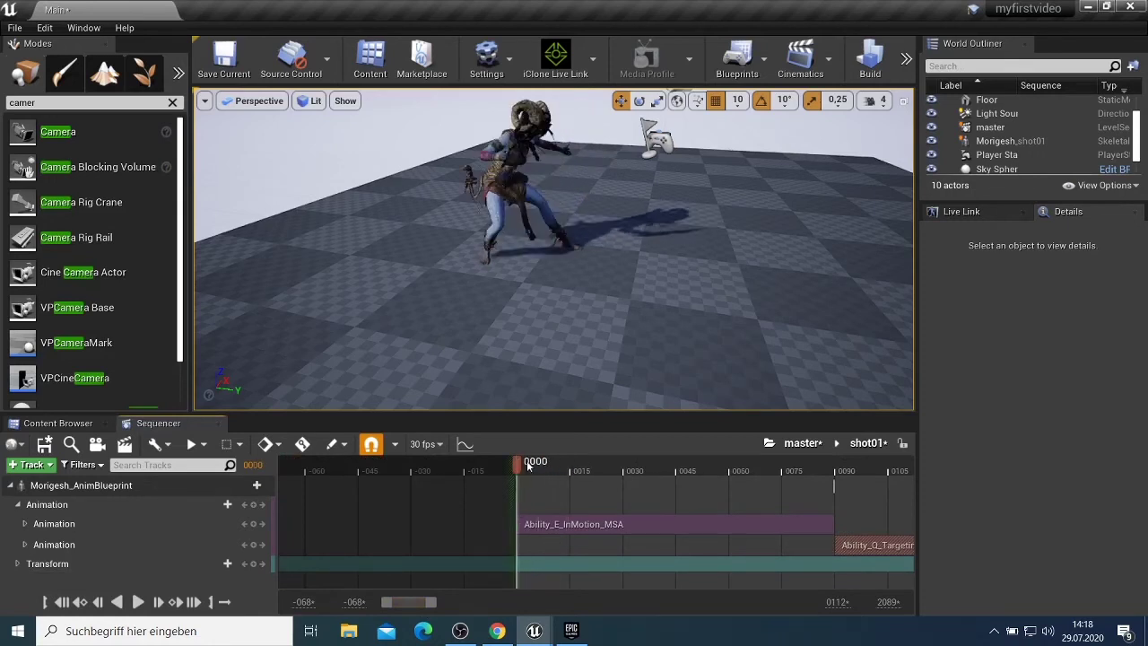
Play shot01 from frame 0 and watch Morigesh's two animation clips from a closer front view
left_click_drag(667, 212, 565, 225)
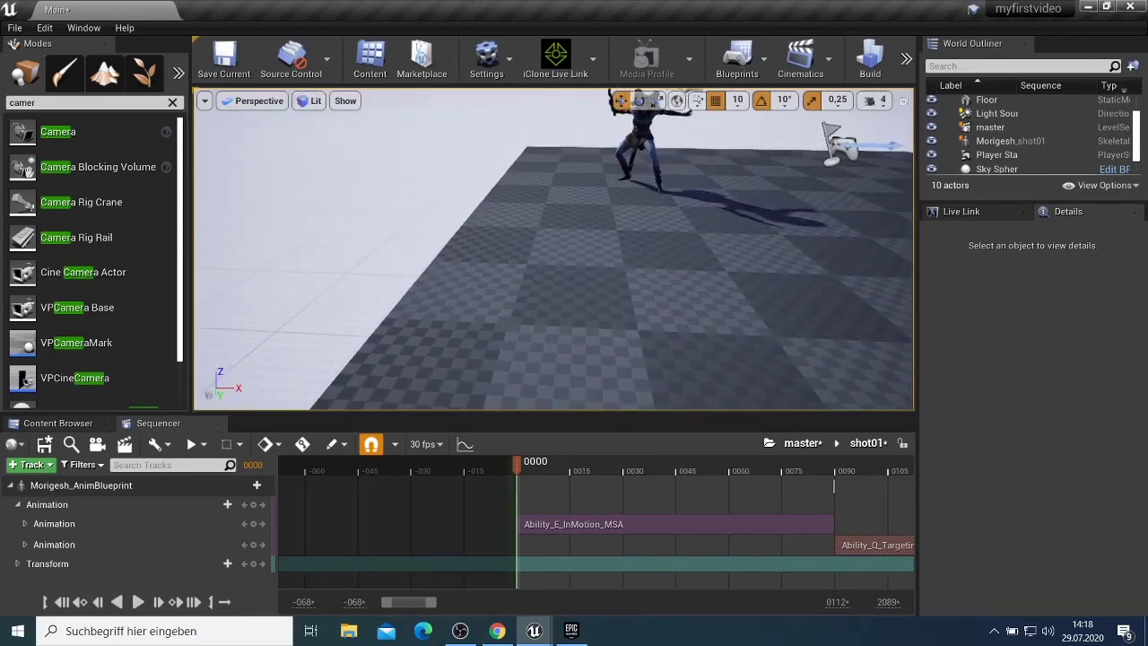
left_click_drag(665, 158, 717, 158)
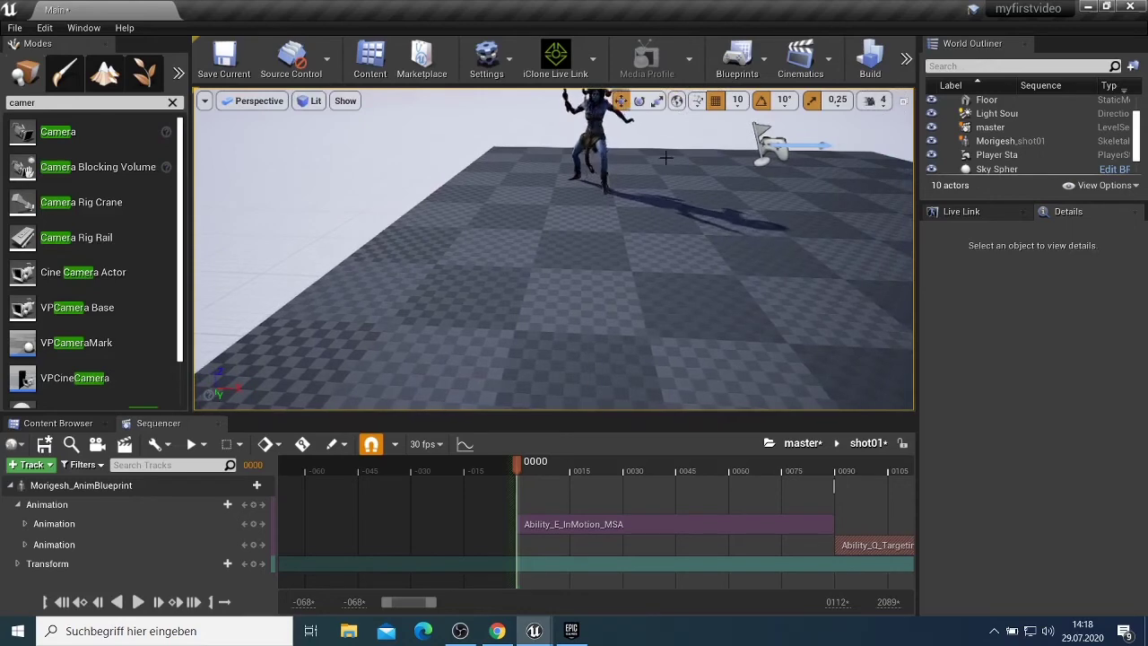
mouse_move(666, 158)
right_mouse_down()
mouse_move(666, 224)
mouse_move(665, 157)
right_mouse_up()
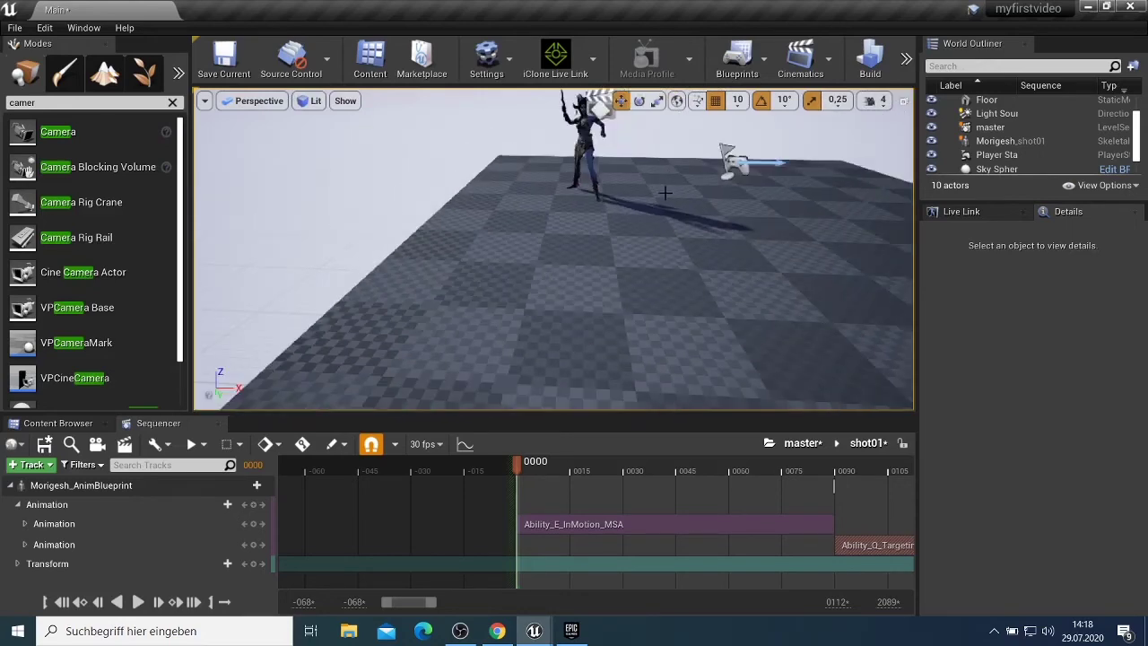
left_click_drag(665, 215, 665, 195)
scroll(665, 195, "down", 3)
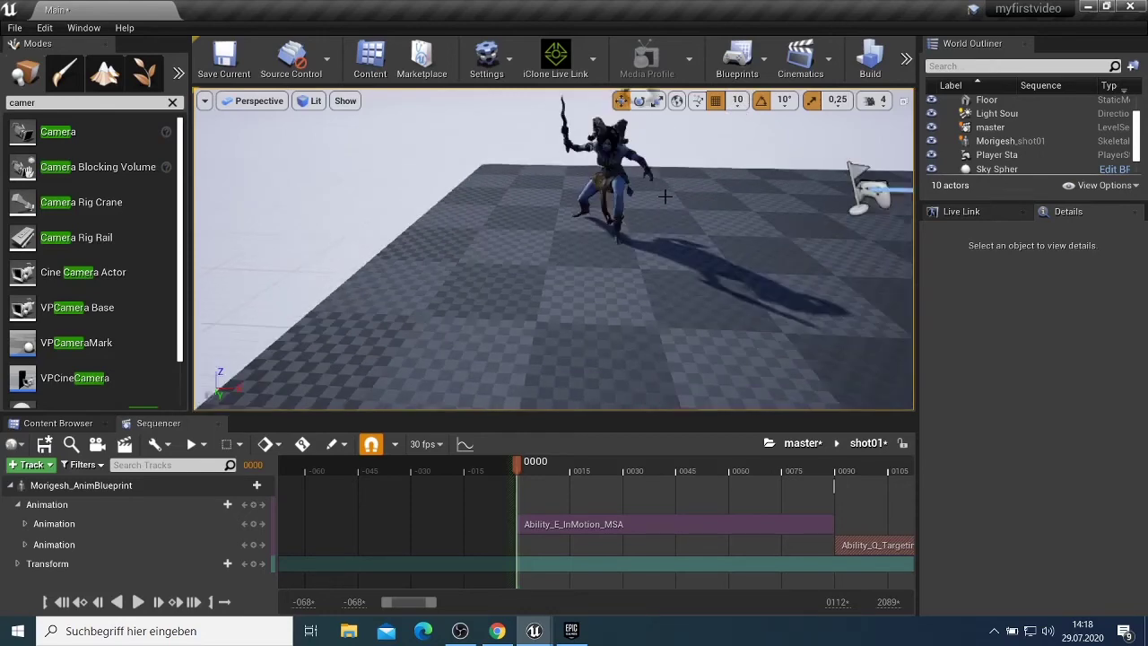
right_click(617, 162)
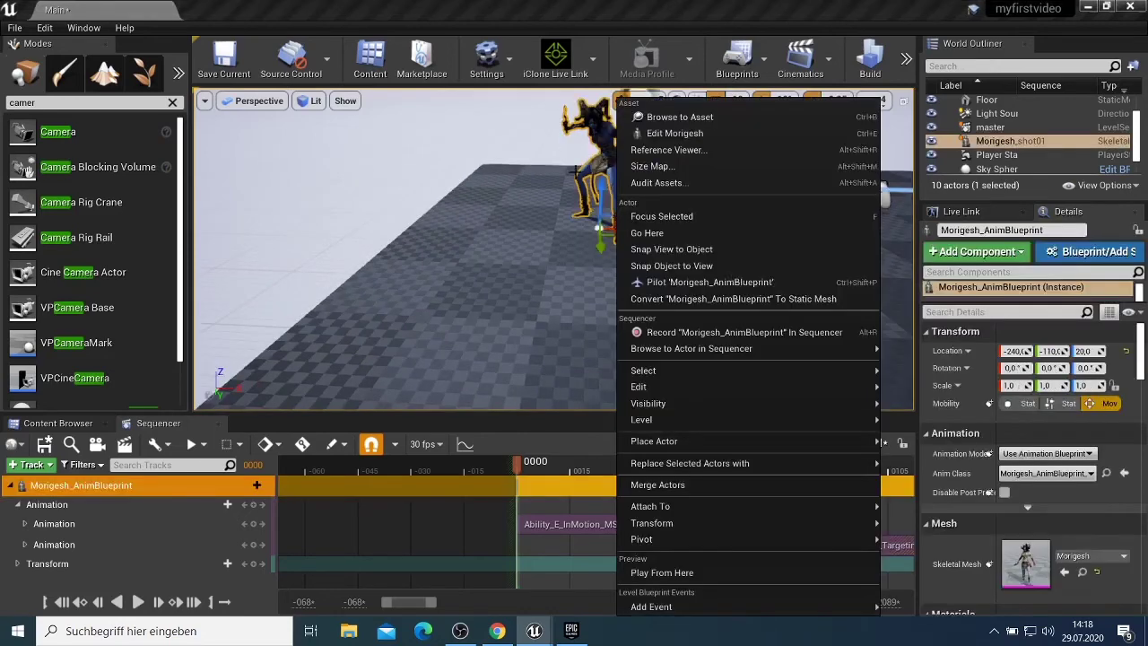
left_click(663, 179)
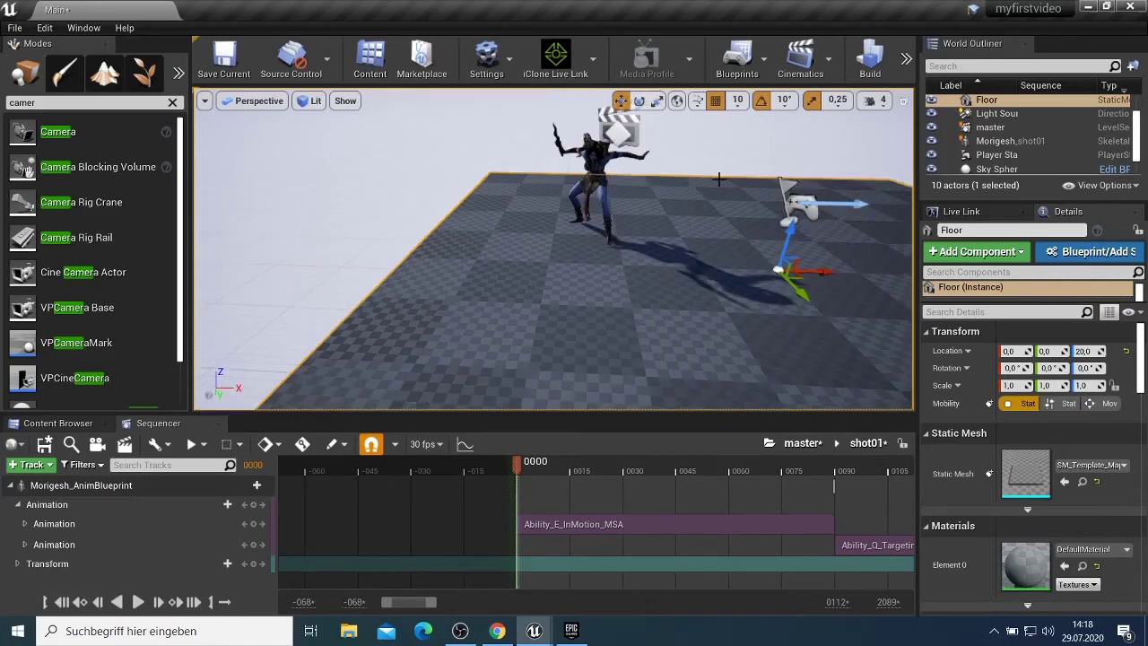
right_click_drag(375, 100, 452, 104)
right_click_drag(375, 101, 587, 276)
scroll(585, 260, "up", 3)
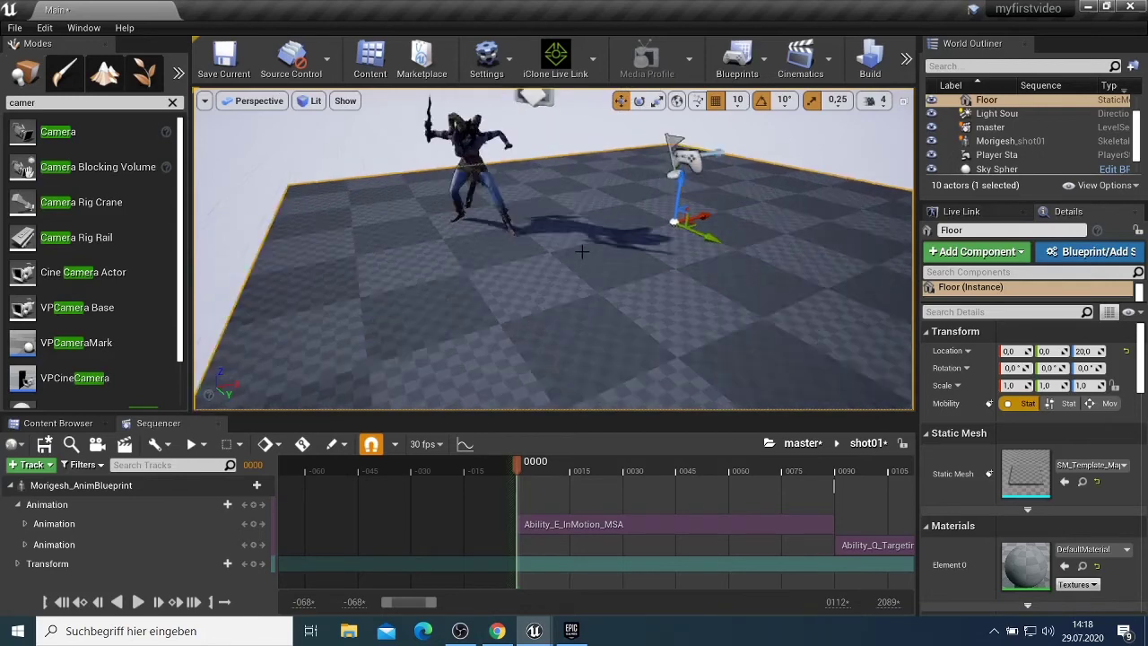
mouse_move(564, 250)
right_mouse_down()
mouse_move(525, 256)
mouse_move(564, 250)
right_mouse_up()
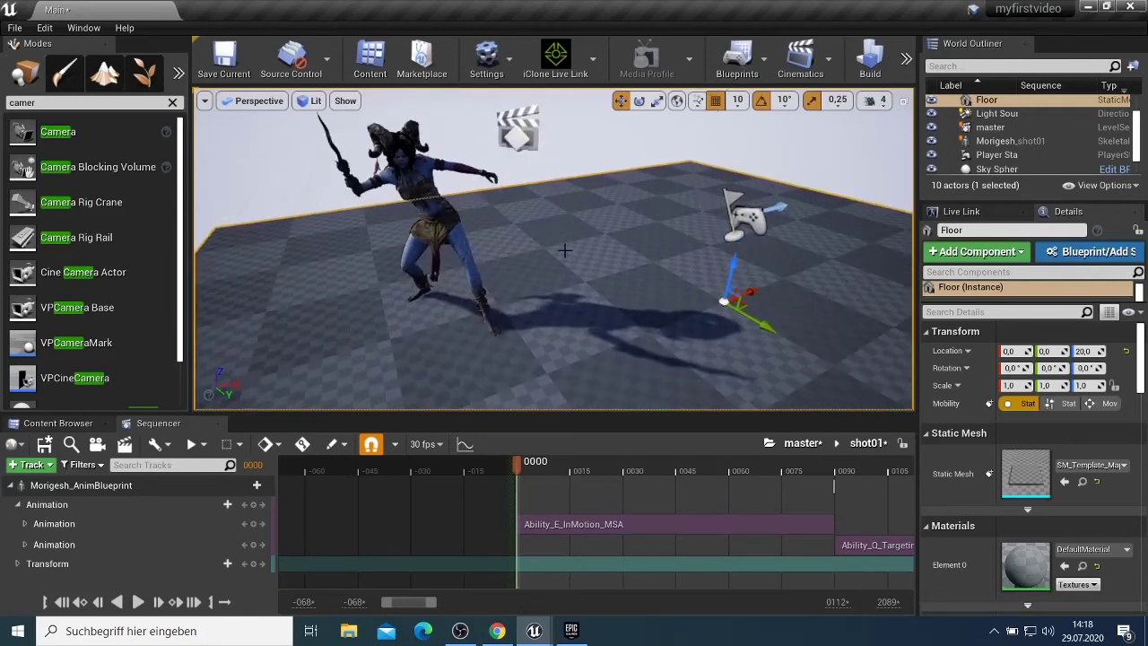
left_click(139, 601)
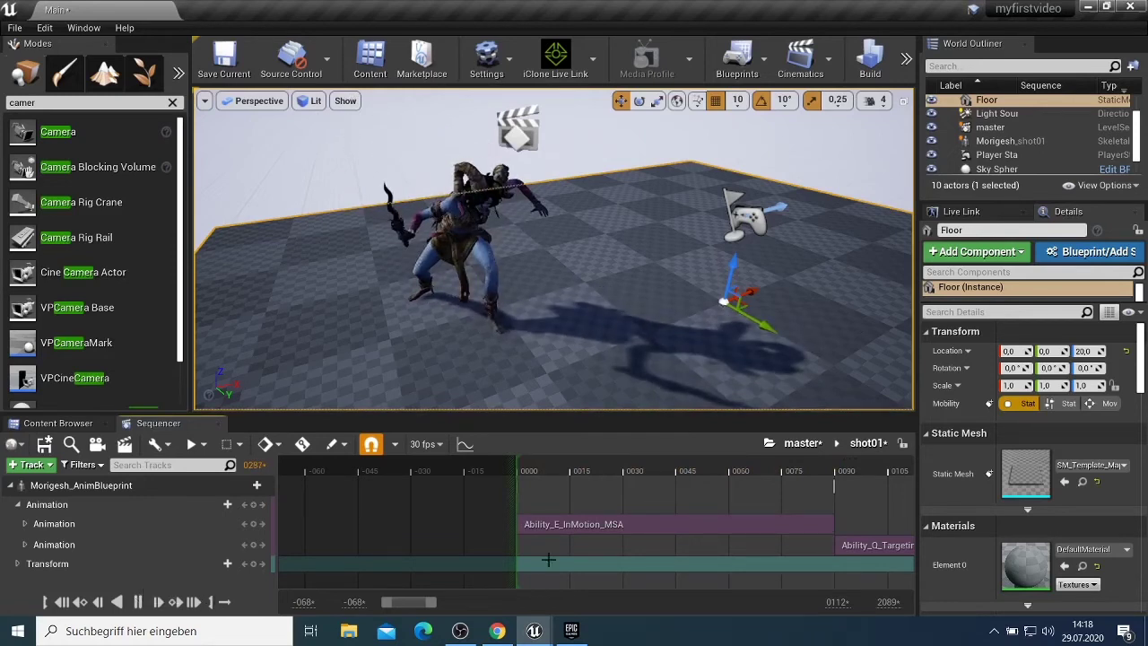
left_click_drag(410, 607, 479, 607)
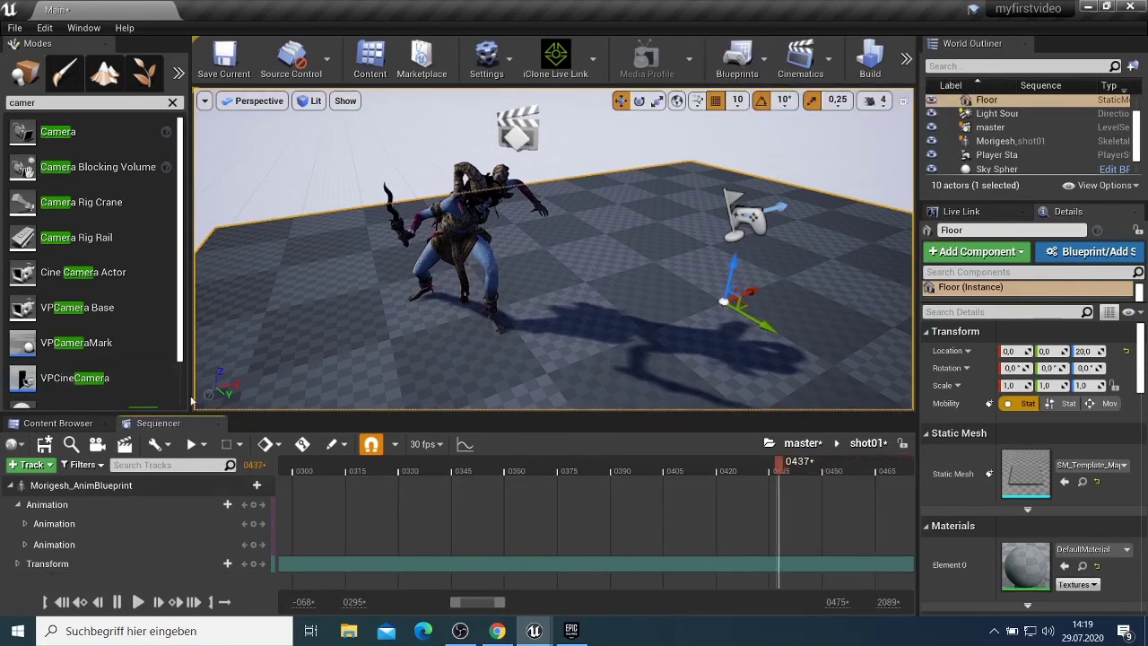
Switch to the Epic Games Launcher, examine the library's engine versions and vault assets, and return to Unreal Engine
left_click(83, 424)
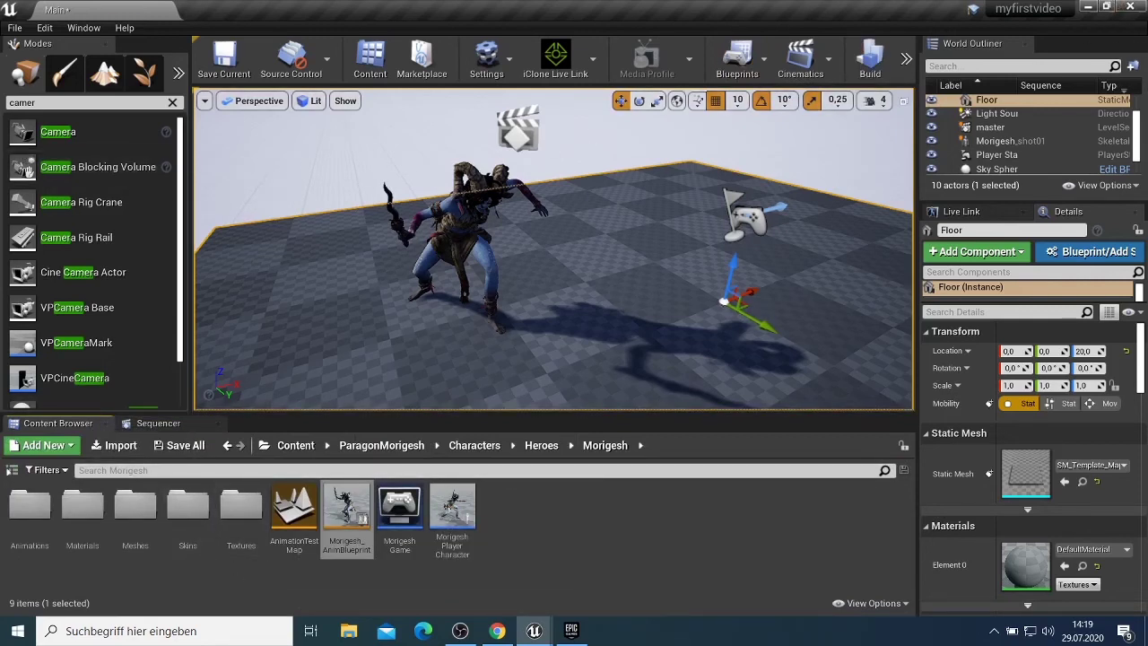
left_click(497, 630)
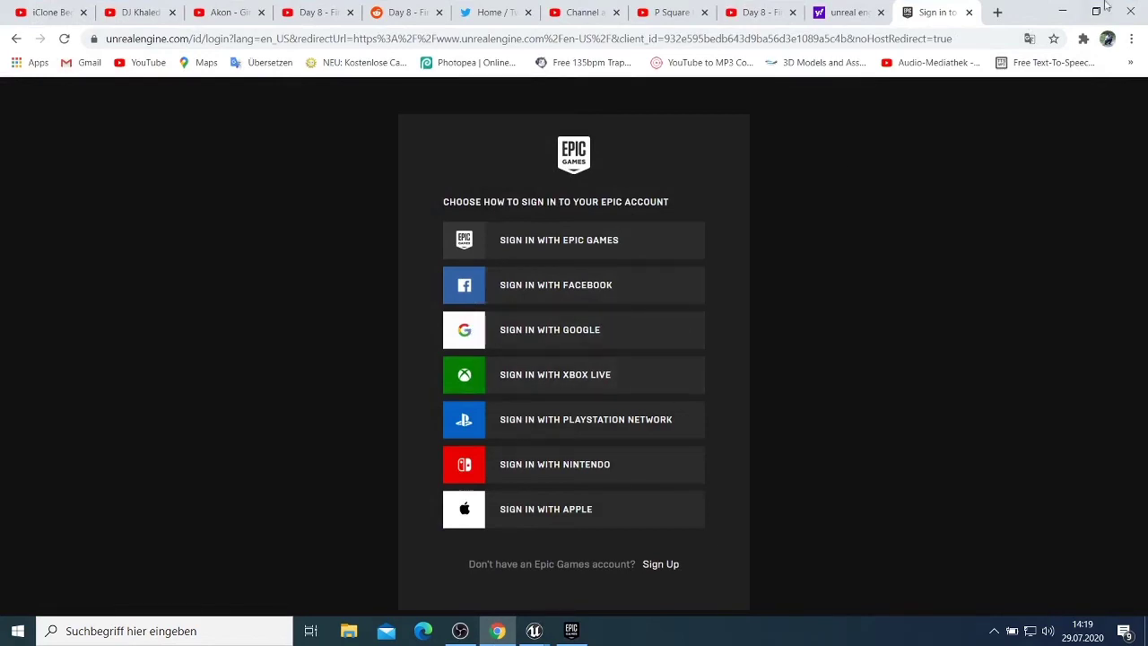
left_click(1062, 12)
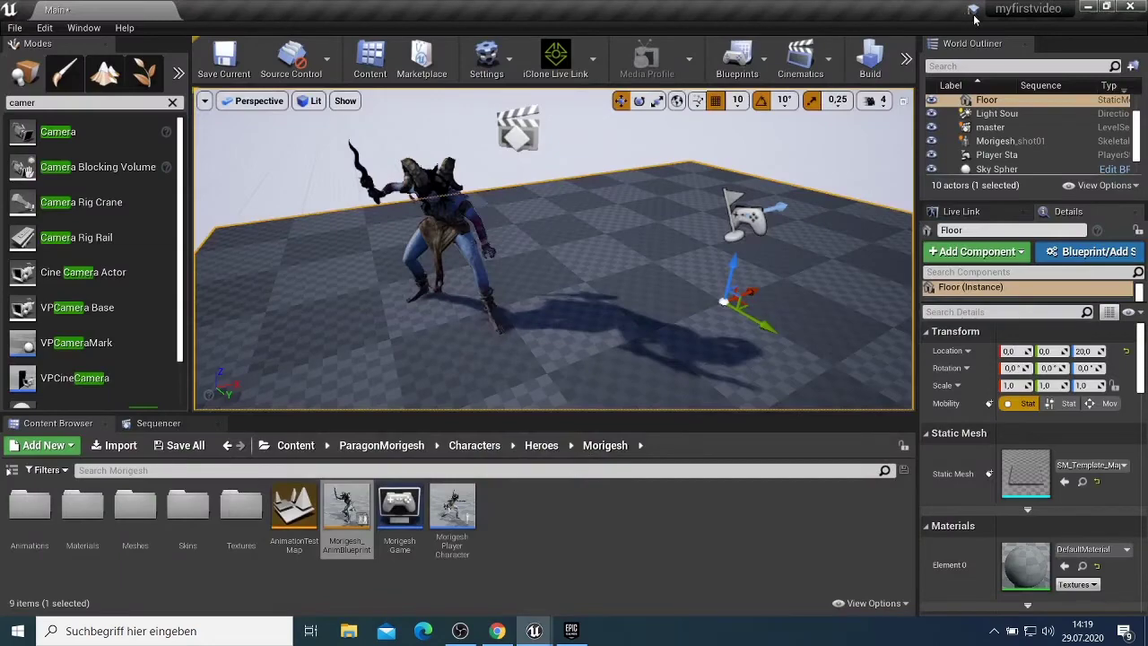
left_click(1087, 6)
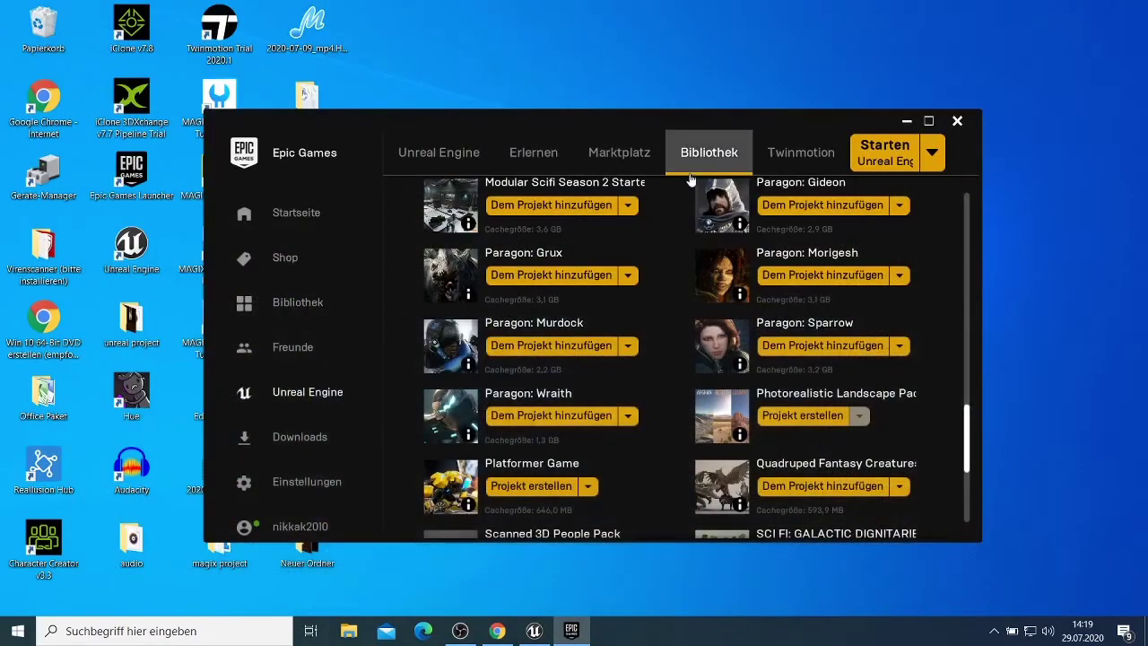
scroll(728, 190, "up", 8)
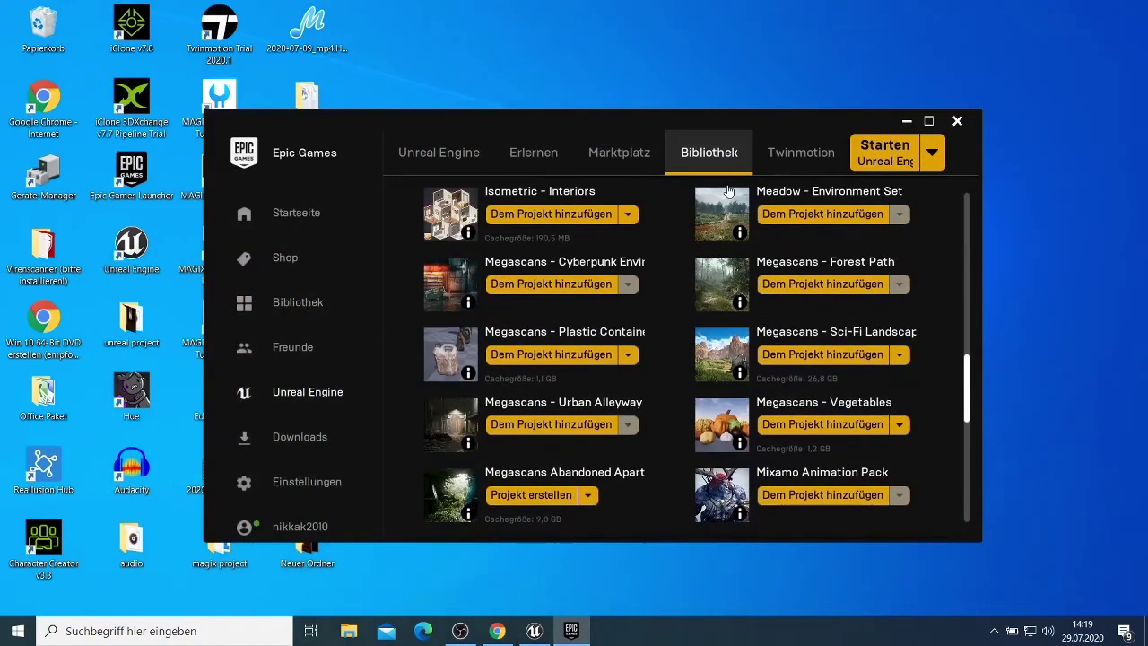
scroll(728, 190, "up", 8)
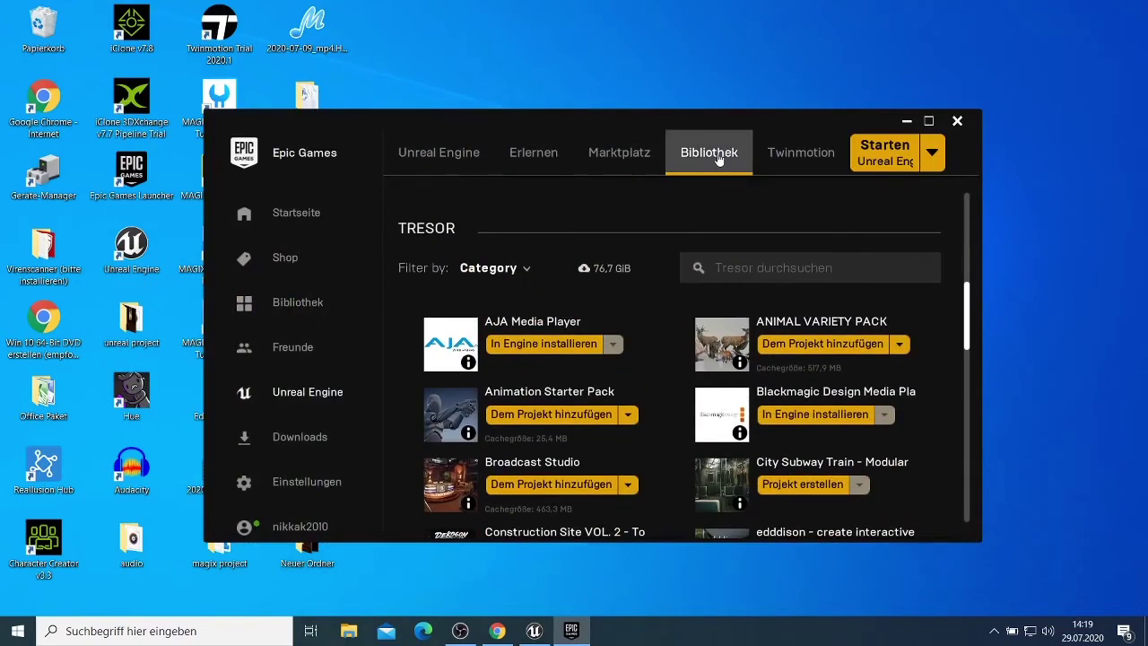
scroll(665, 215, "up", 8)
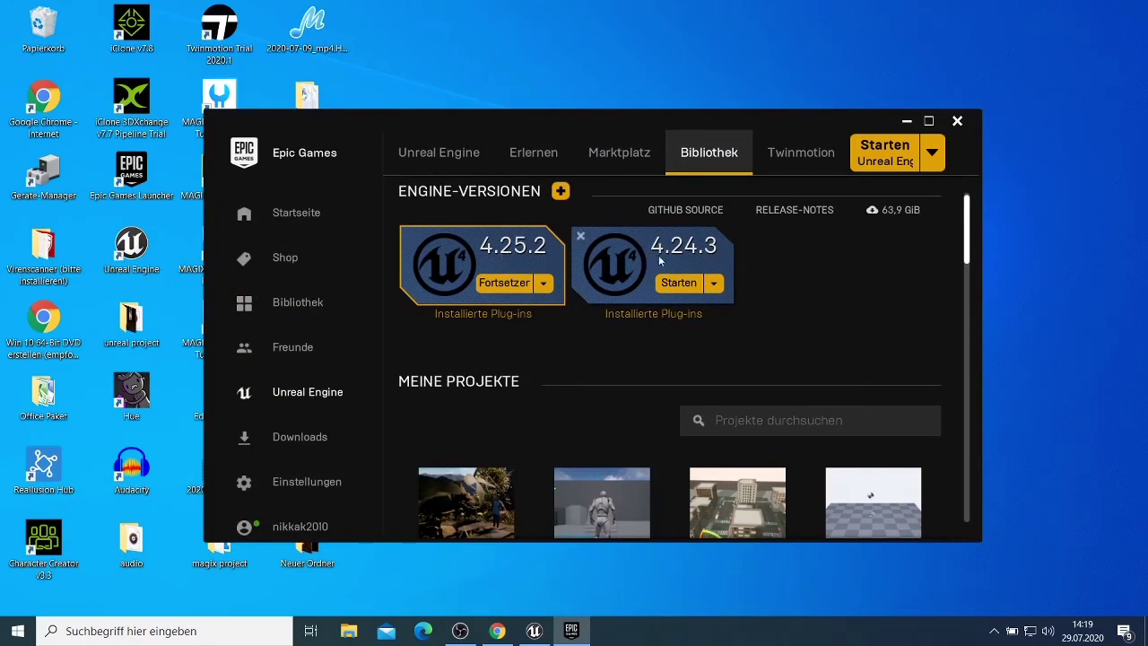
scroll(690, 267, "down", 3)
scroll(694, 261, "up", 4)
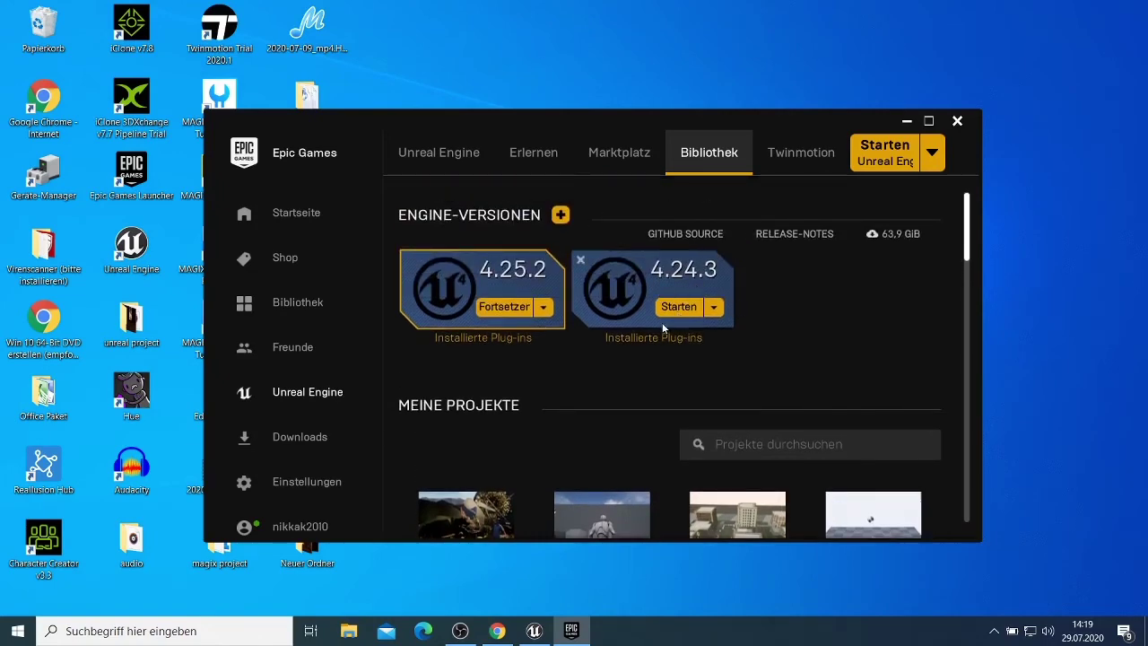
scroll(673, 333, "down", 10)
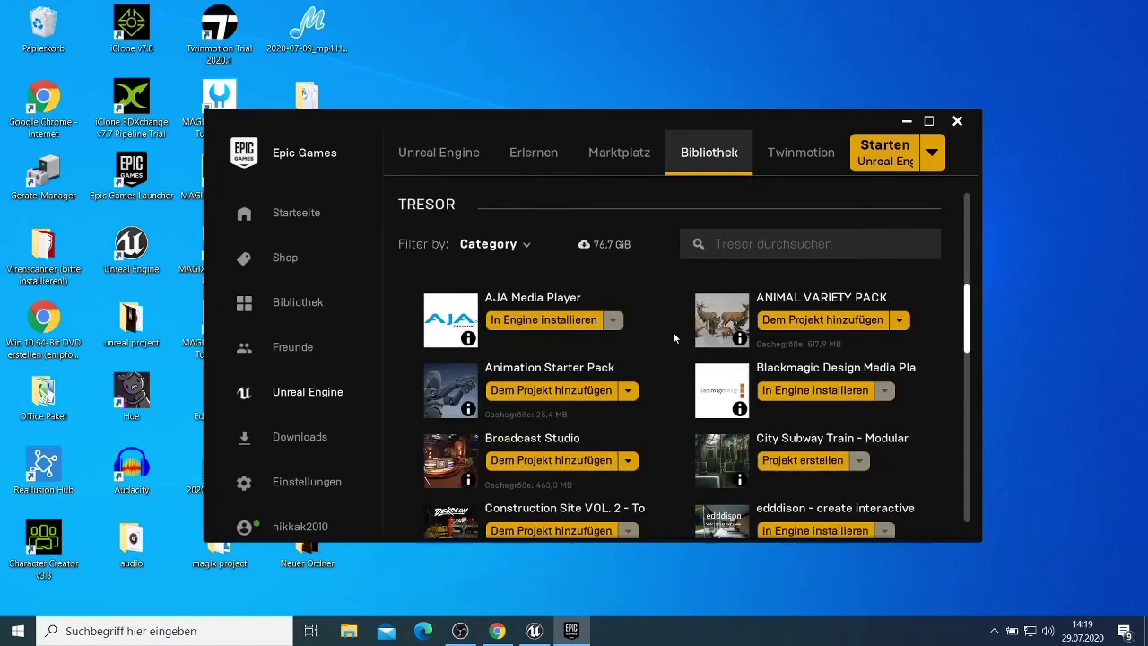
scroll(672, 337, "down", 1)
left_click(536, 631)
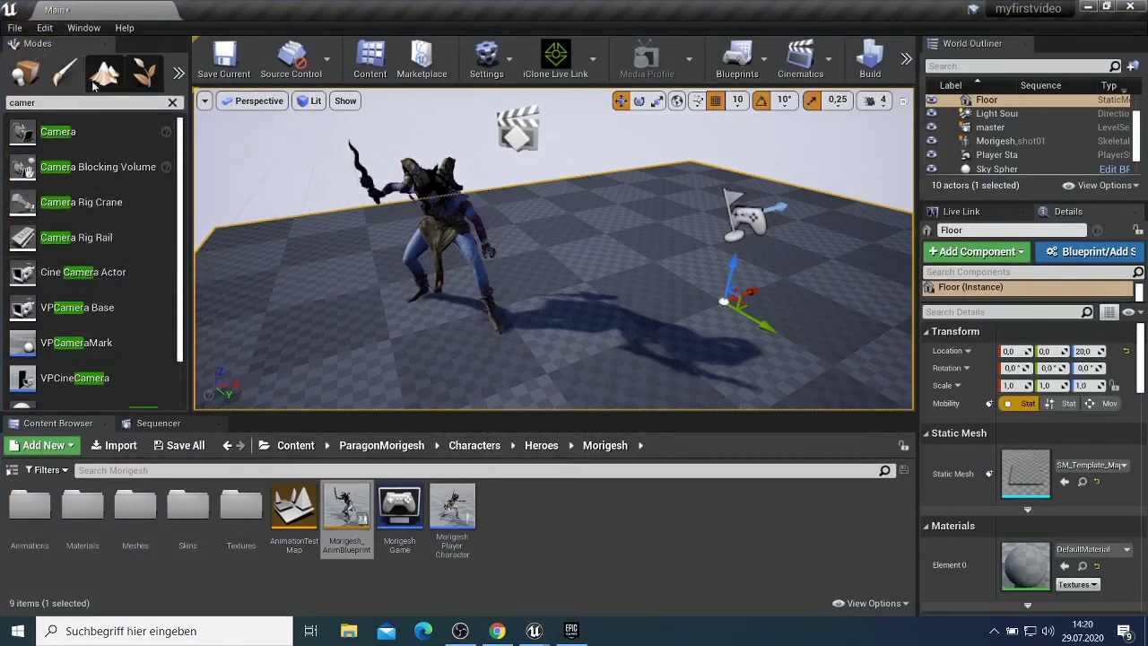
Clear the camera search from the placeable classes and open the project's cinematic folder
left_click(172, 102)
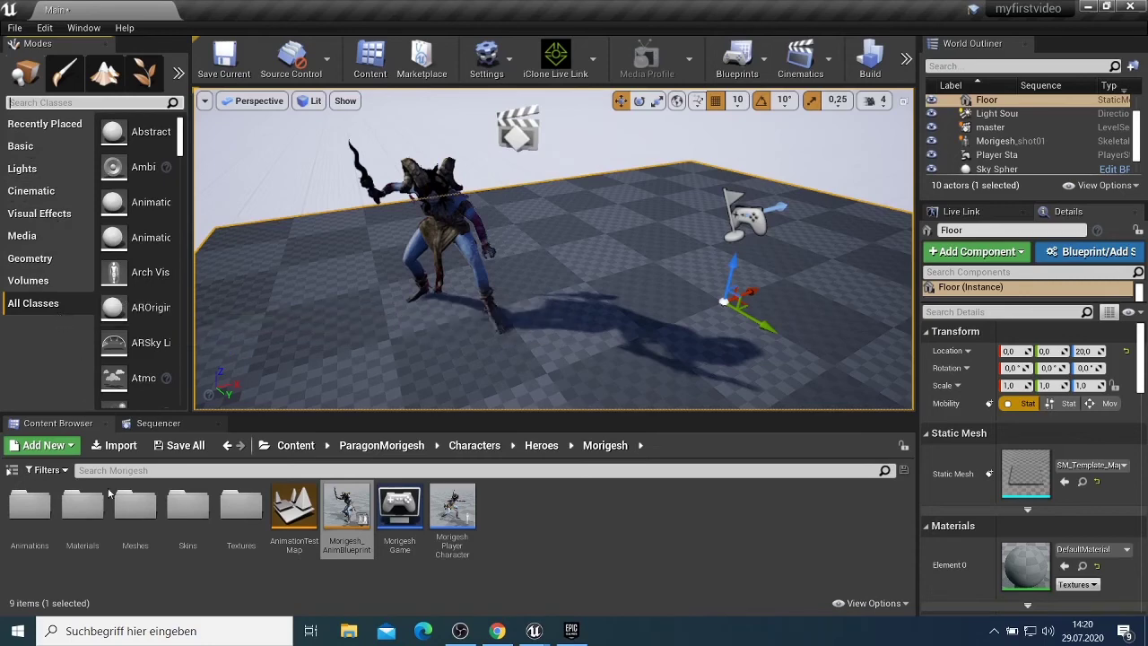
left_click(170, 423)
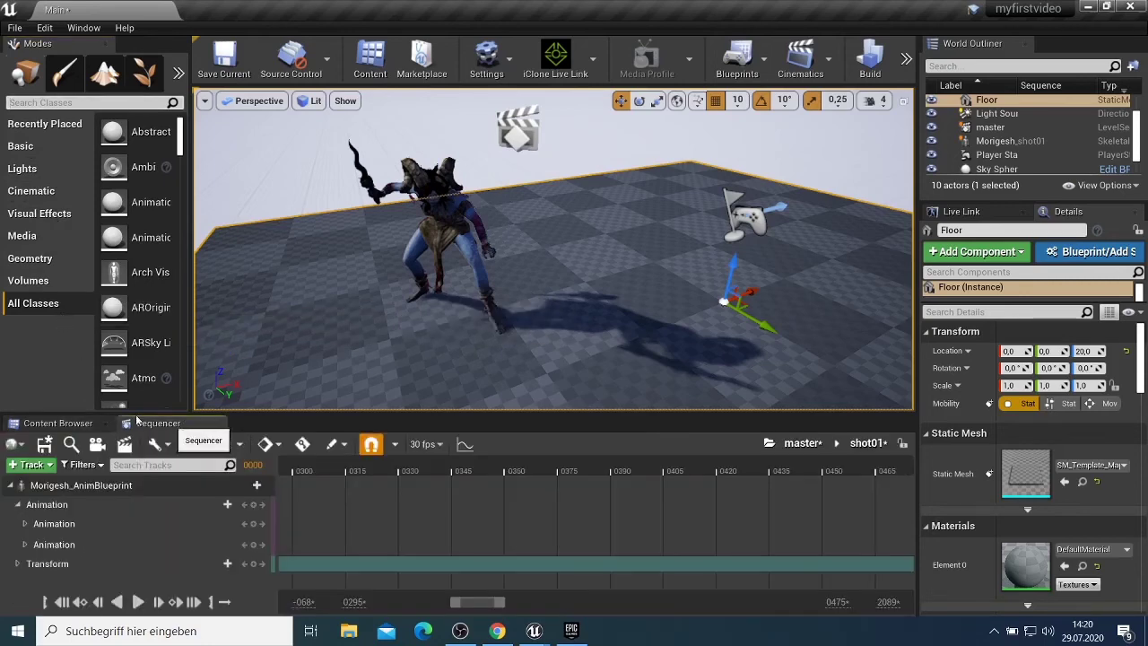
left_click(61, 423)
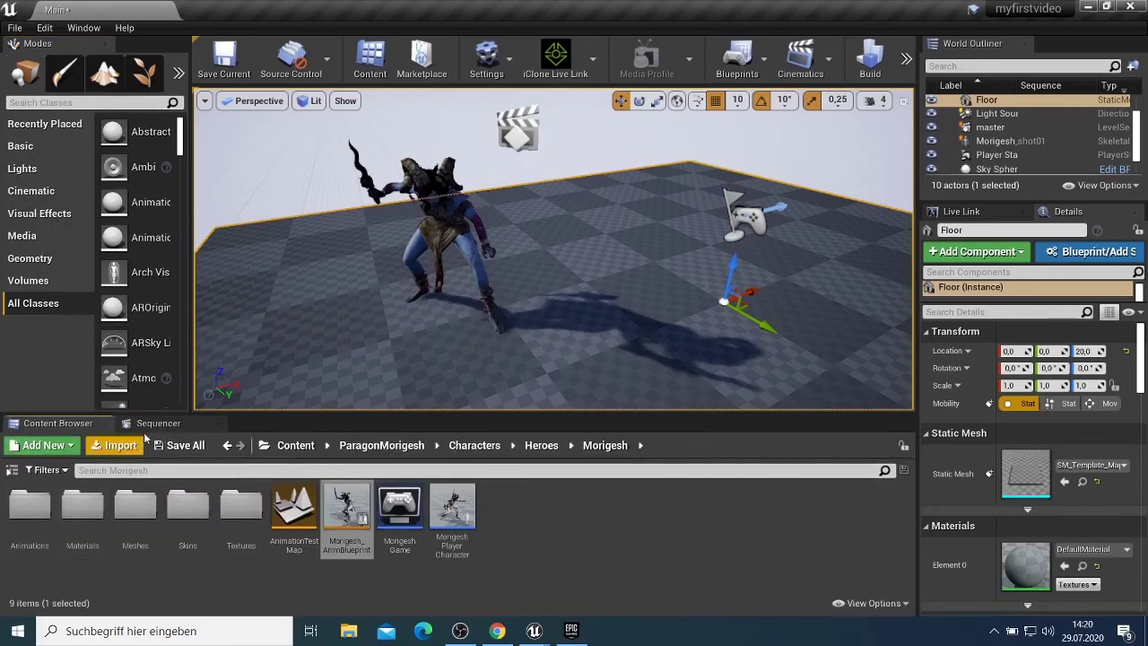
left_click(229, 446)
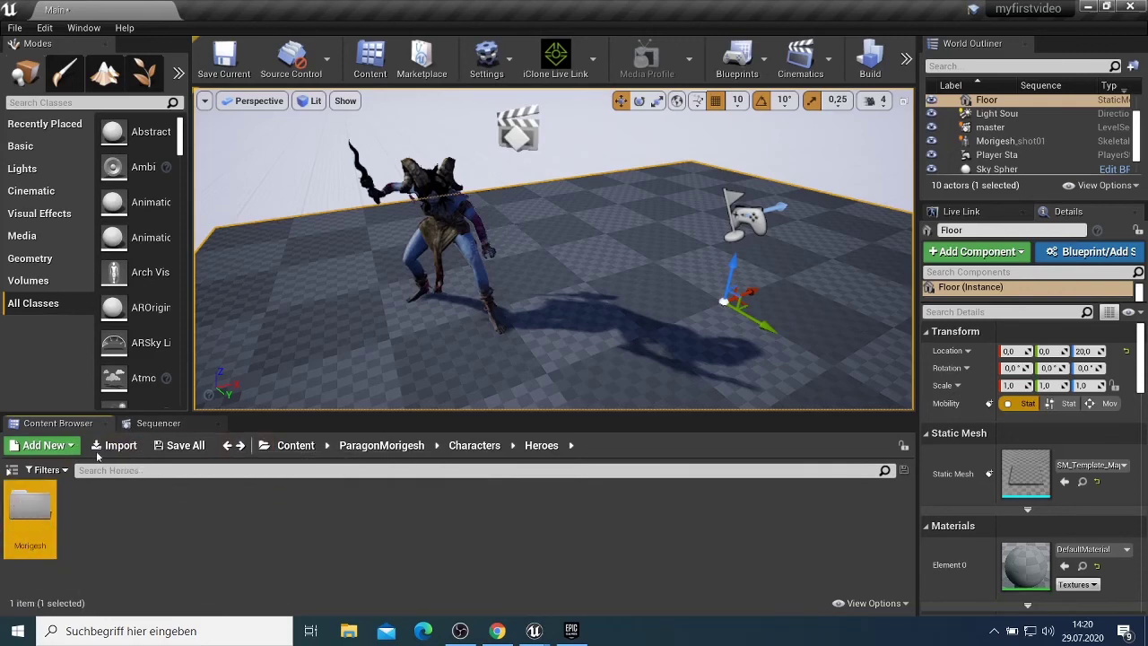
left_click(228, 446)
left_click(228, 447)
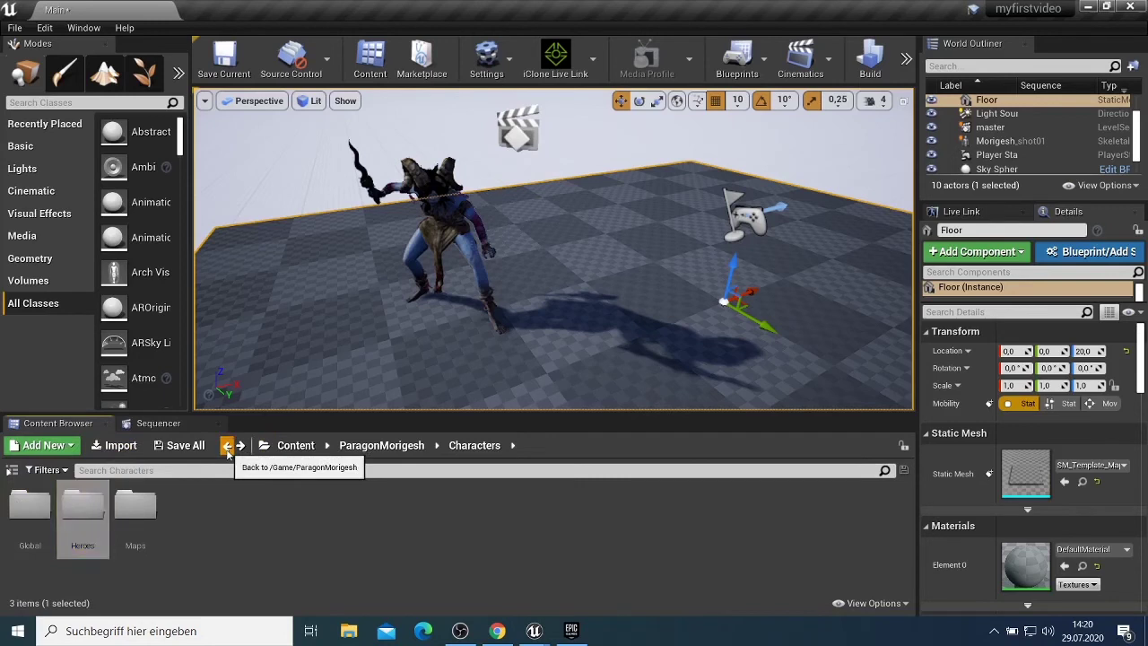
left_click(228, 451)
left_click(31, 527)
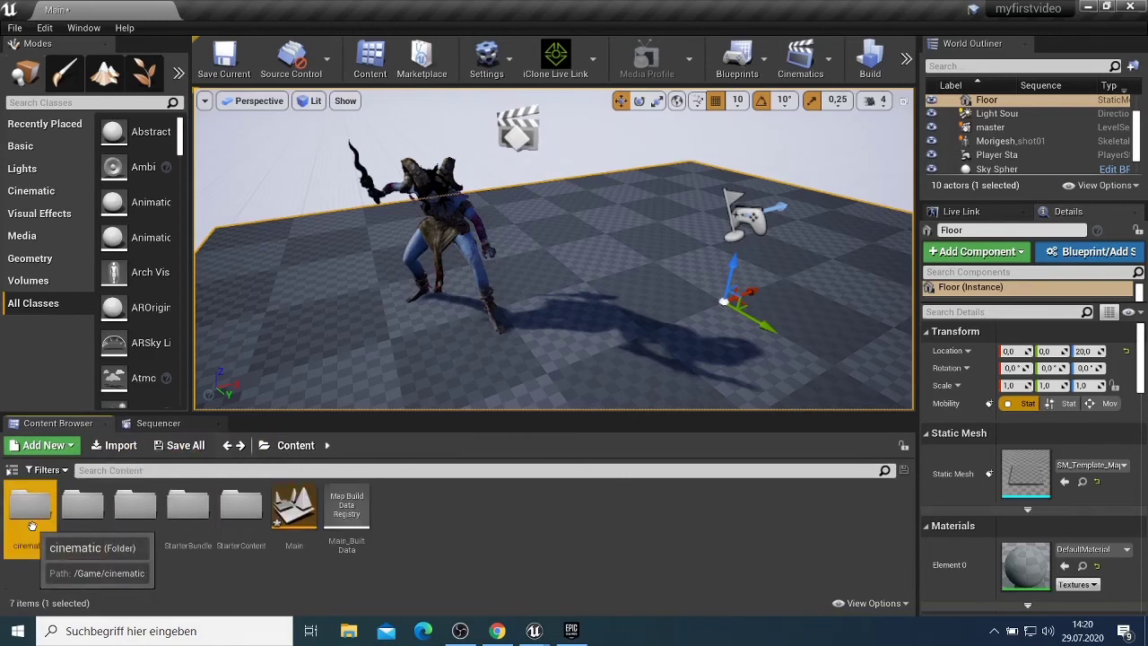
double_click(25, 525)
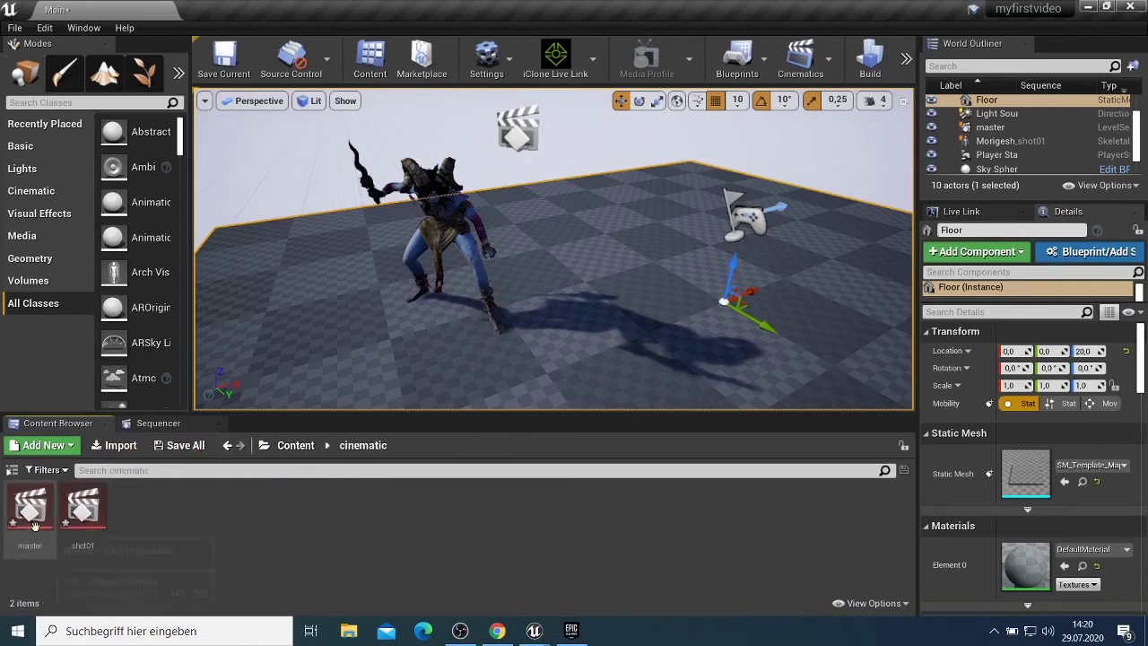
left_click(801, 73)
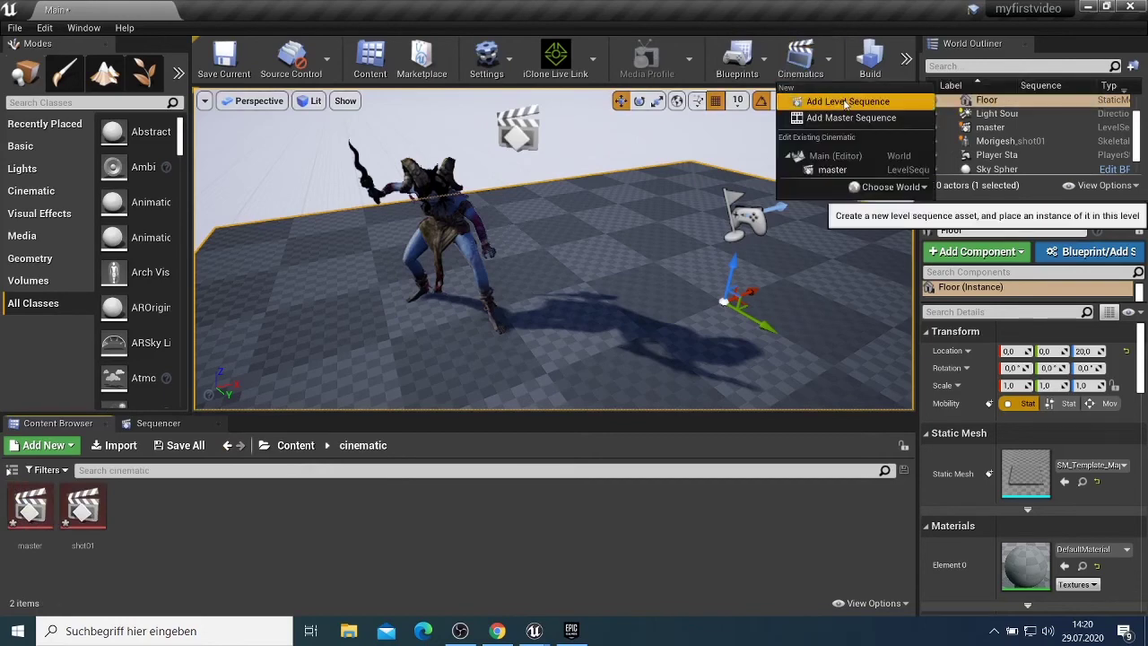
left_click(845, 104)
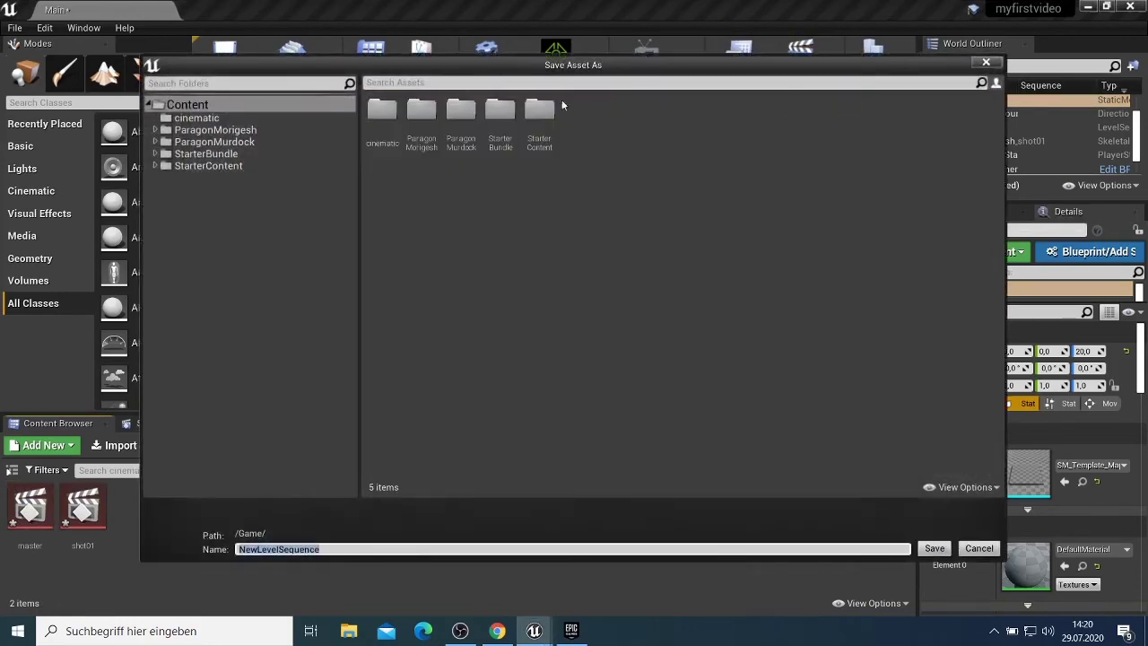
double_click(384, 121)
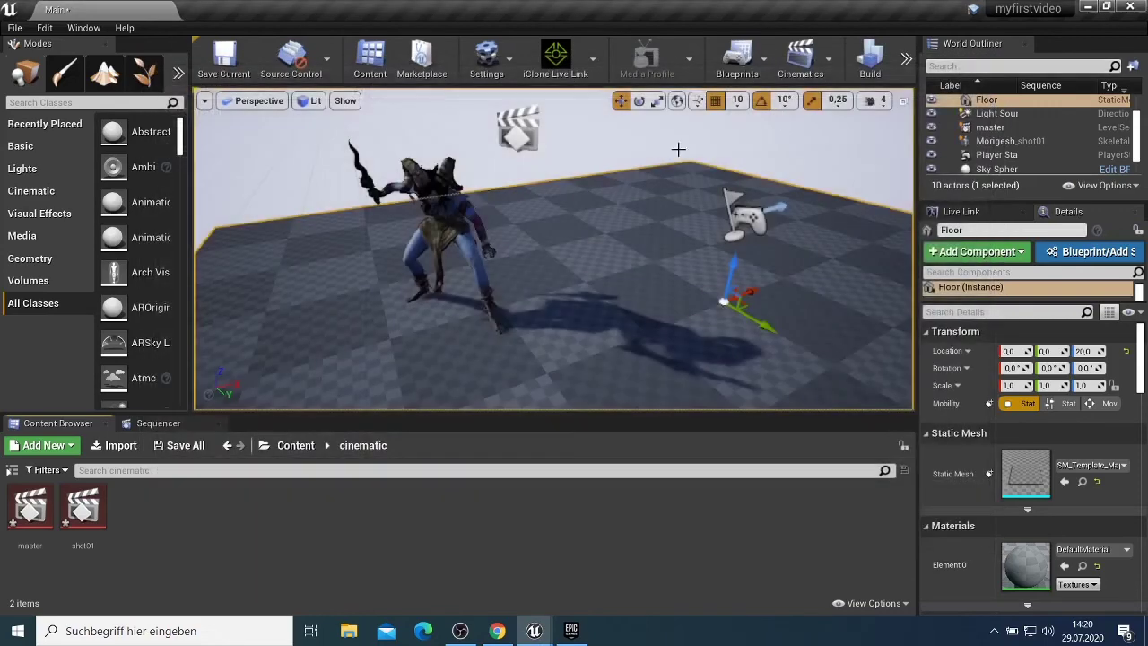
left_click(986, 62)
right_click(138, 497)
mouse_move(213, 411)
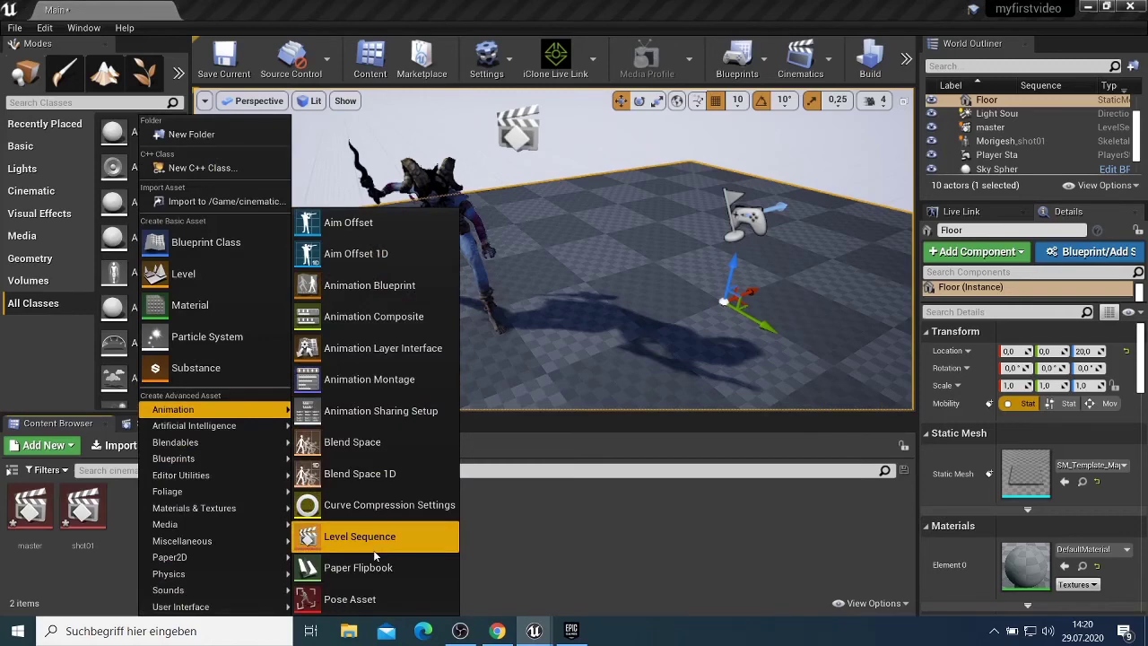
left_click(470, 531)
Move the Sequencer out of the Content Browser's group and dock it directly above the viewport
left_click(179, 425)
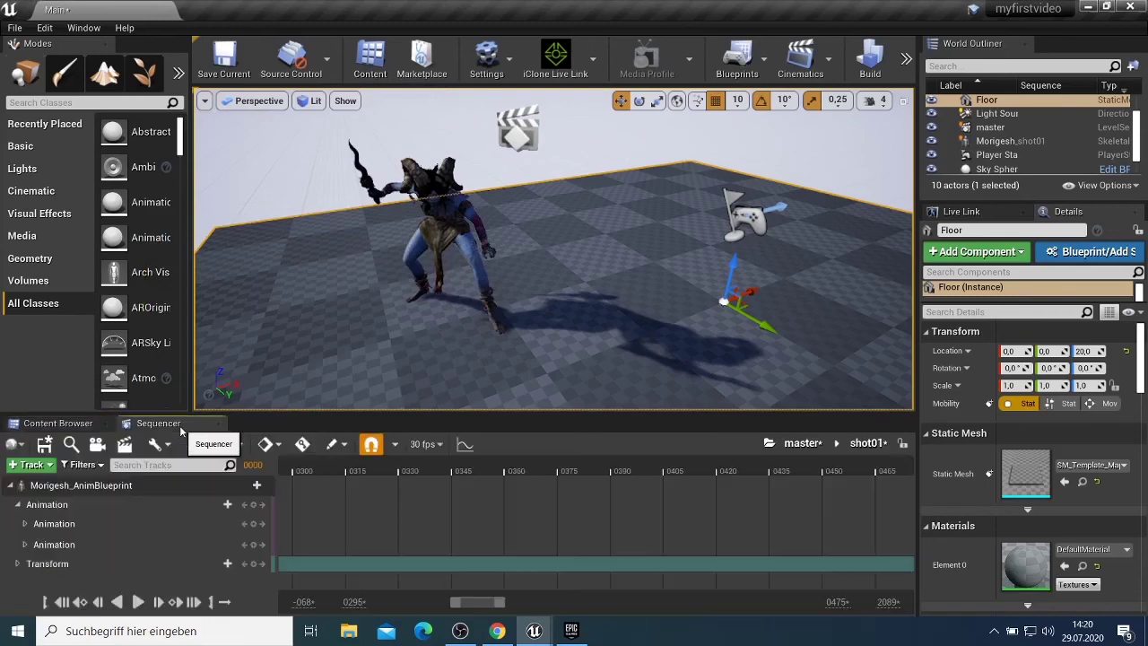
left_click_drag(175, 429, 471, 148)
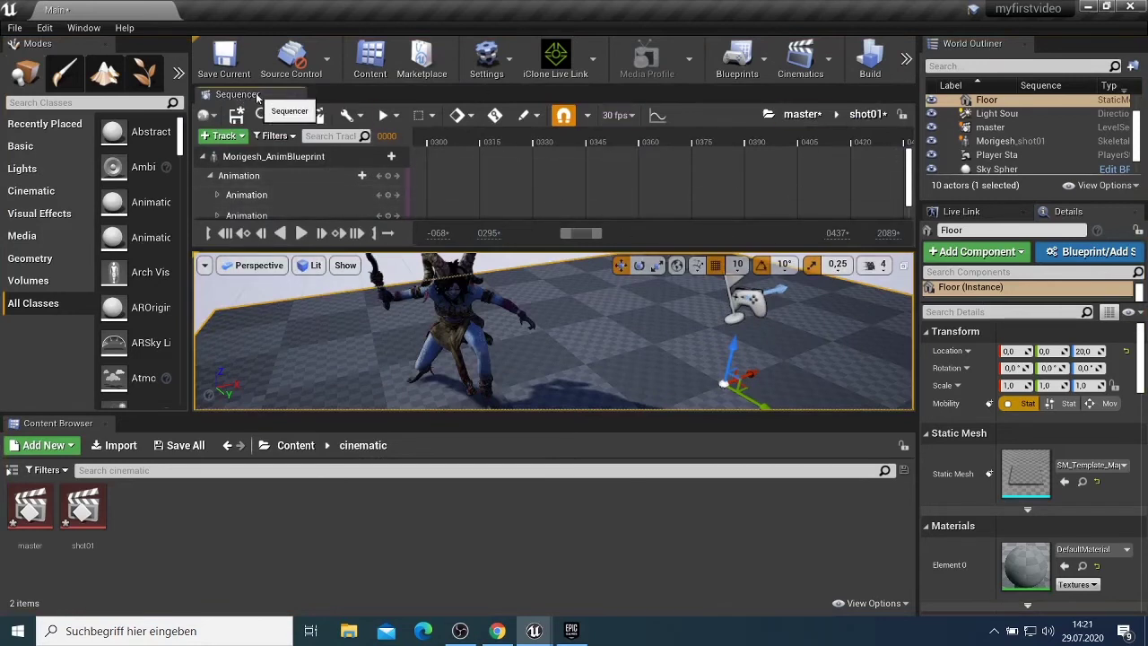
Dock the Sequencer back into the same group as the Content Browser below the viewport
left_click_drag(255, 93, 182, 434)
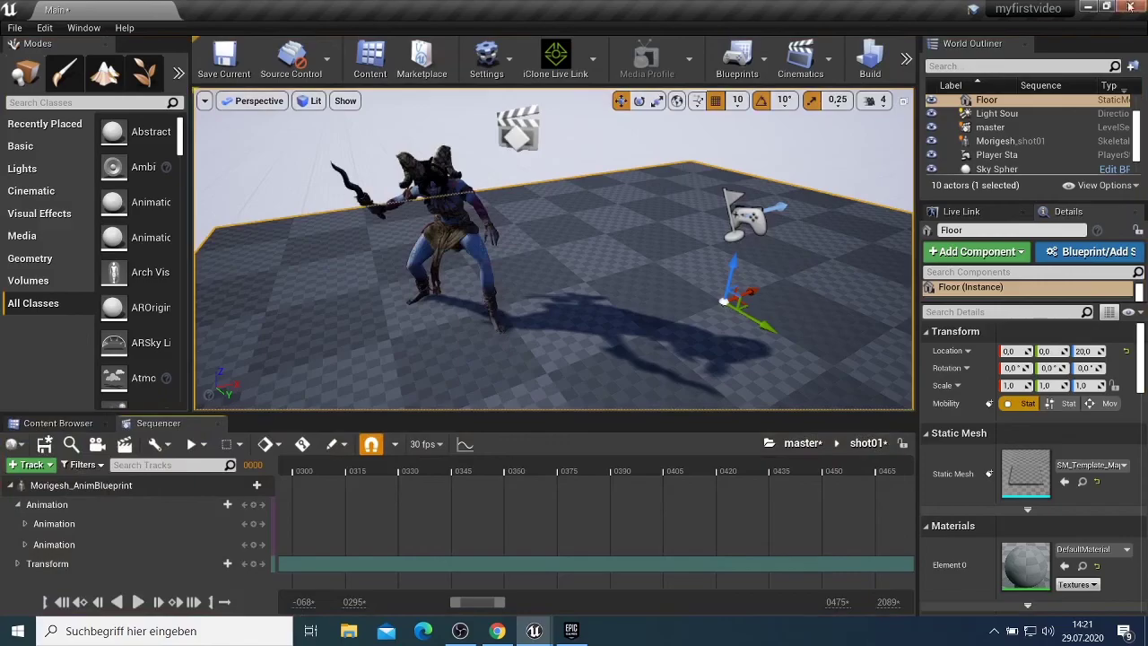
Switch to the Epic Games Launcher and examine which vault assets can be added to a project
left_click(1088, 6)
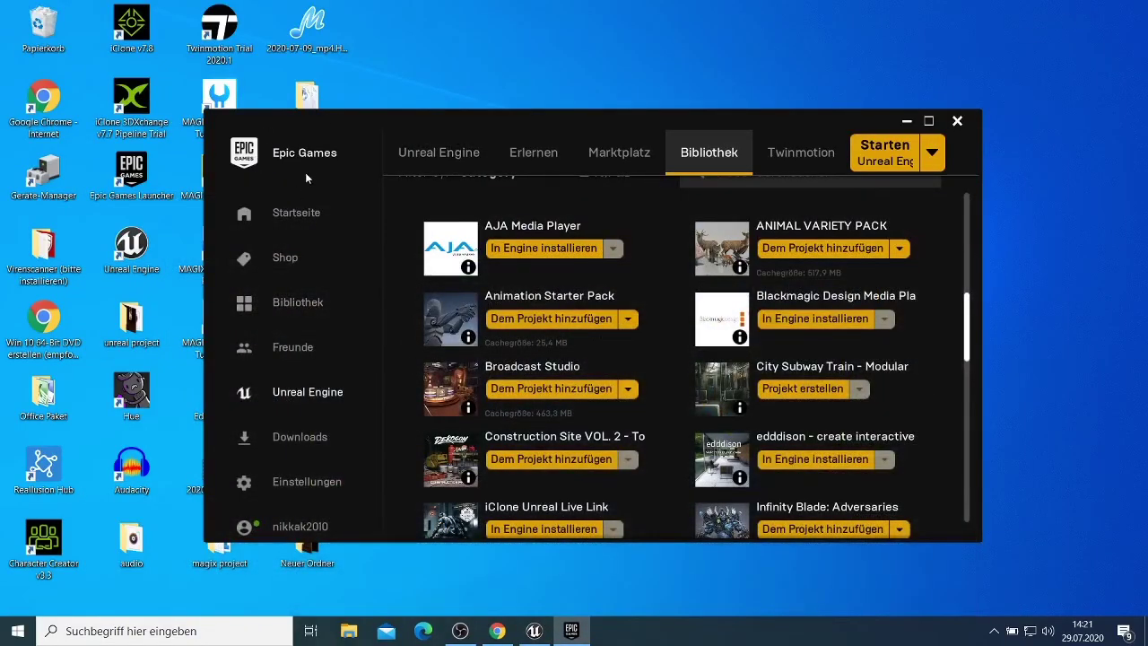
scroll(675, 281, "up", 2)
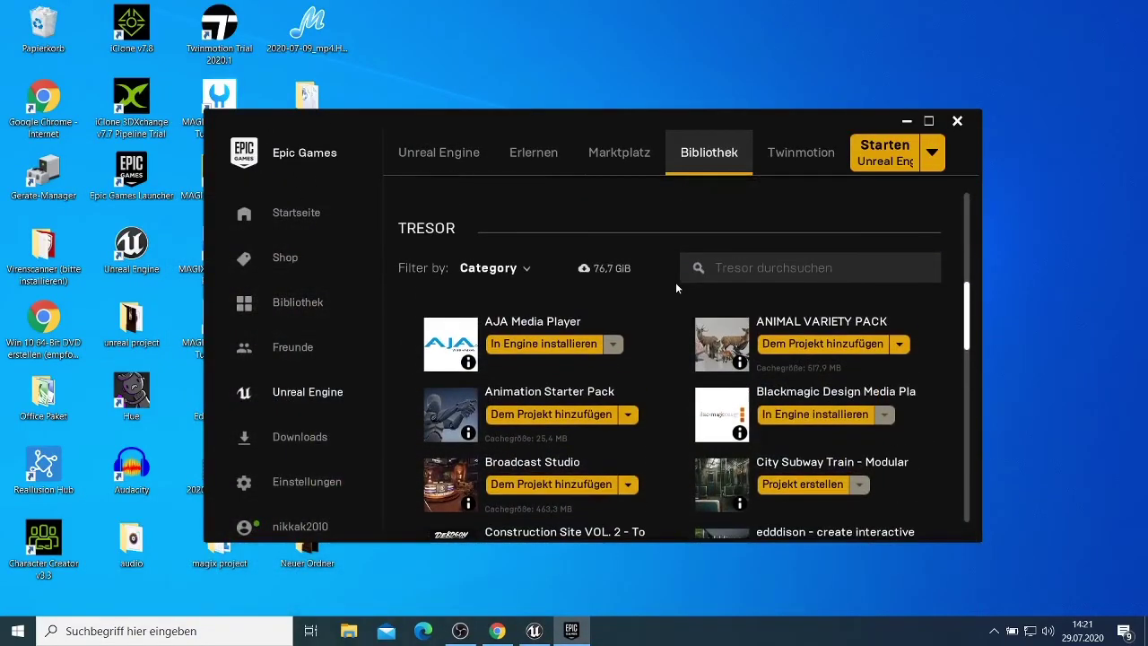
scroll(574, 365, "down", 6)
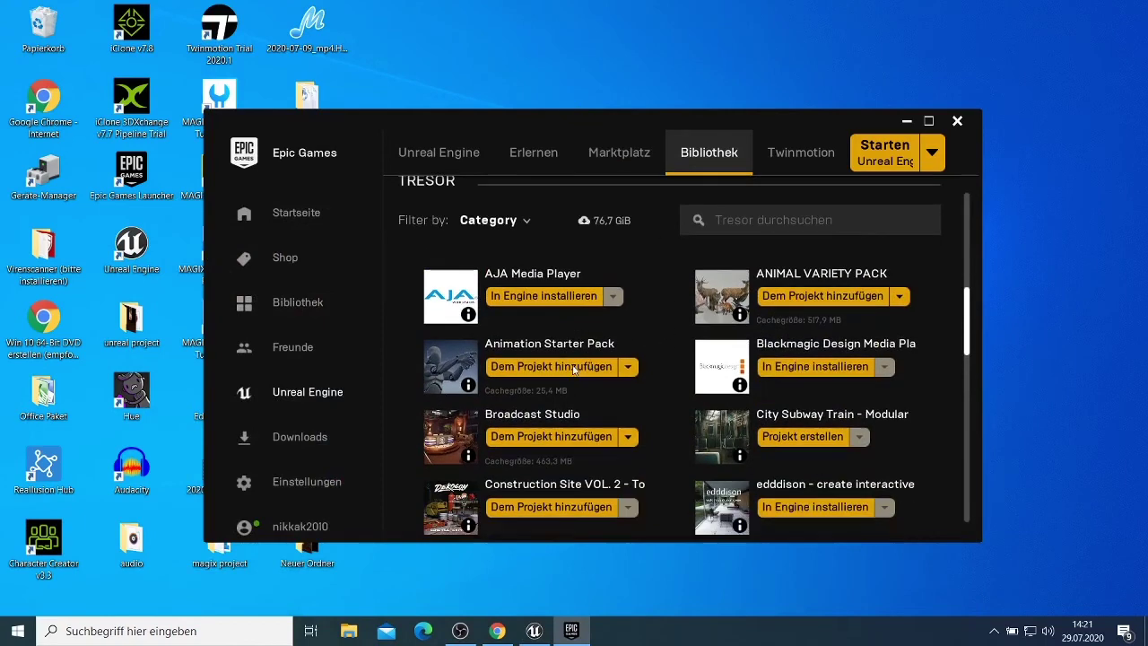
scroll(547, 392, "down", 3)
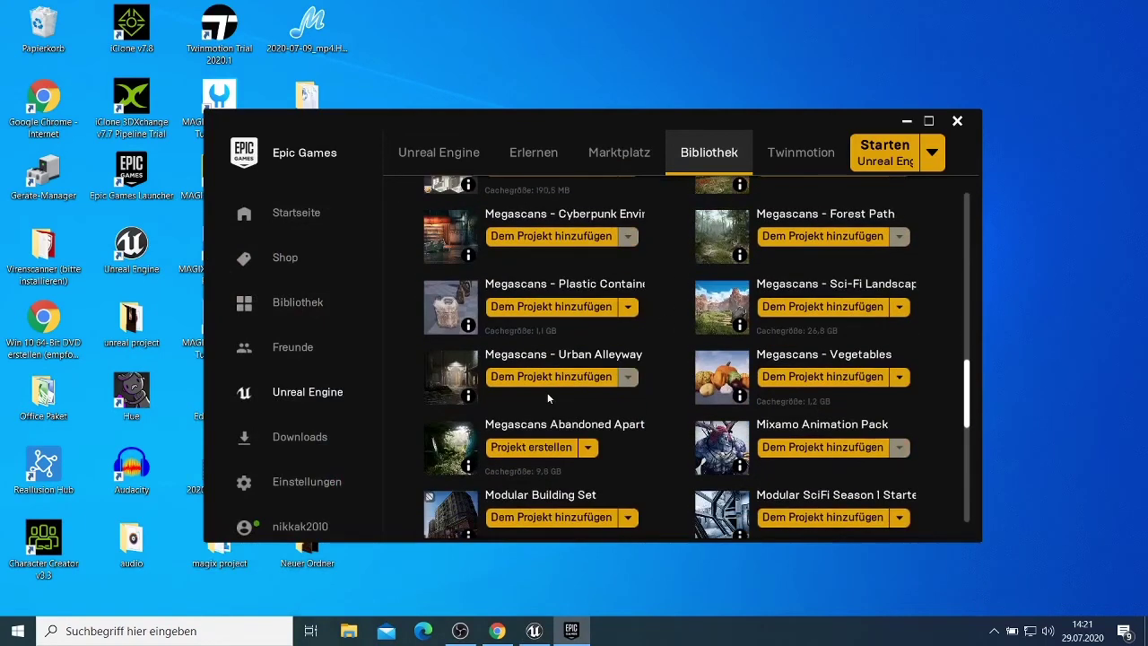
scroll(547, 391, "up", 7)
scroll(545, 395, "up", 3)
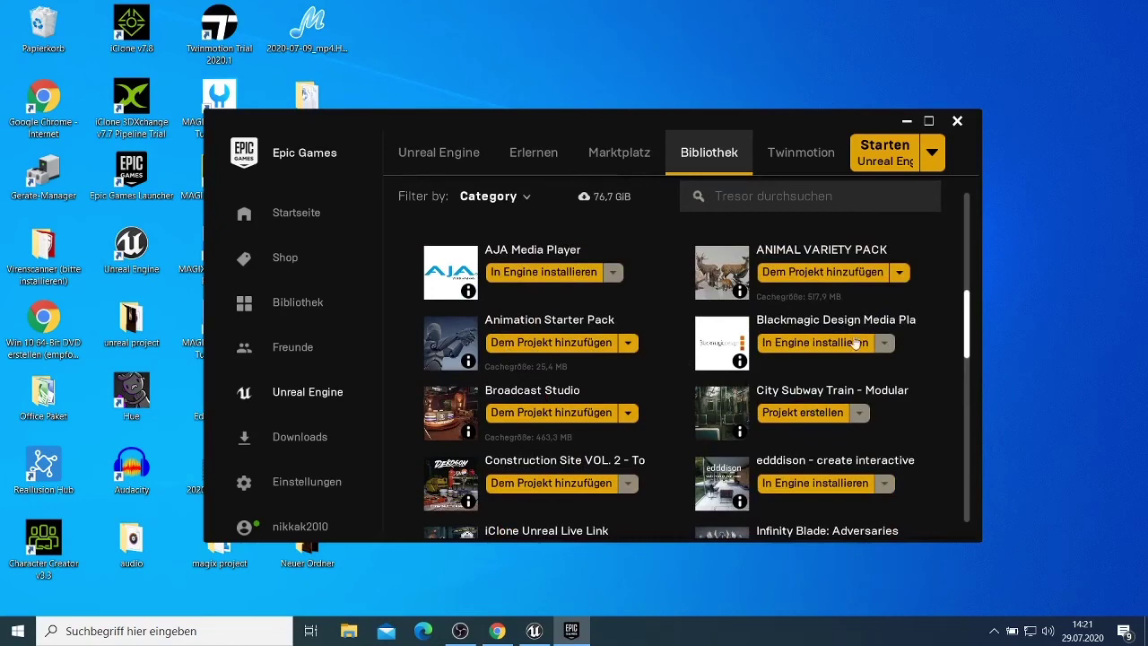
scroll(763, 444, "down", 1)
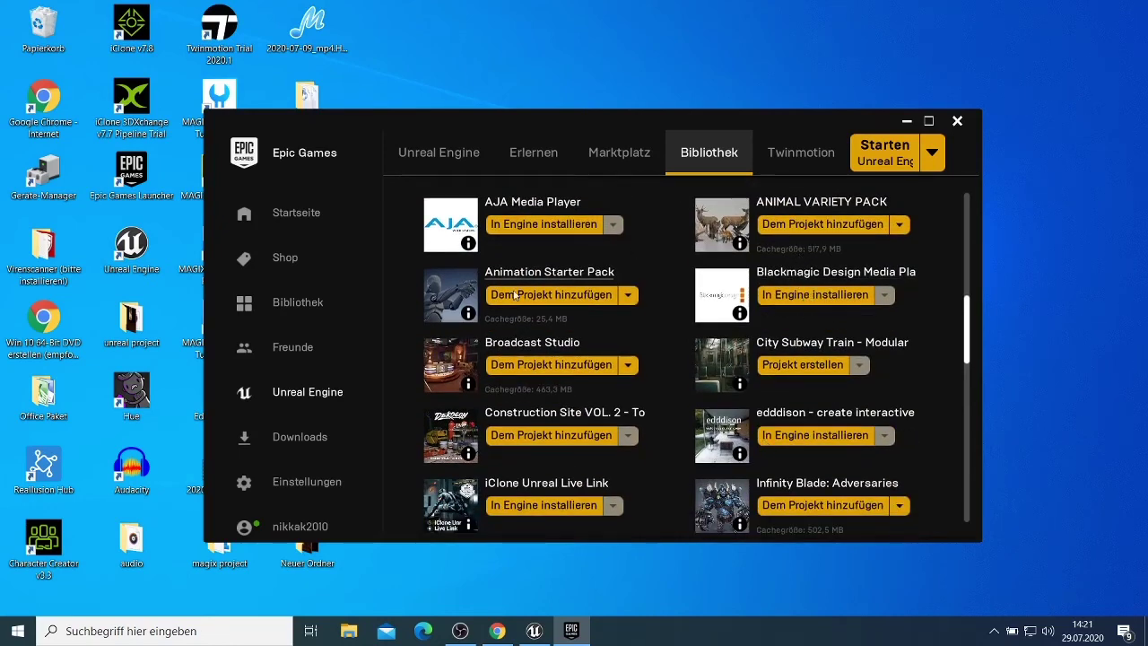
Select myfirstvideo as the target project for the Animation Starter Pack, and return to Unreal Engine without adding the pack
left_click(550, 301)
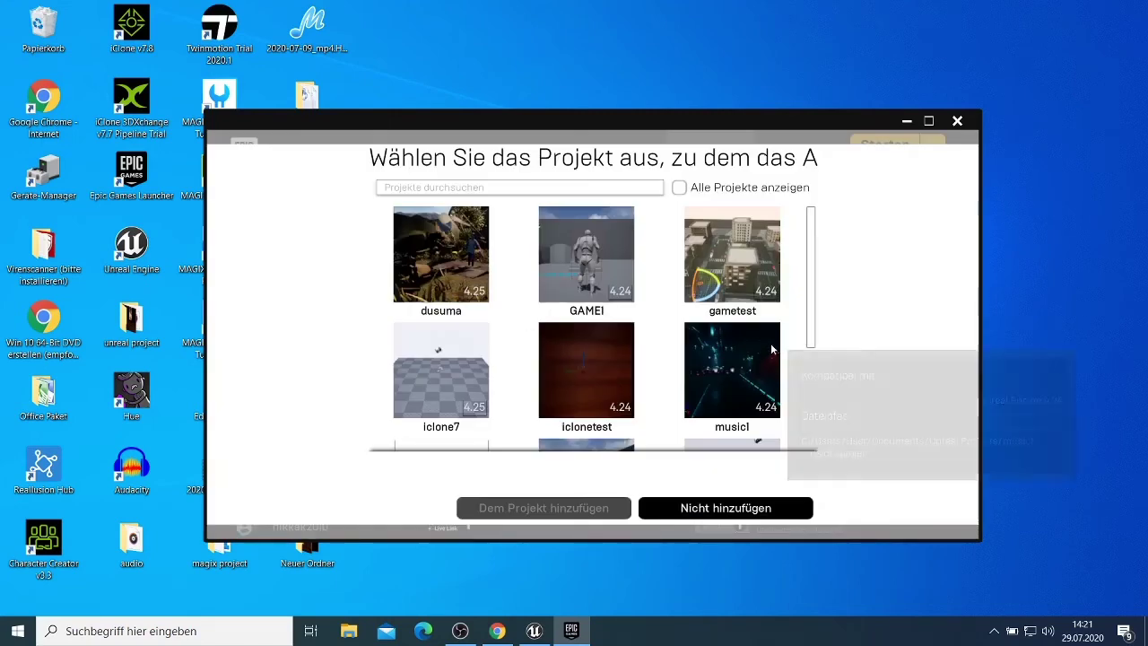
scroll(770, 342, "down", 3)
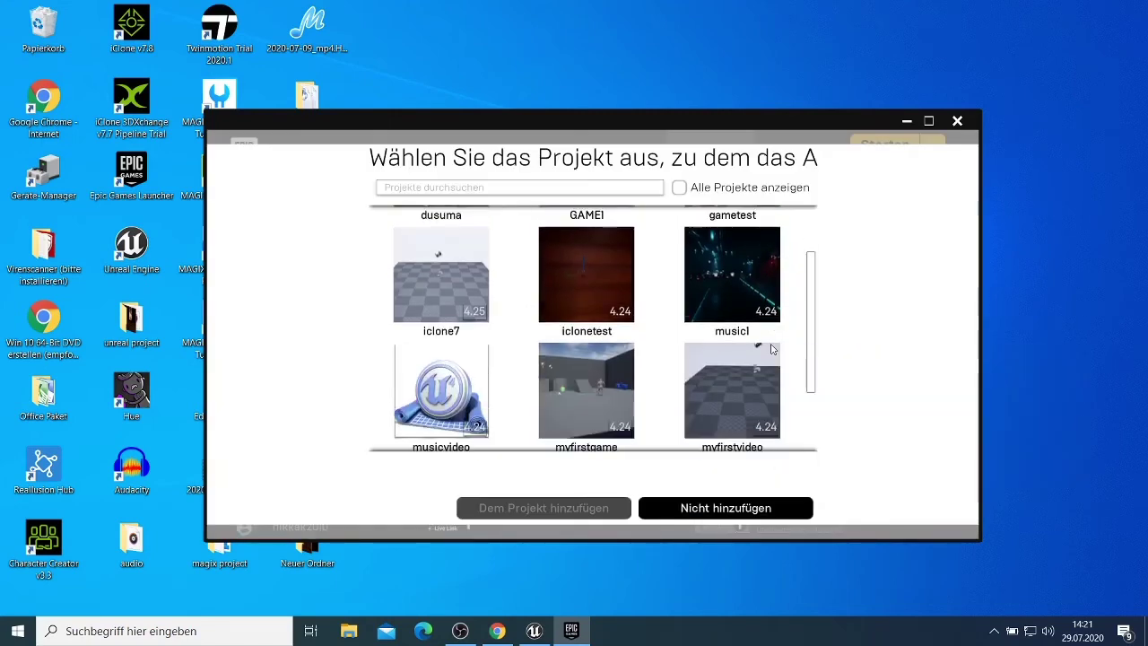
left_click(724, 358)
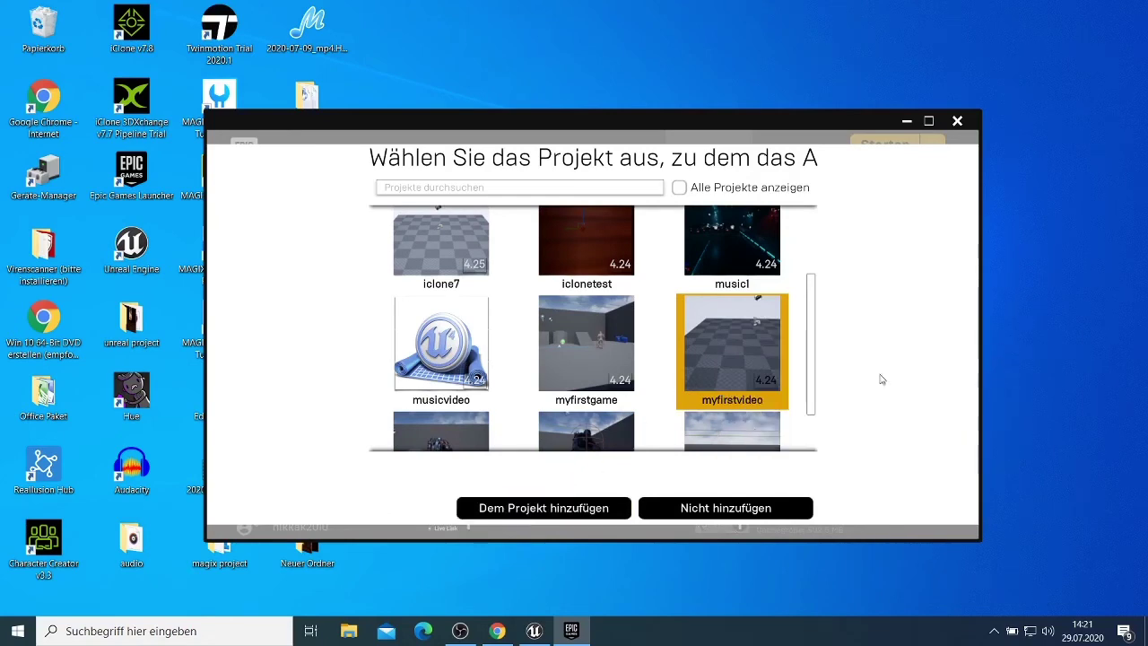
left_click(957, 120)
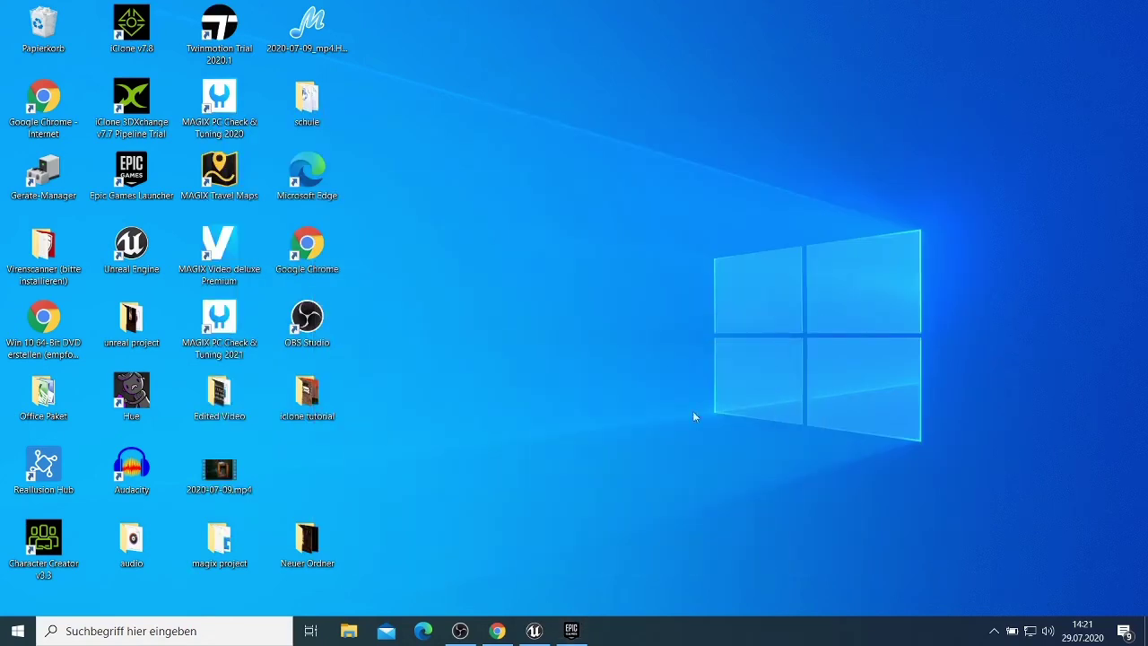
left_click(534, 631)
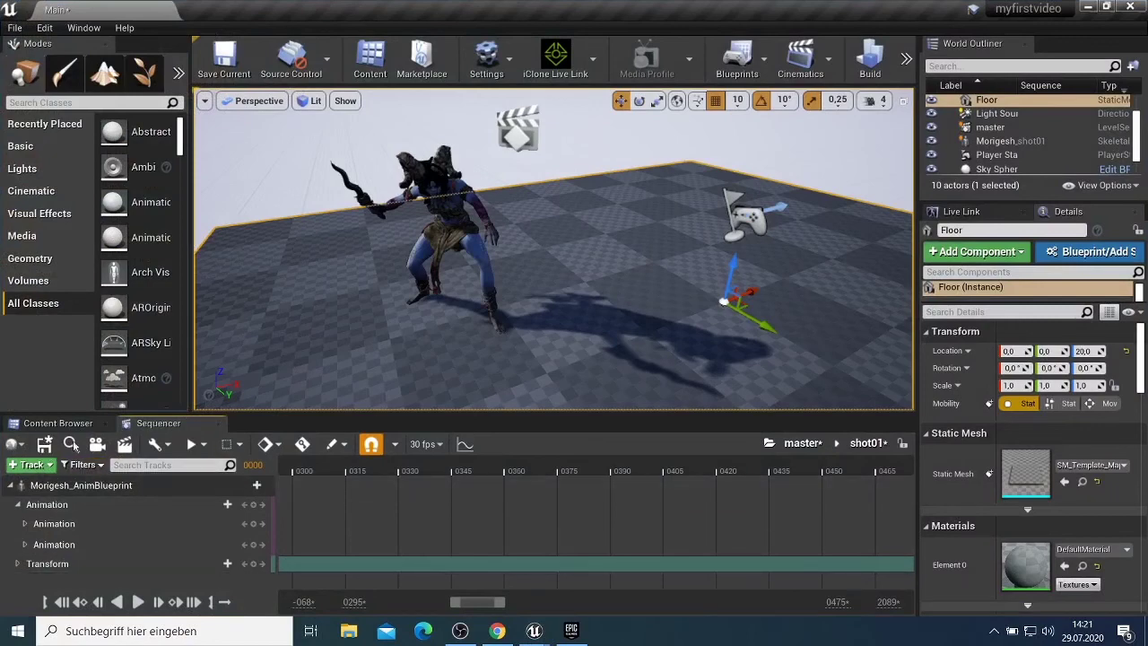
Examine the track types offered in shot01, and the shot insertion and playback range options of the master sequence
left_click(31, 464)
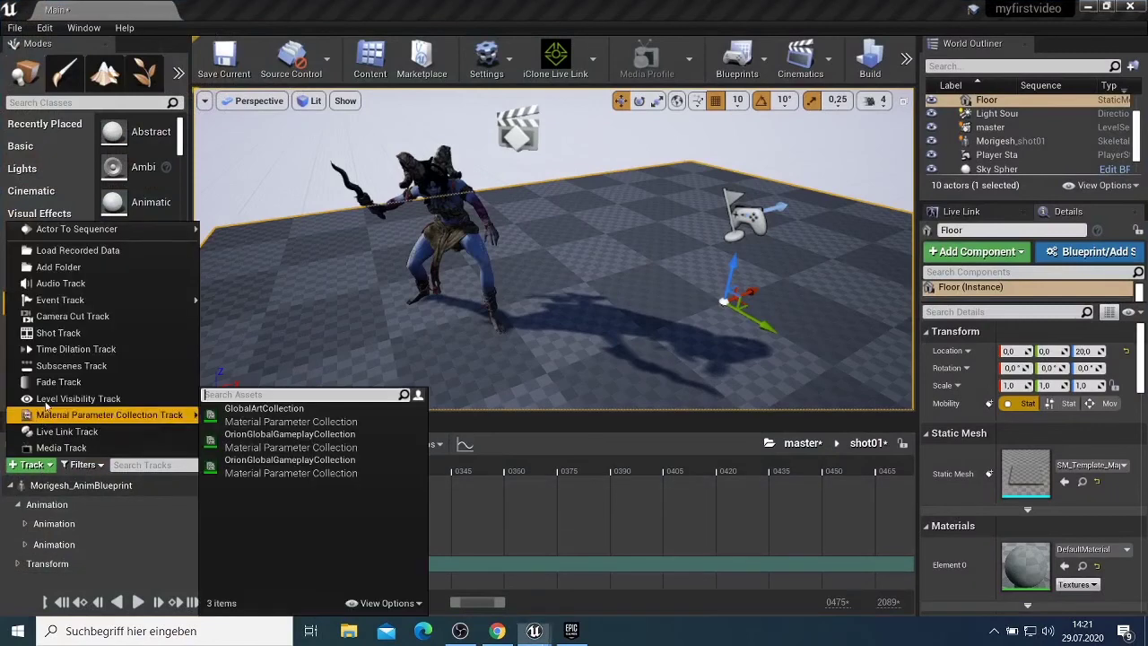
mouse_move(80, 414)
left_click(796, 442)
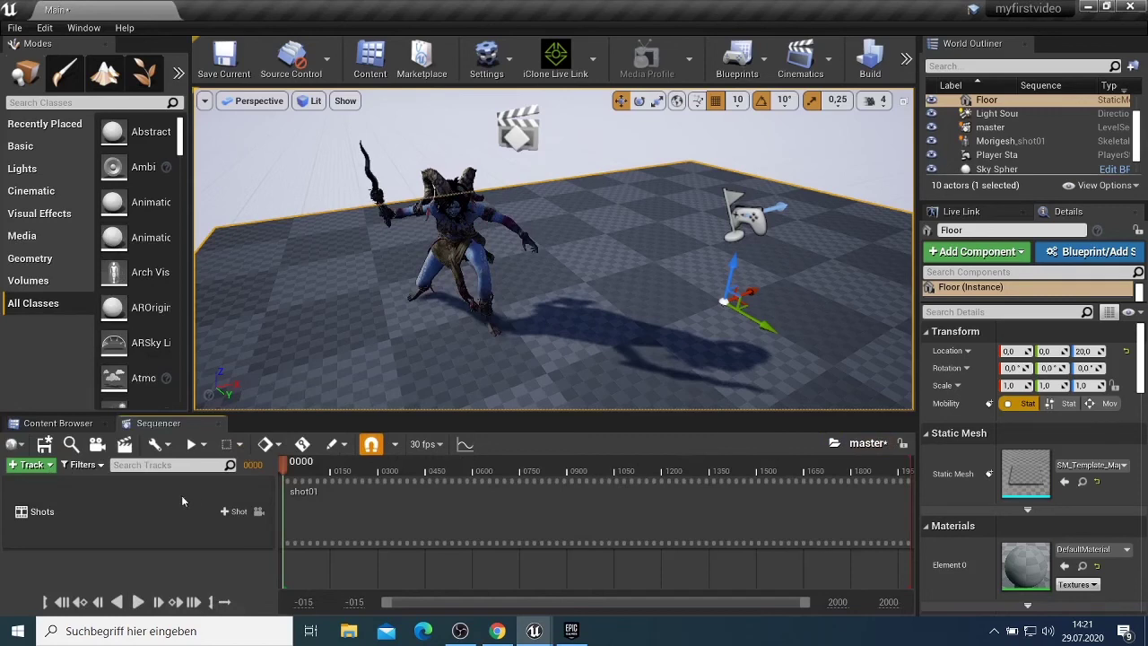
left_click(236, 512)
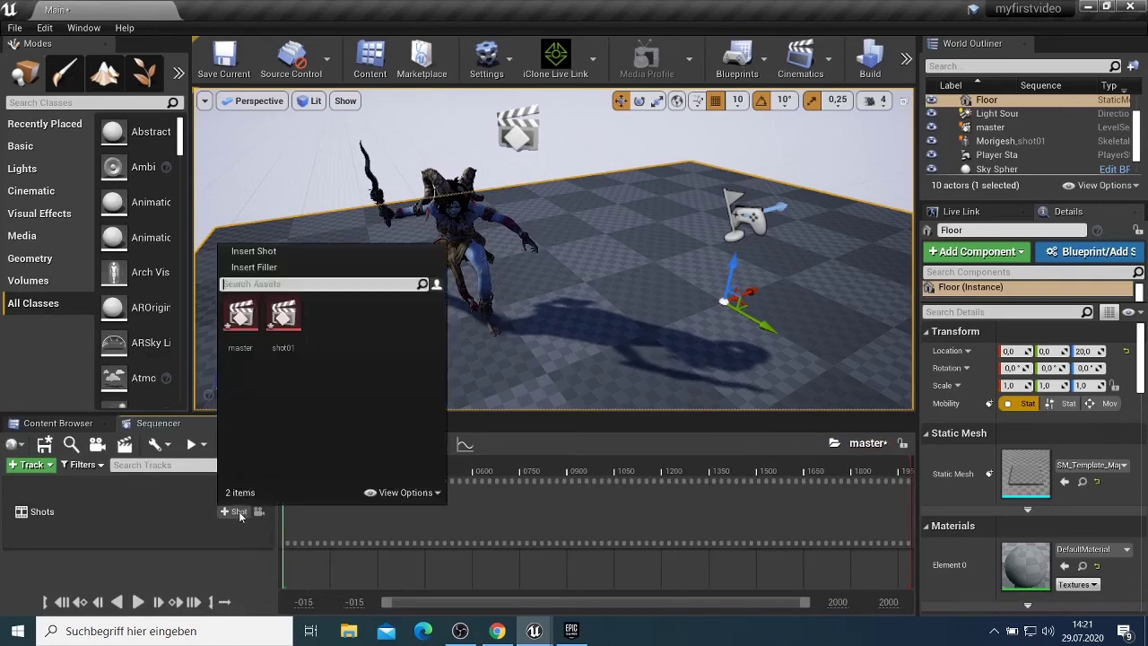
left_click(248, 586)
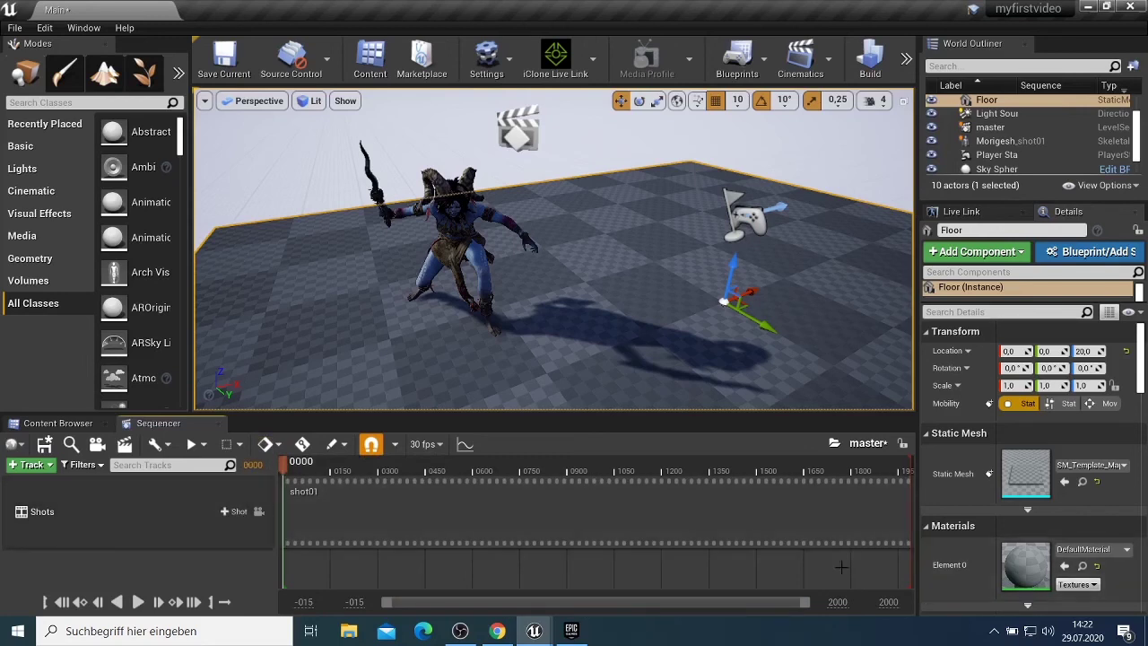
left_click_drag(807, 602, 834, 592)
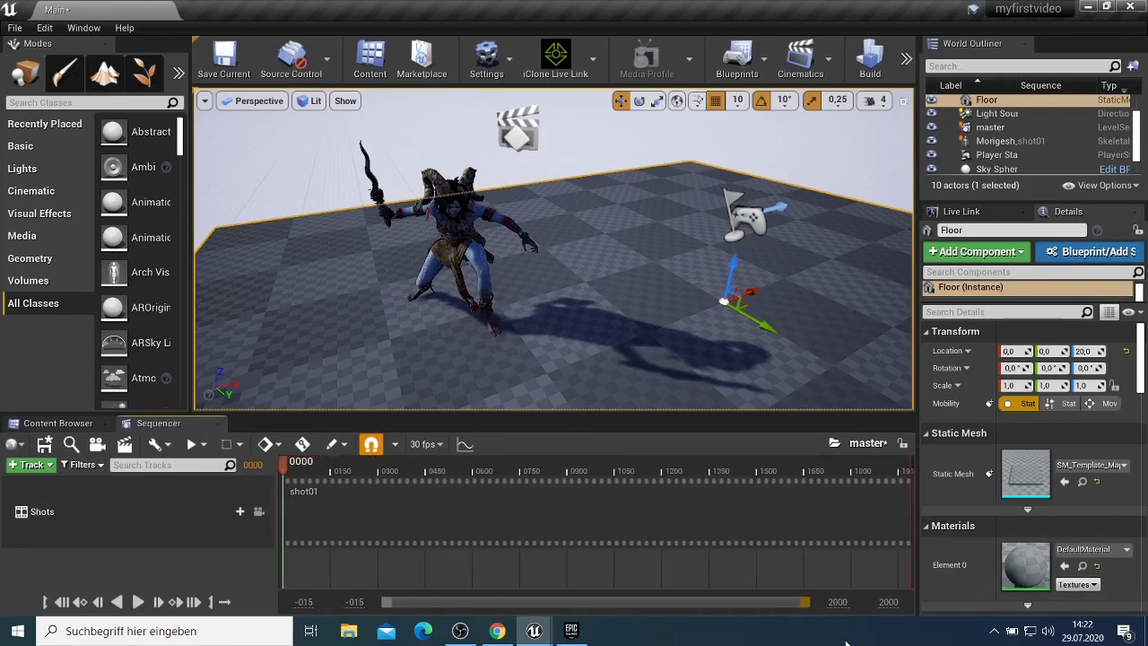
right_click(903, 473)
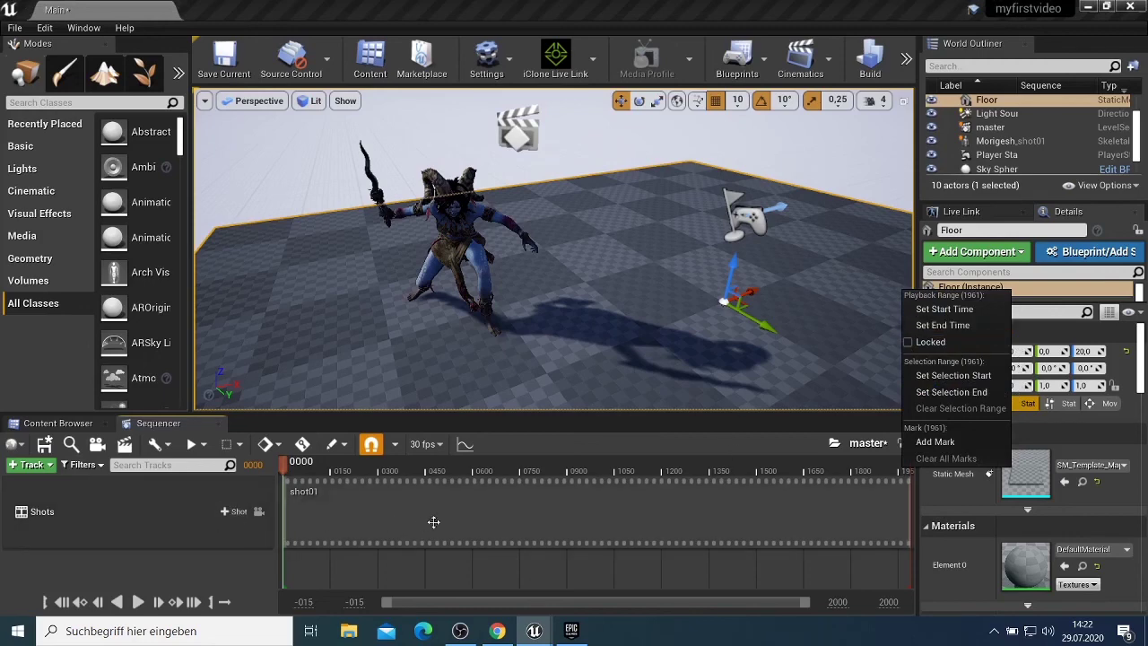
Reopen shot01 and place a second Morigesh_AnimBlueprint from the ParagonMorigesh Characters/Heroes/Morigesh folder beside the first character on the floor
double_click(480, 520)
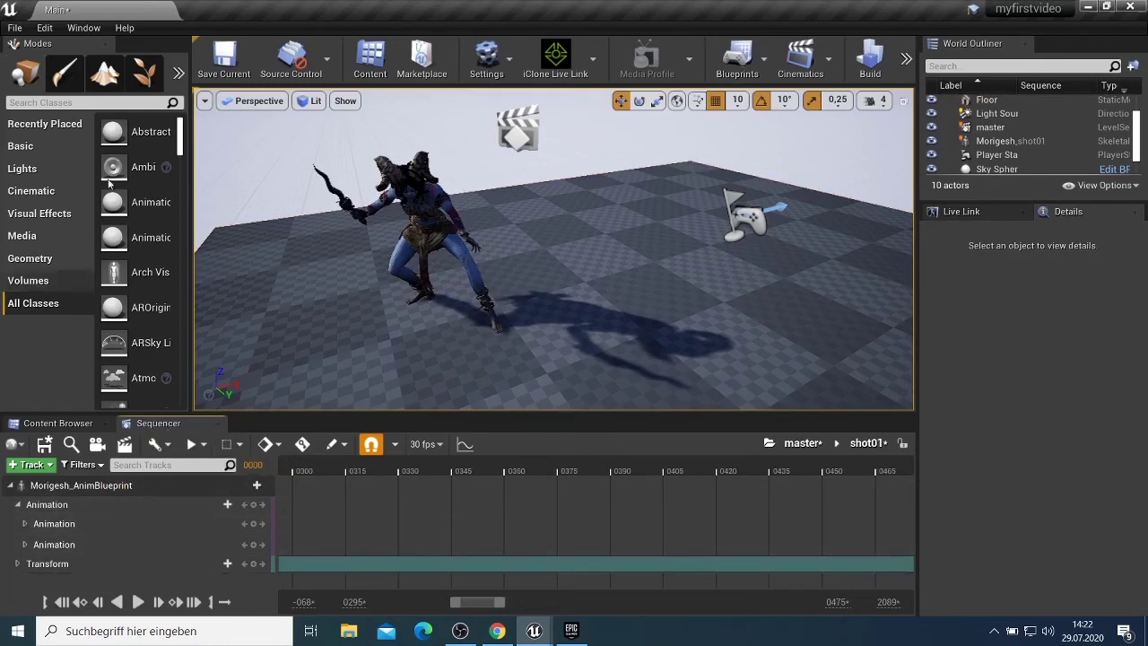
left_click(433, 239)
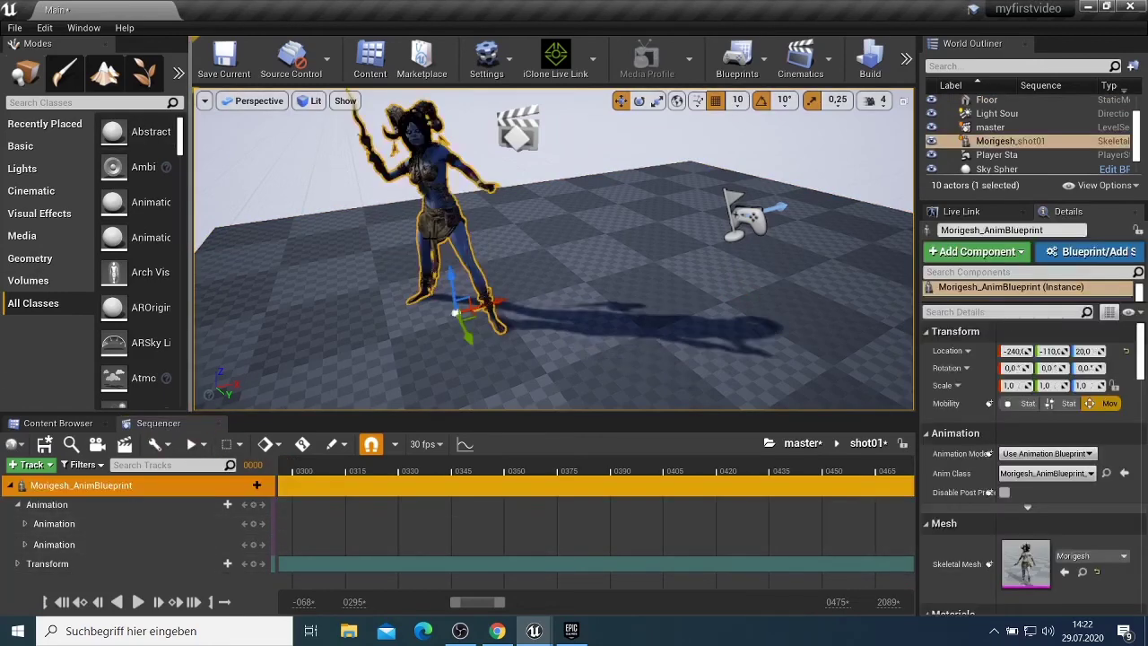
left_click(77, 424)
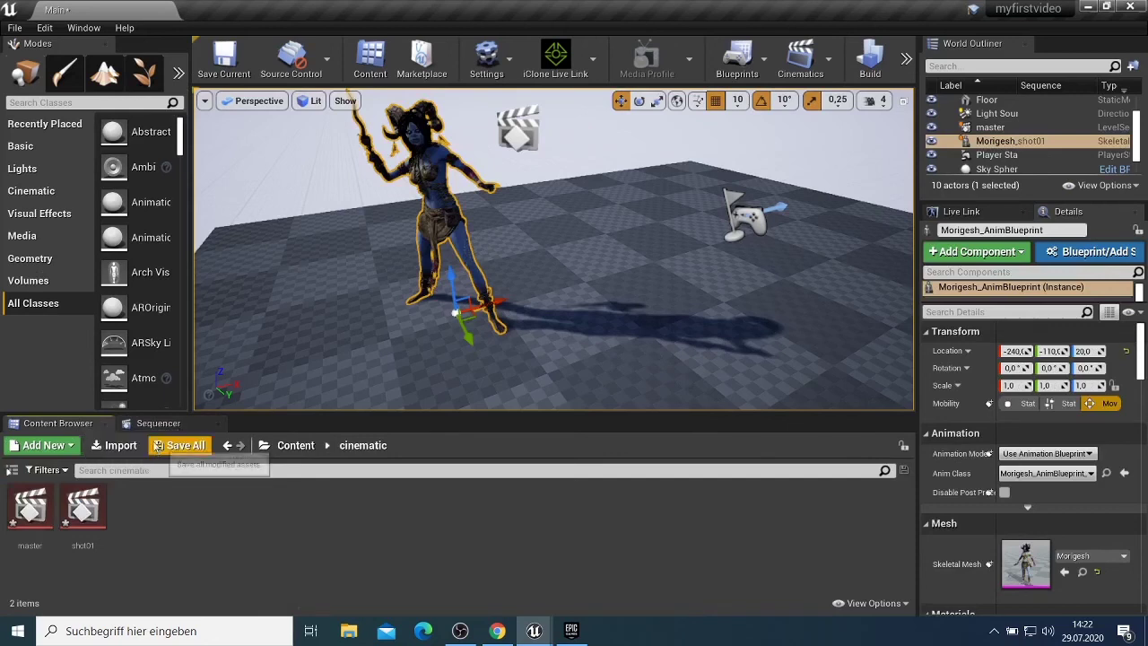
left_click(227, 446)
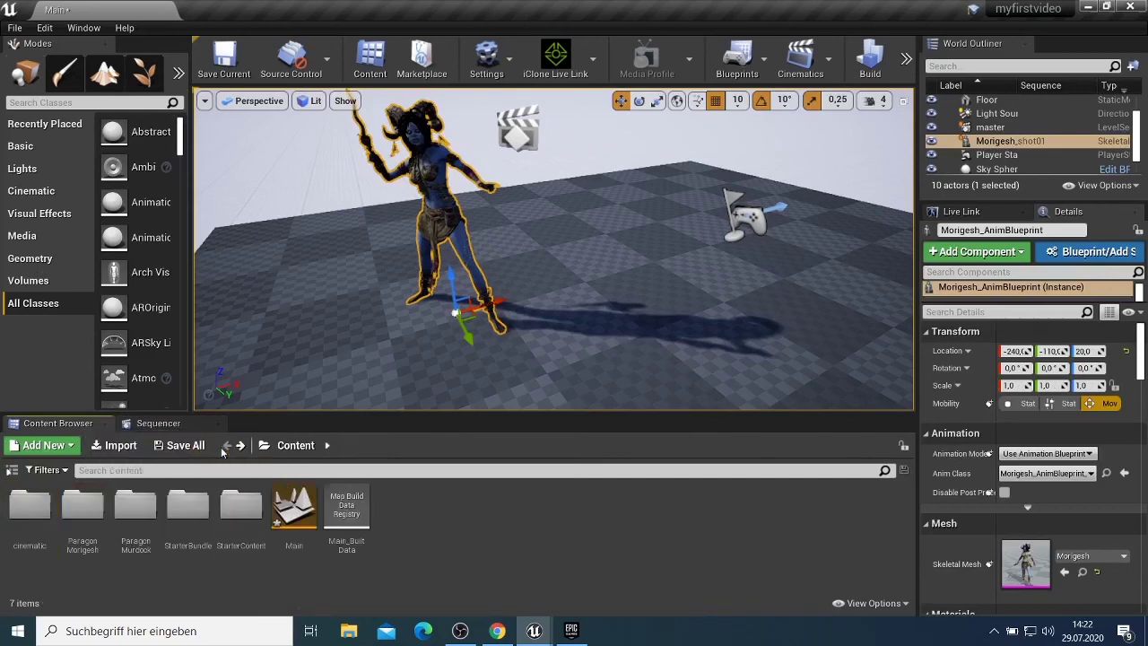
double_click(82, 507)
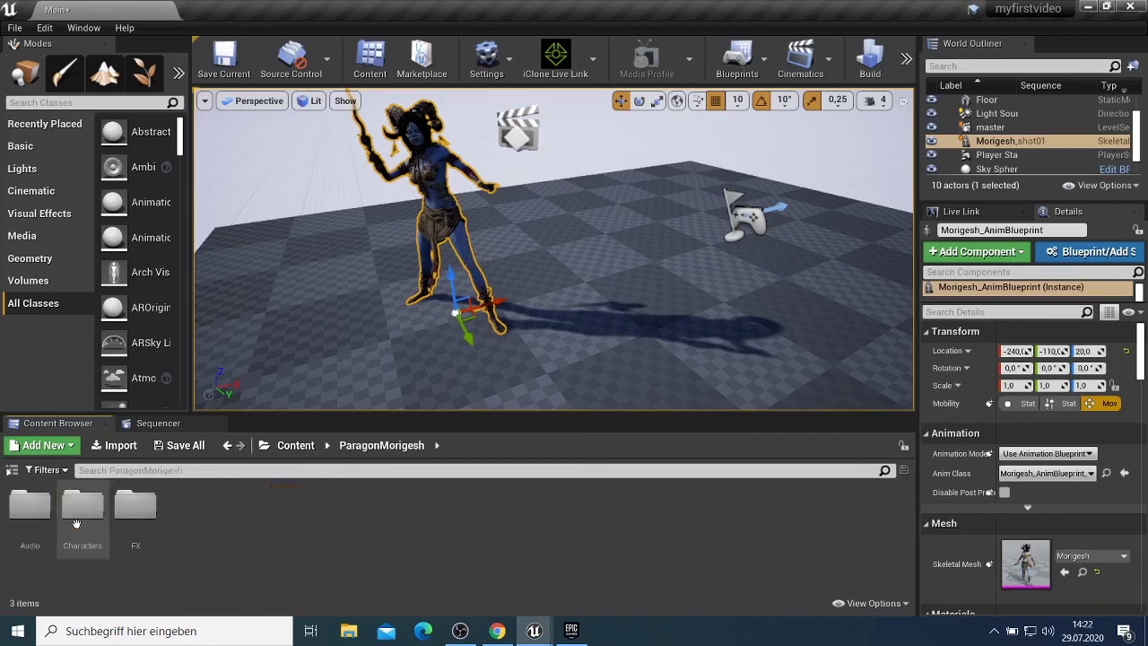
double_click(79, 523)
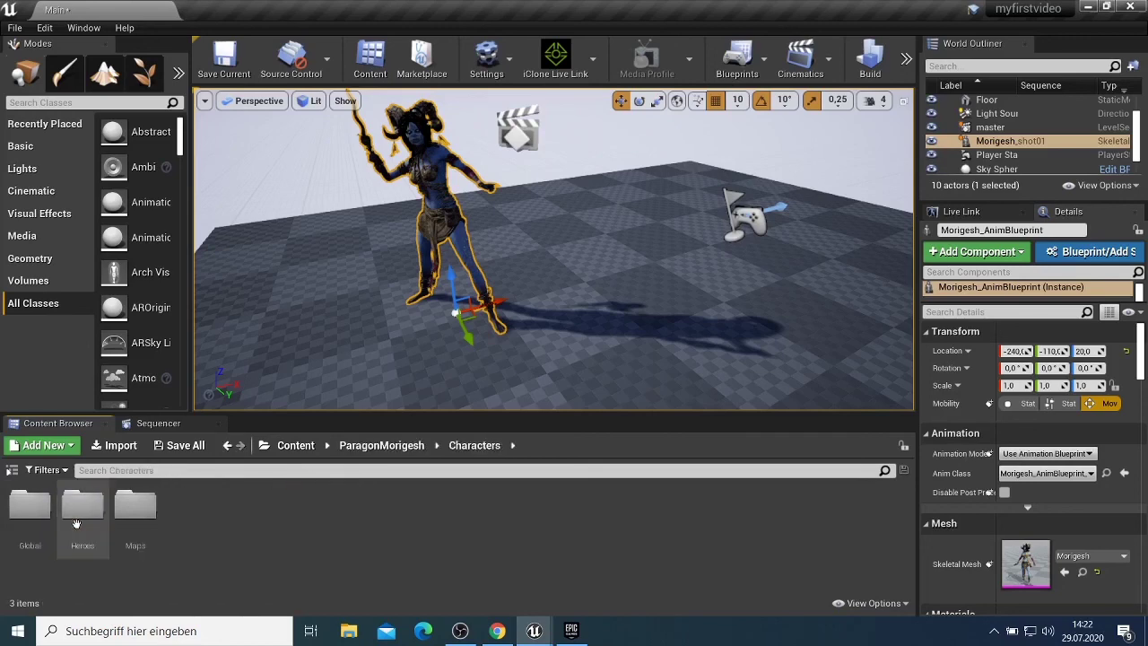
double_click(79, 522)
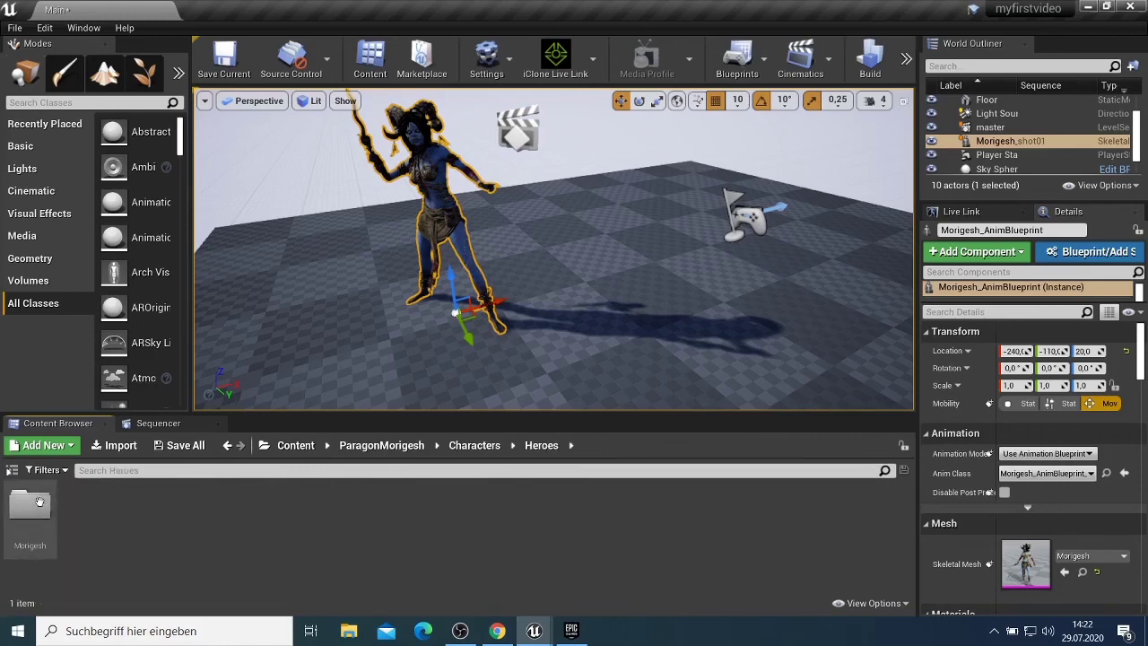
double_click(36, 509)
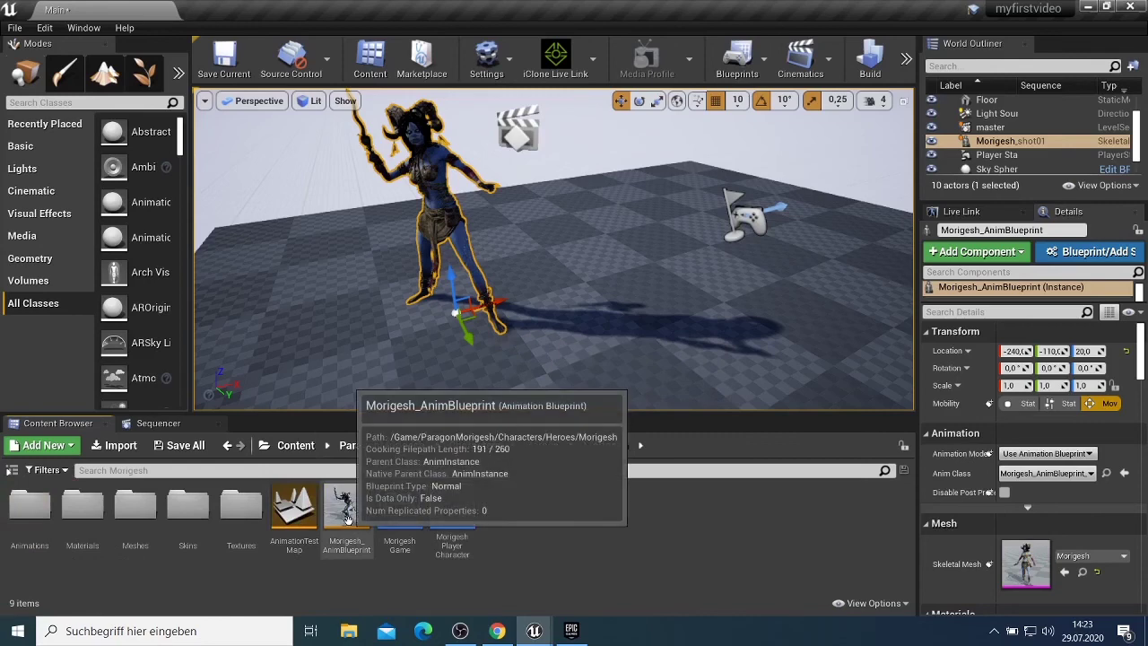
left_click_drag(347, 518, 556, 285)
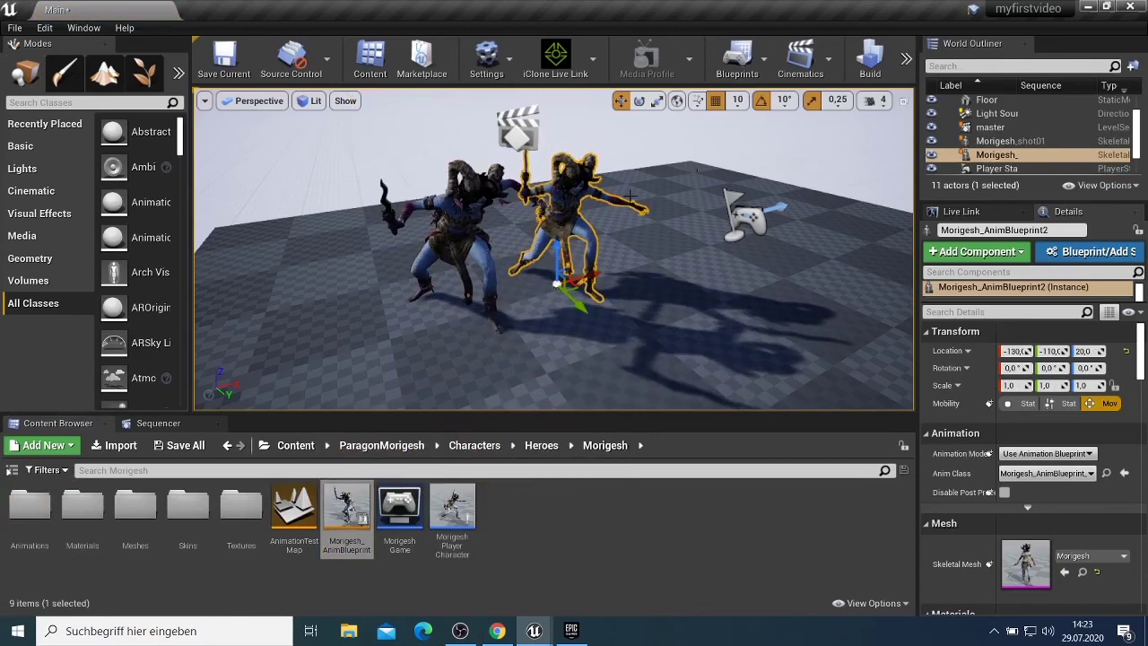
Add the second Morigesh character, Morigesh_AnimBlueprint2, as an actor to the shot01 sequence
left_click(162, 422)
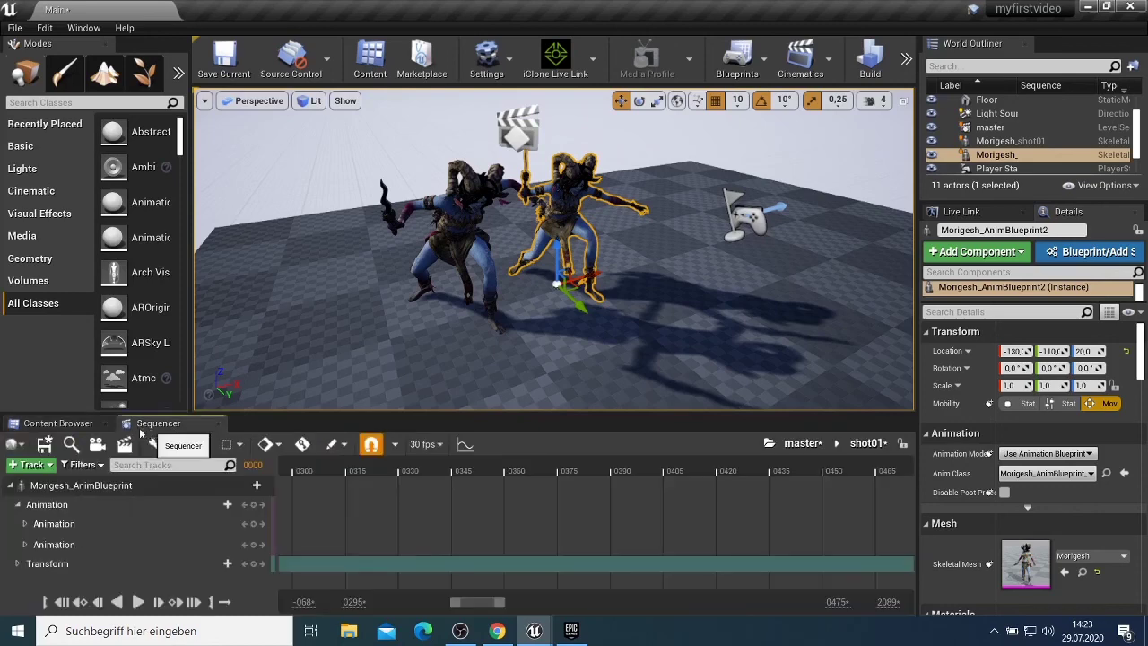
left_click(33, 466)
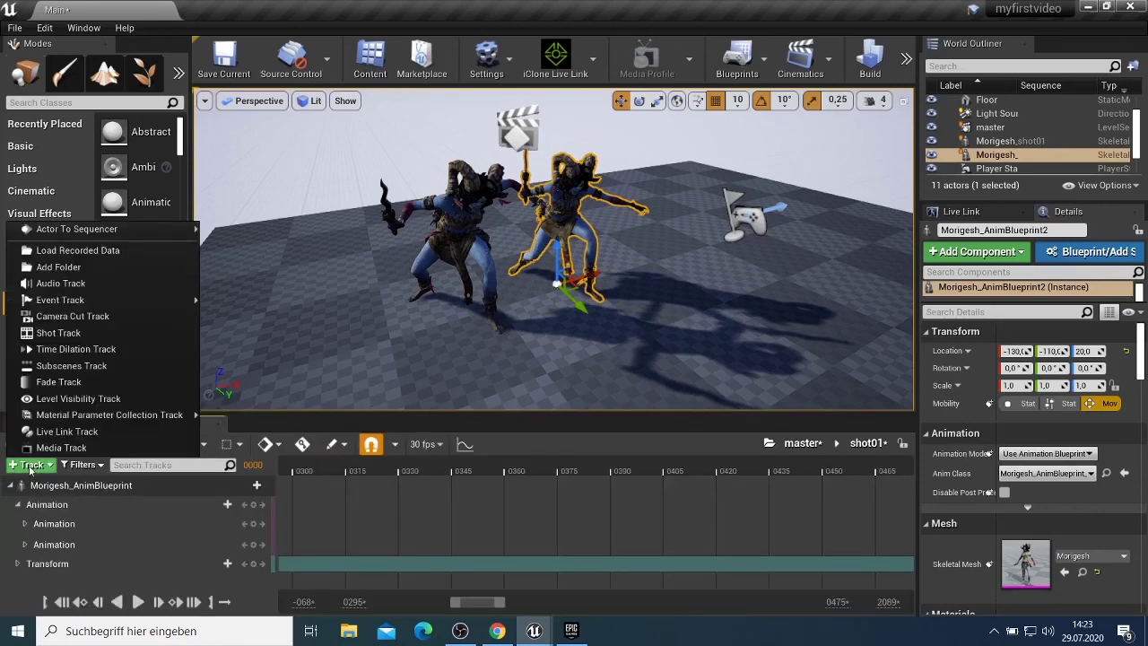
mouse_move(107, 235)
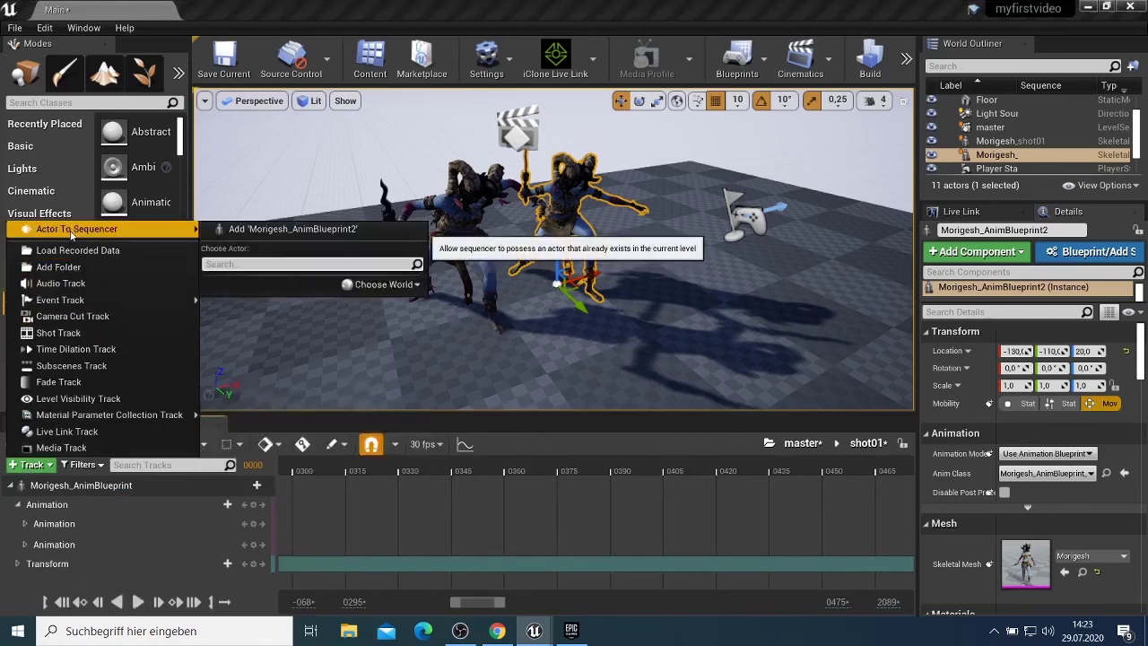
left_click(270, 231)
Collapse the first Morigesh's tracks and give Morigesh_AnimBlueprint2 the Ability_E_InMotion_MSA animation
scroll(221, 546, "down", 1)
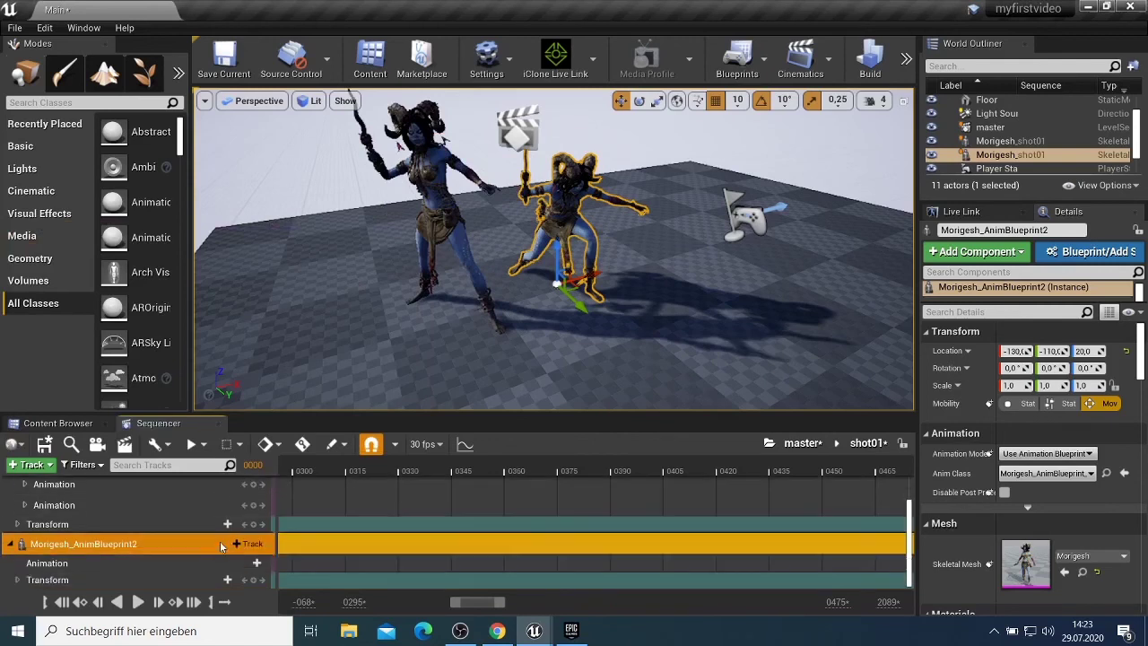
scroll(221, 546, "up", 1)
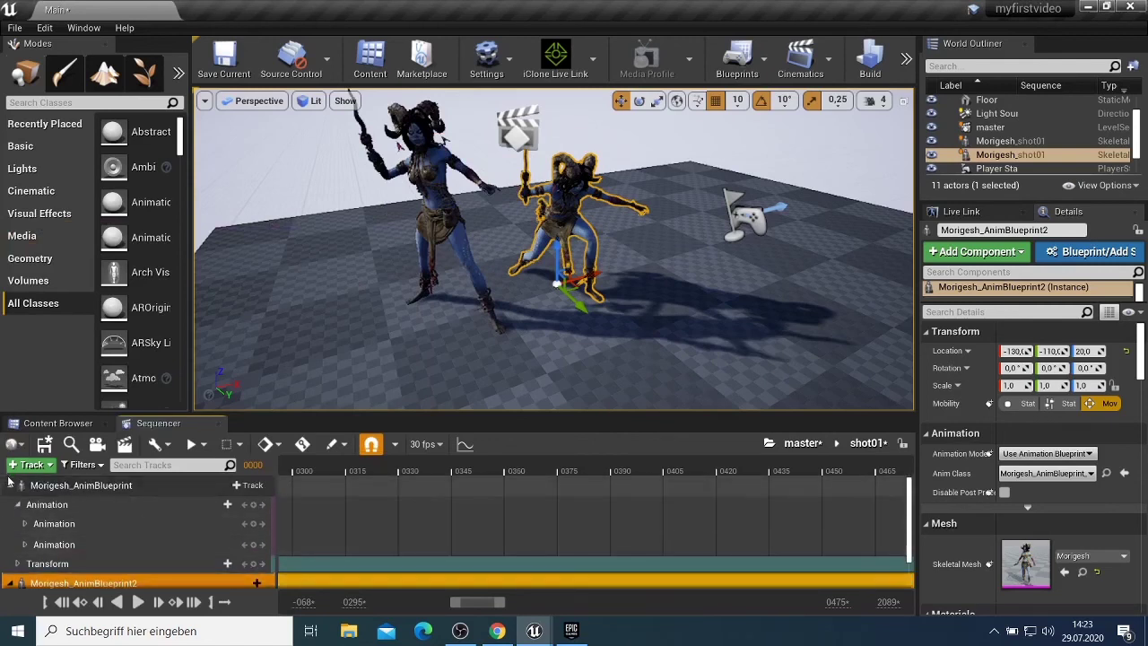
left_click(11, 486)
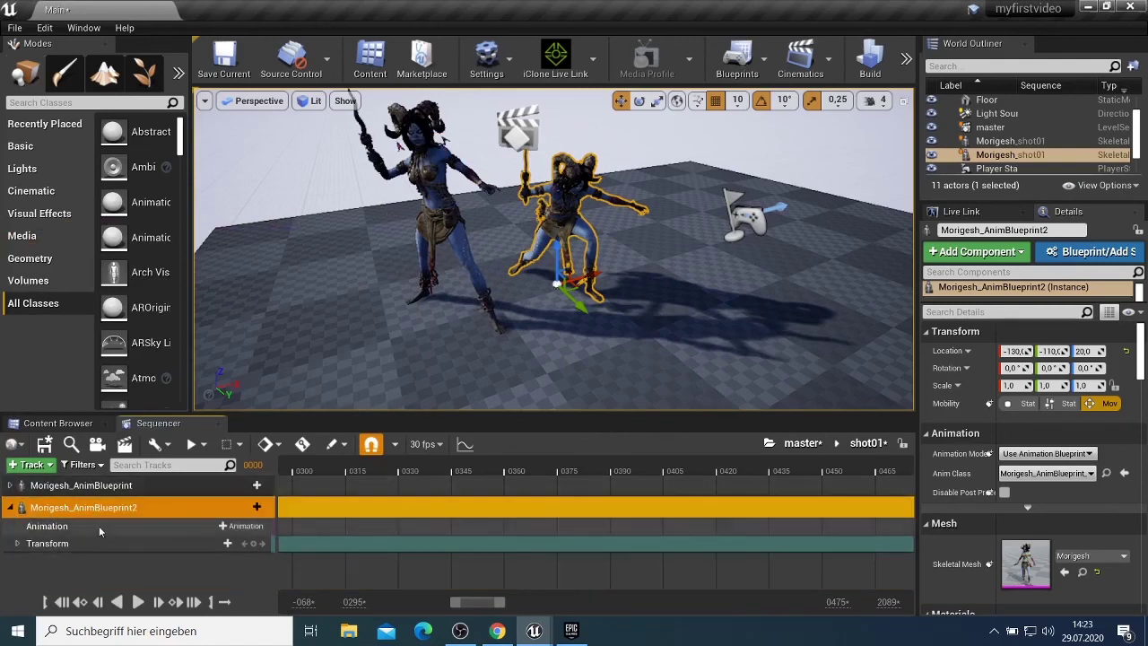
left_click(240, 526)
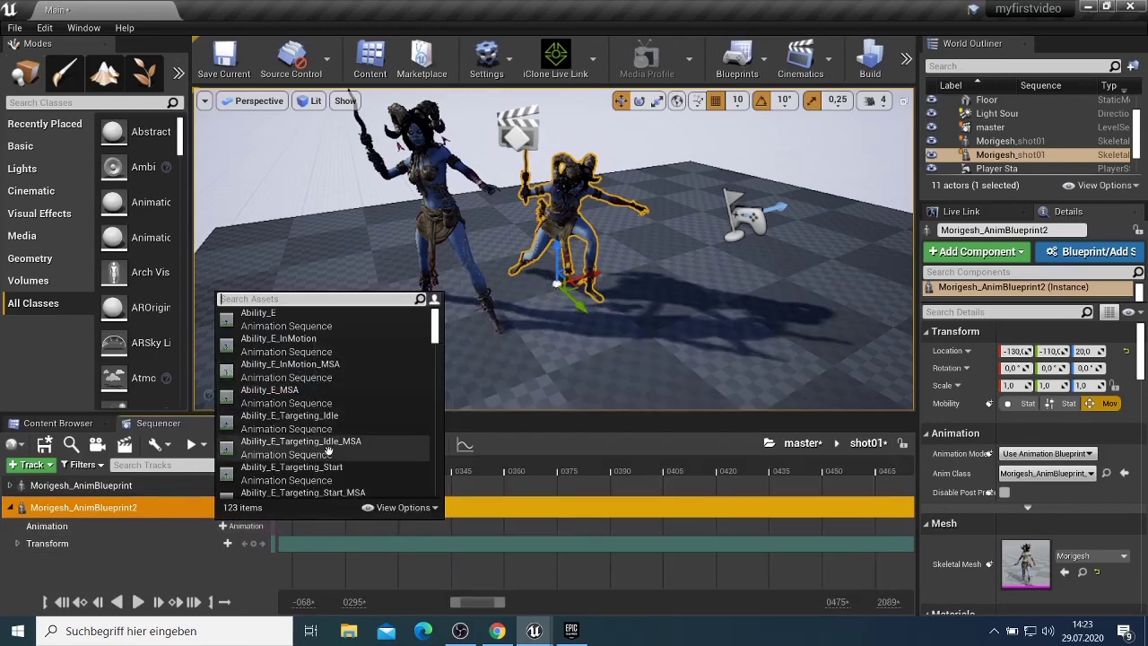
left_click(296, 364)
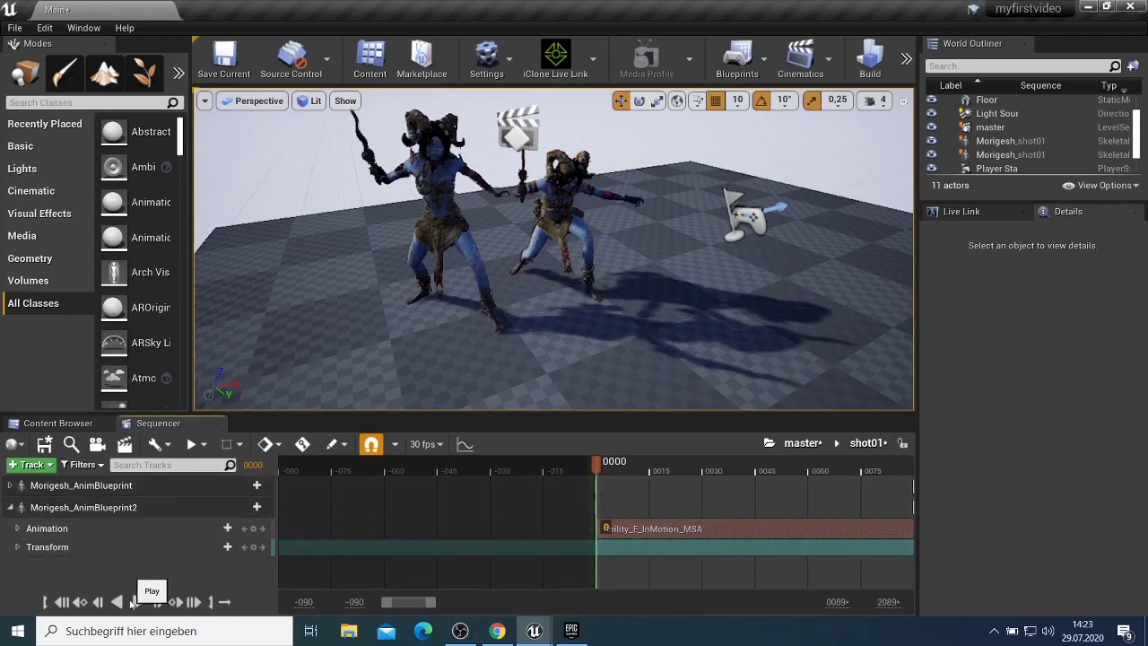
Play shot01 and watch both Morigesh characters animate from nearer and farther views, stopping playback at the end
left_click(138, 602)
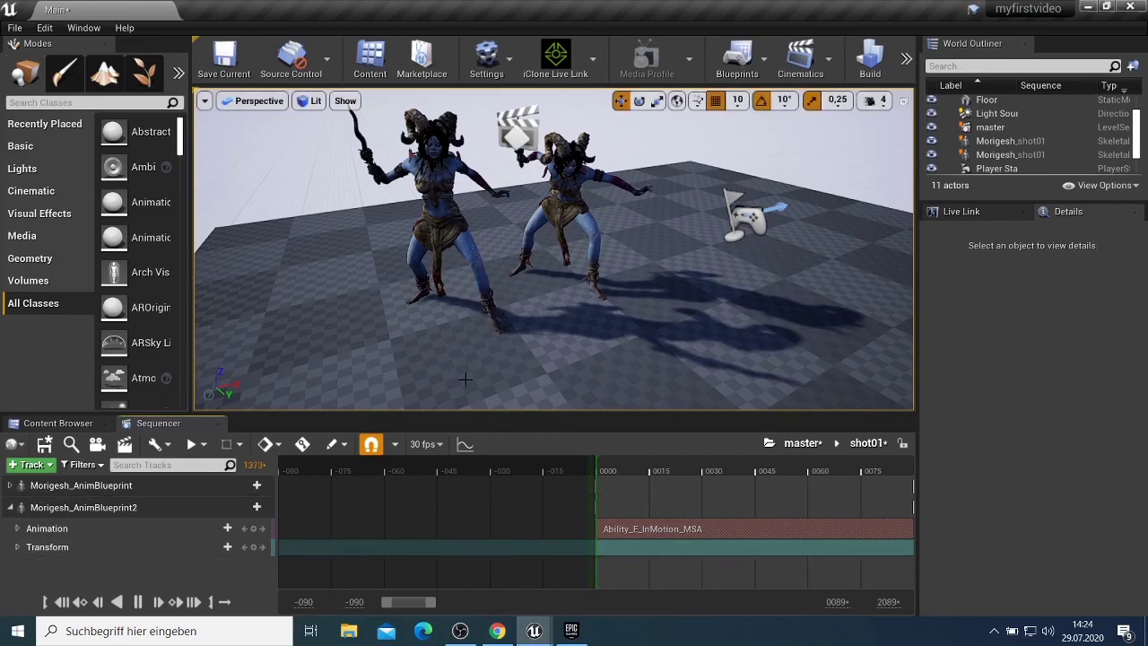
left_click_drag(726, 297, 730, 296)
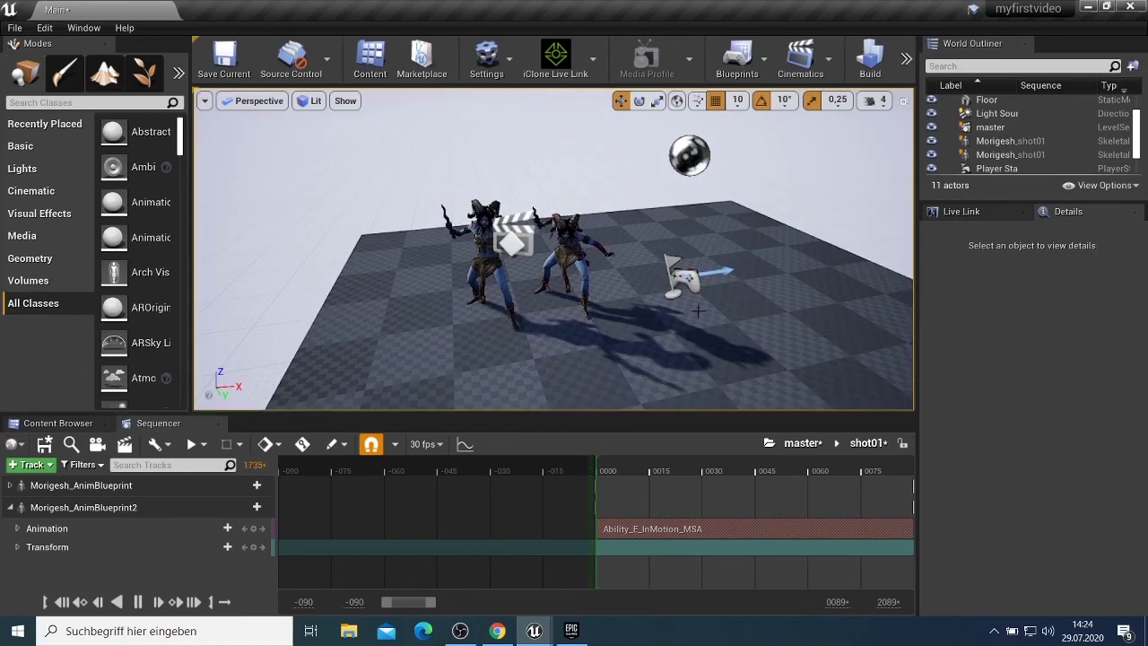
scroll(781, 286, "down", 2)
scroll(781, 286, "up", 5)
scroll(776, 273, "down", 3)
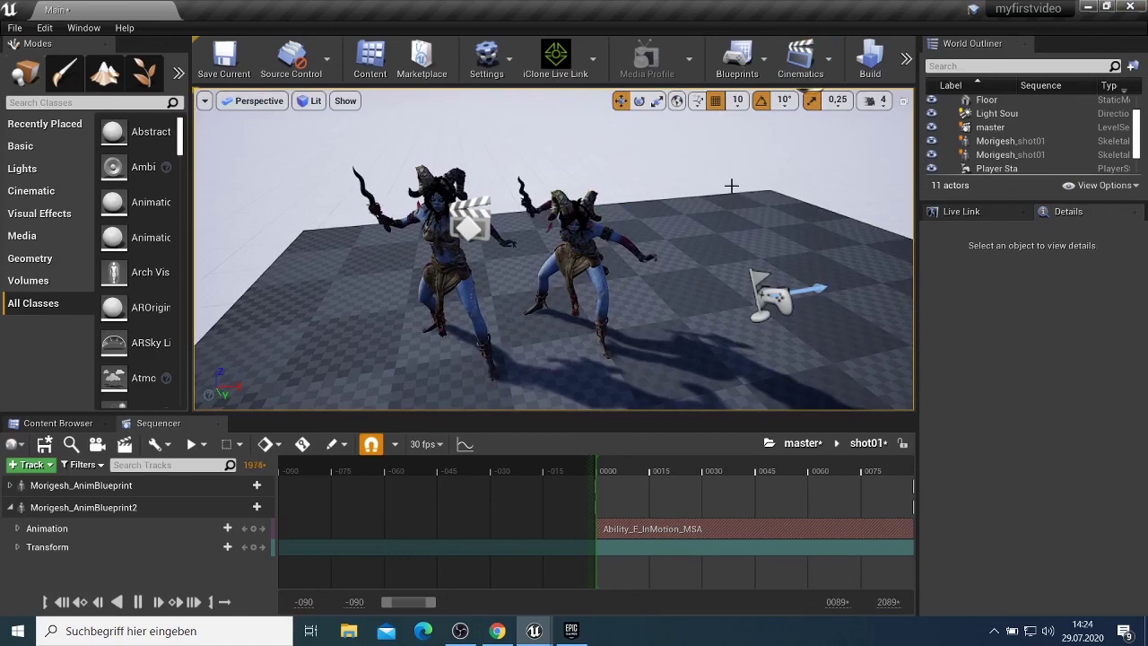
key("space")
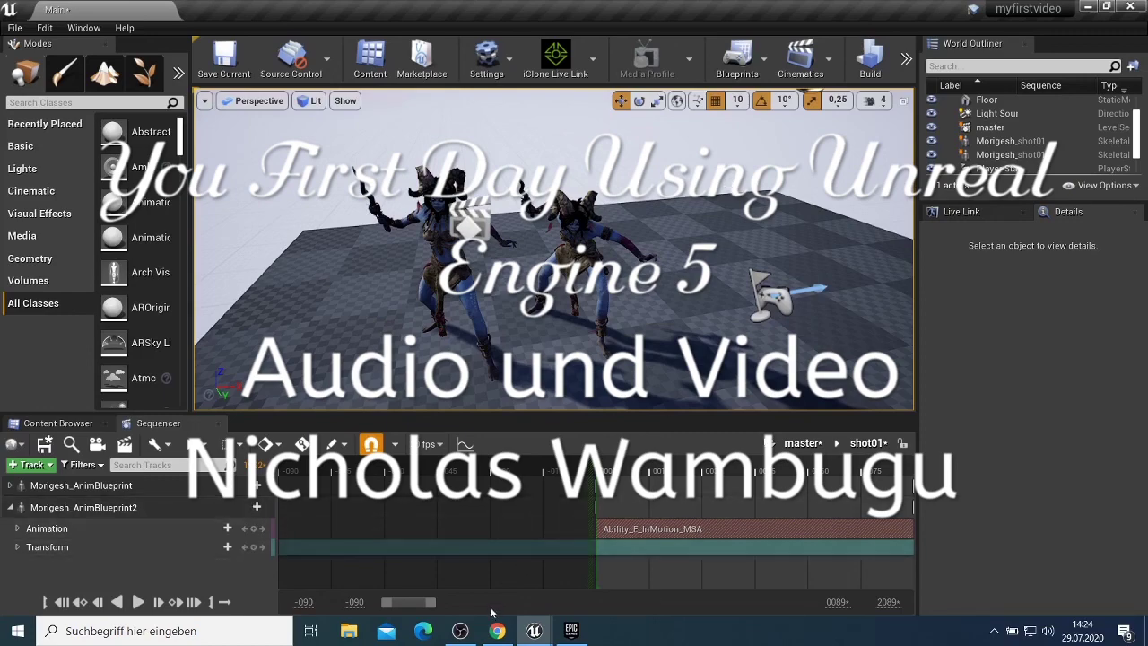
mouse_move(465, 636)
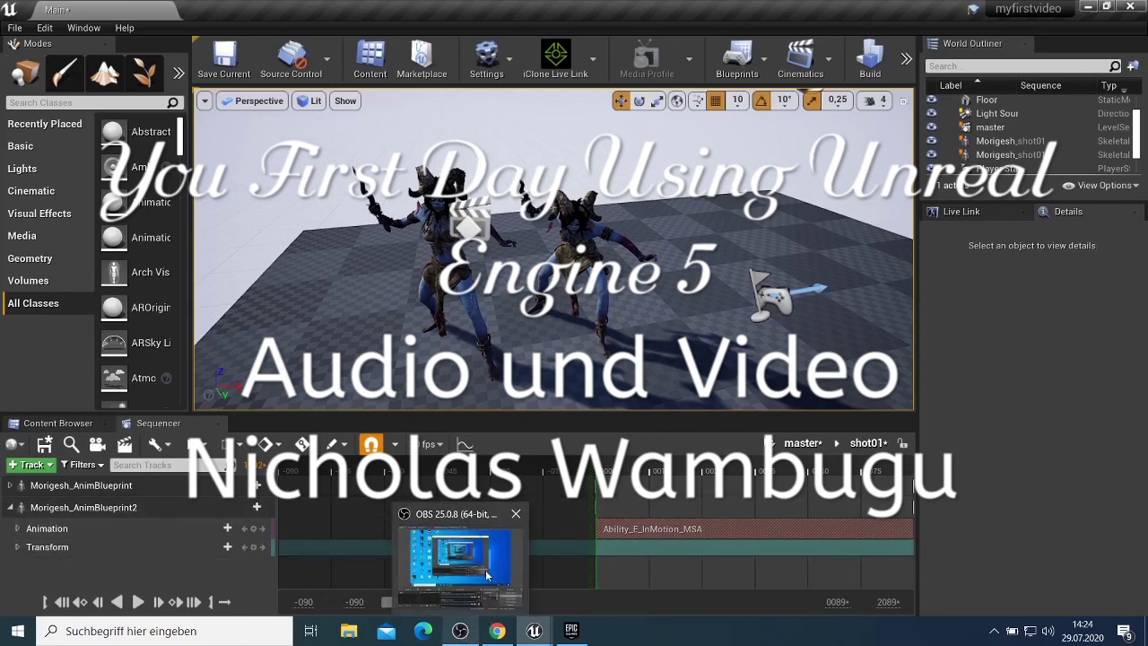